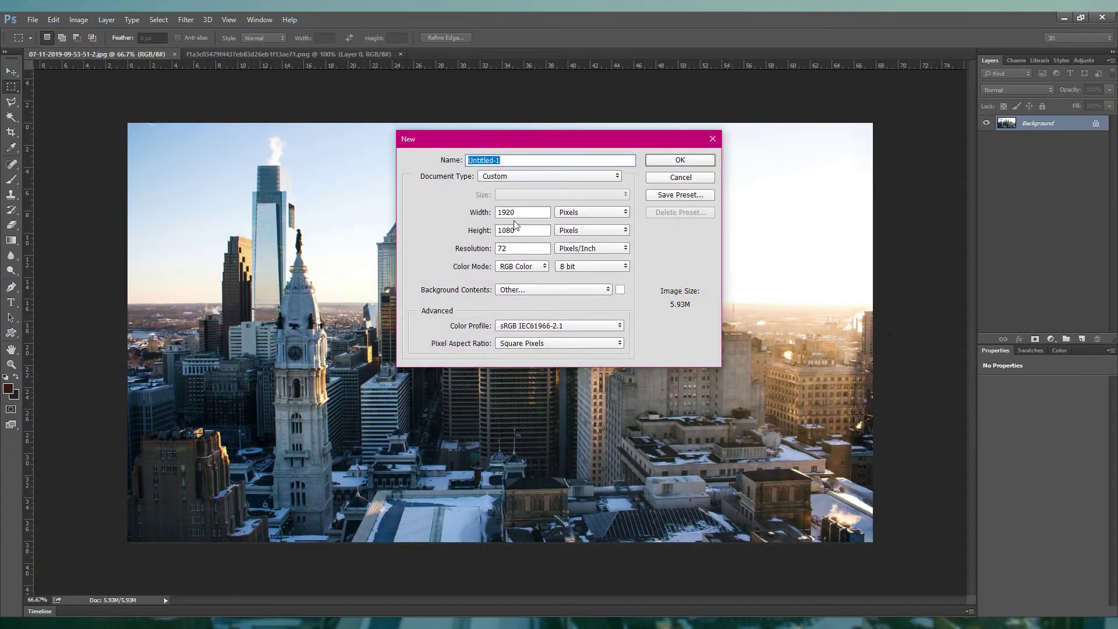
Step: Create the blank 1920×1080 document, move its tab to the front, and add empty Layer 1
click(679, 161)
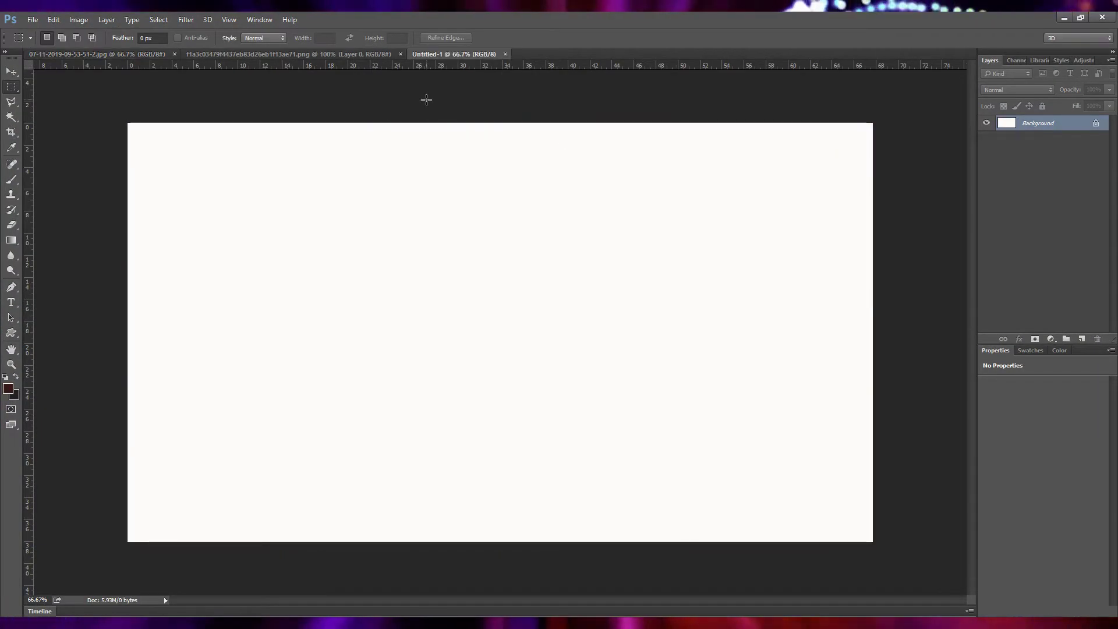
drag(459, 54, 66, 56)
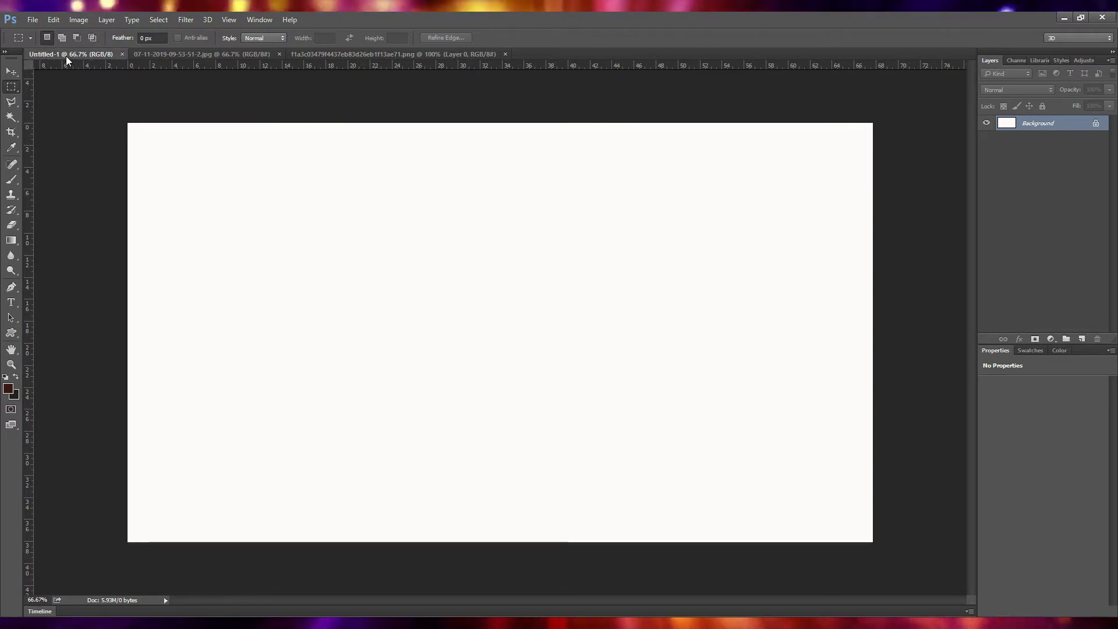
click(1082, 339)
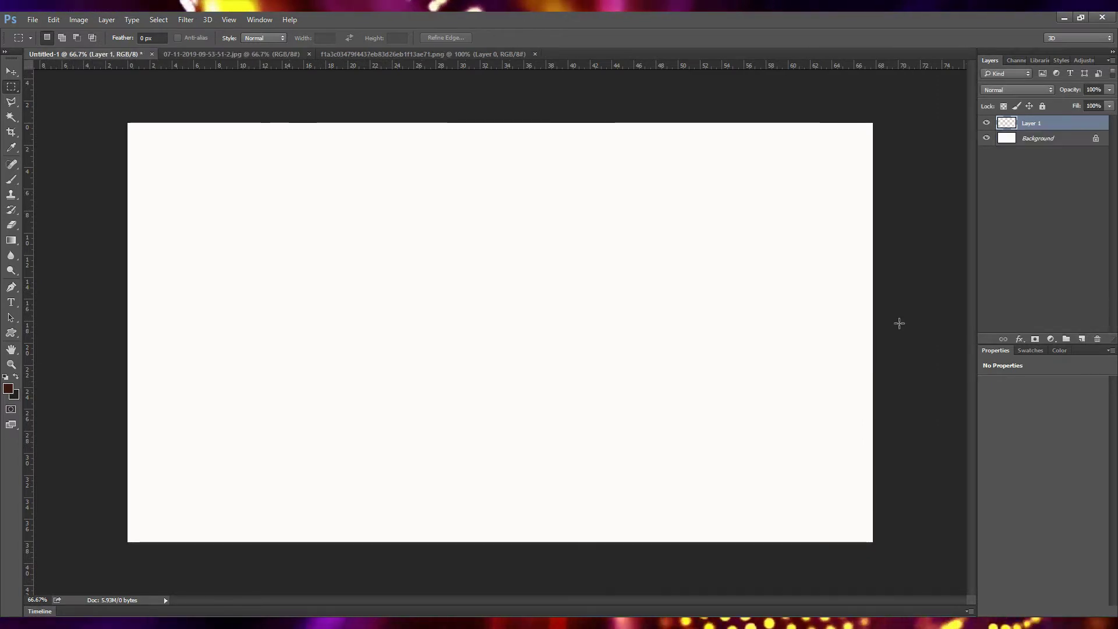
click(33, 21)
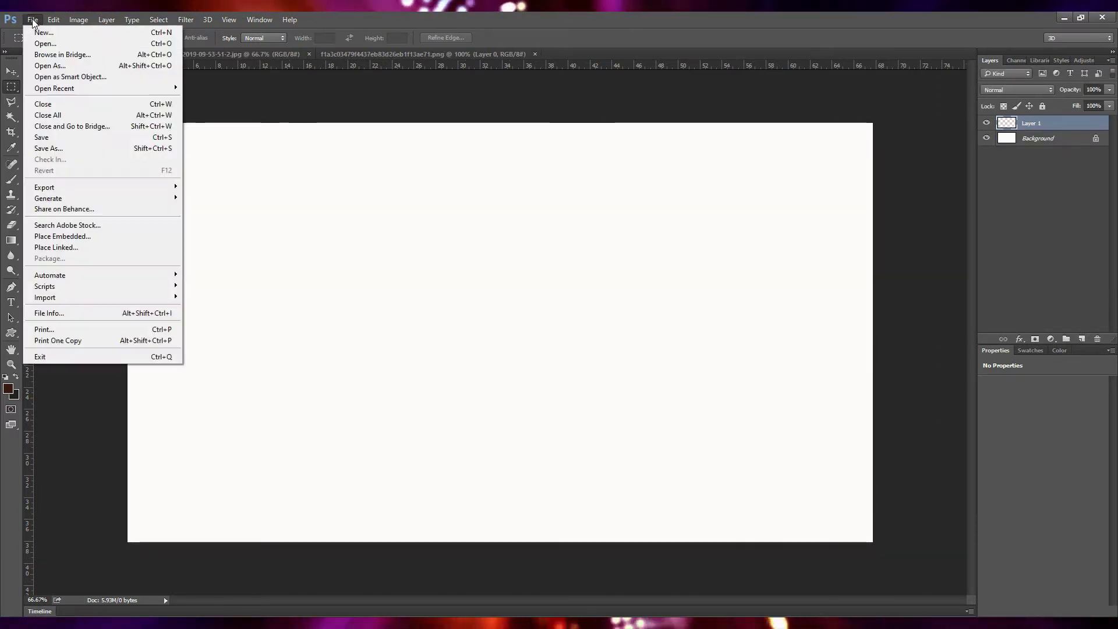
Step: Save as 'User Interface Design' Photoshop file in Photoshop Works, accepting the format options
click(52, 143)
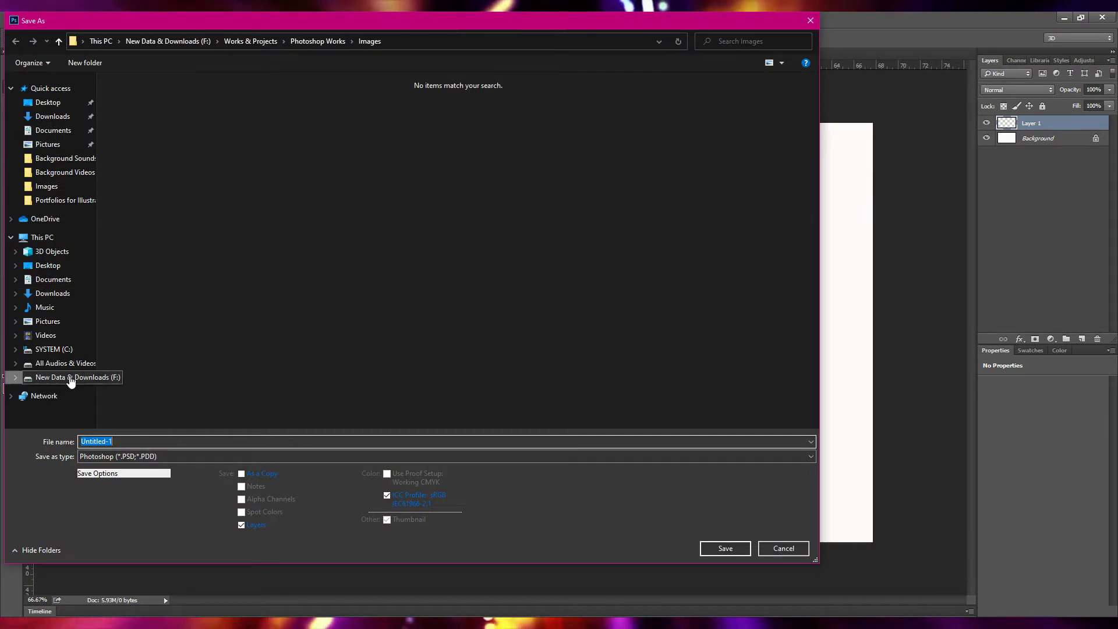
click(58, 42)
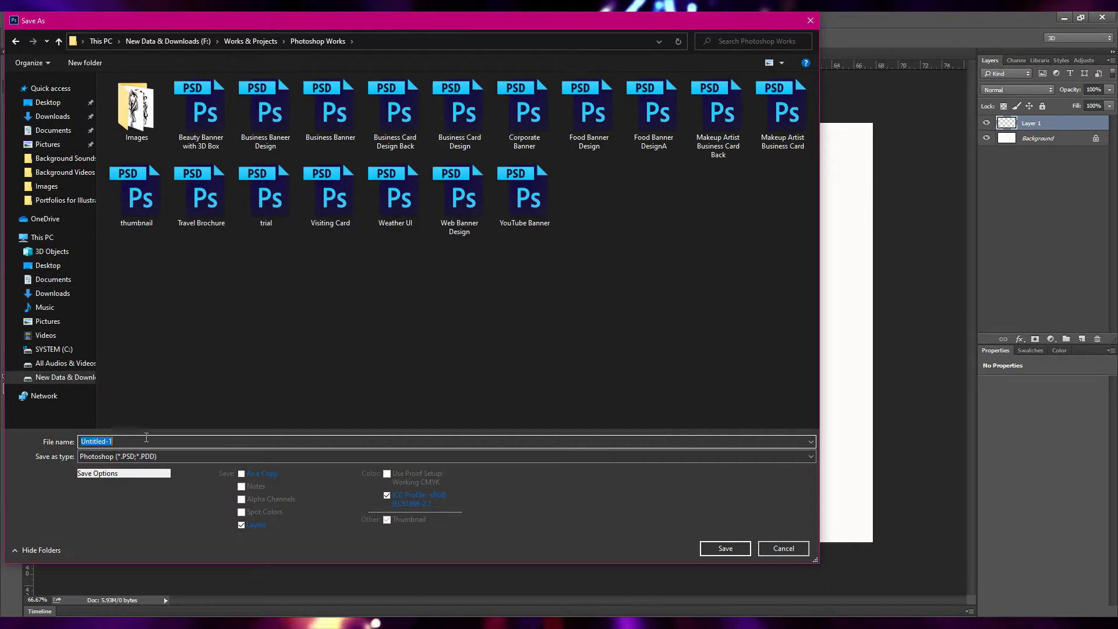
drag(146, 441, 50, 444)
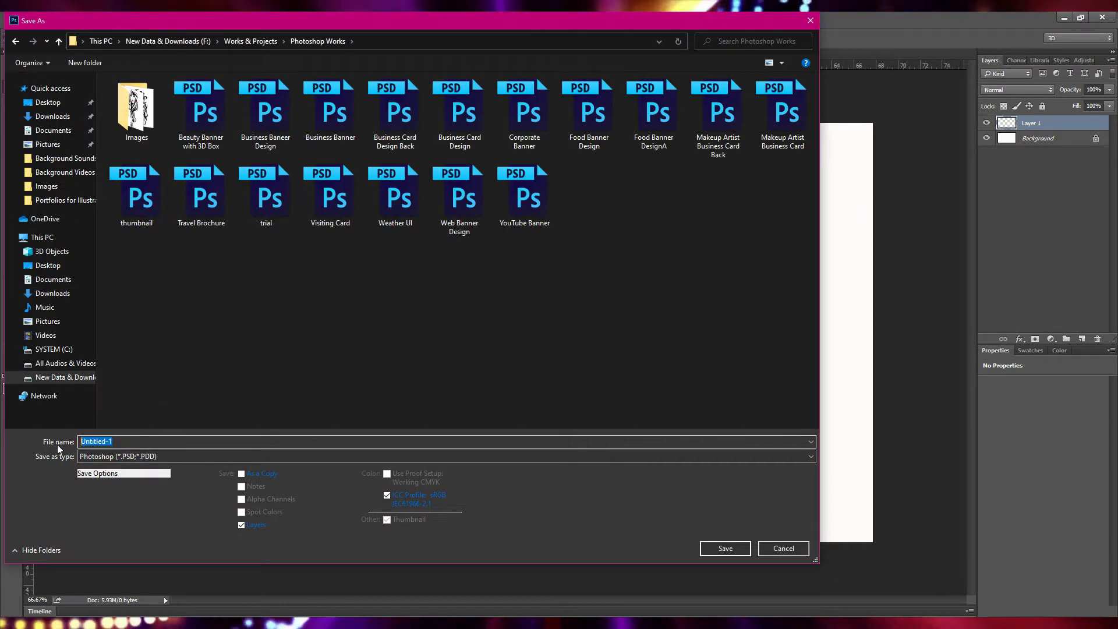
text(User I)
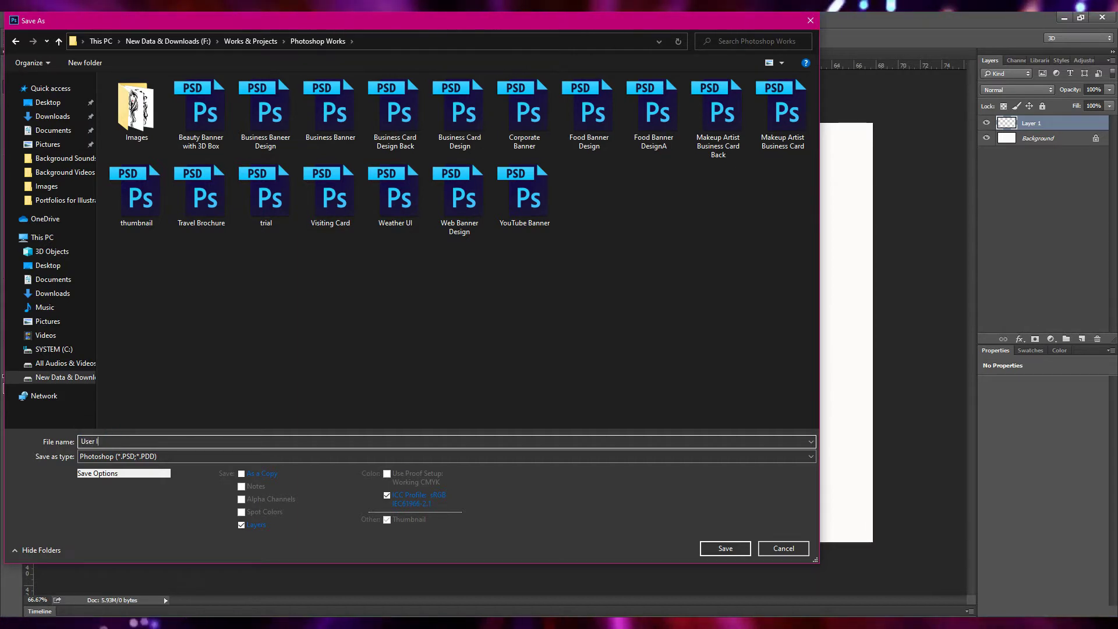
text(nterface)
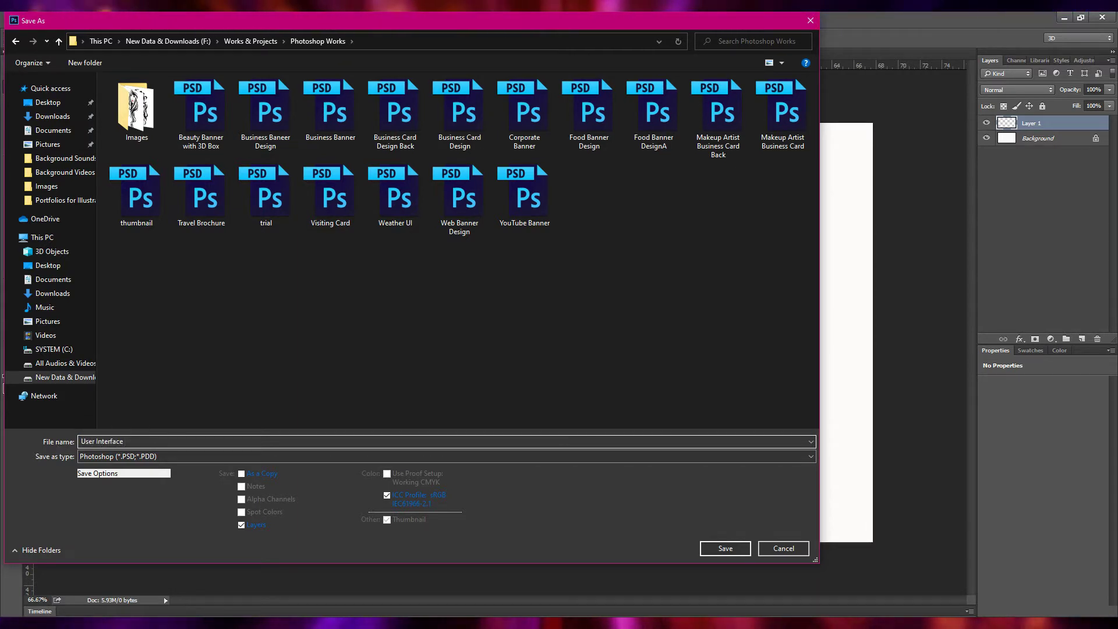
text( Design)
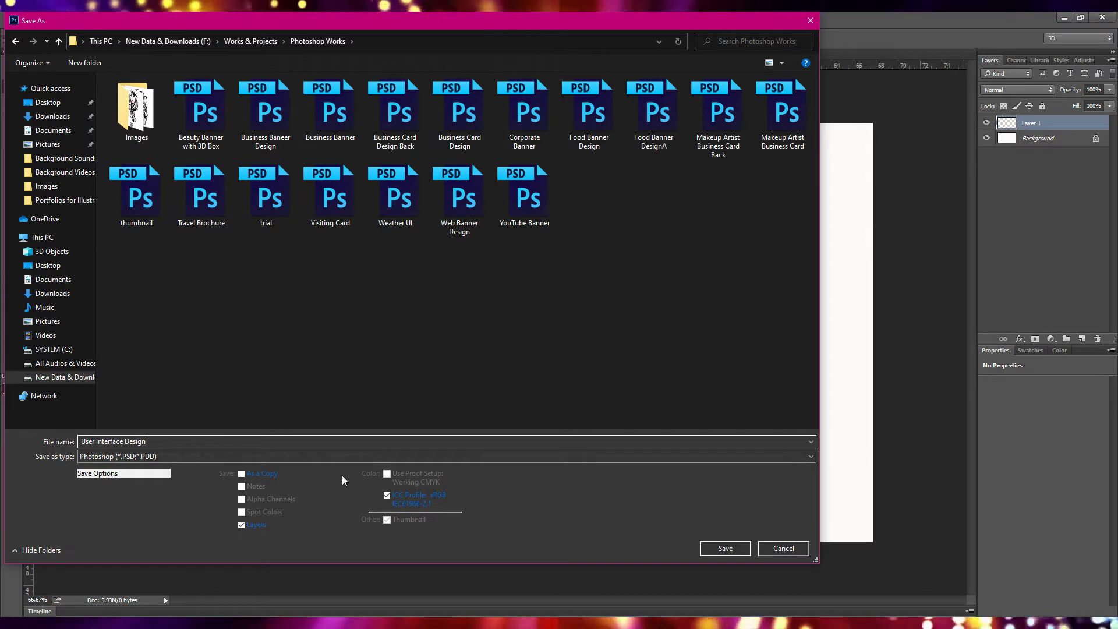
click(725, 548)
click(695, 198)
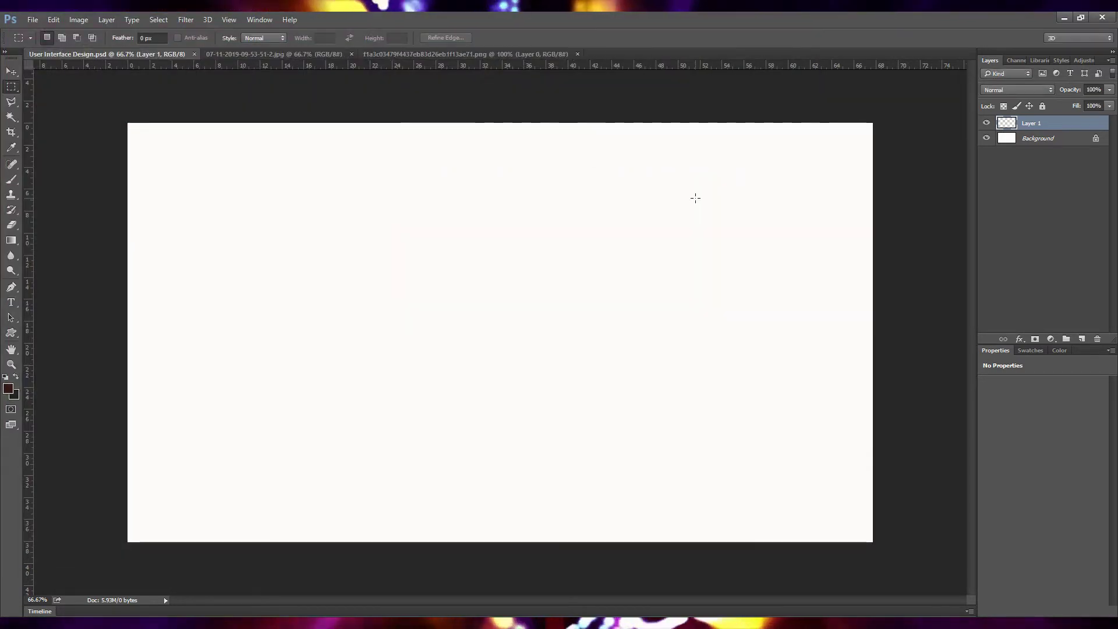
Step: Drag the unlocked city photo into the PSD, stretch it to fill, save, and stack Layer 1 above
click(246, 54)
click(1095, 123)
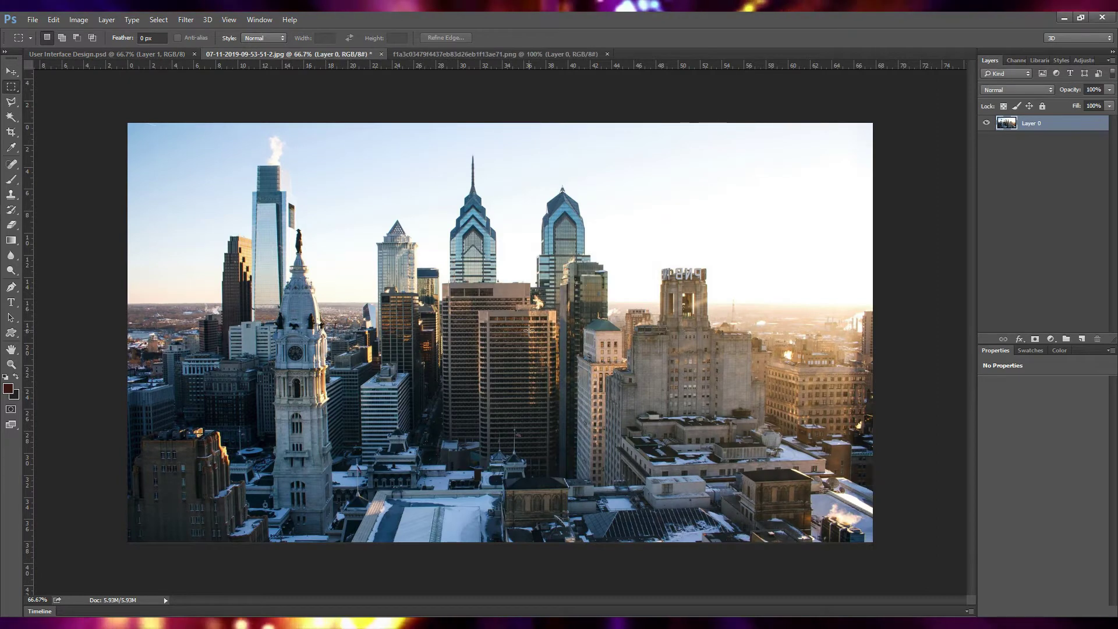
key(v)
drag(504, 374, 473, 349)
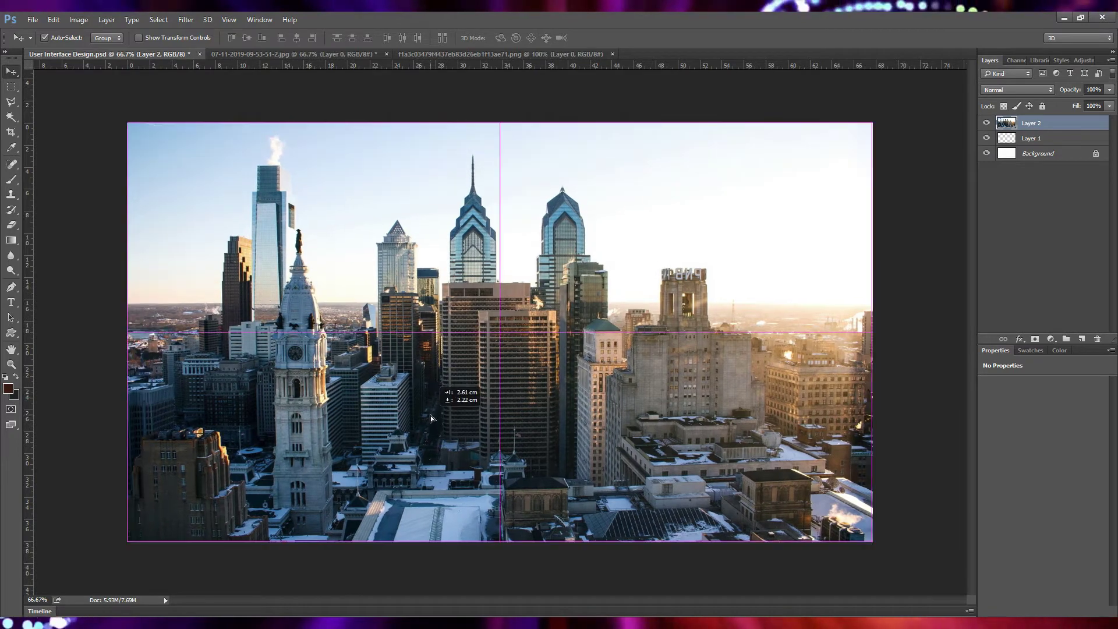
drag(470, 344, 433, 420)
click(930, 396)
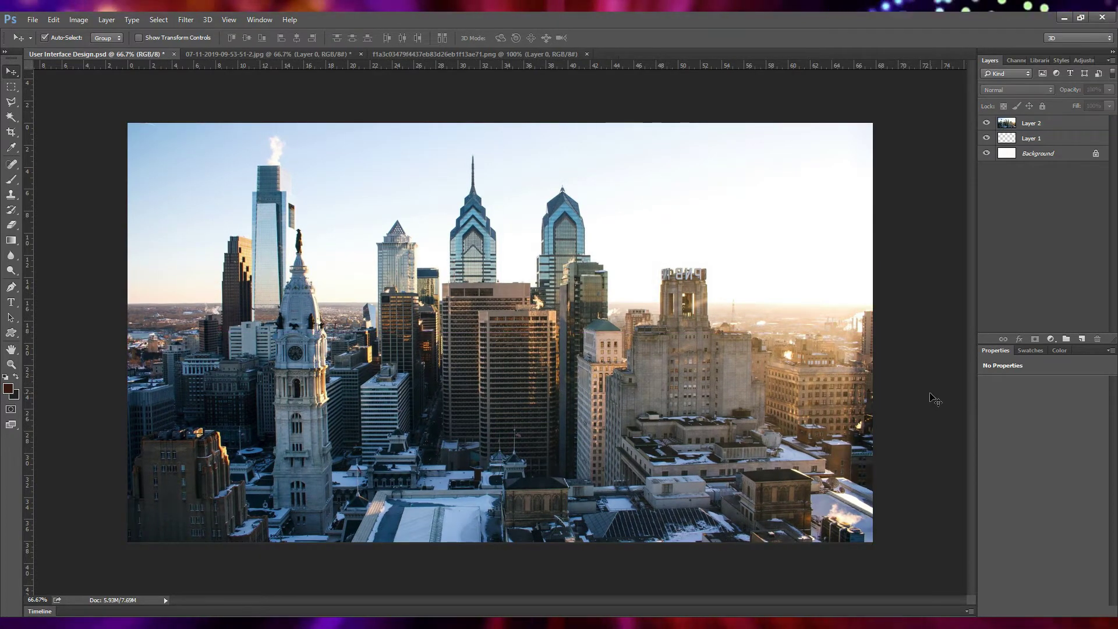
key(ctrl+s)
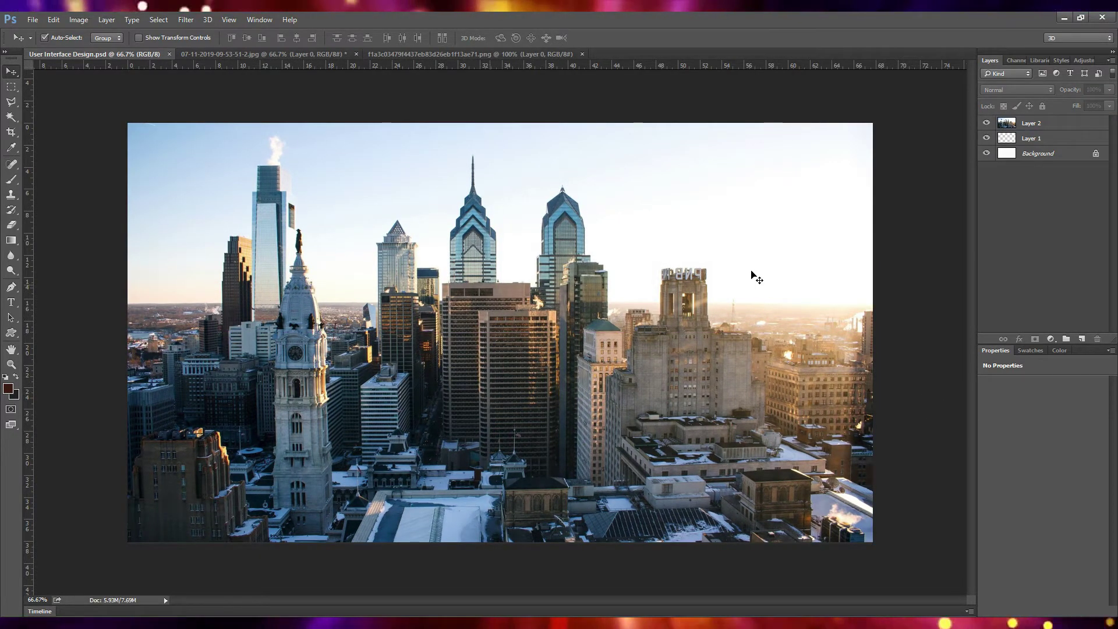
drag(1034, 138, 1041, 120)
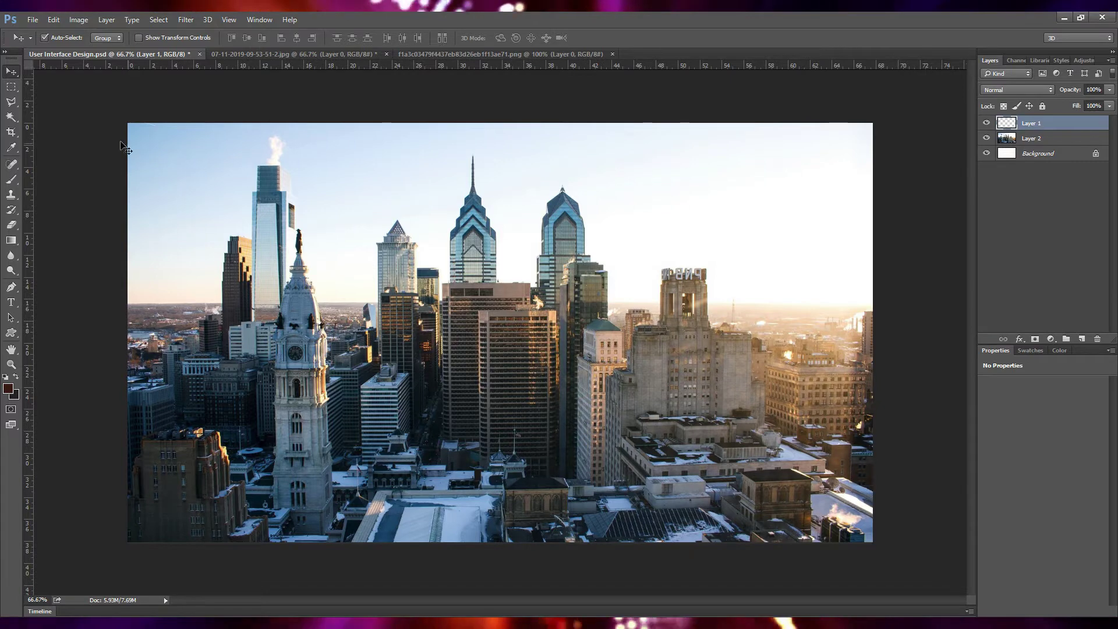
click(11, 88)
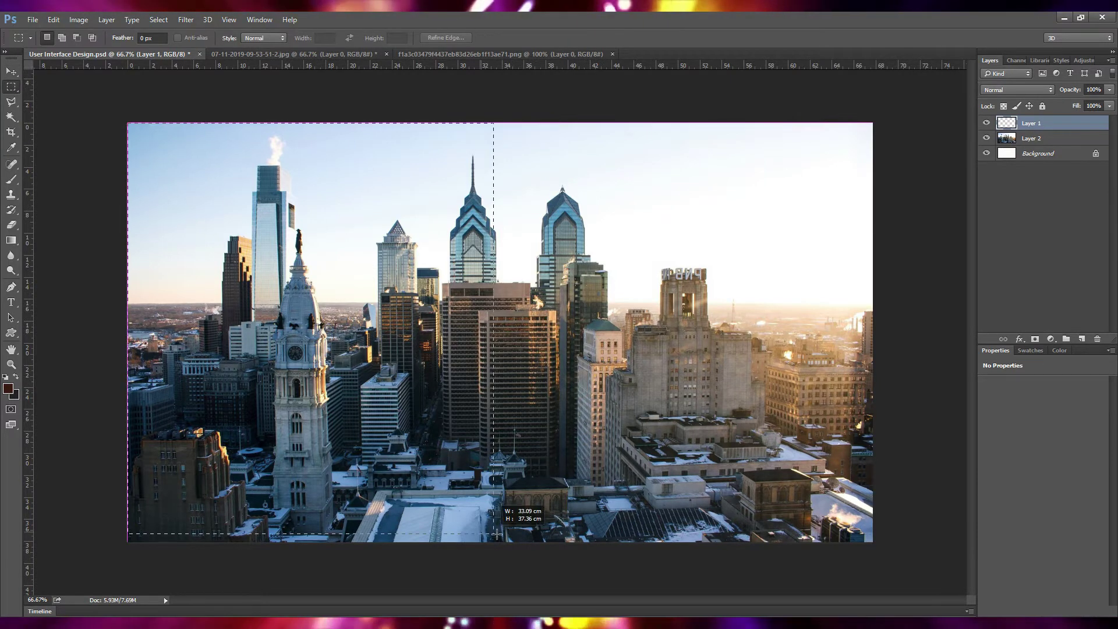
Step: Fill a whole-canvas selection on Layer 1 with dark green #024b28
drag(496, 534, 879, 544)
click(8, 388)
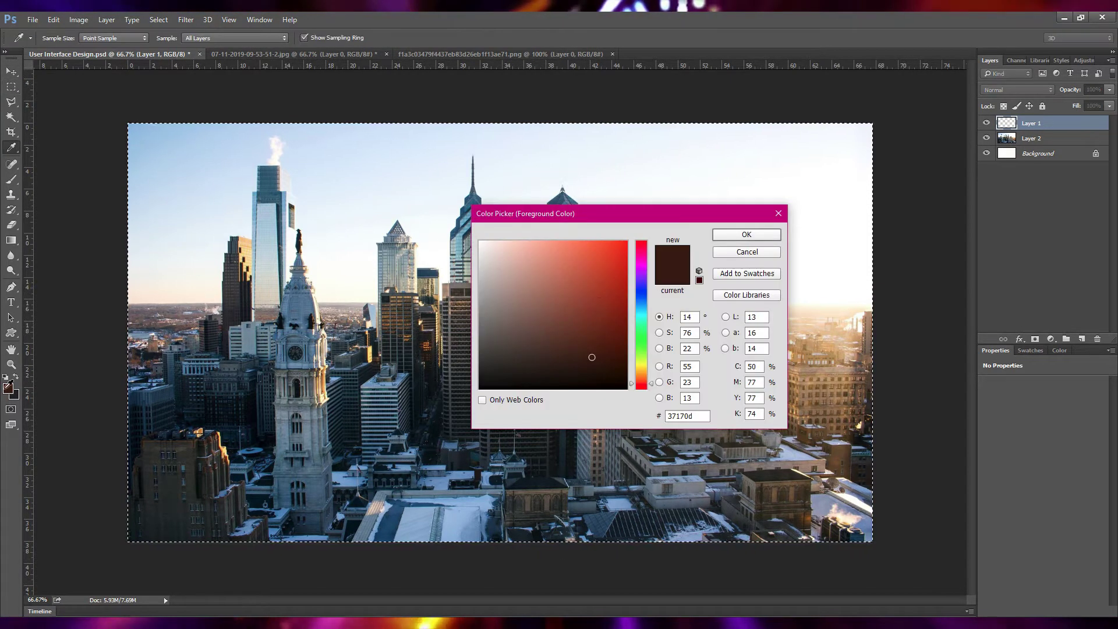
click(644, 348)
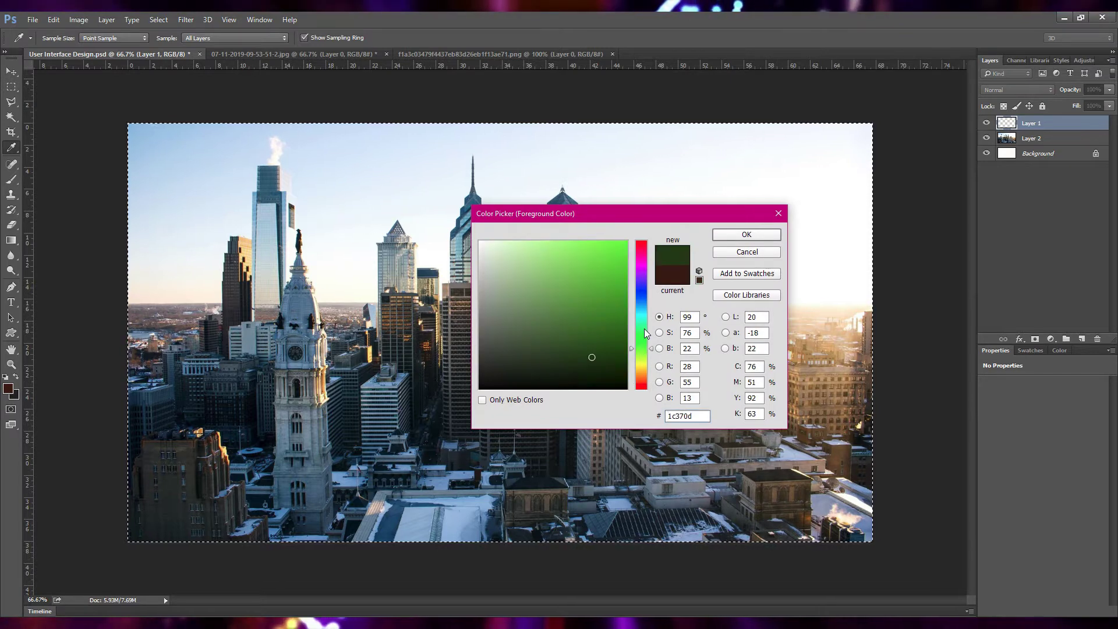
click(644, 327)
click(622, 346)
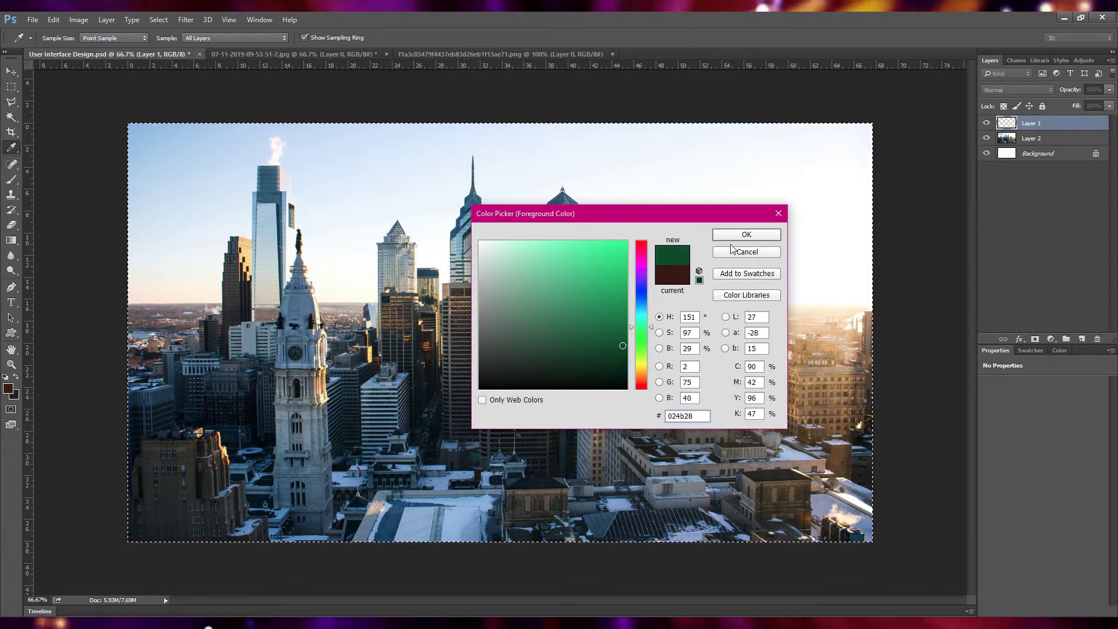
click(730, 236)
key(alt+BackSpace)
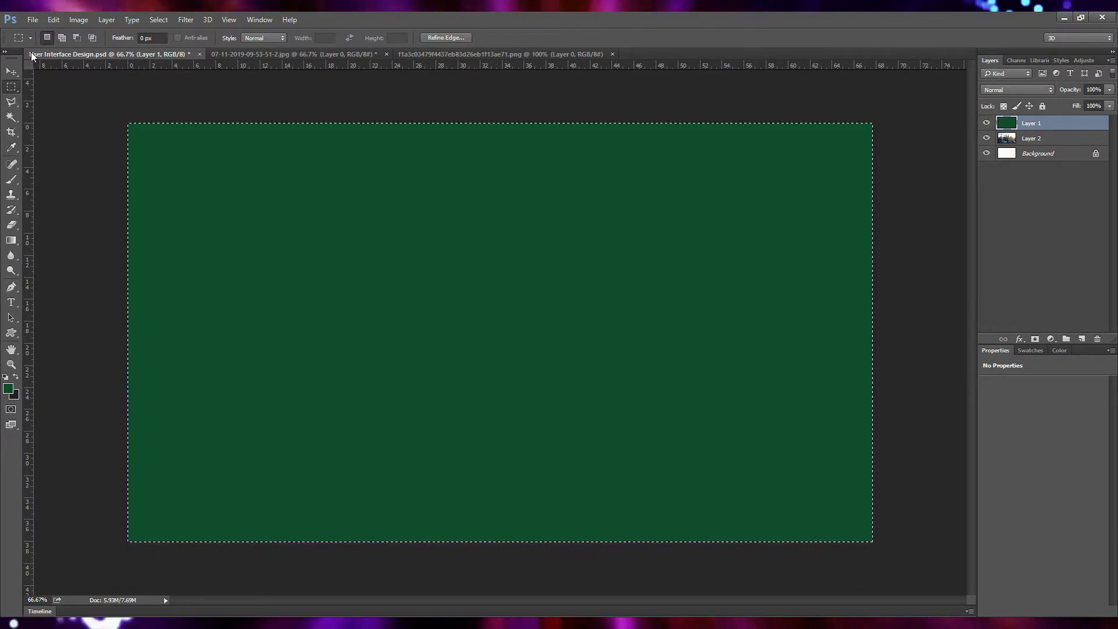
key(v)
key(ctrl+d)
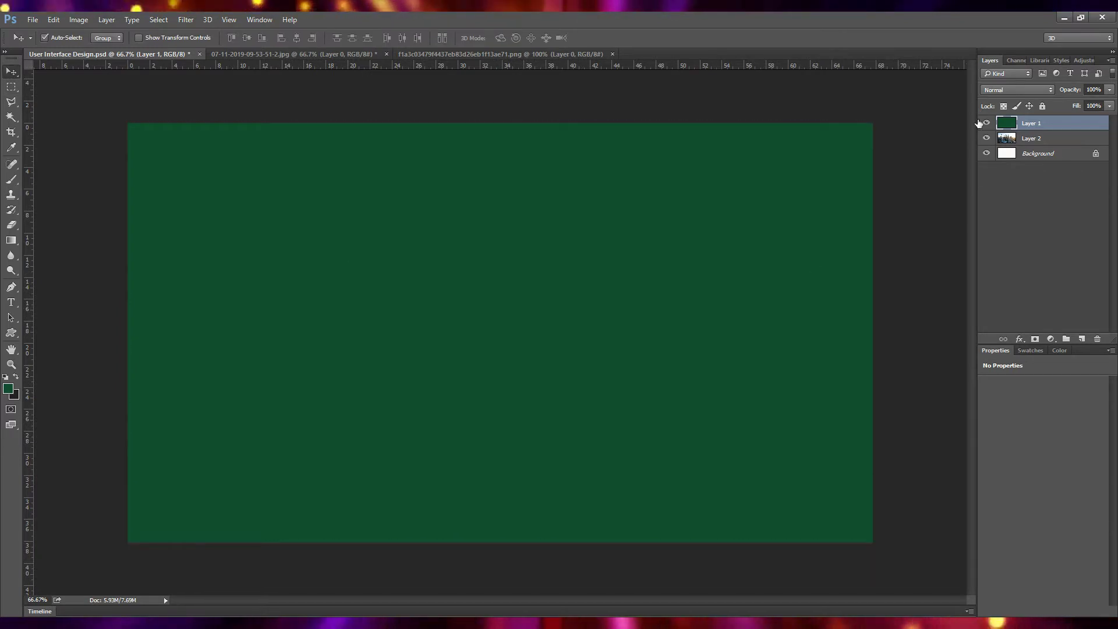
Step: Set the green tint layer's opacity to 40%
click(1111, 90)
drag(1110, 105, 1076, 104)
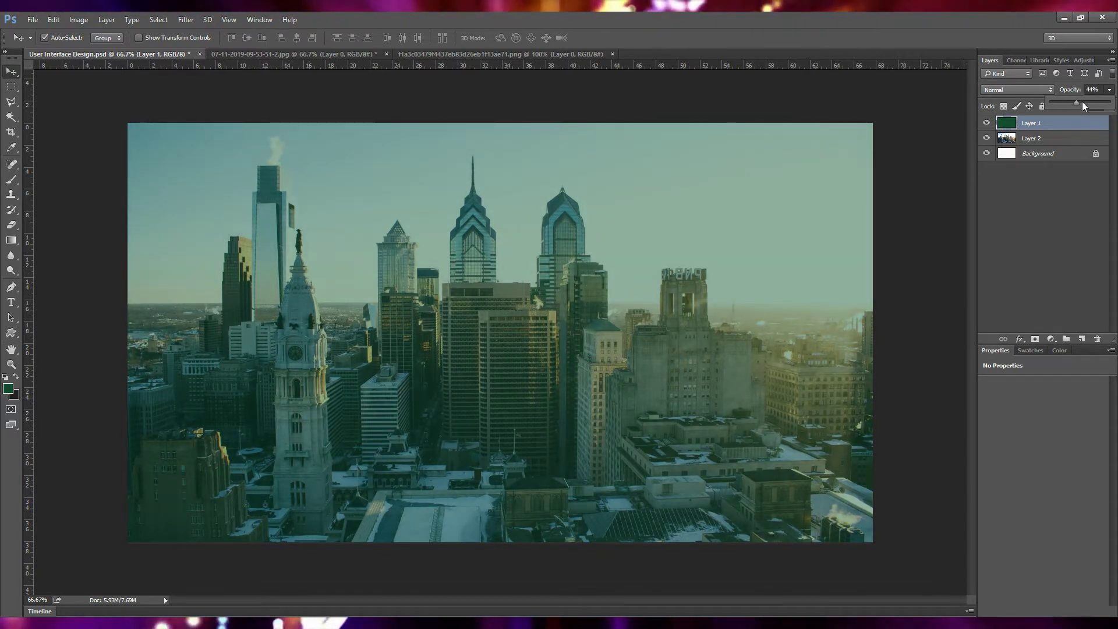
click(946, 192)
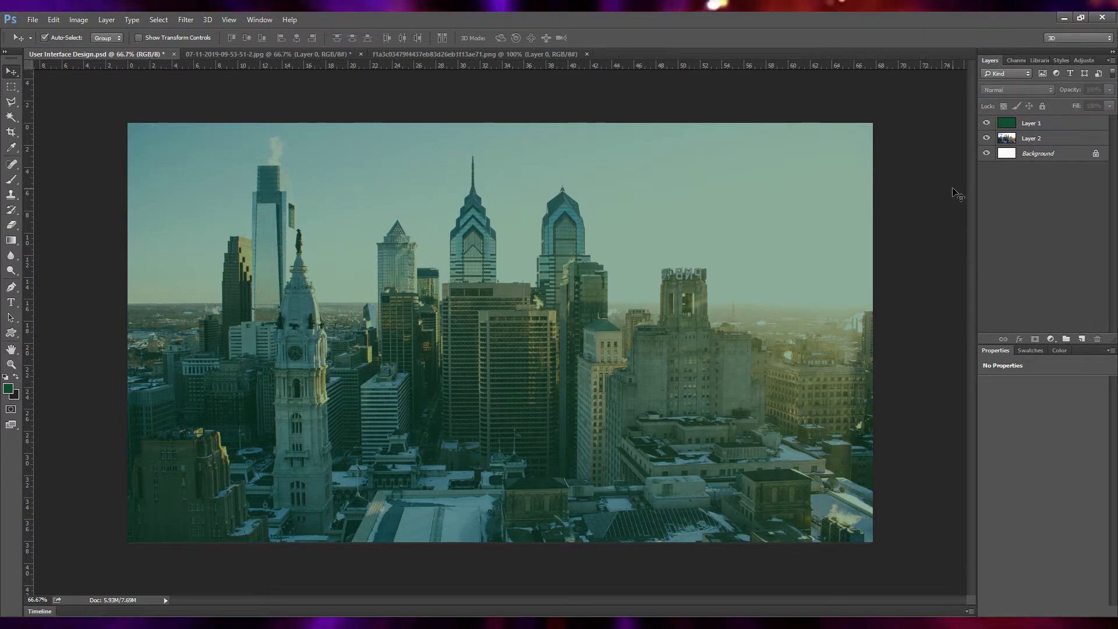
click(1057, 123)
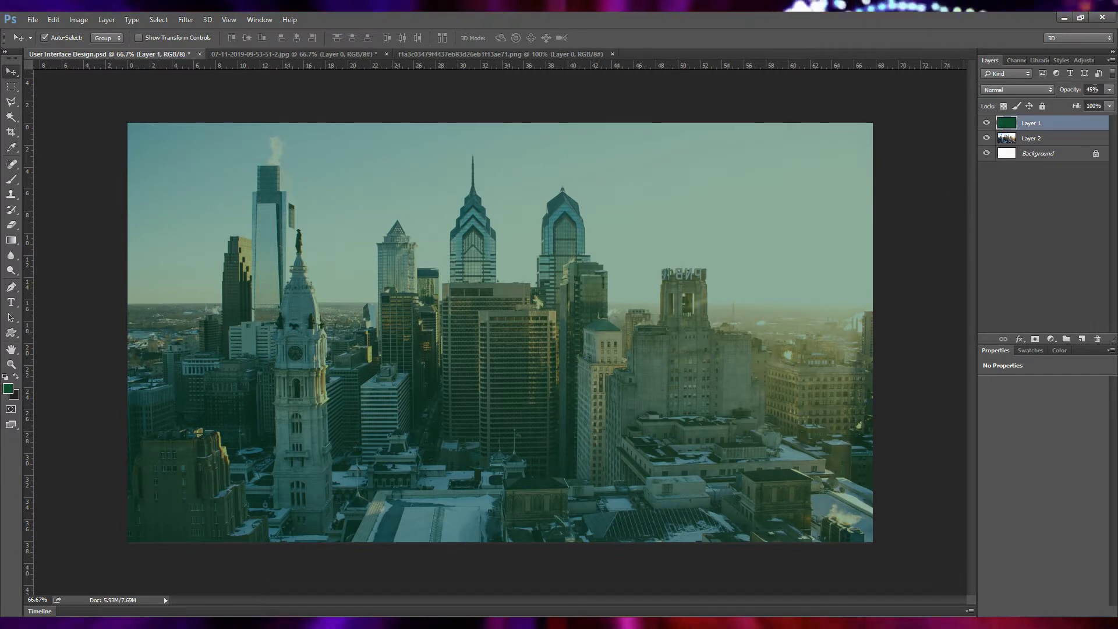
click(1092, 89)
text(40)
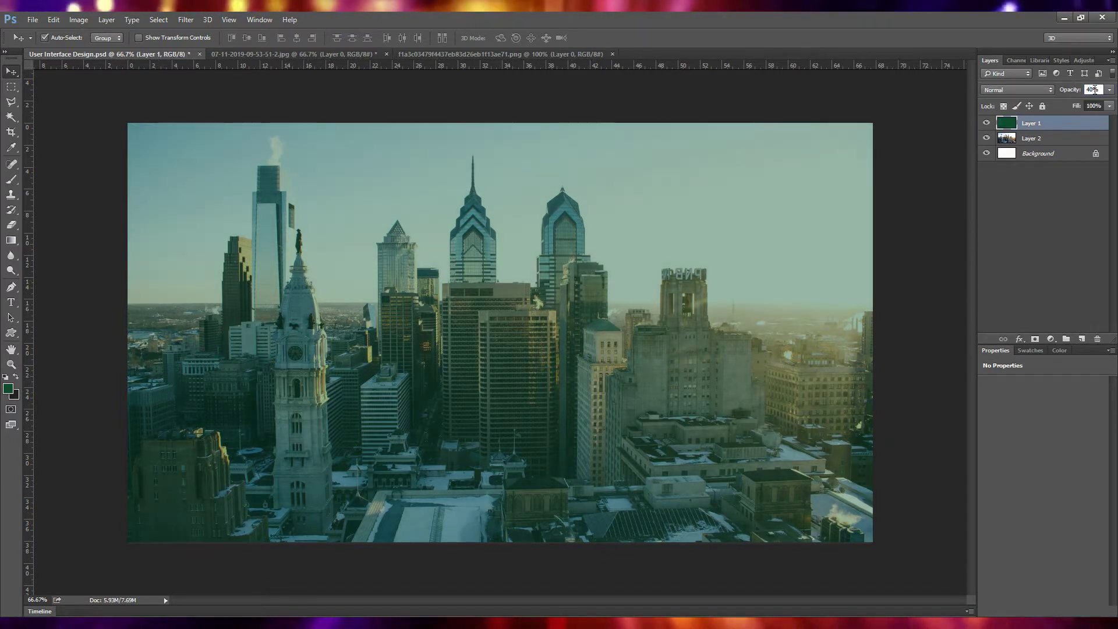
click(903, 290)
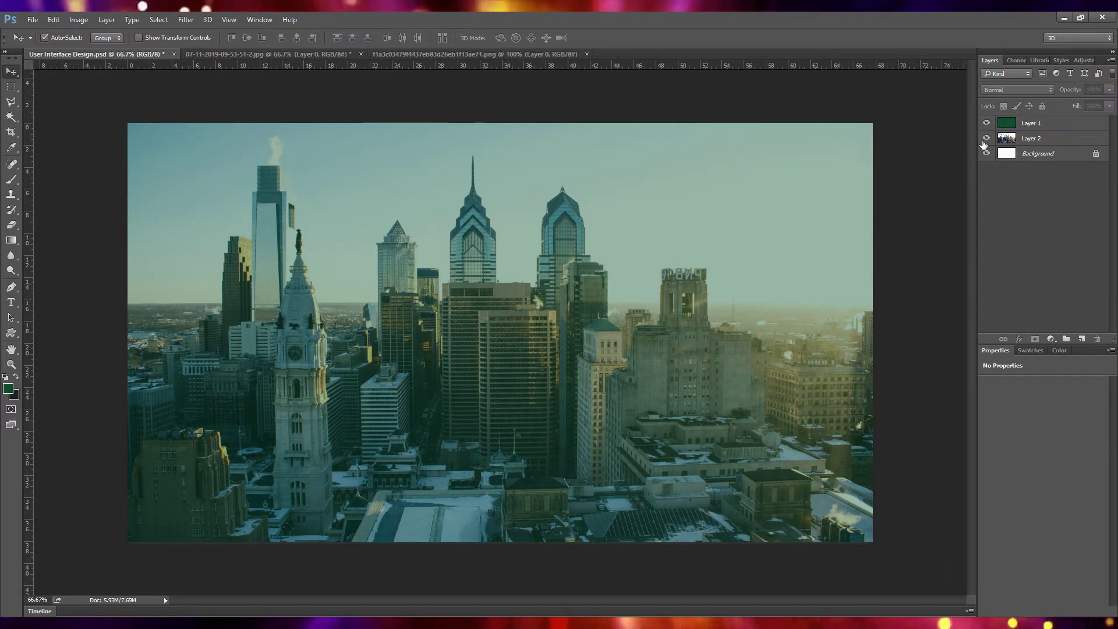
click(1039, 139)
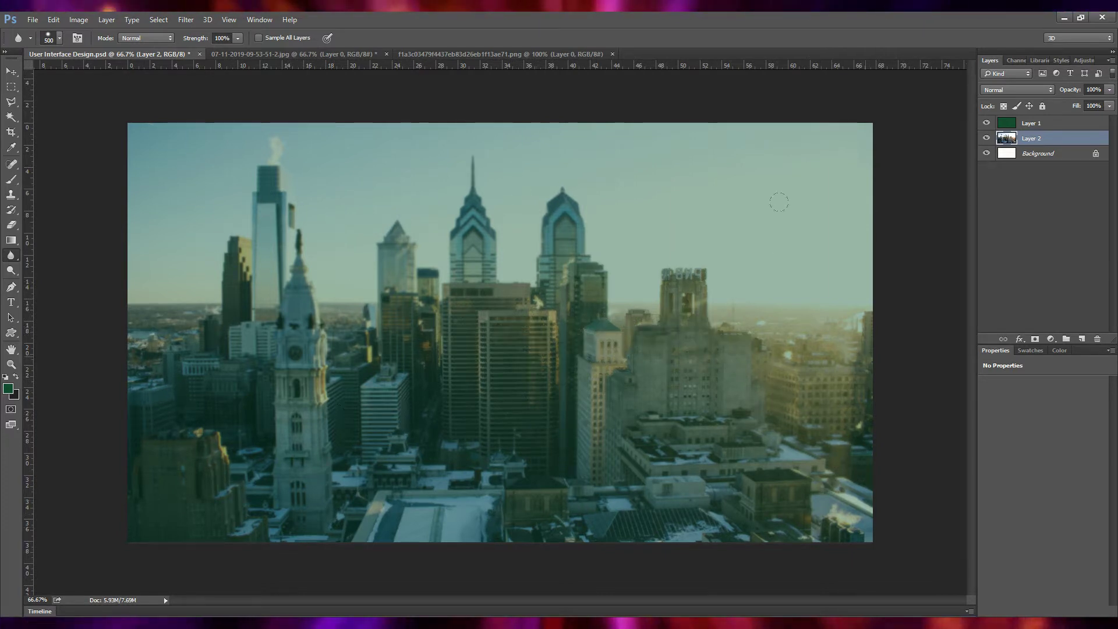
Step: Save, add a new empty layer on top, and select the Rounded Rectangle Tool
click(11, 72)
key(ctrl+s)
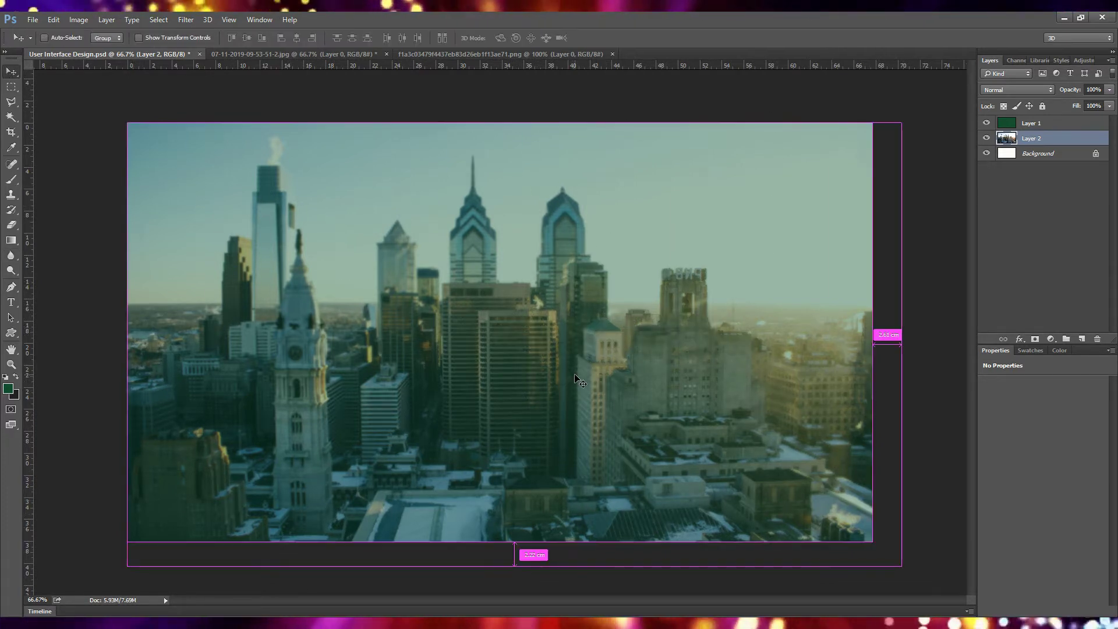
key(alt+bracketright)
click(1082, 339)
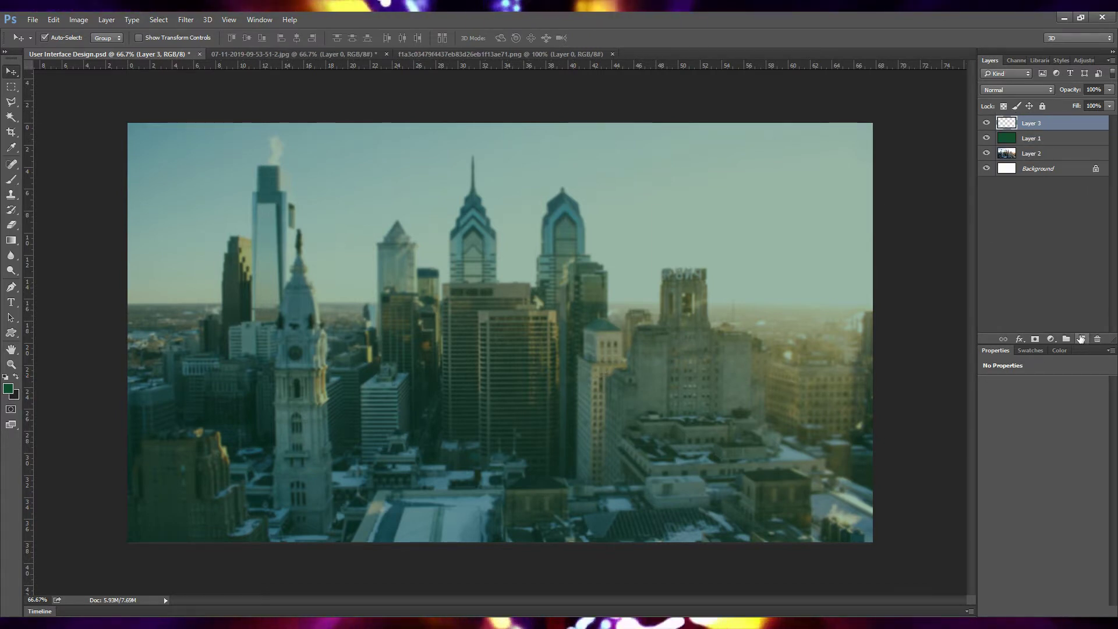
right_click(12, 335)
click(58, 339)
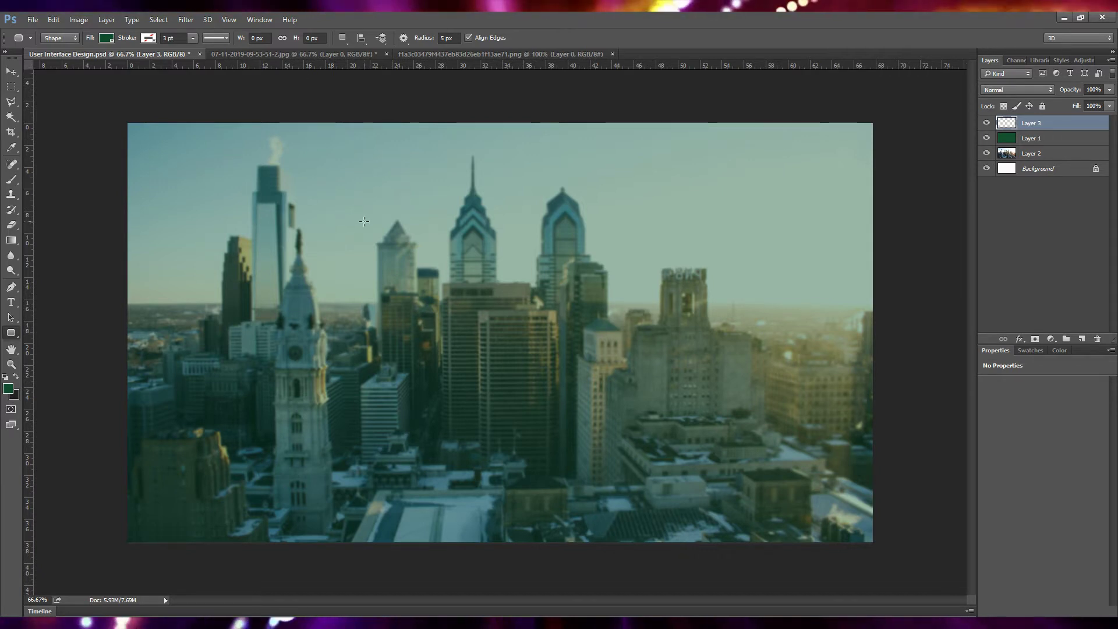
Step: Place top and bottom horizontal guides and left and right vertical guides around the panel area
scroll(475, 283, up, 1)
scroll(474, 284, up, 1)
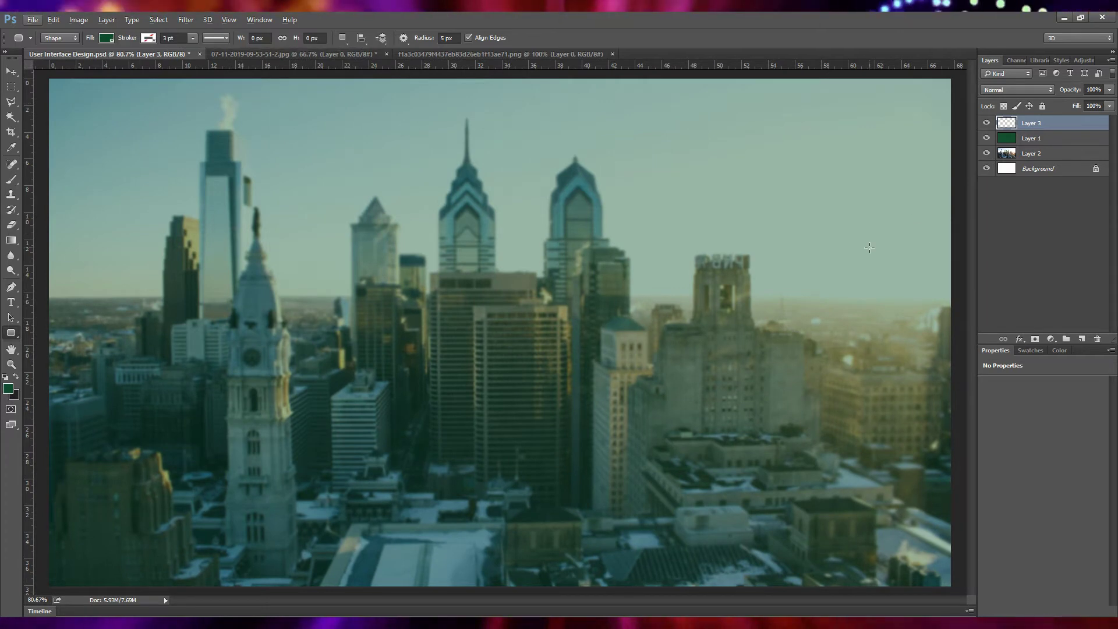
scroll(794, 243, down, 1)
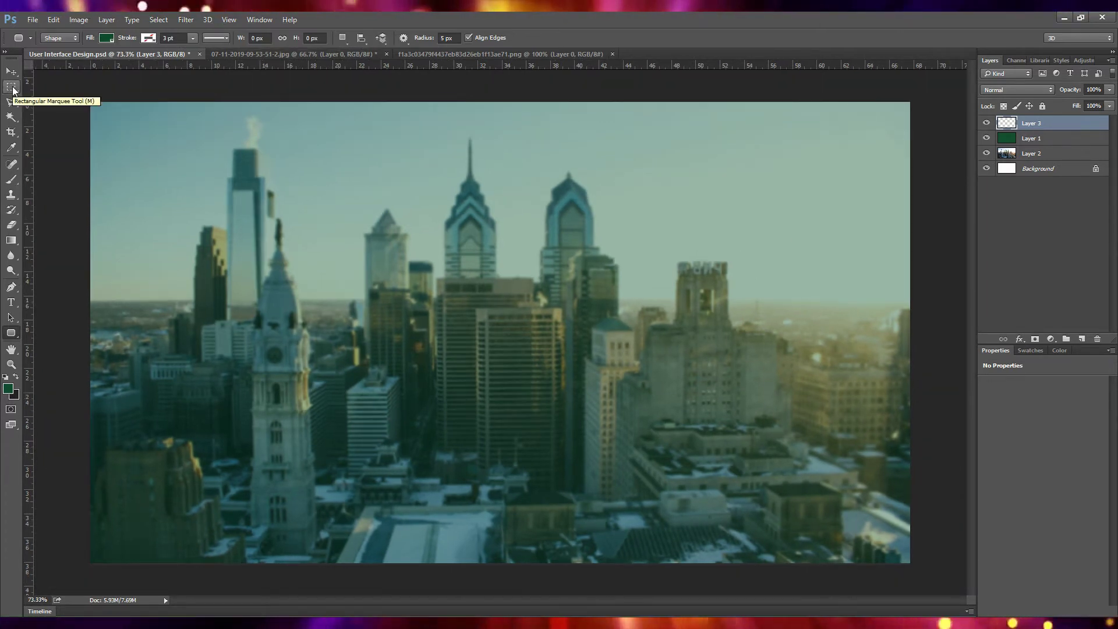
drag(236, 66, 239, 140)
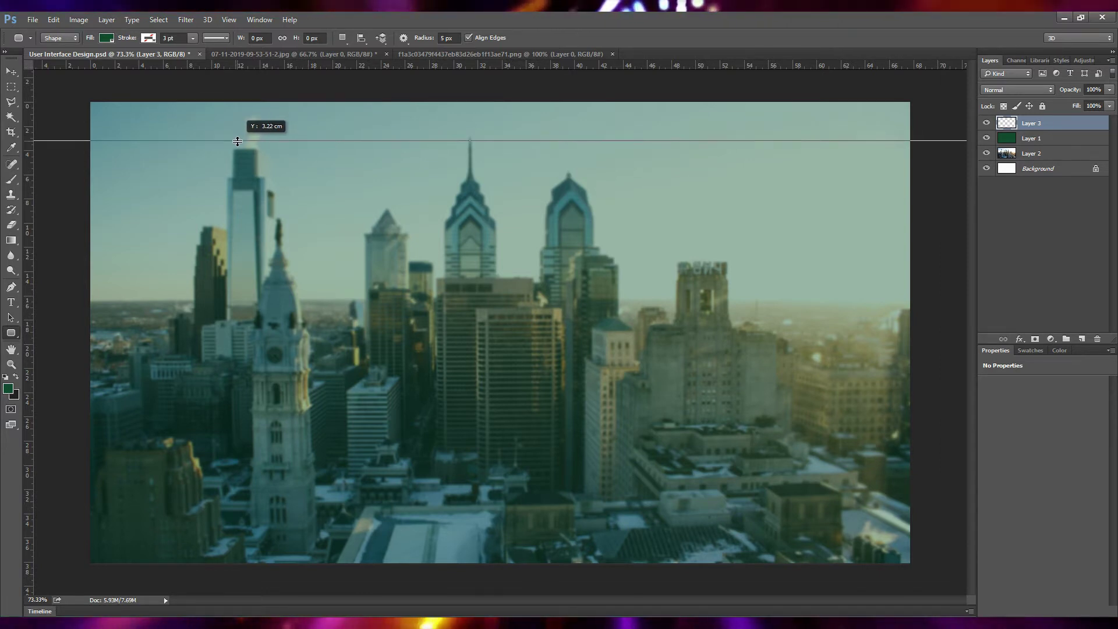
drag(236, 137, 236, 140)
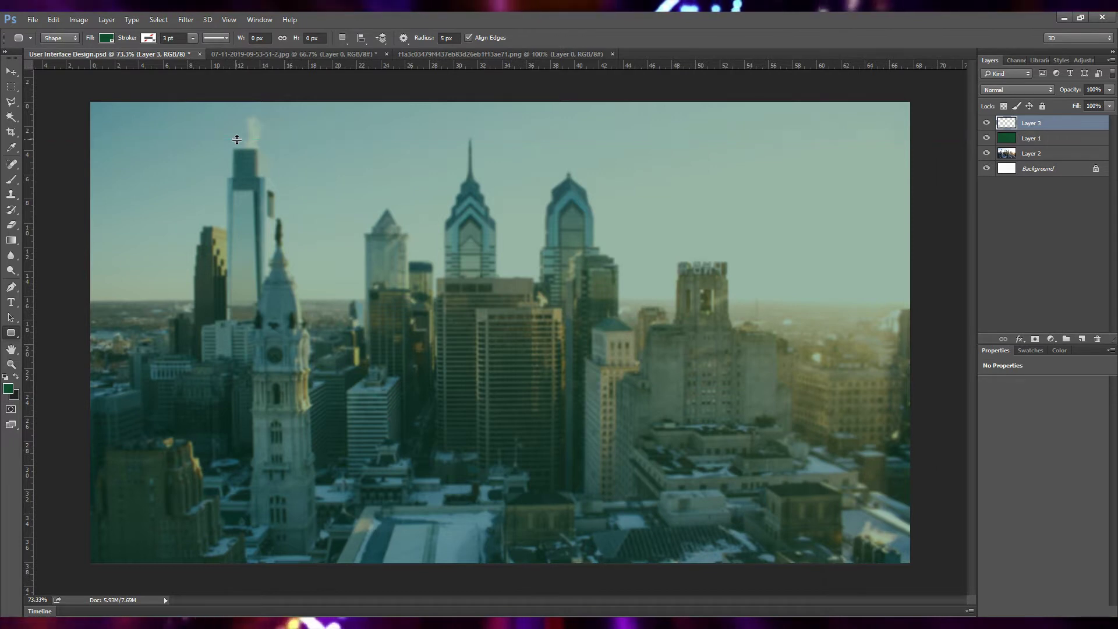
drag(361, 65, 375, 528)
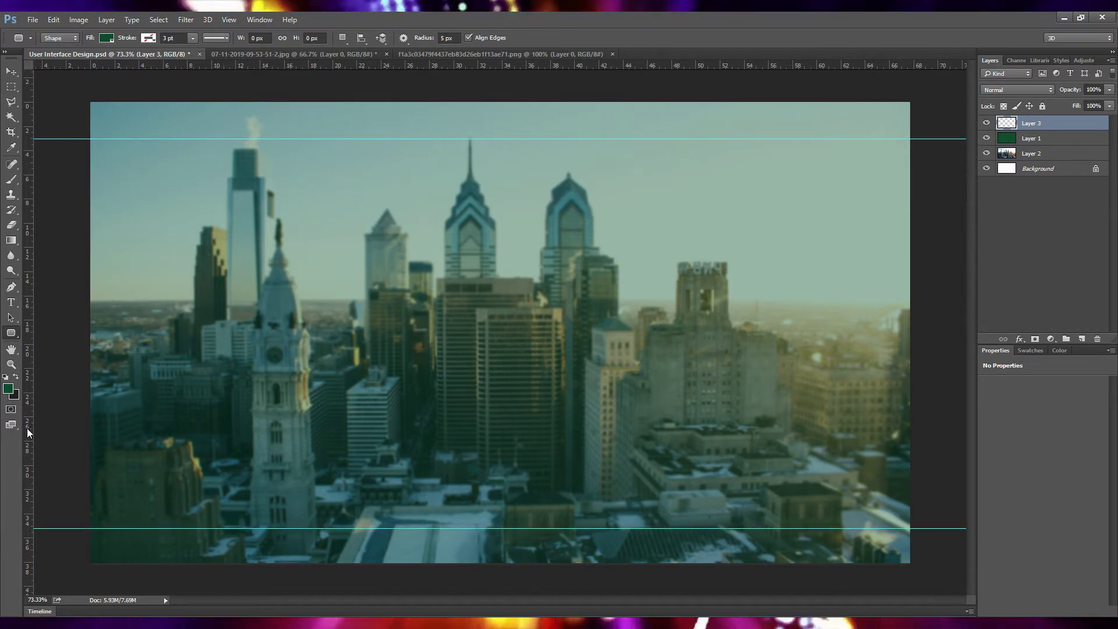
drag(26, 428, 211, 436)
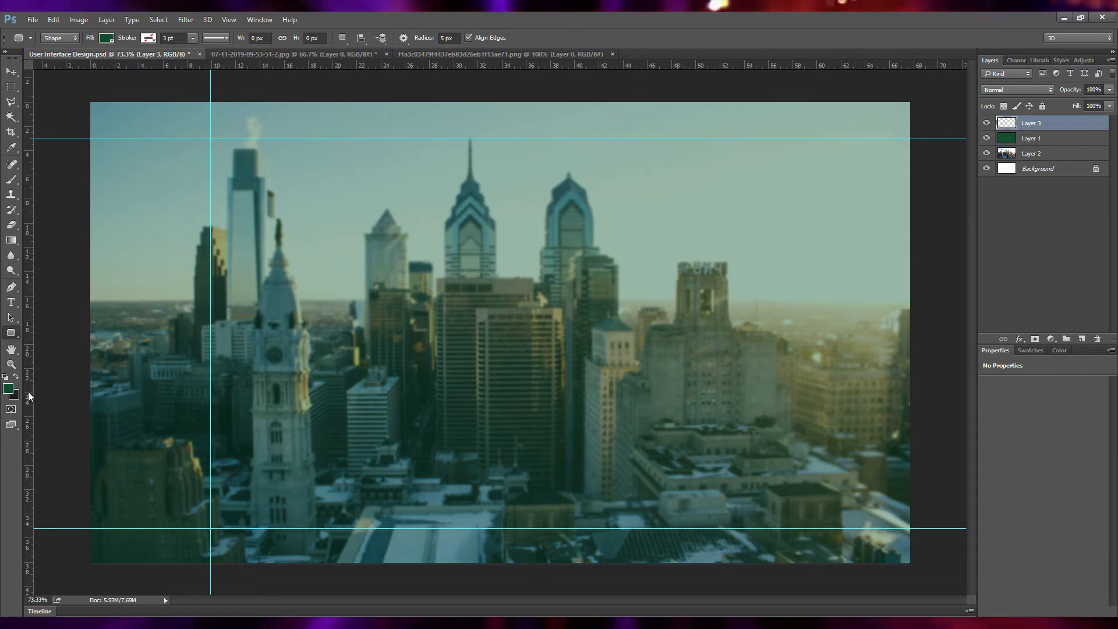
mouse_move(28, 392)
mouse_down()
mouse_move(819, 493)
mouse_move(795, 486)
mouse_up()
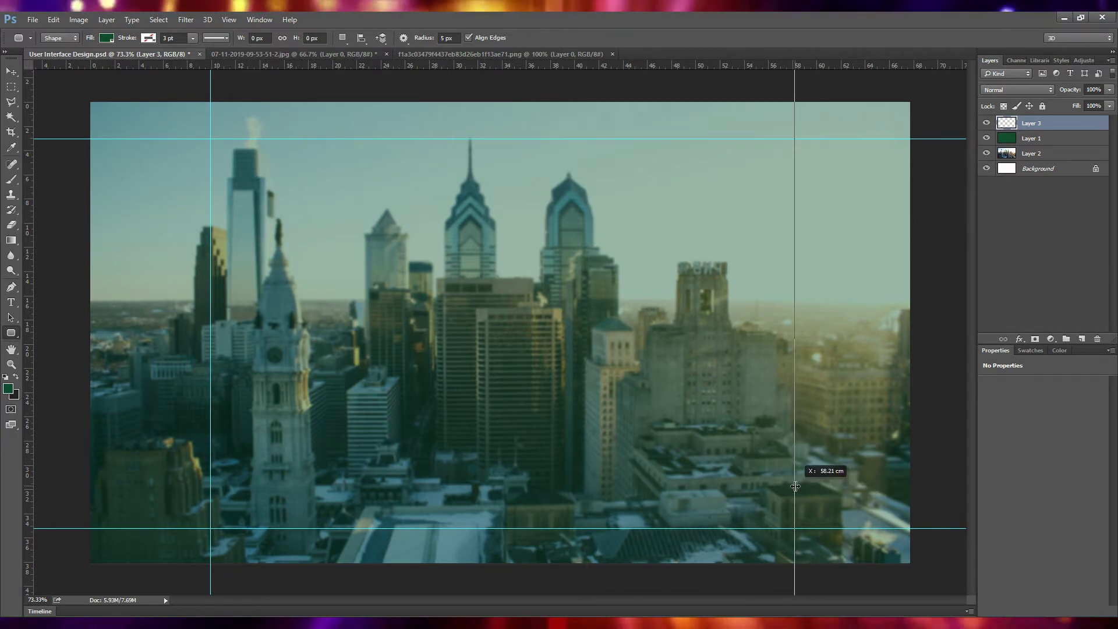
drag(795, 487, 791, 485)
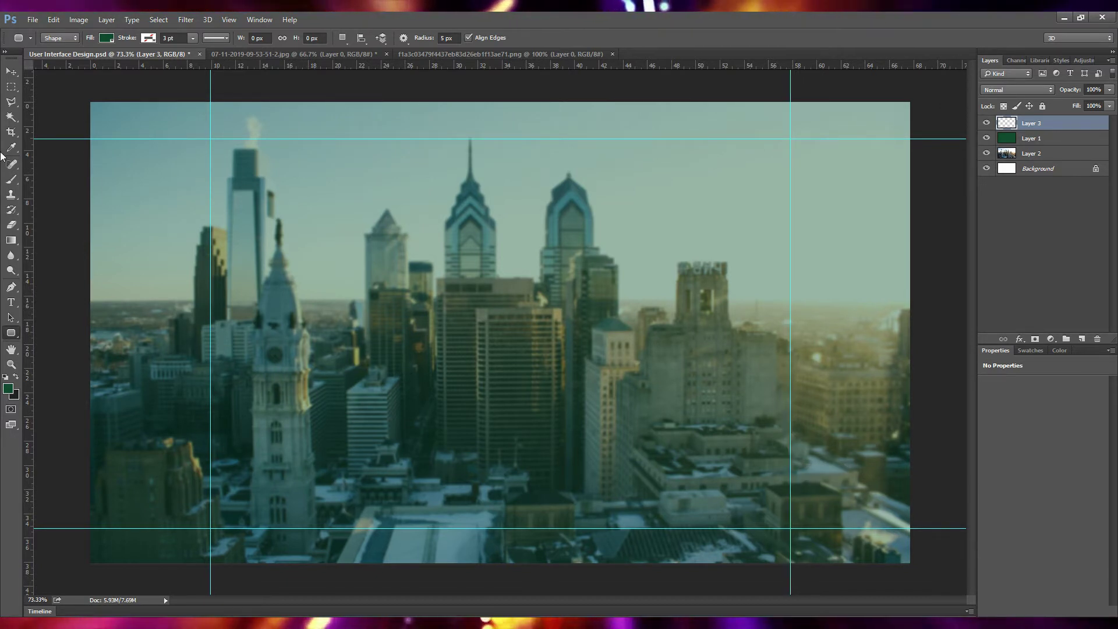
click(11, 72)
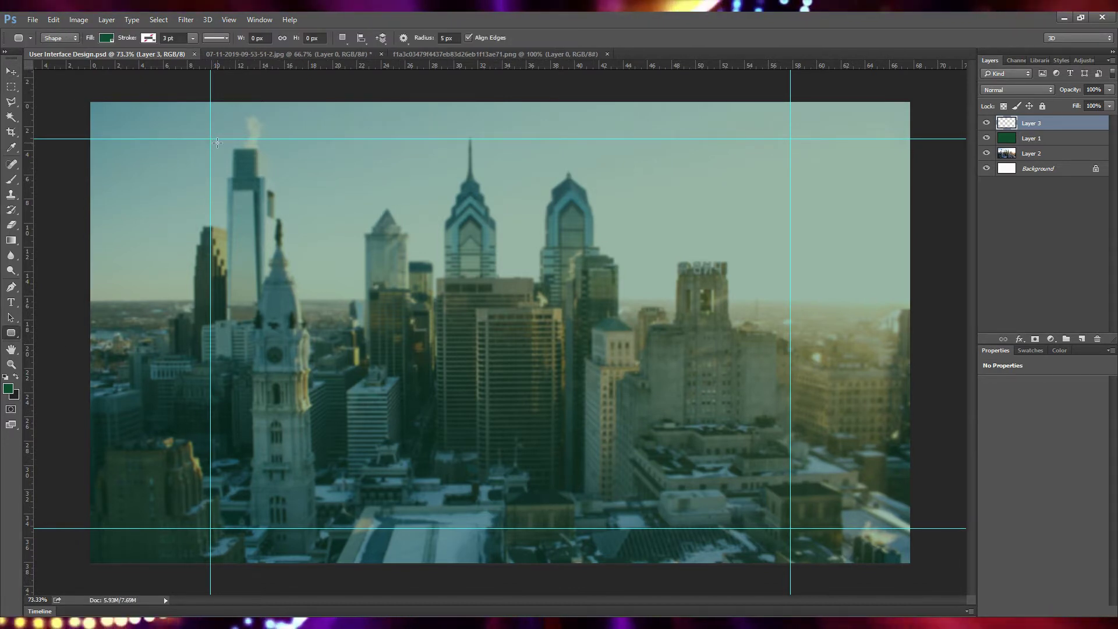
Step: Draw a rounded rectangle between the guides and stretch its left edge to the left guide
mouse_move(217, 140)
mouse_down()
mouse_move(558, 526)
mouse_move(790, 529)
mouse_up()
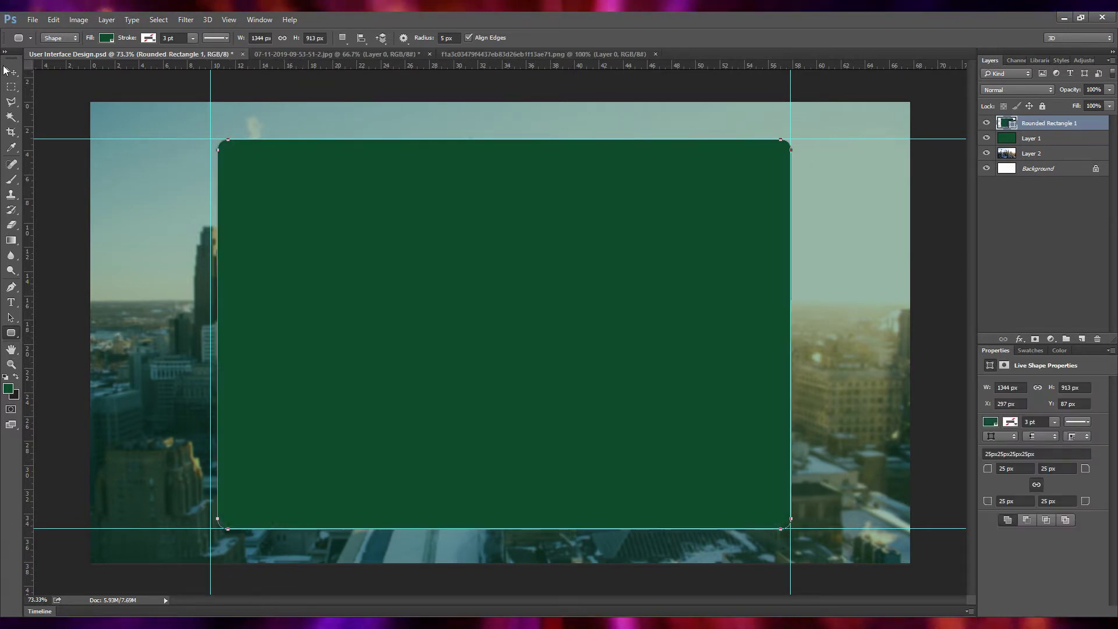
click(7, 70)
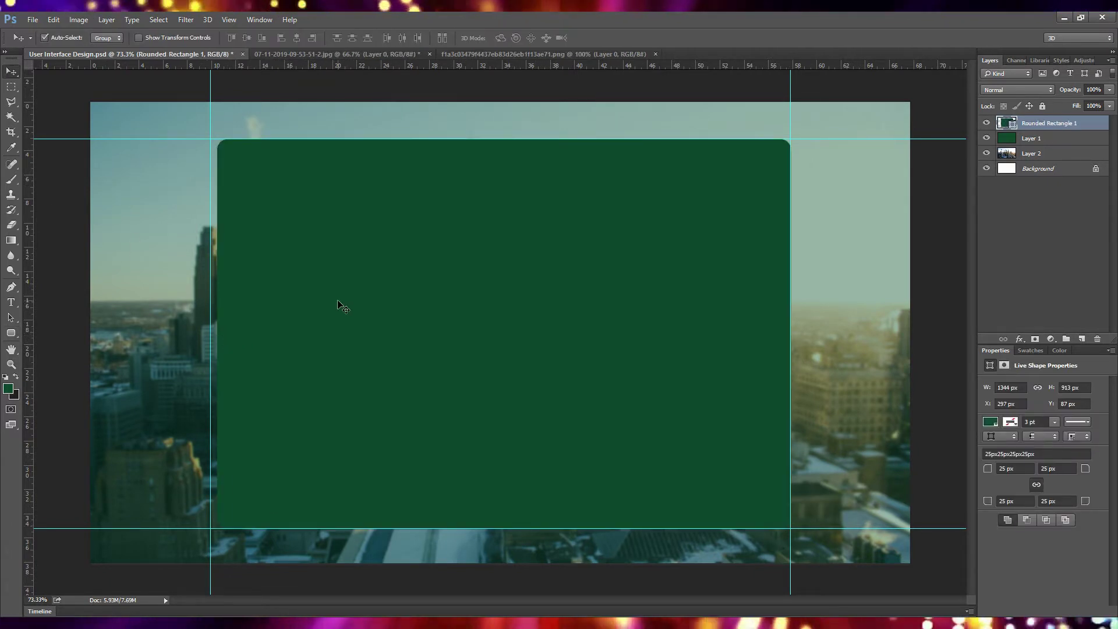
key(ctrl+t)
drag(216, 334, 211, 334)
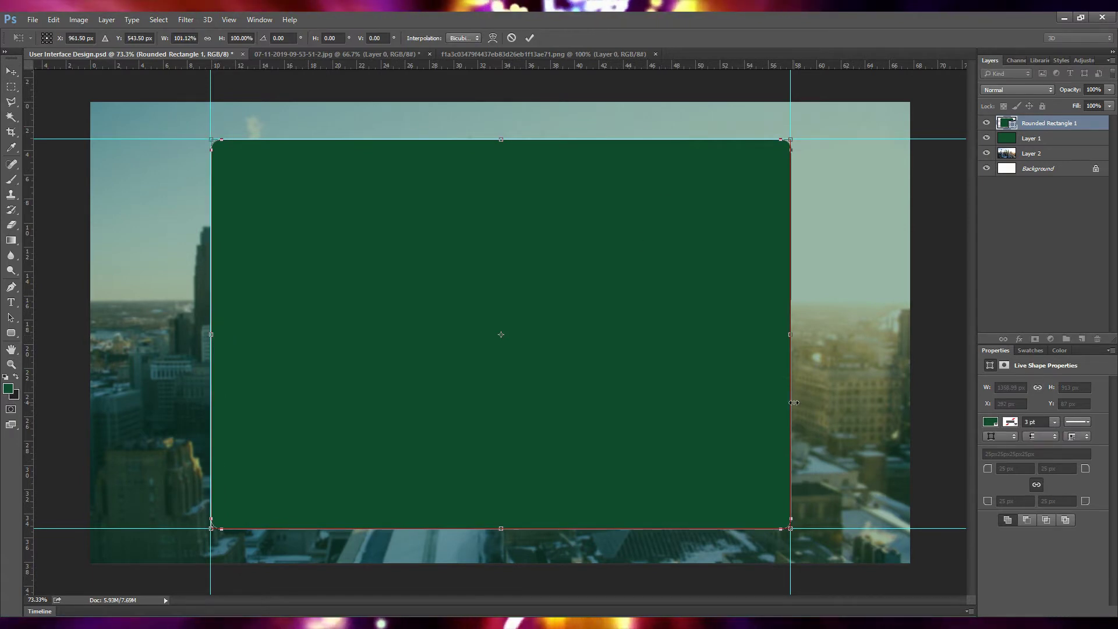
key(Return)
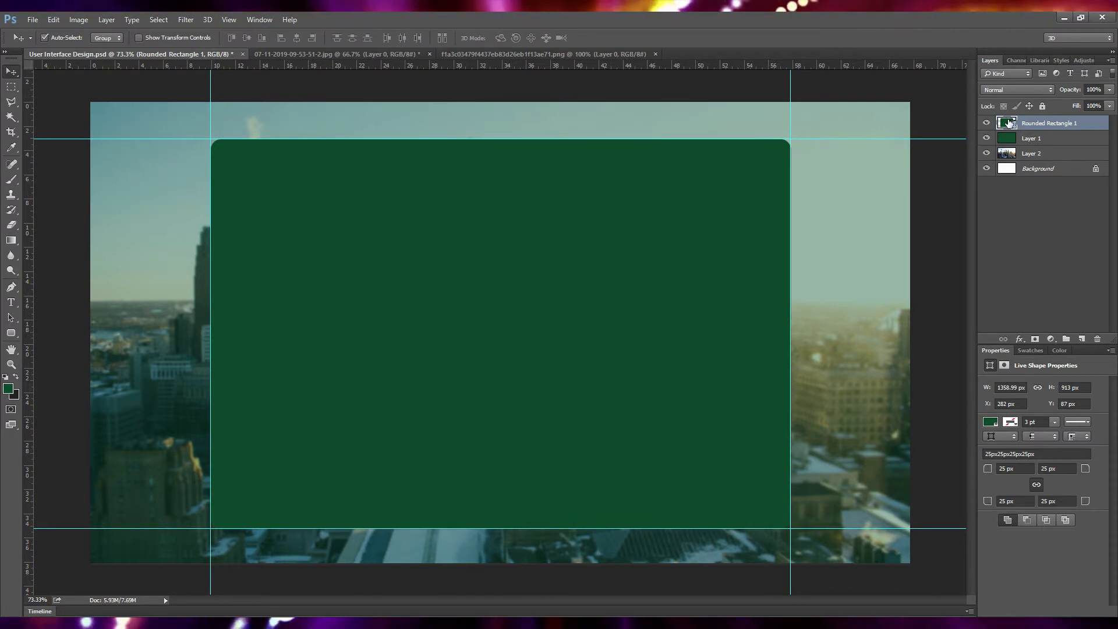
Step: Open Blending Options for the rounded panel layer
right_click(1008, 122)
click(952, 460)
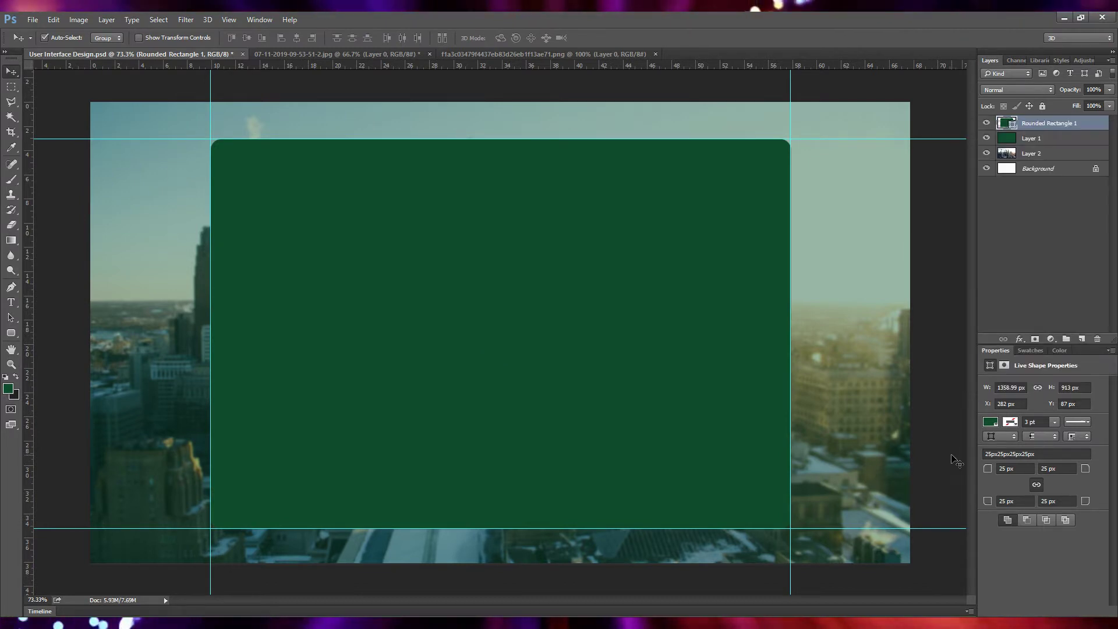
right_click(1006, 123)
click(1006, 131)
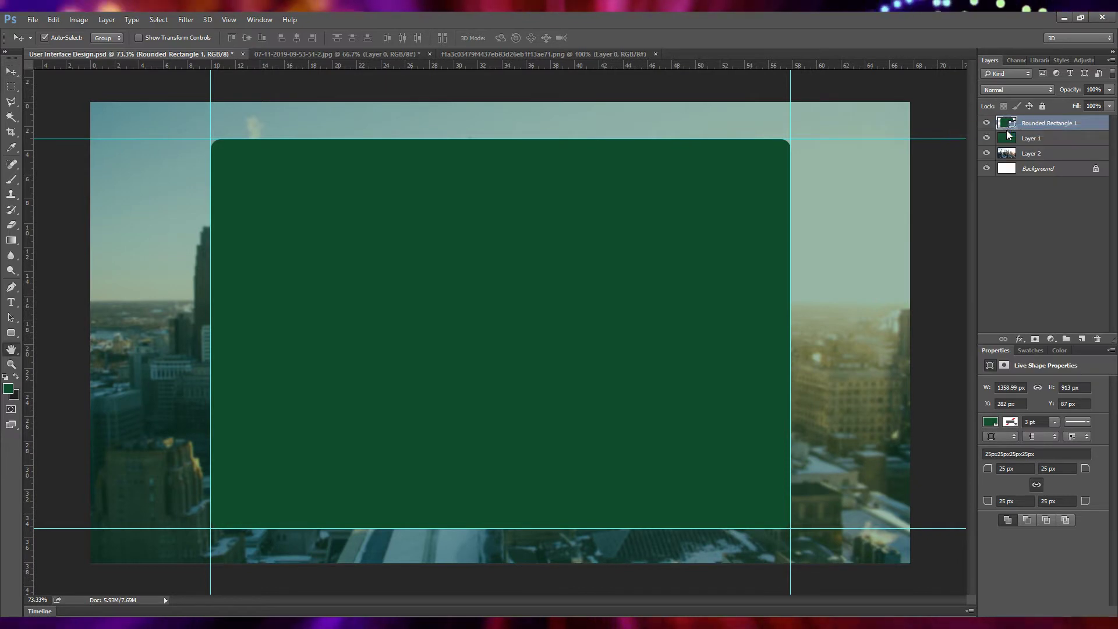
Step: Enable a Linear Black-White Gradient Overlay on the panel
click(28, 295)
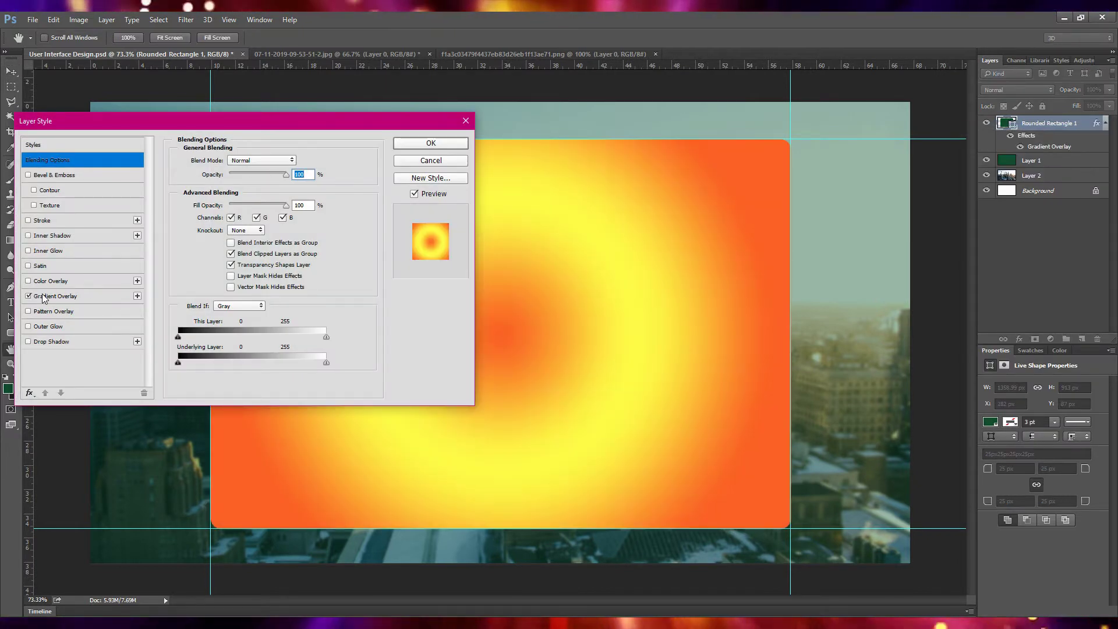
click(42, 297)
click(282, 190)
click(224, 212)
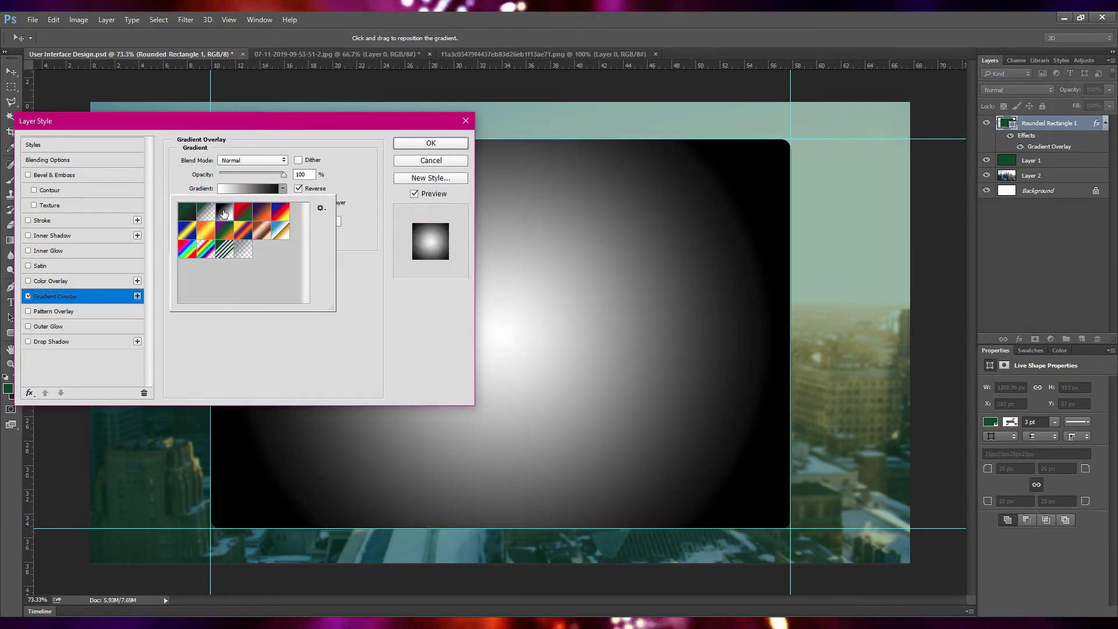
click(346, 269)
click(252, 203)
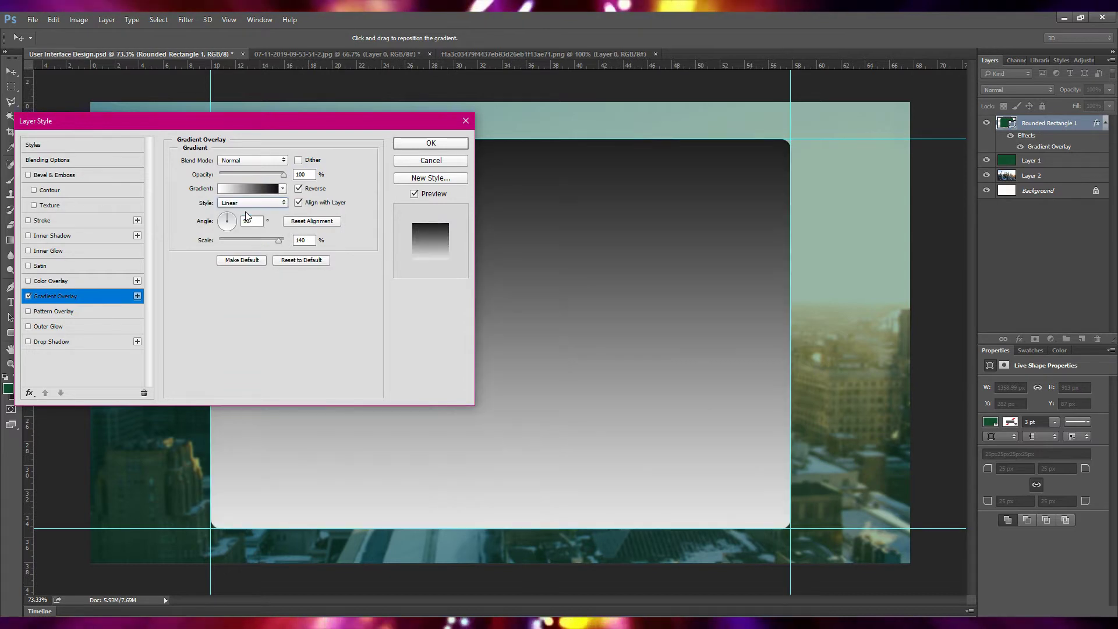
Step: Change the black gradient stop to light grey #c9c9cb, shift the midpoint right, and apply
click(253, 187)
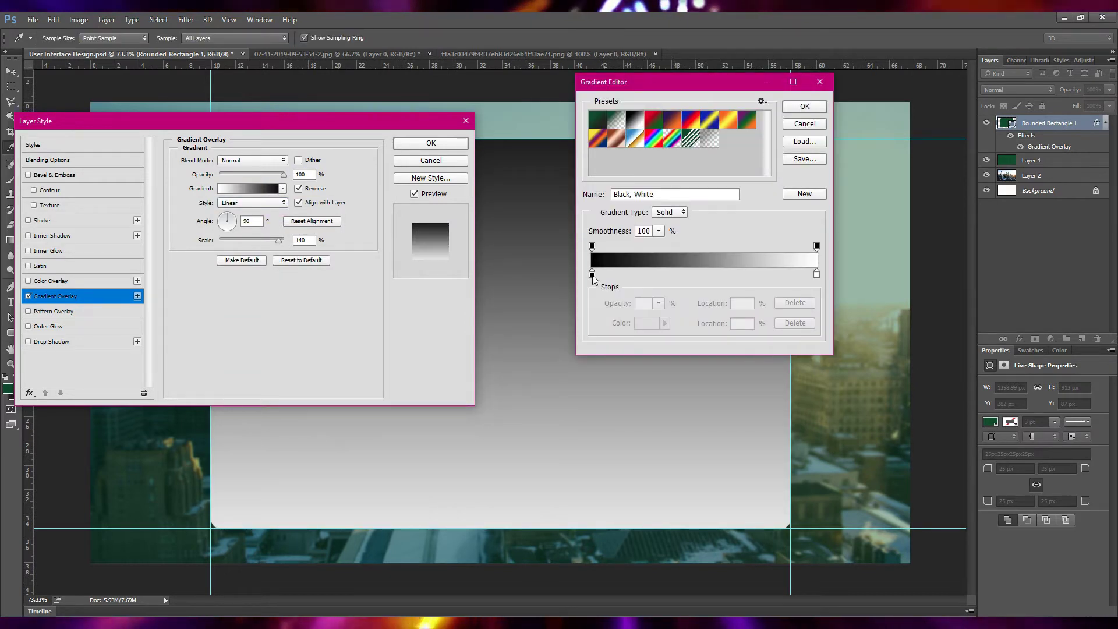
double_click(593, 269)
click(481, 271)
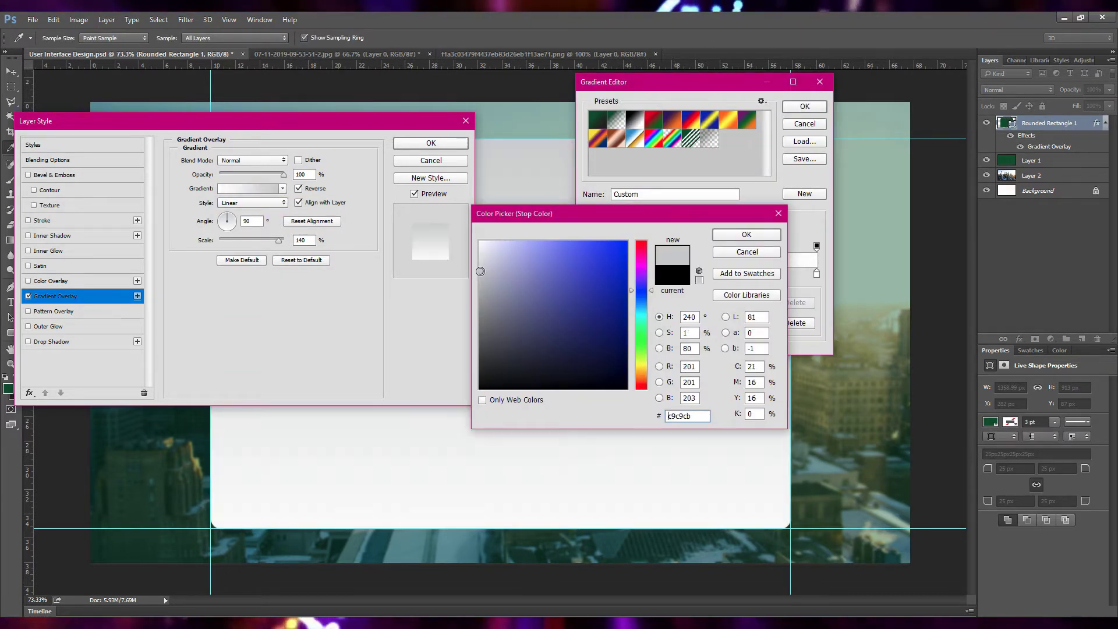
click(746, 236)
drag(705, 269, 721, 272)
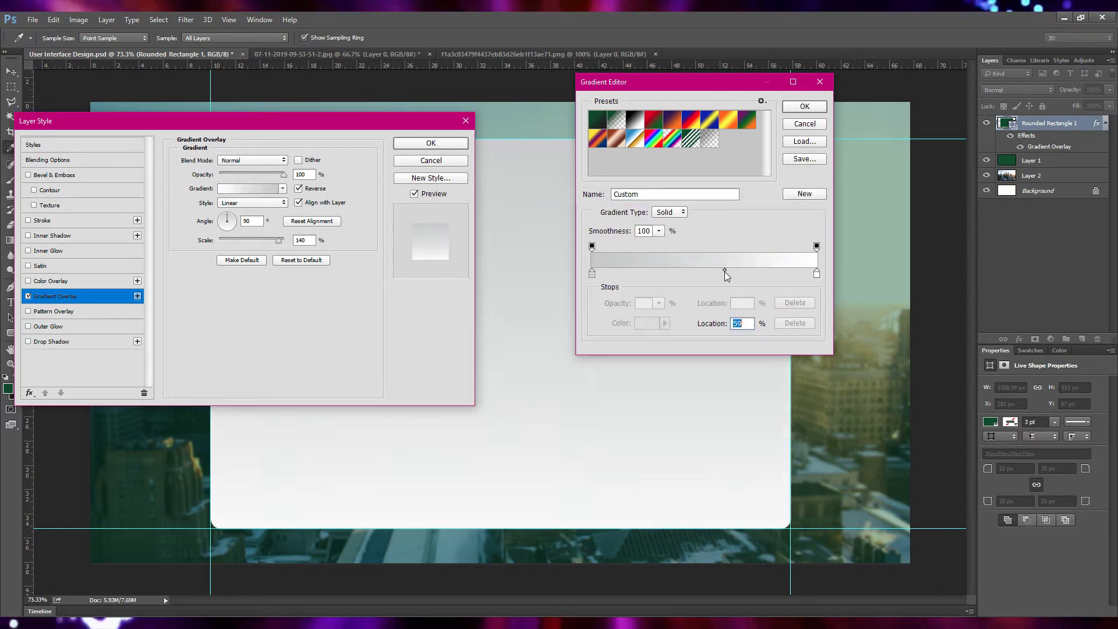
click(802, 108)
click(442, 143)
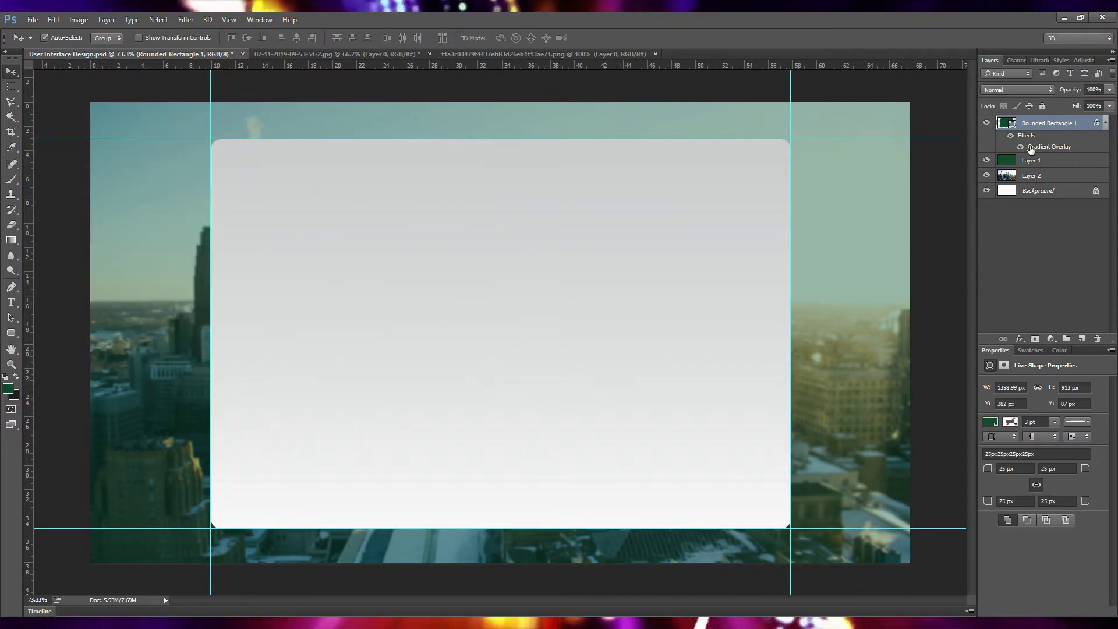
Step: Reopen the panel layer's Layer Style settings, cancelling an accidental fill colour edit
double_click(1008, 123)
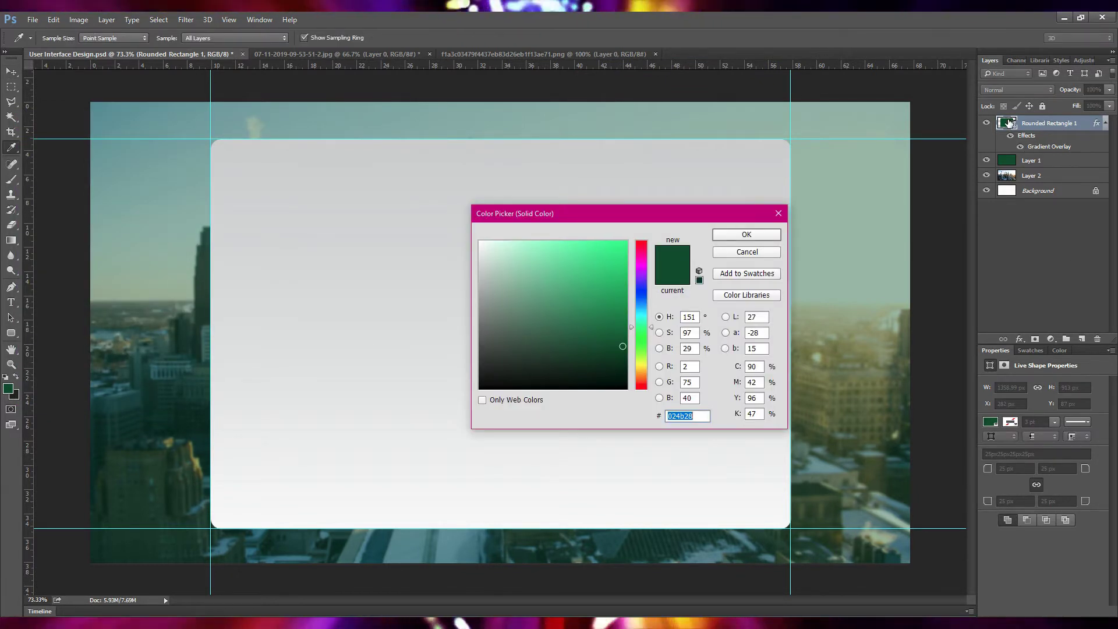
key(Escape)
right_click(1008, 123)
click(990, 125)
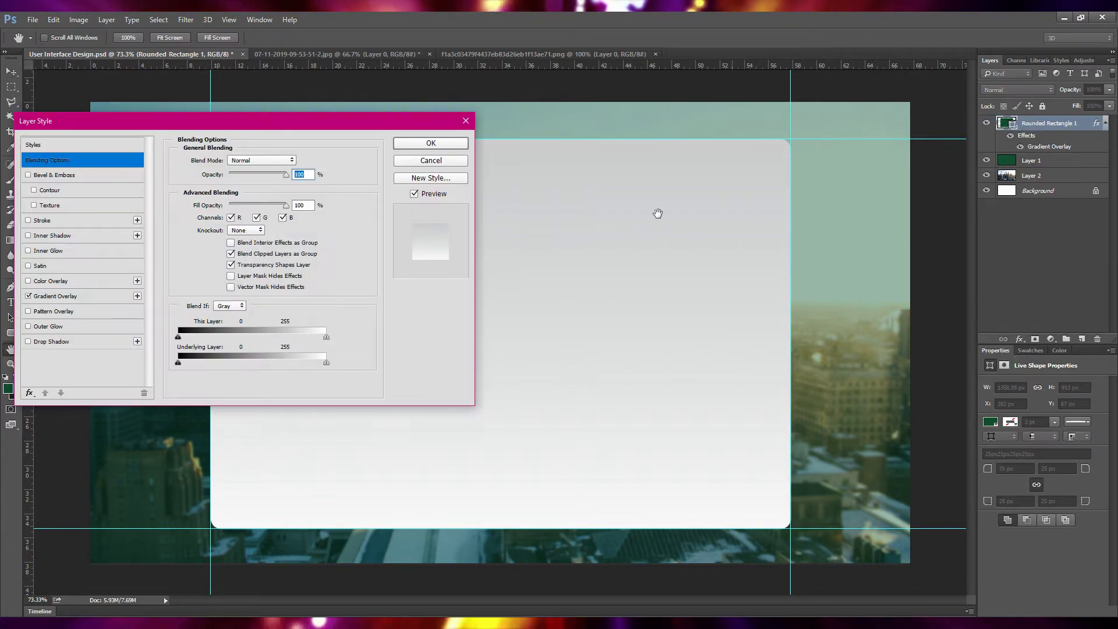
Step: Reverse the gradient overlay, add a middle colour stop, and apply it
click(52, 296)
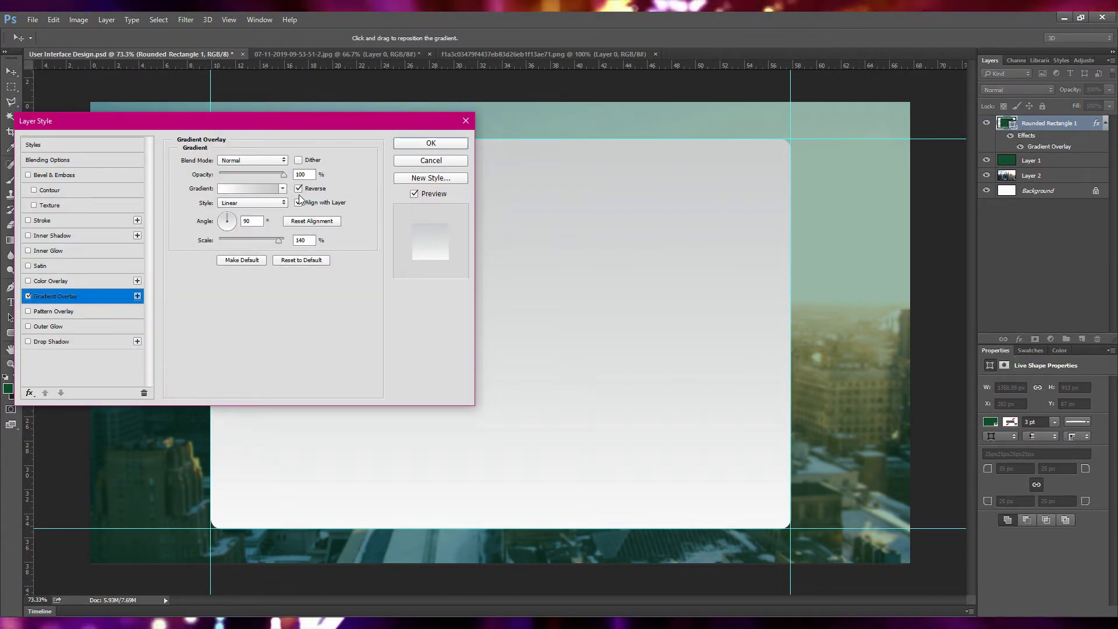
click(299, 189)
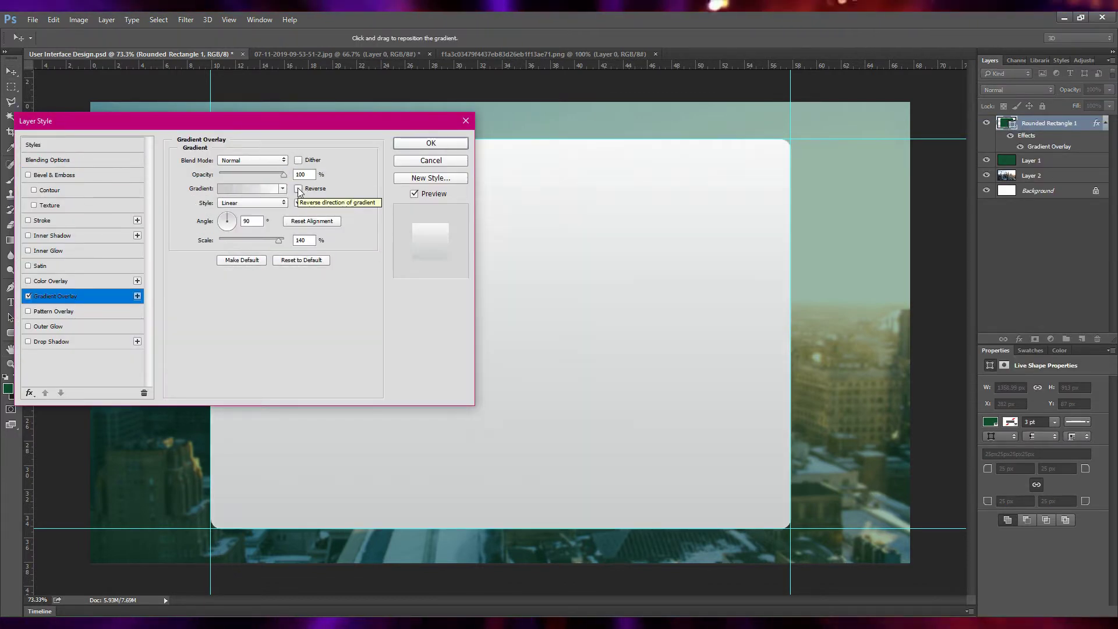
click(250, 188)
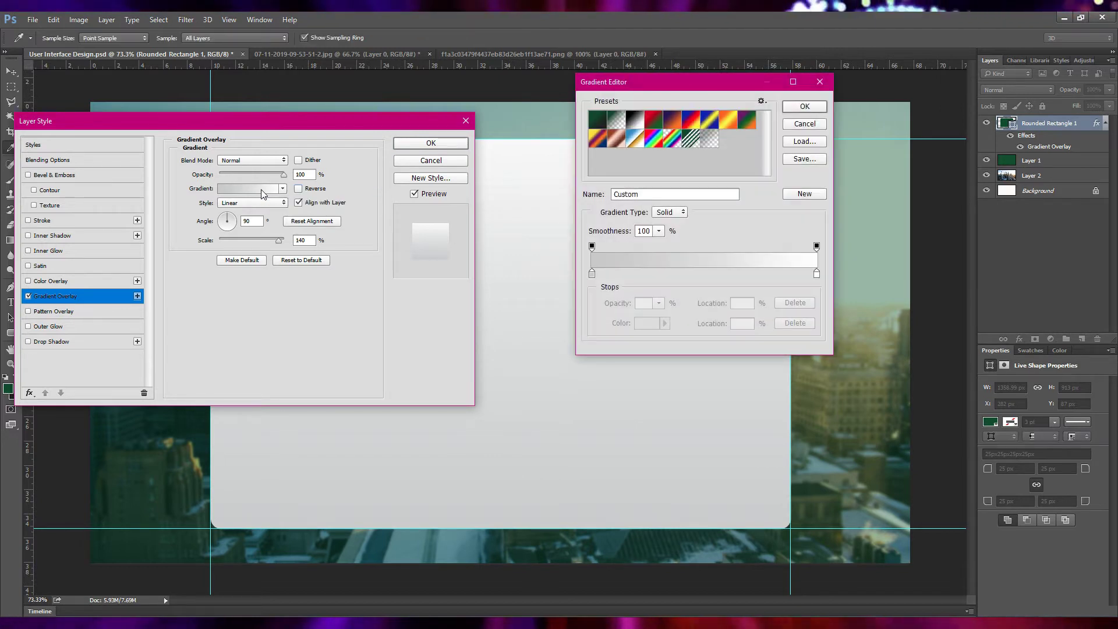
click(735, 273)
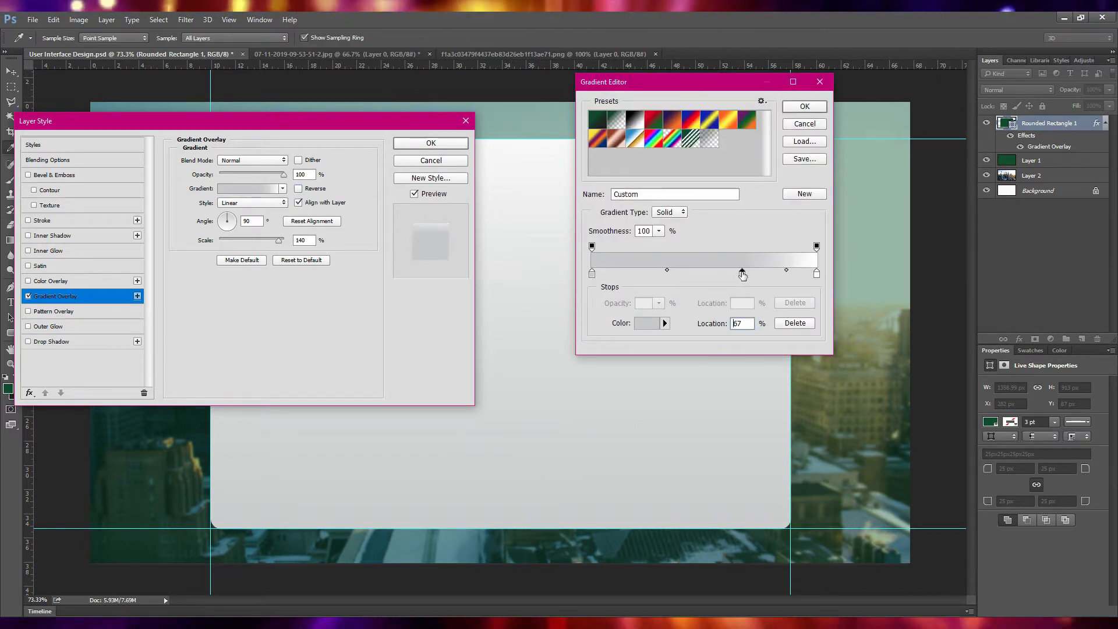
drag(736, 272, 683, 274)
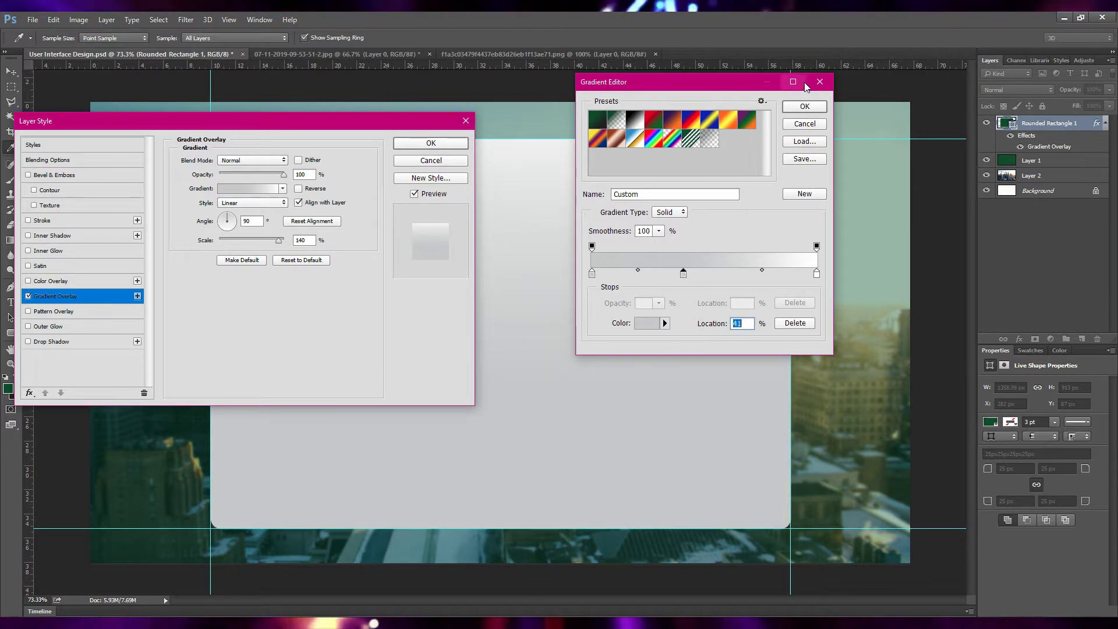
click(805, 106)
click(431, 143)
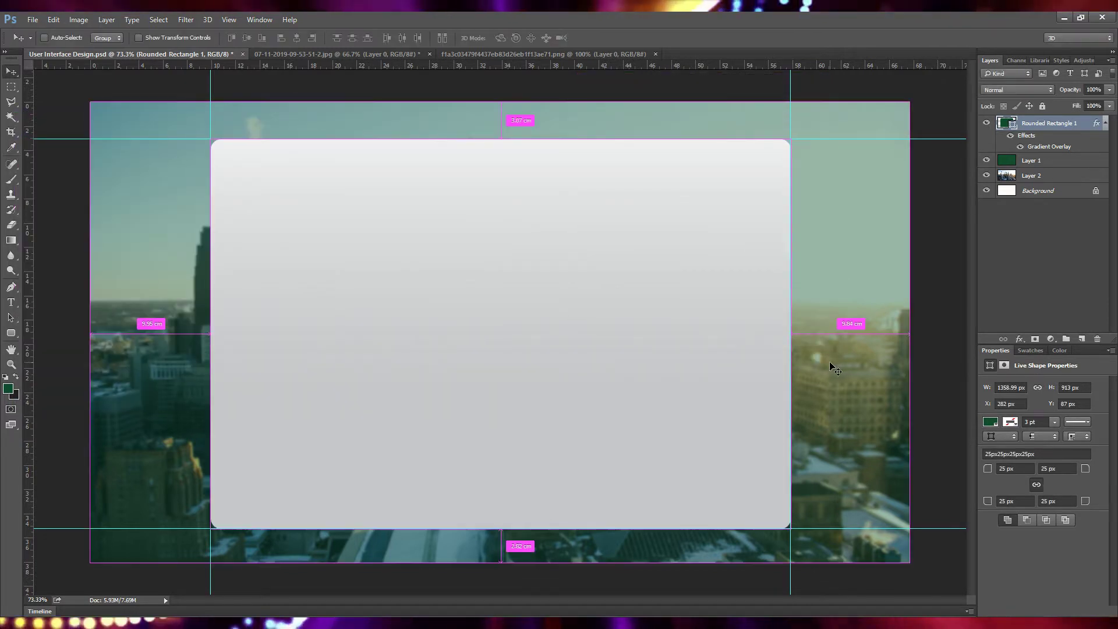
Step: Save, add a new layer, and type 'Sign Up' at the panel's top-left
key(ctrl+s)
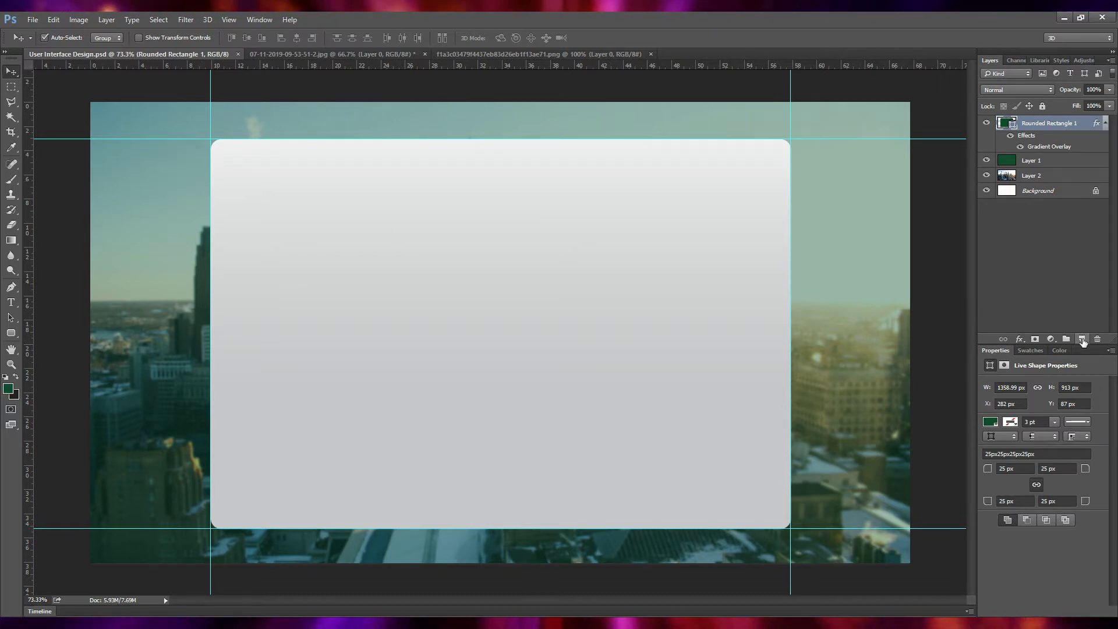
click(1081, 339)
click(10, 302)
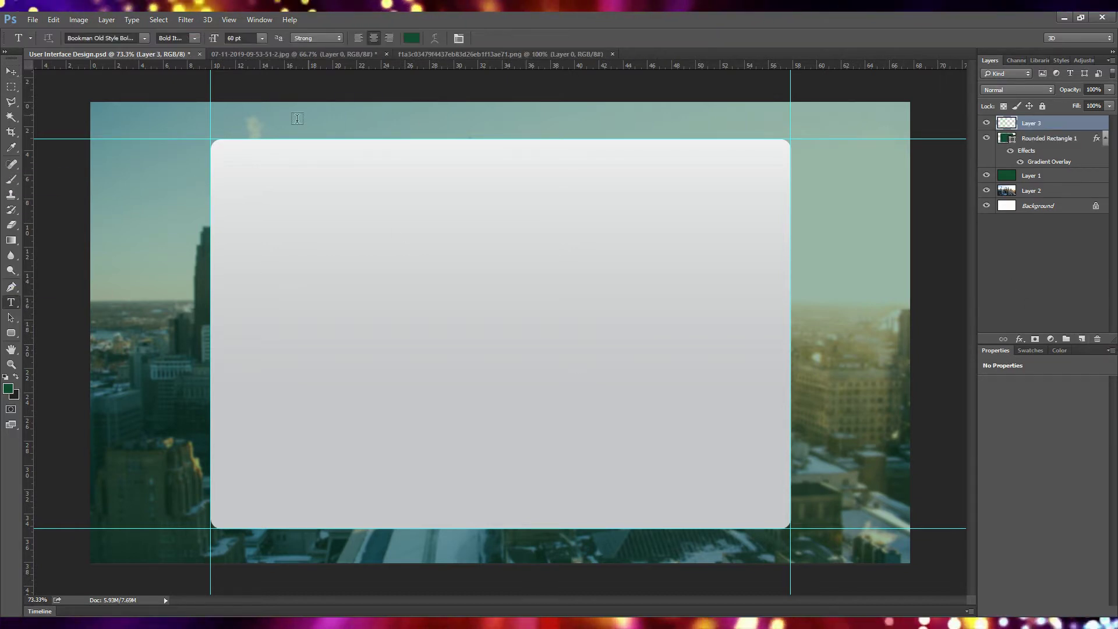
click(242, 179)
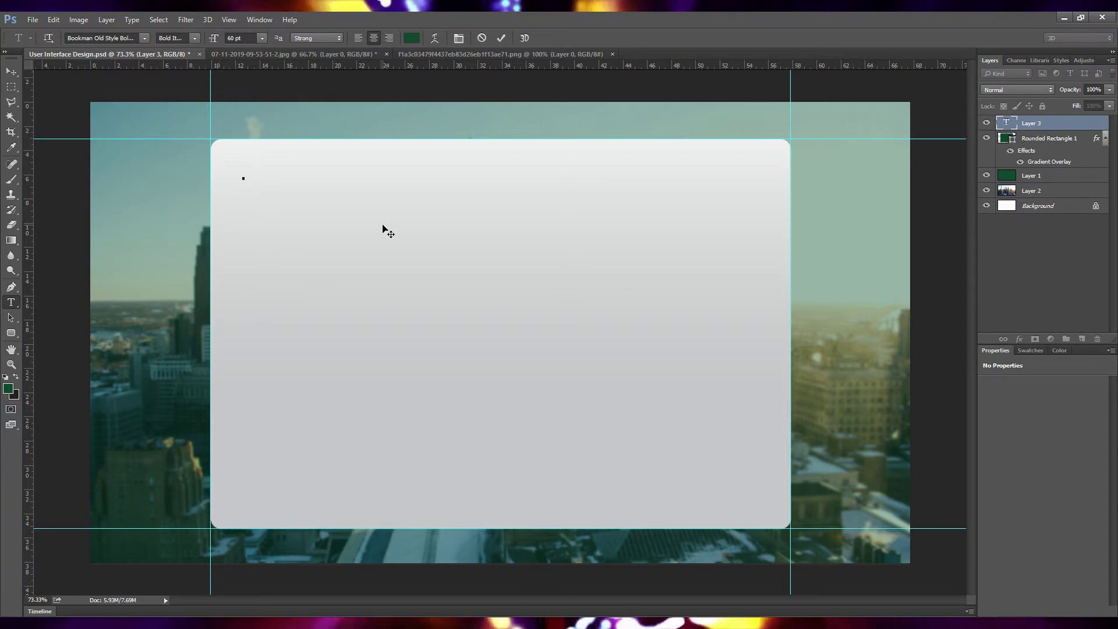
text(Sign )
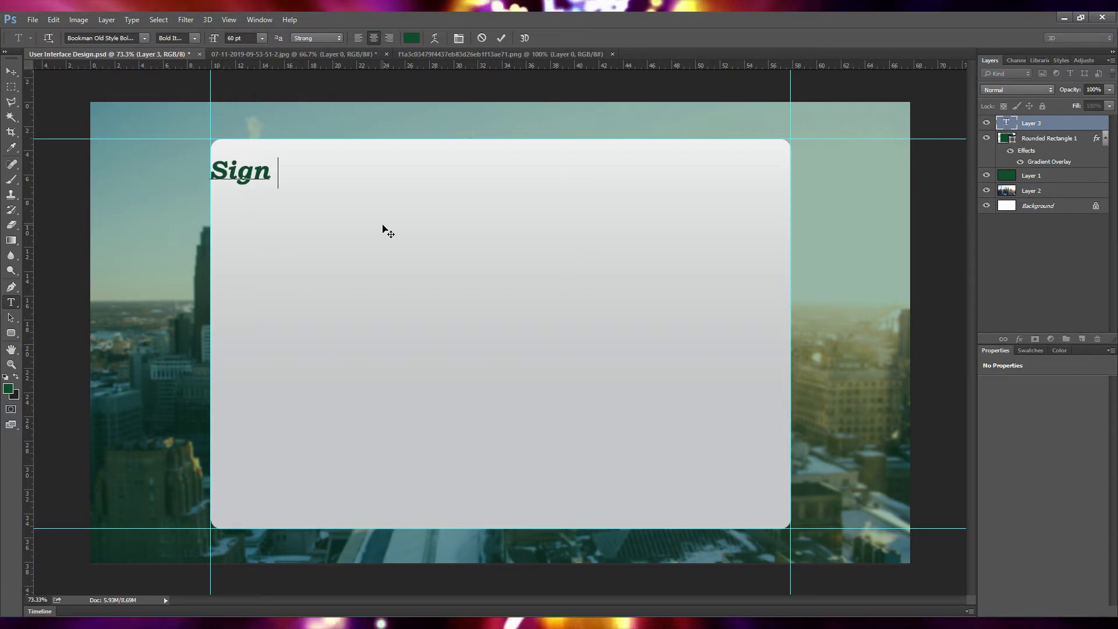
text(Up)
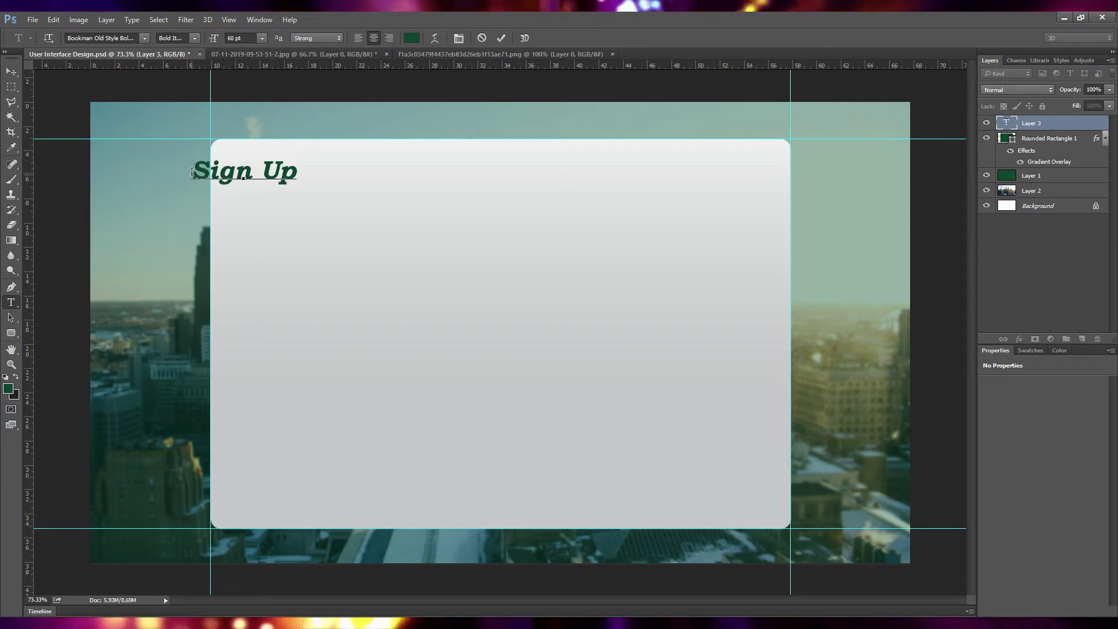
Step: Make the 'Sign Up' heading text black
drag(195, 172, 308, 174)
click(411, 38)
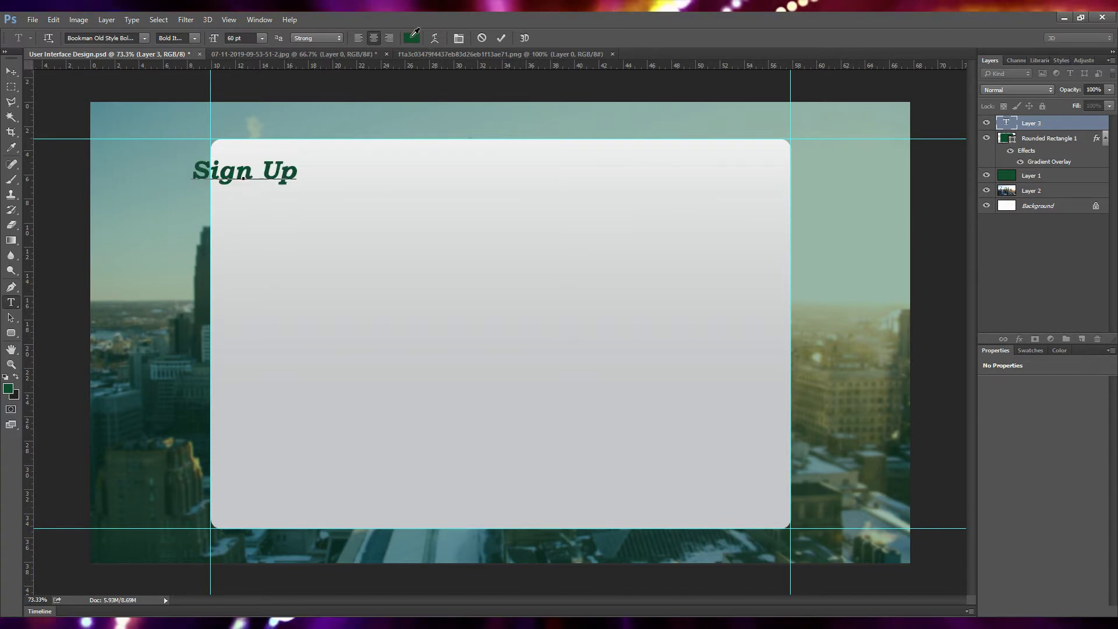
click(479, 388)
click(747, 235)
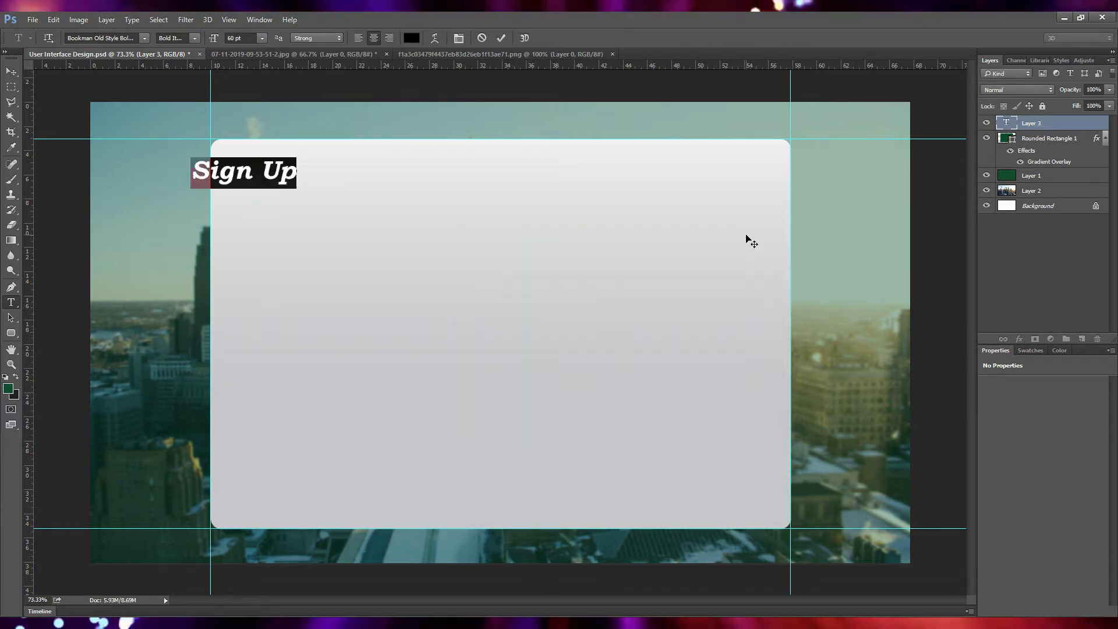
Step: Set the Sign Up heading to Arial Black at 48 pt and commit the text
click(145, 38)
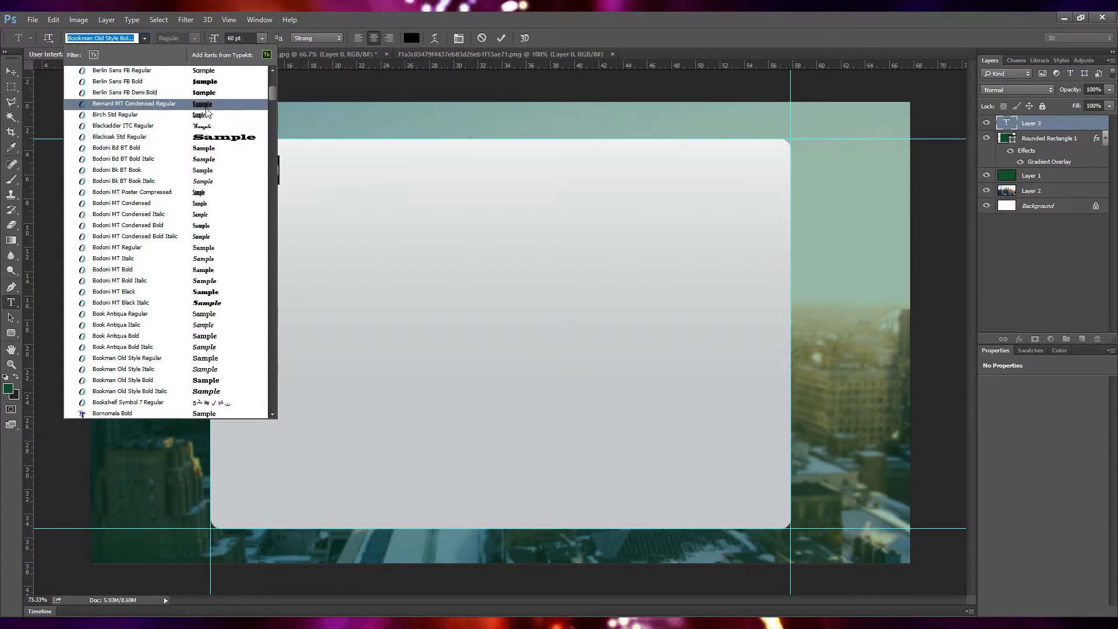
scroll(207, 111, up, 3)
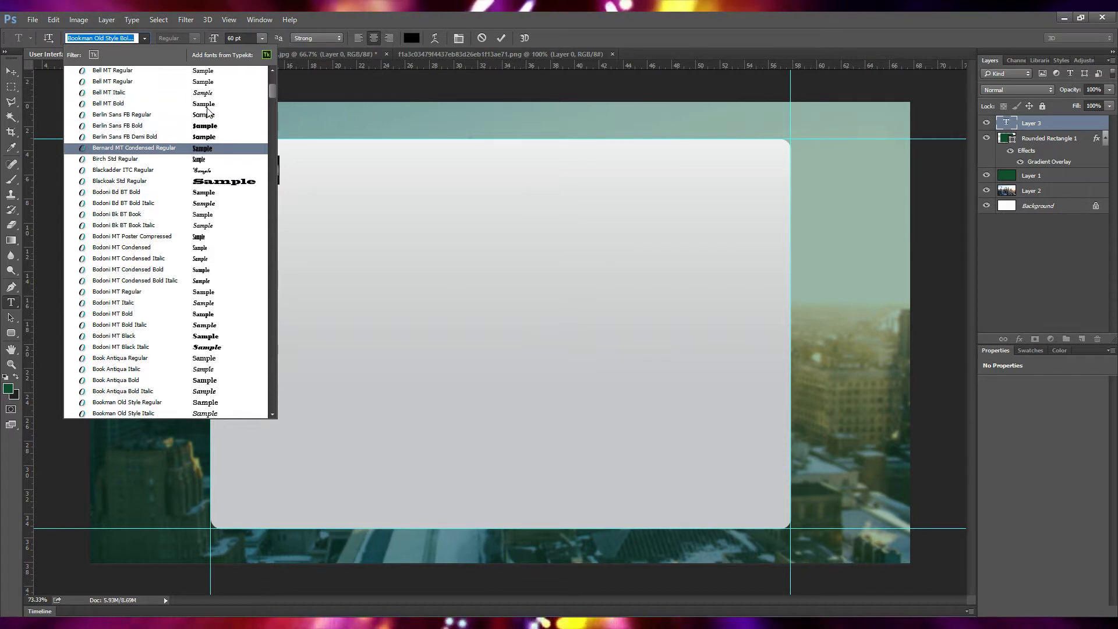
scroll(207, 110, up, 3)
scroll(207, 111, up, 3)
click(140, 73)
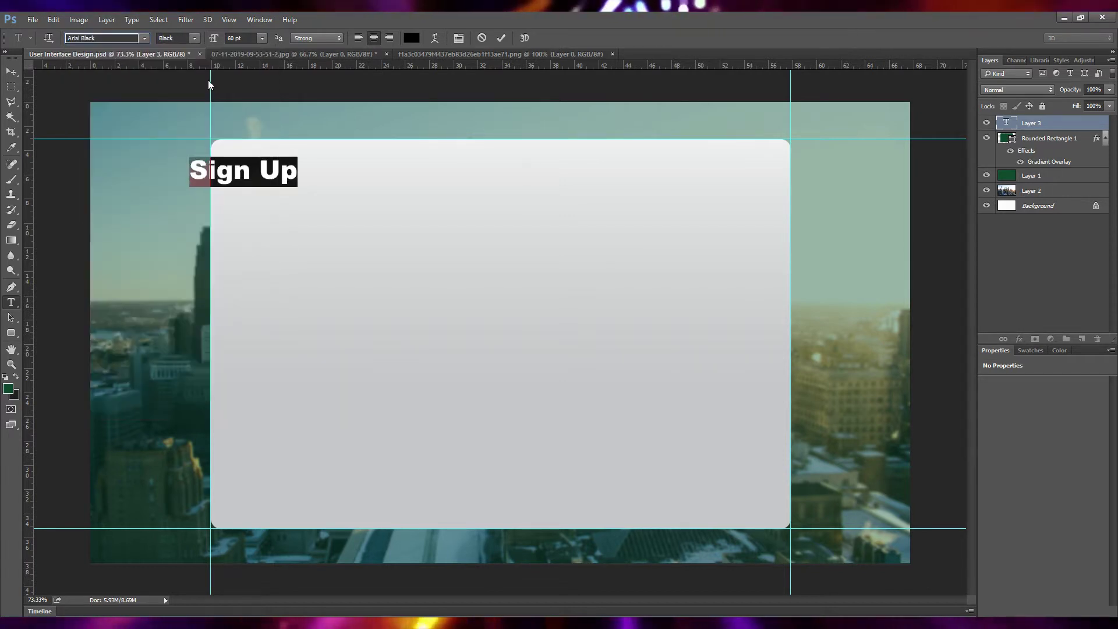
click(194, 38)
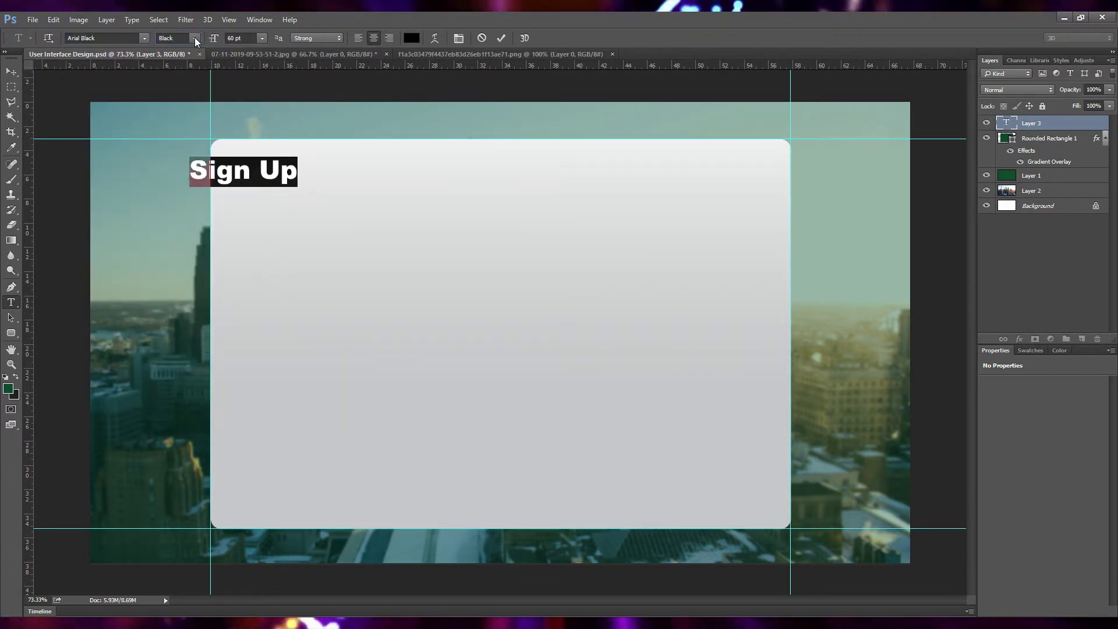
click(262, 38)
click(253, 209)
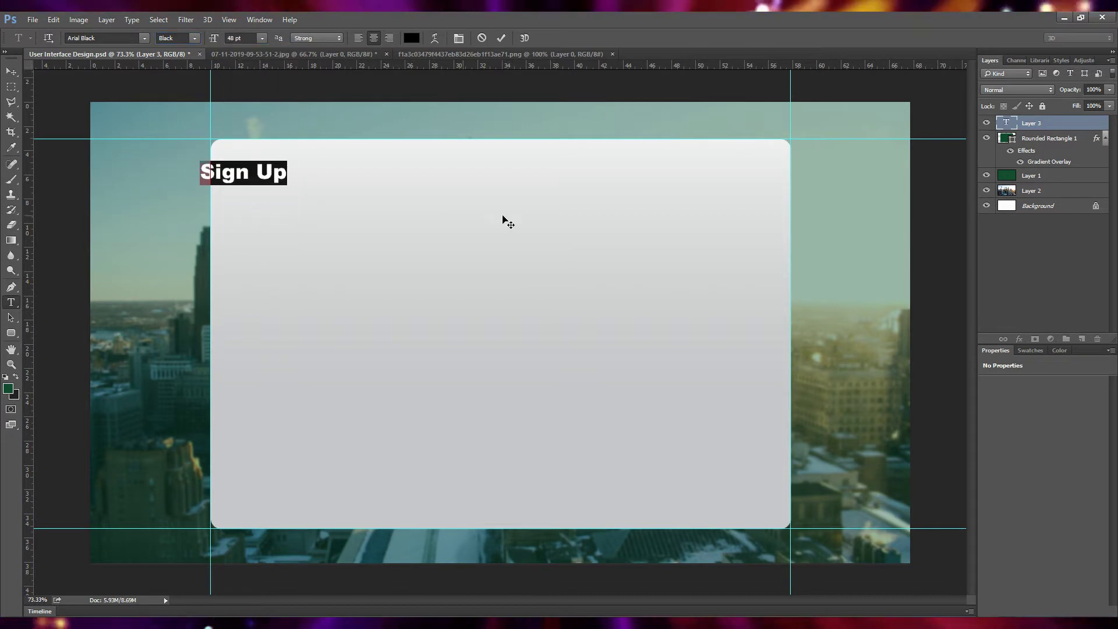
click(500, 40)
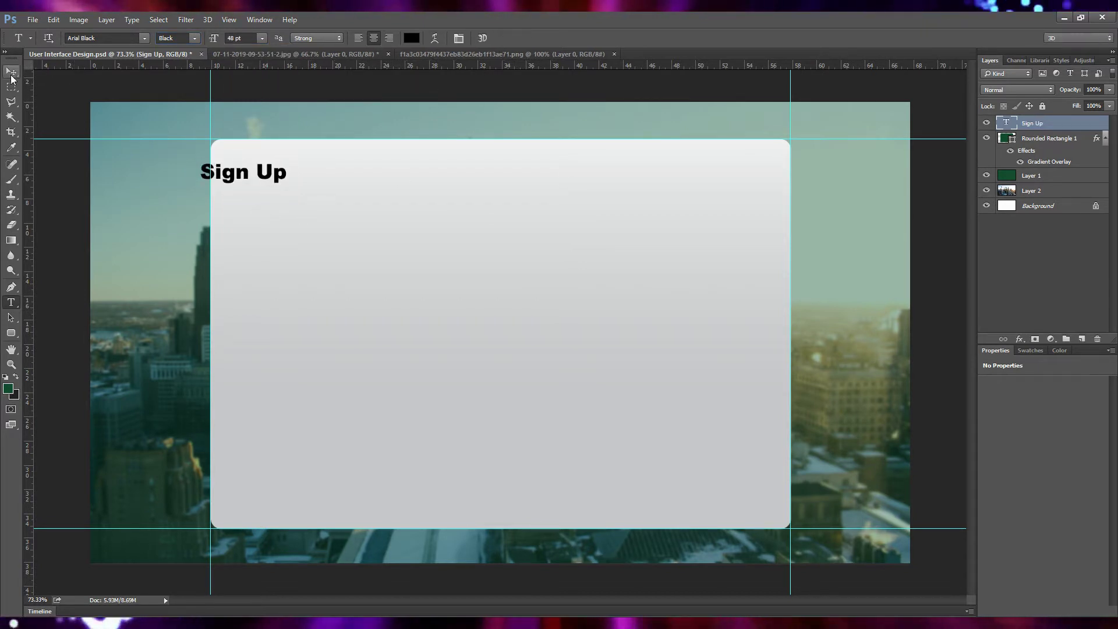
Step: Move the Sign Up heading right and down and change its font to Arial Bold
key(v)
drag(271, 179, 300, 175)
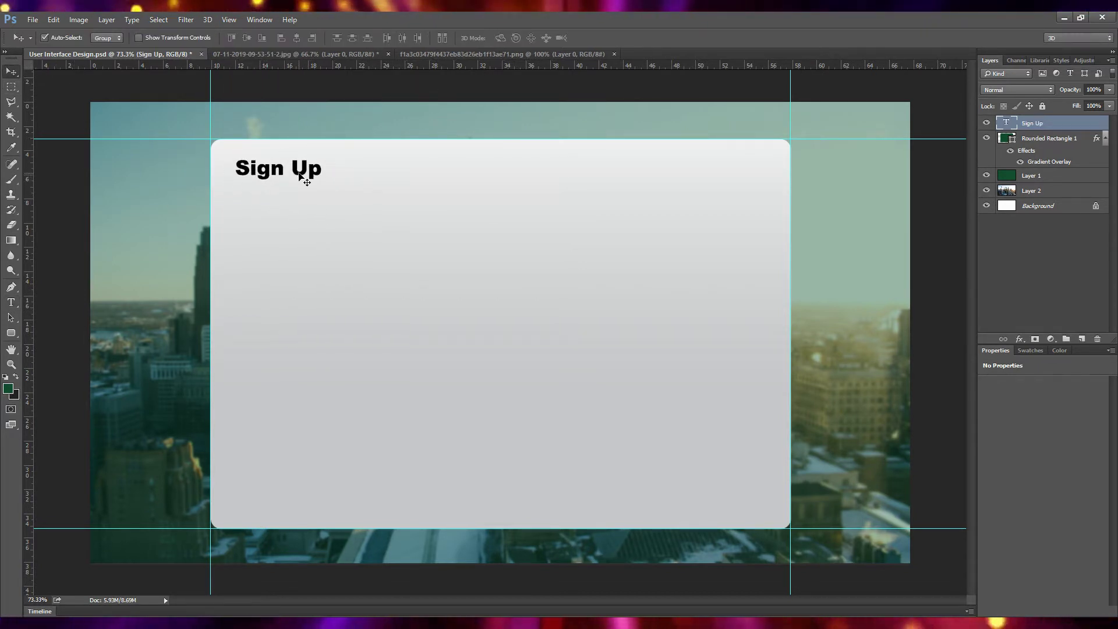
double_click(1006, 123)
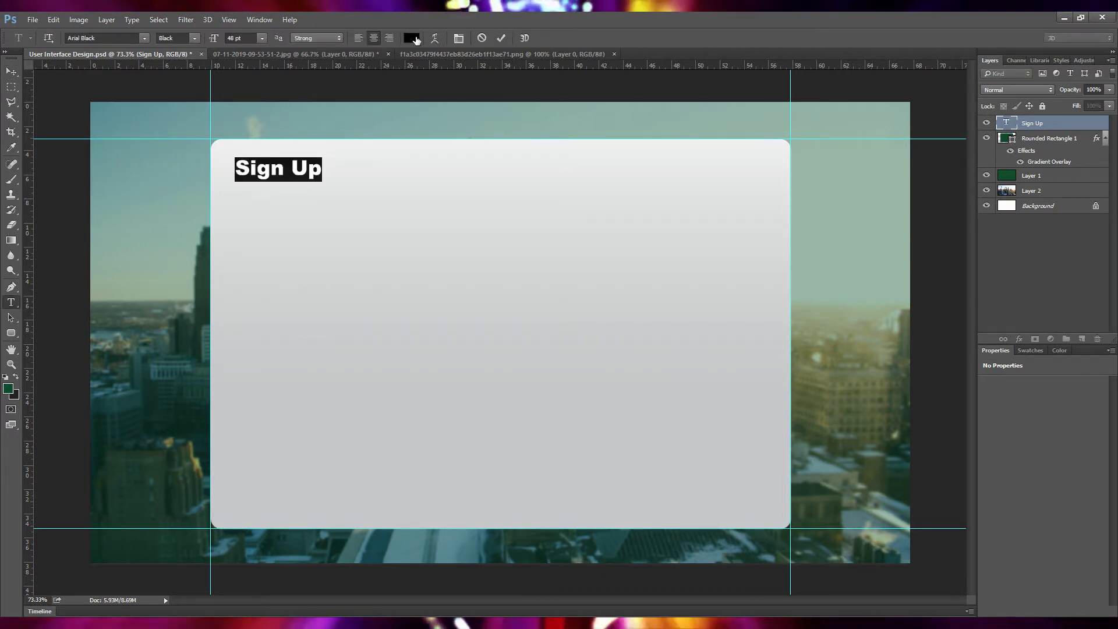
click(144, 39)
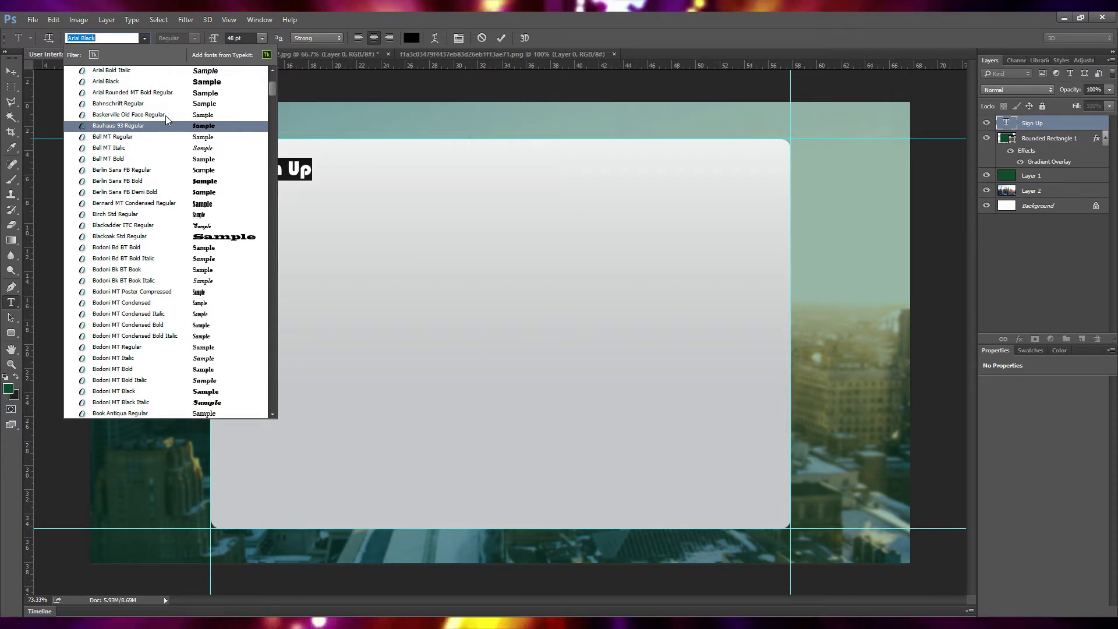
scroll(165, 117, up, 1)
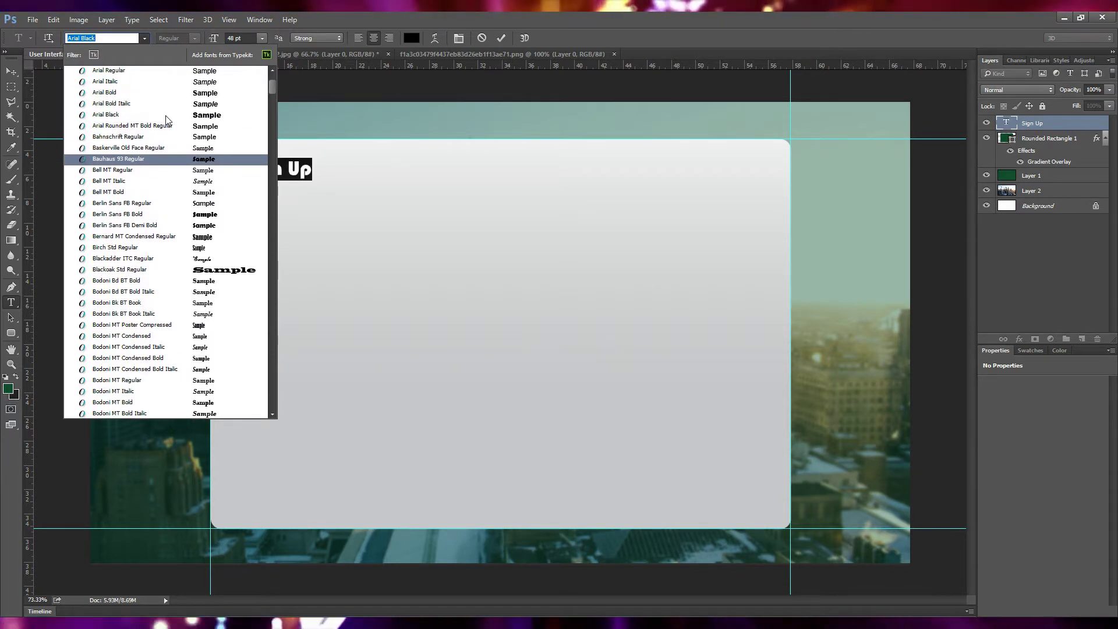
scroll(167, 119, up, 1)
click(108, 93)
click(195, 38)
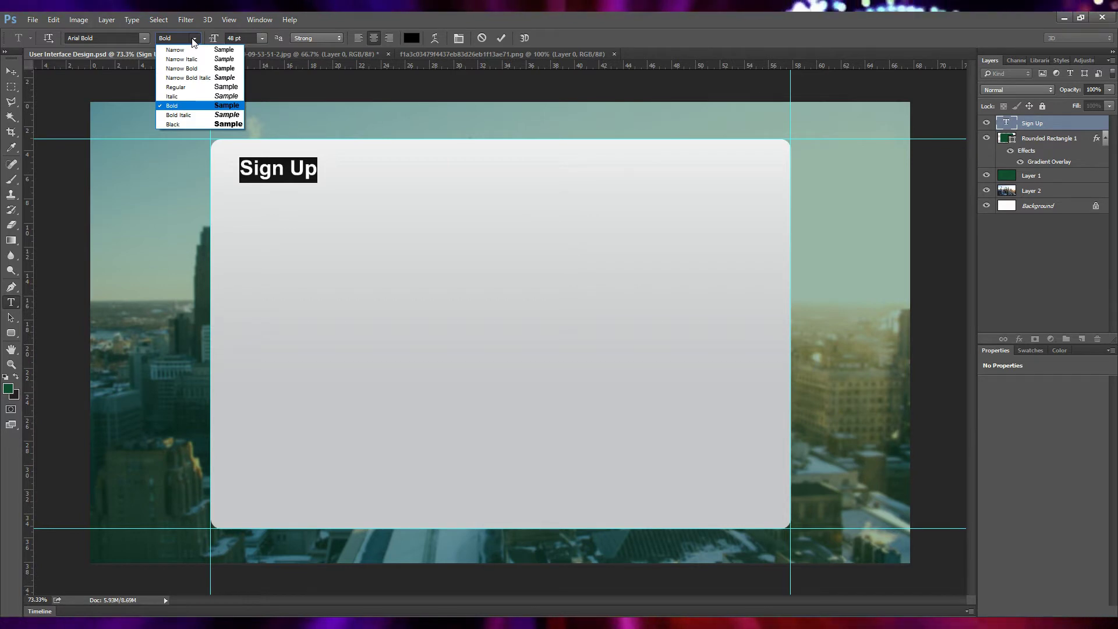
click(194, 39)
click(500, 37)
Step: Colour the Sign Up heading dark grey and save the PSD
key(v)
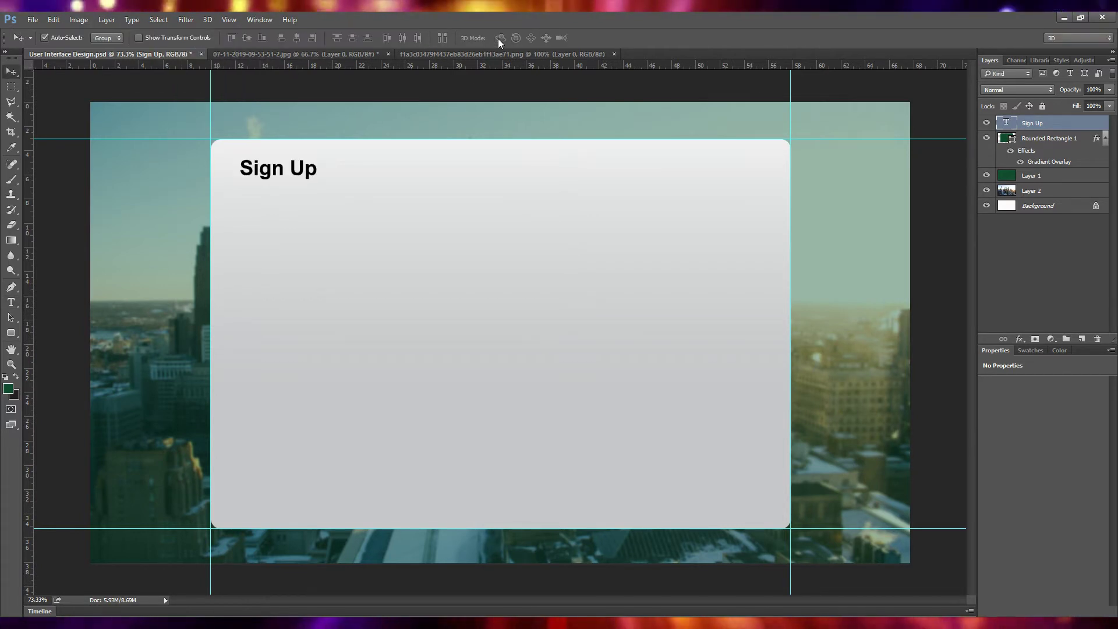
double_click(1006, 124)
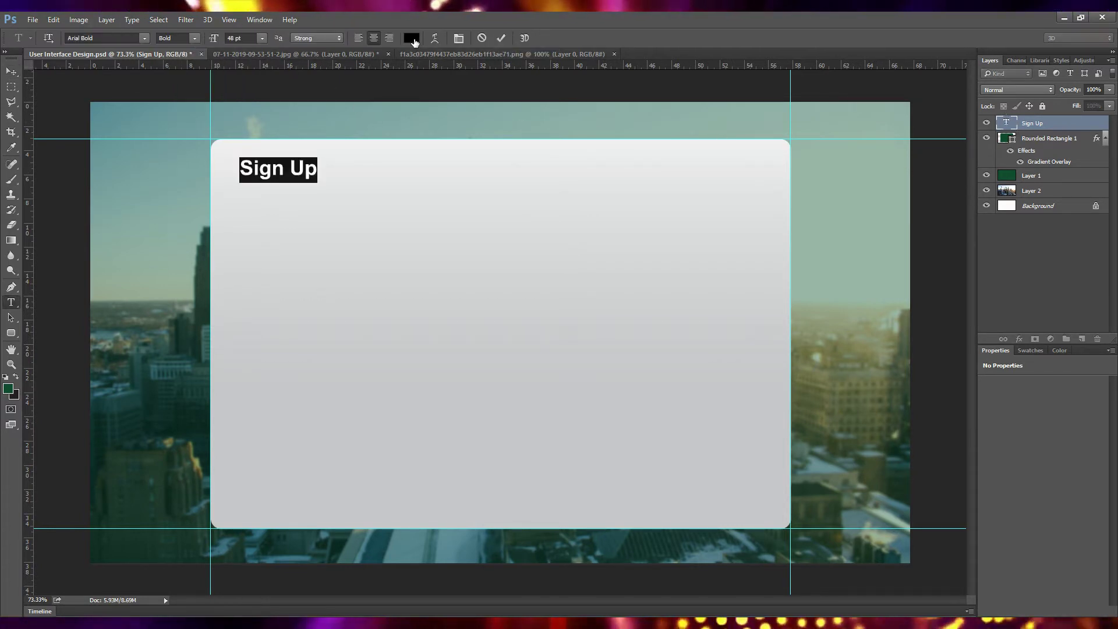
click(411, 38)
click(480, 359)
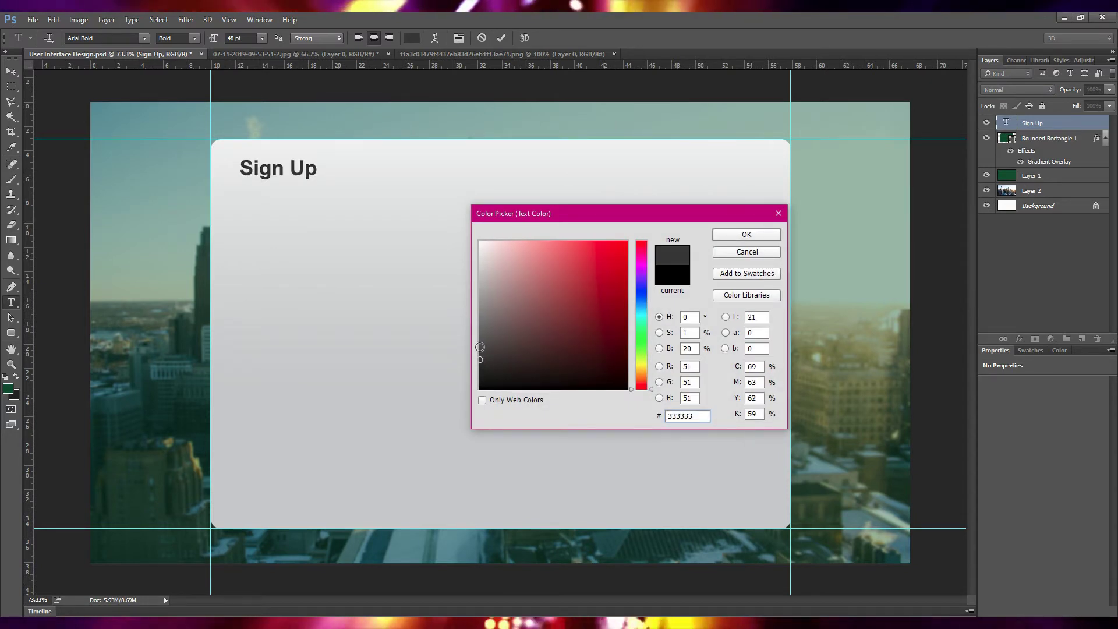
click(480, 351)
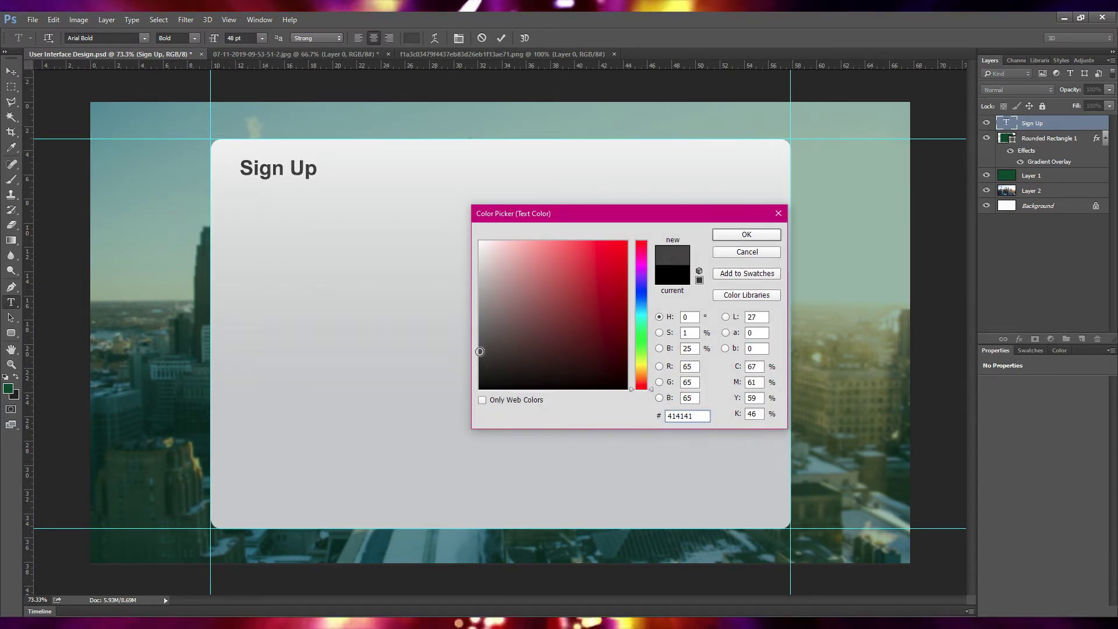
click(747, 234)
click(499, 39)
key(v)
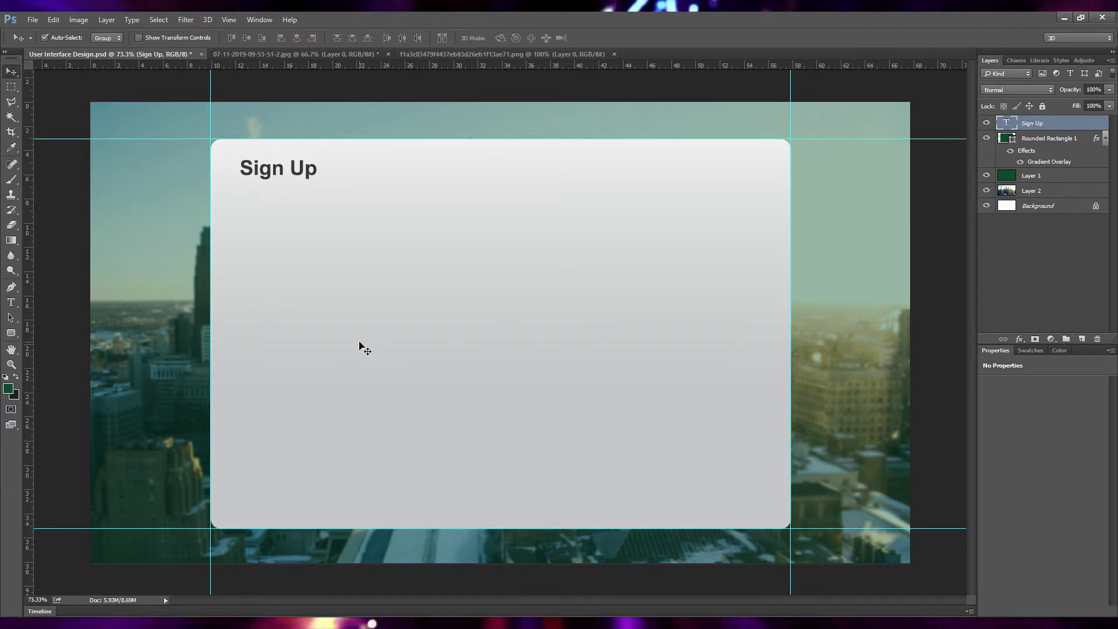
key(ctrl+s)
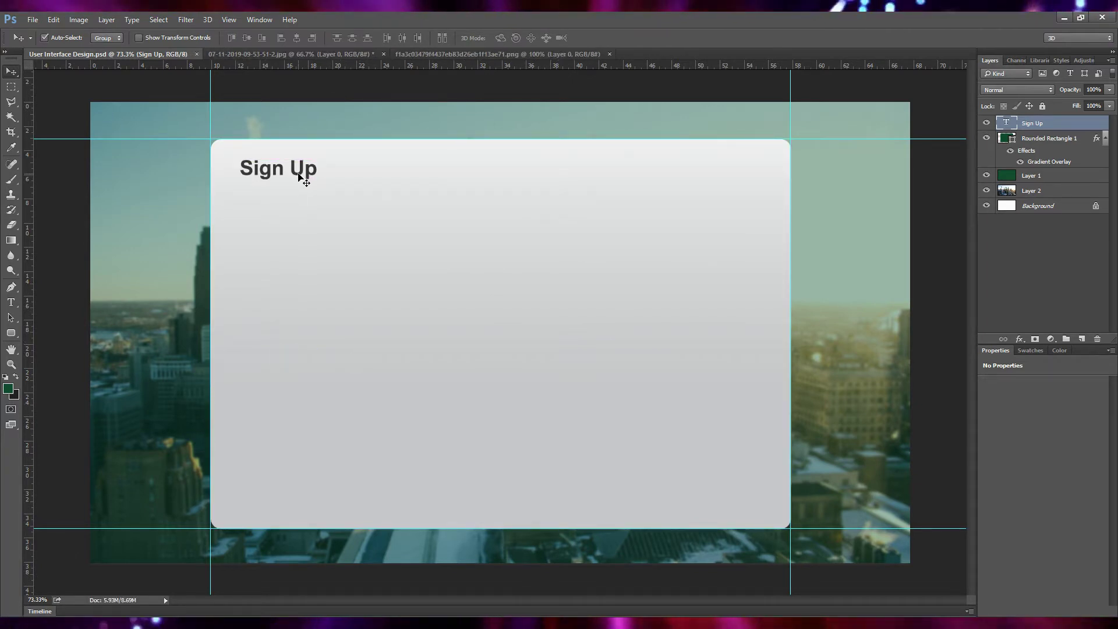
Step: Nudge the heading into the panel's top-left, resize it to 40 pt, and save
drag(299, 175, 286, 179)
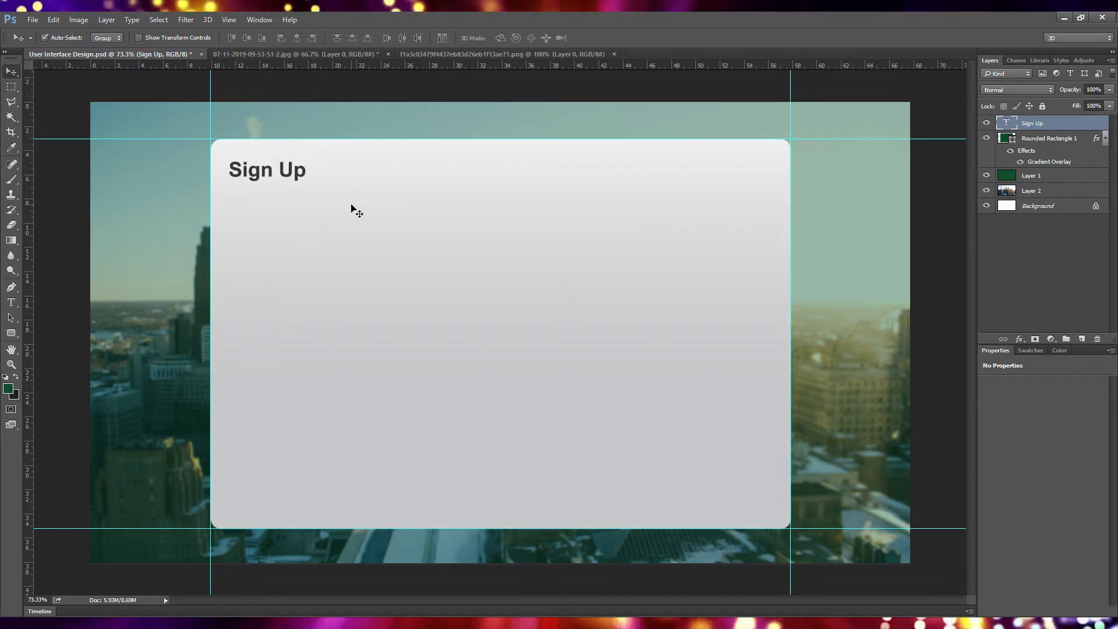
double_click(268, 169)
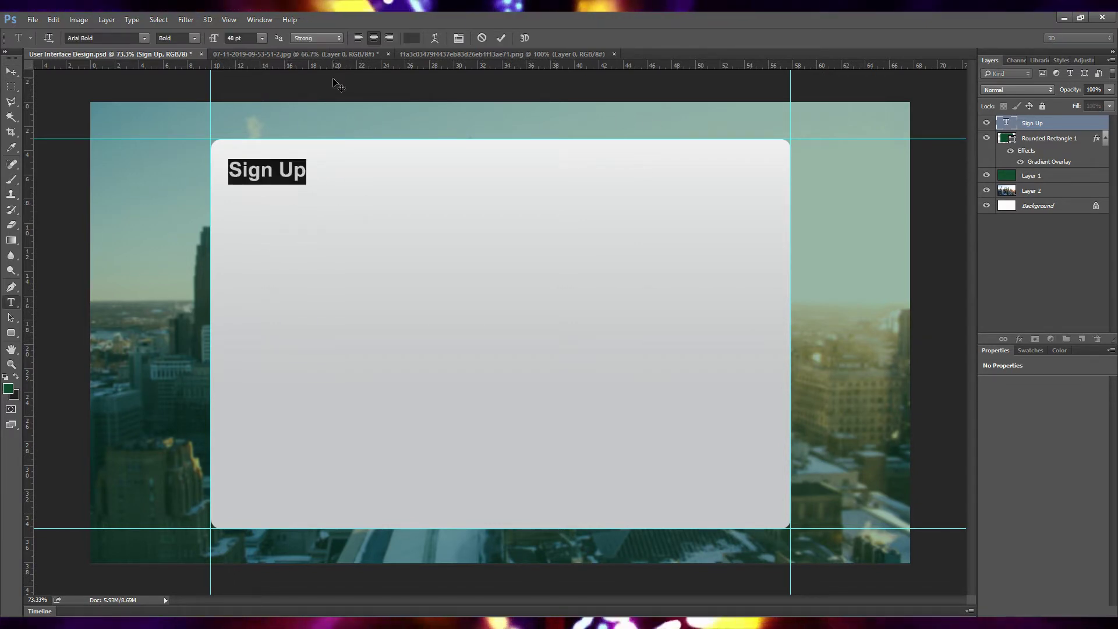
click(262, 38)
click(253, 197)
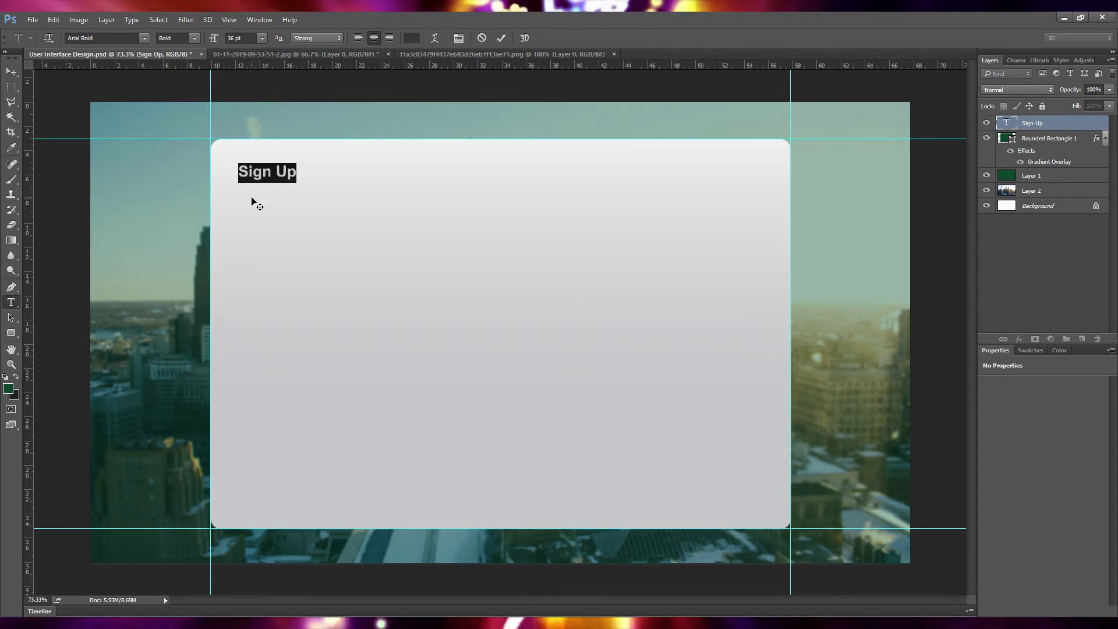
double_click(232, 37)
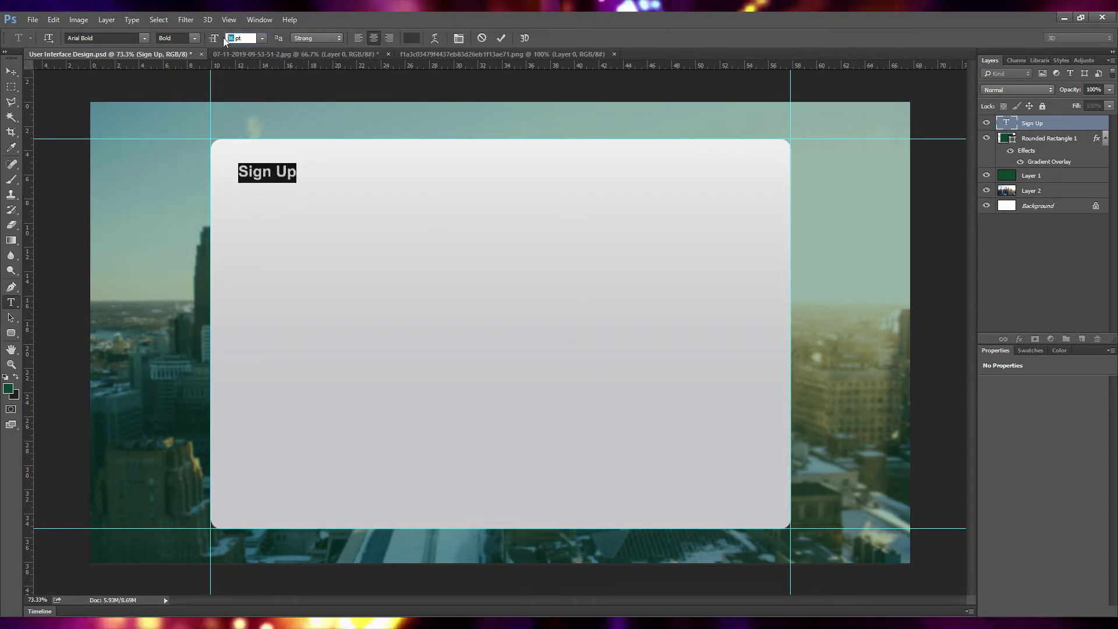
text(40)
key(Return)
click(499, 39)
key(v)
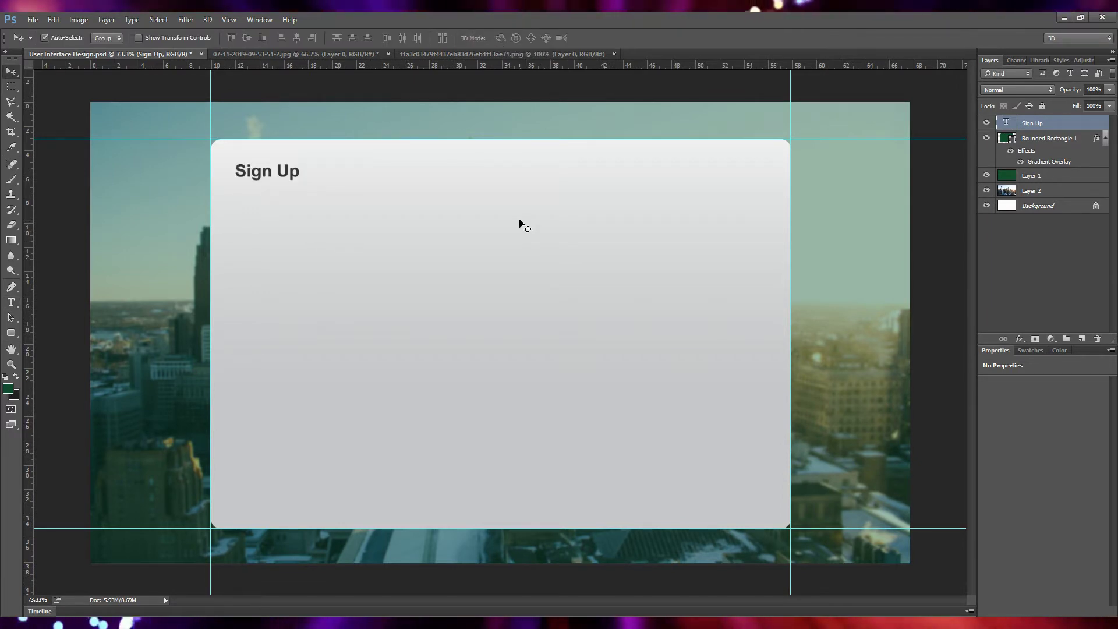
key(ctrl+s)
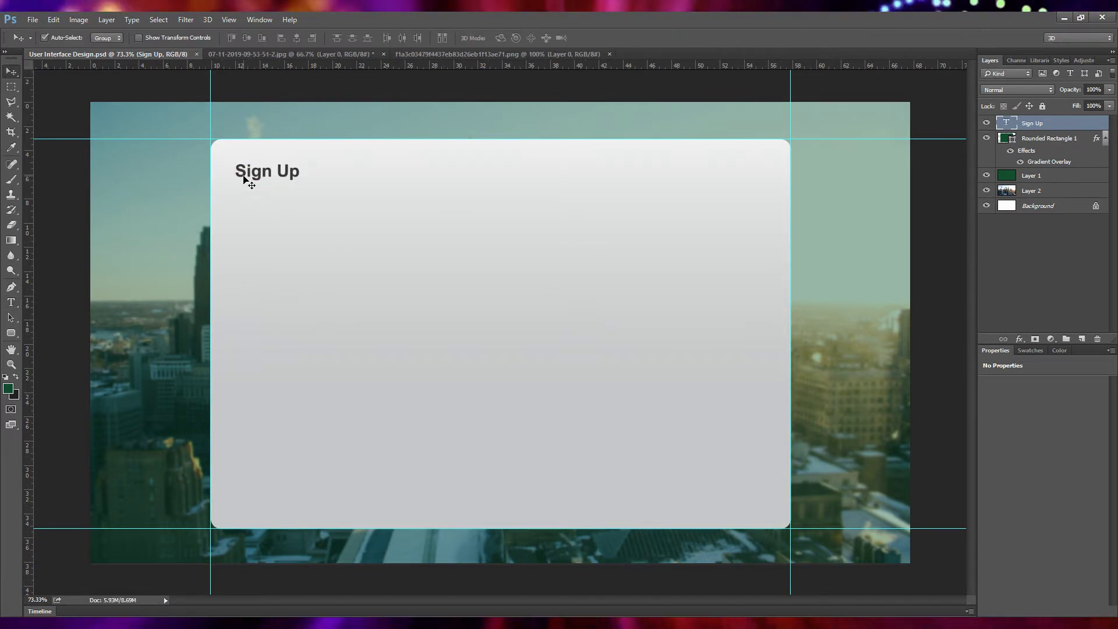
Step: Duplicate the heading and retype the copy as 'Please fill this form to create an account!'
drag(243, 179, 247, 200)
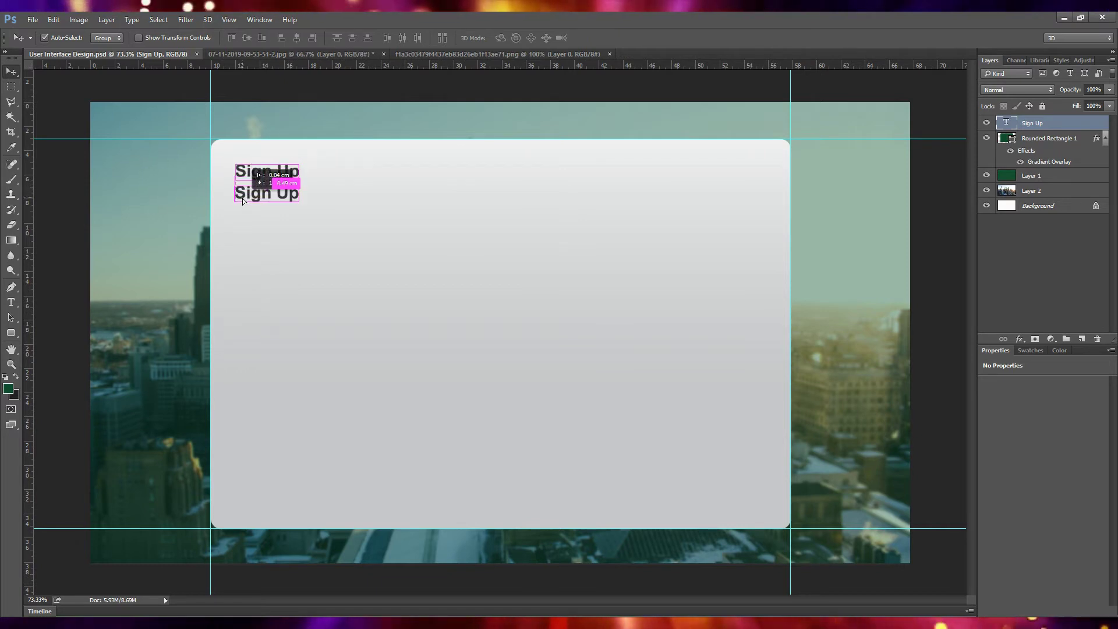
double_click(248, 201)
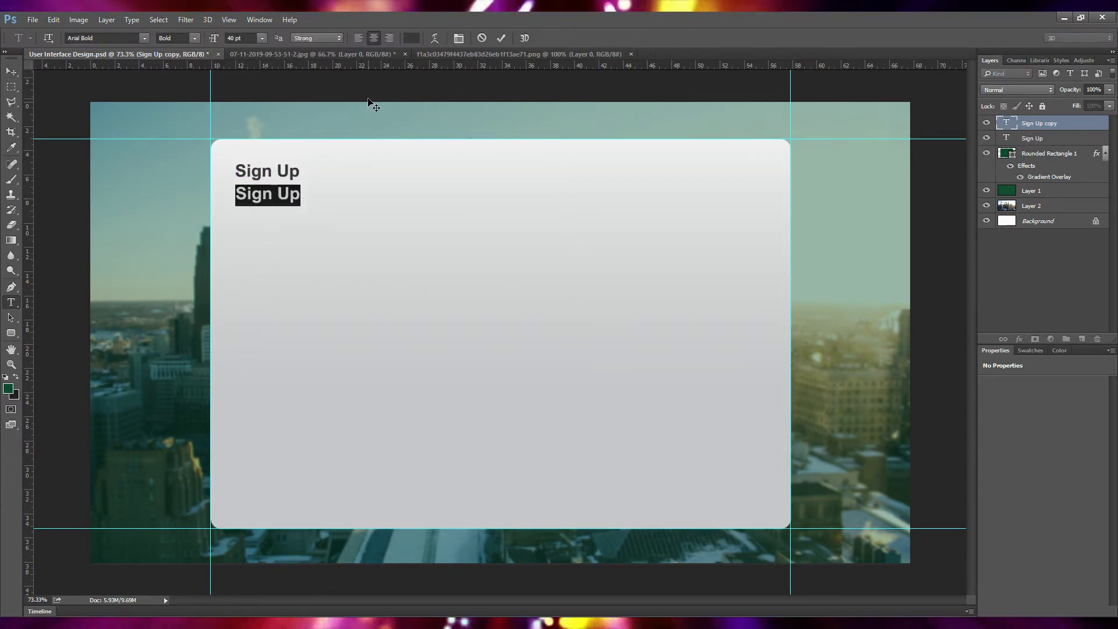
text(P)
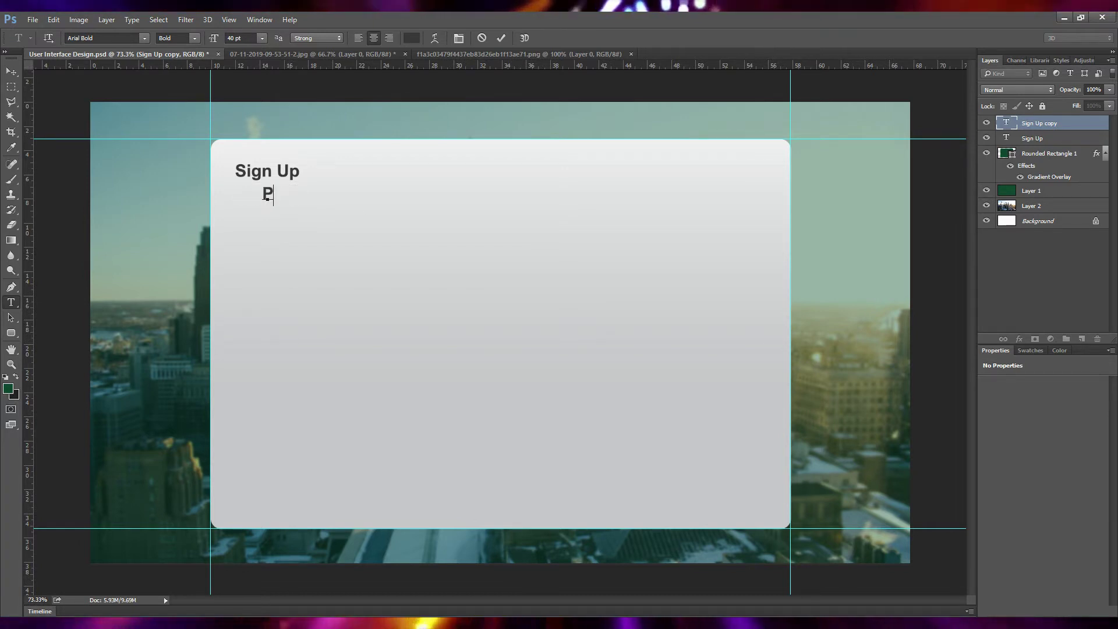
text(lease F)
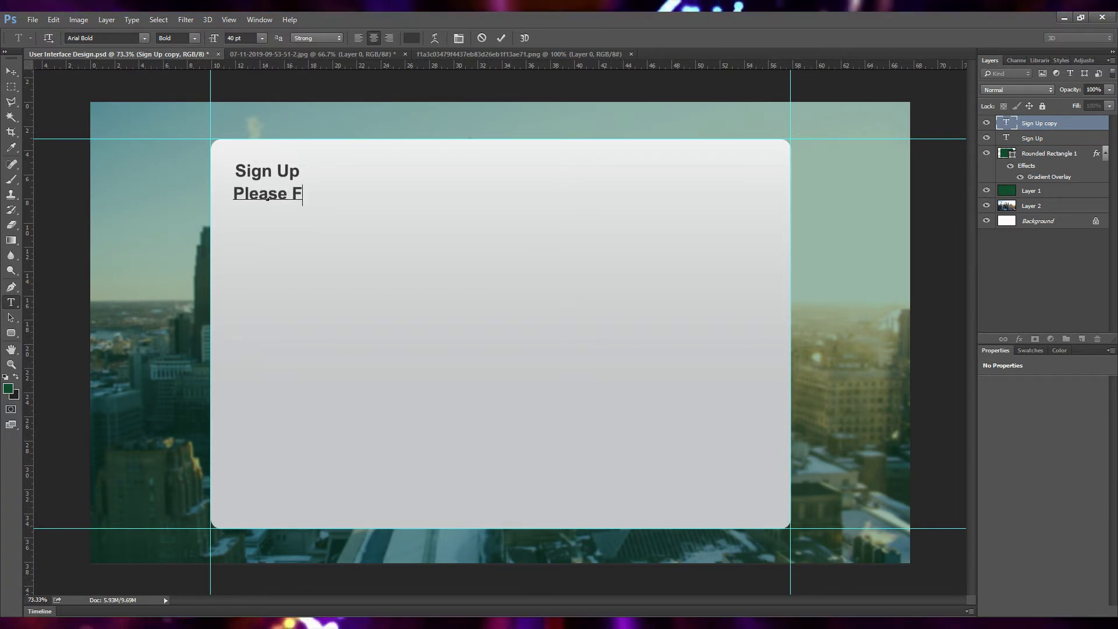
text(ill)
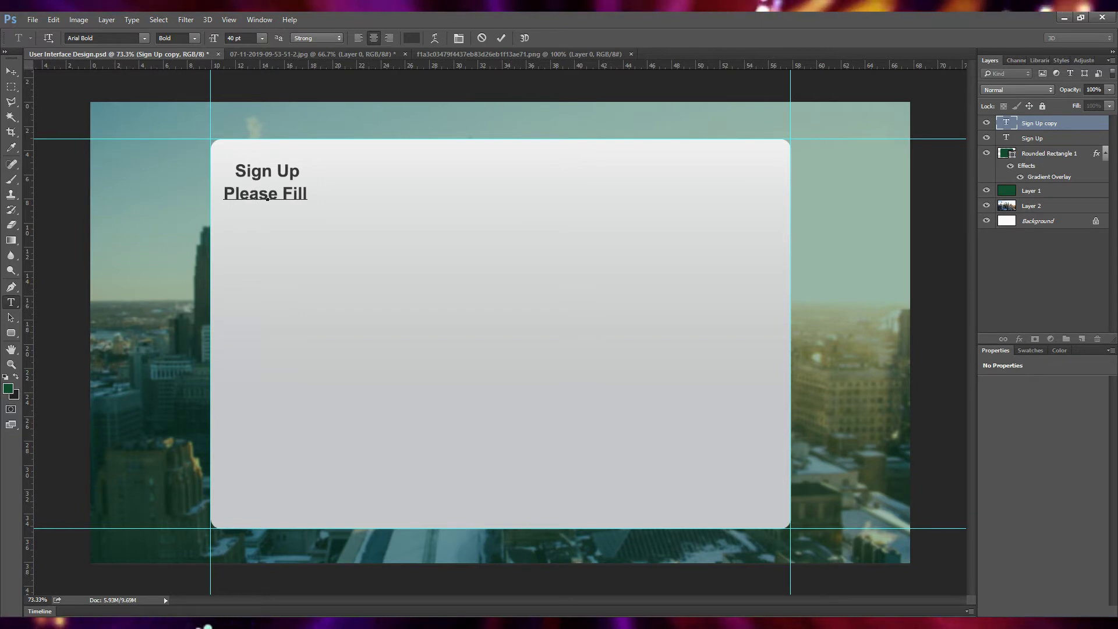
drag(293, 194, 284, 194)
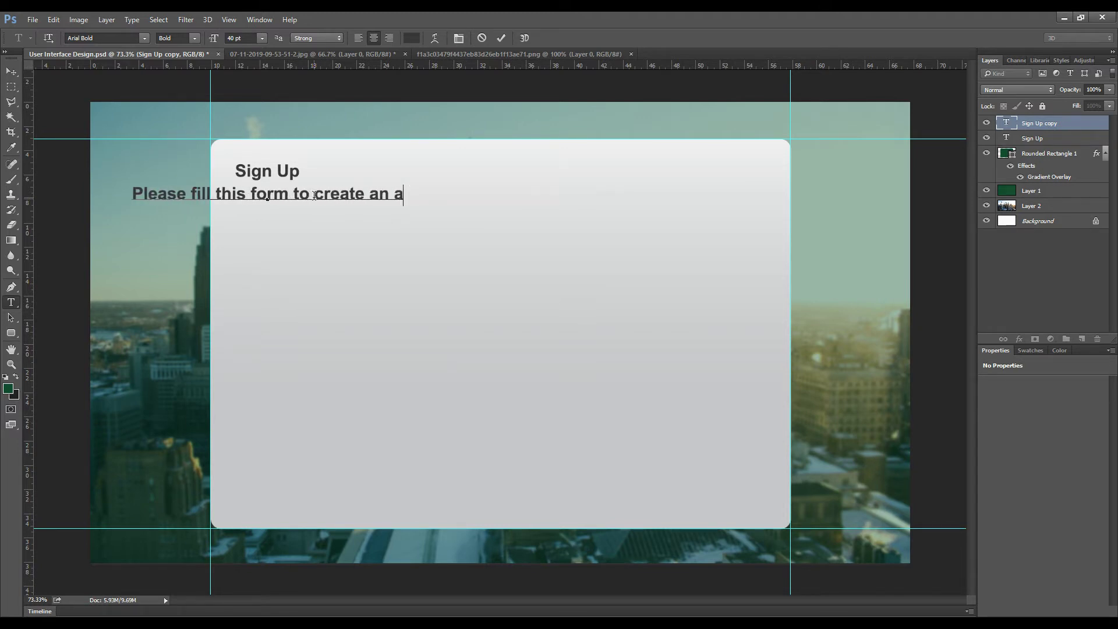
text(ccount)
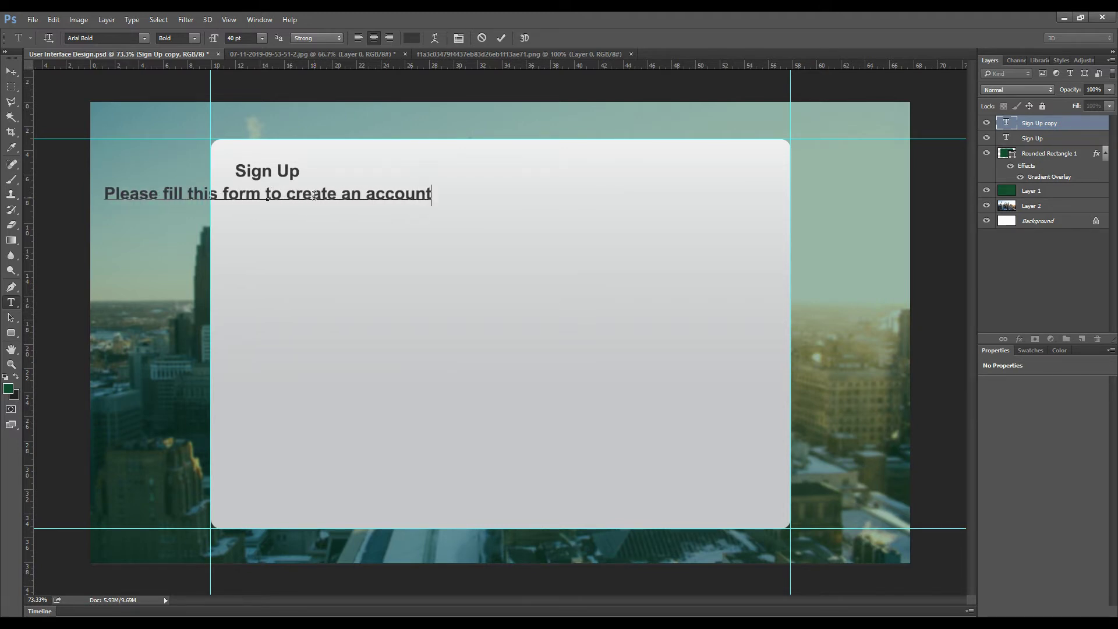
text(!)
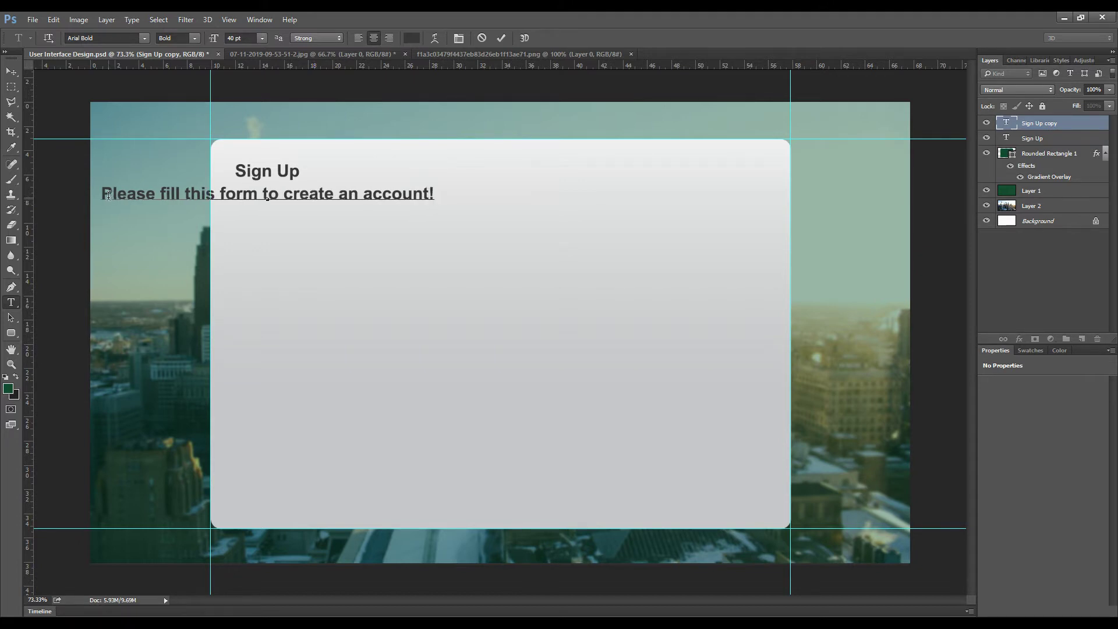
Step: Make the subtitle Regular at 24 pt and align it under the heading
drag(108, 196, 434, 196)
click(194, 40)
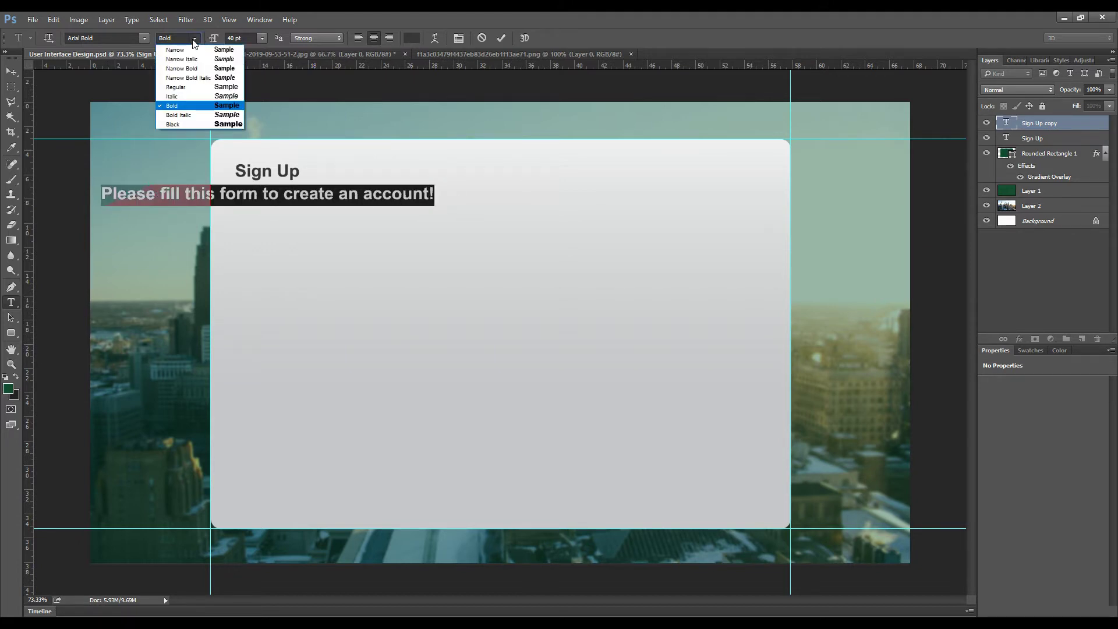
click(180, 87)
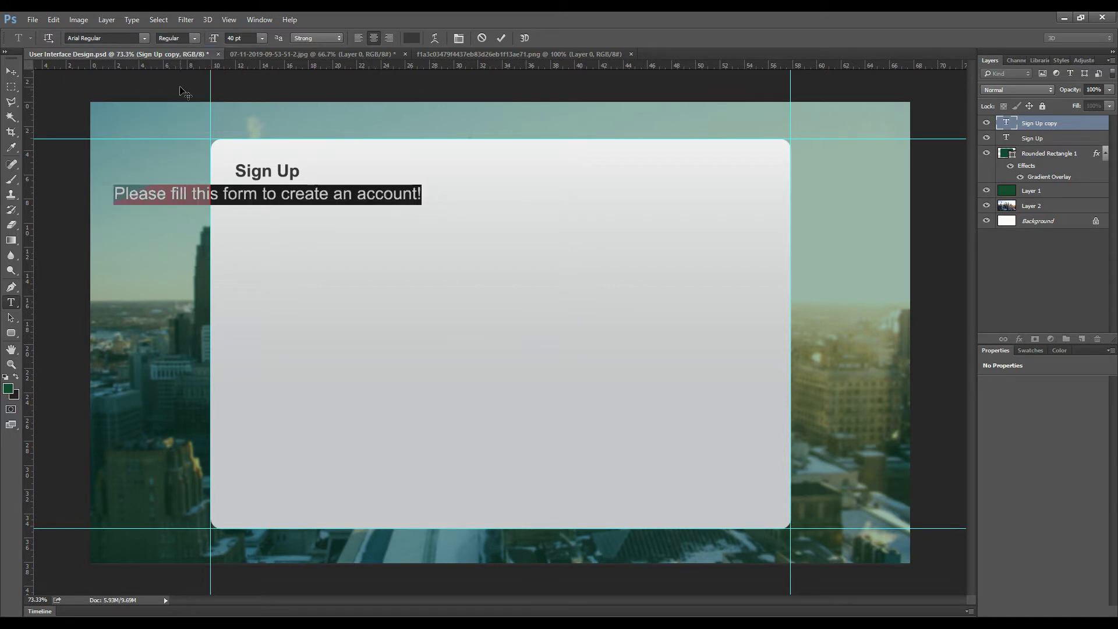
click(263, 38)
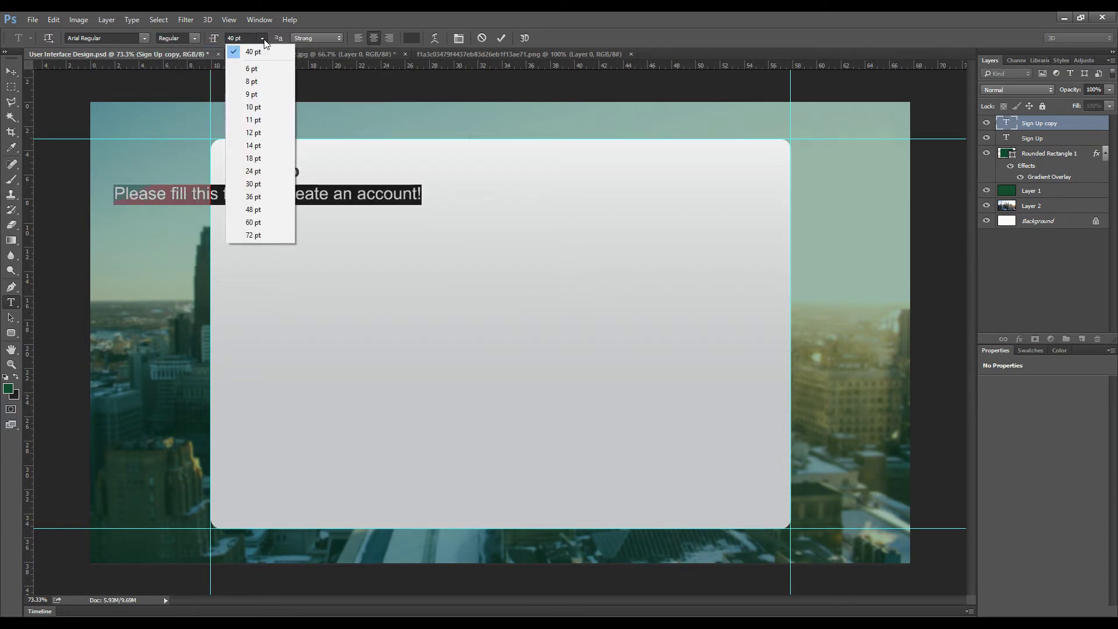
click(253, 171)
click(501, 38)
key(v)
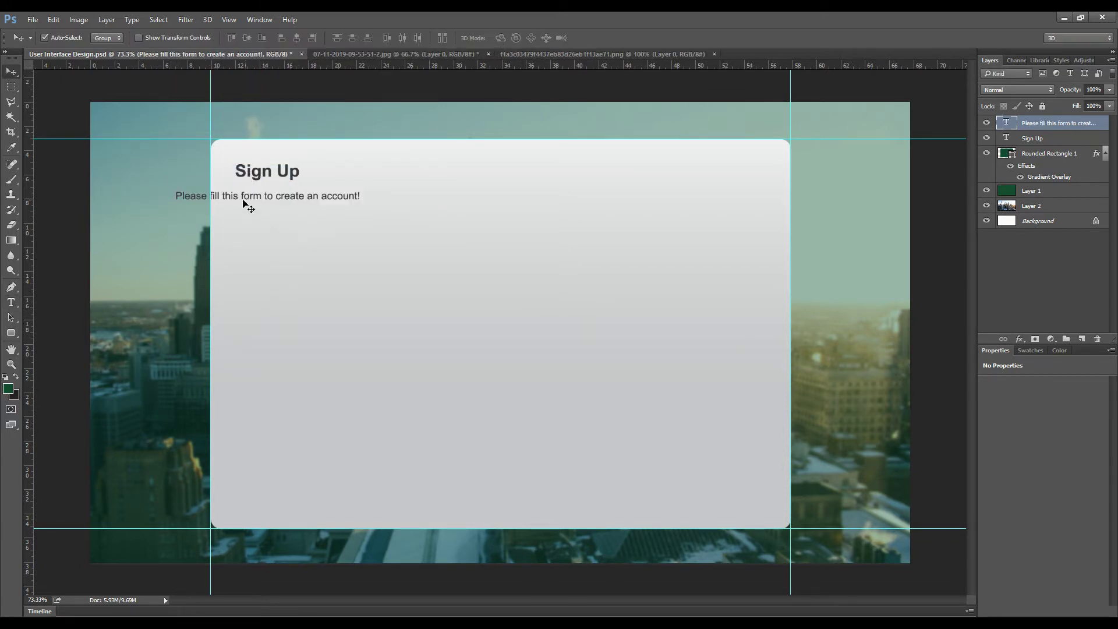
drag(251, 200, 294, 194)
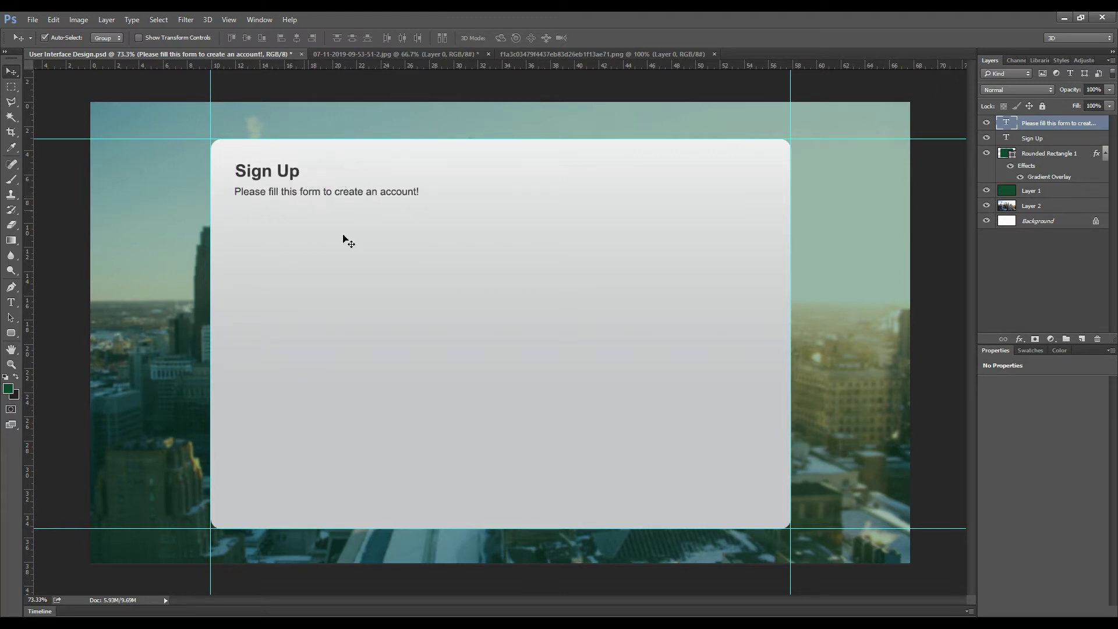
Step: Recolour the subtitle grey (#808080) and resize it to 21 pt
double_click(1009, 124)
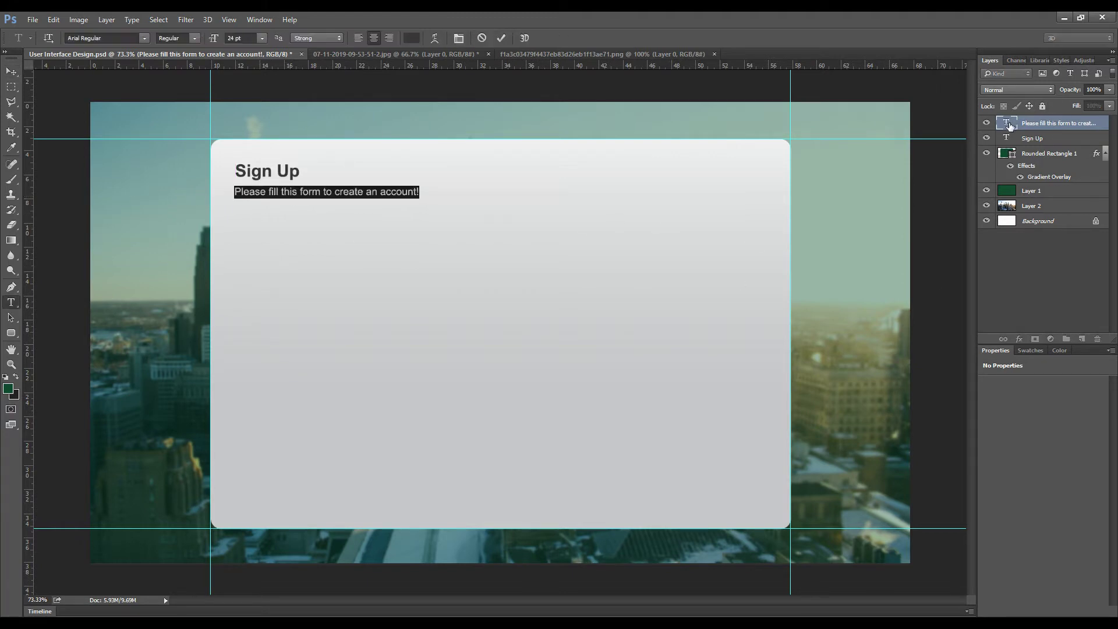
click(412, 37)
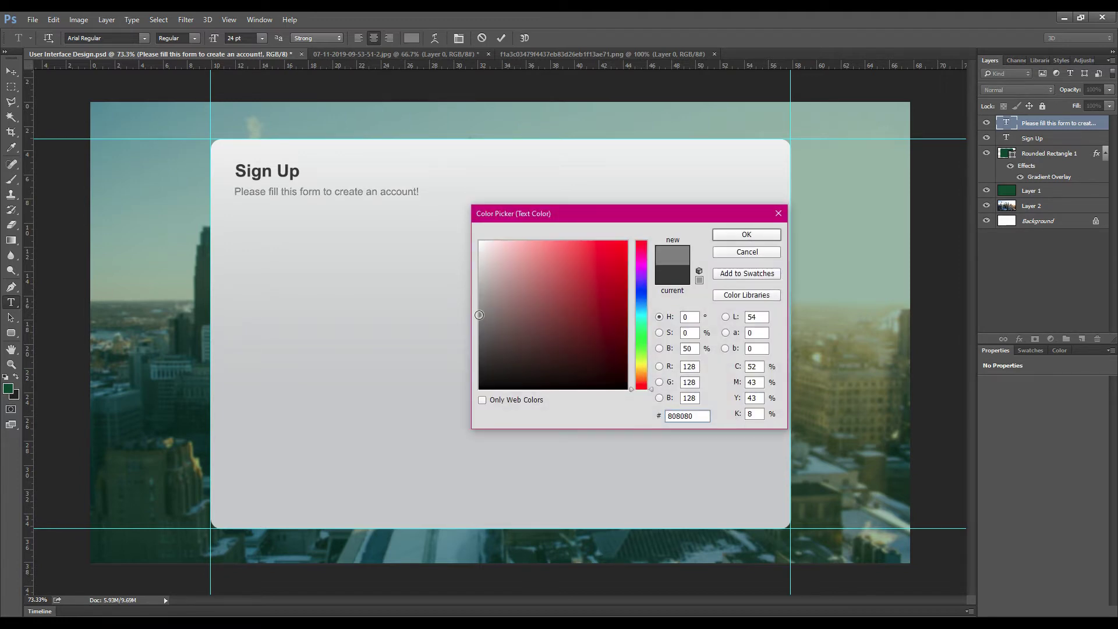
click(739, 235)
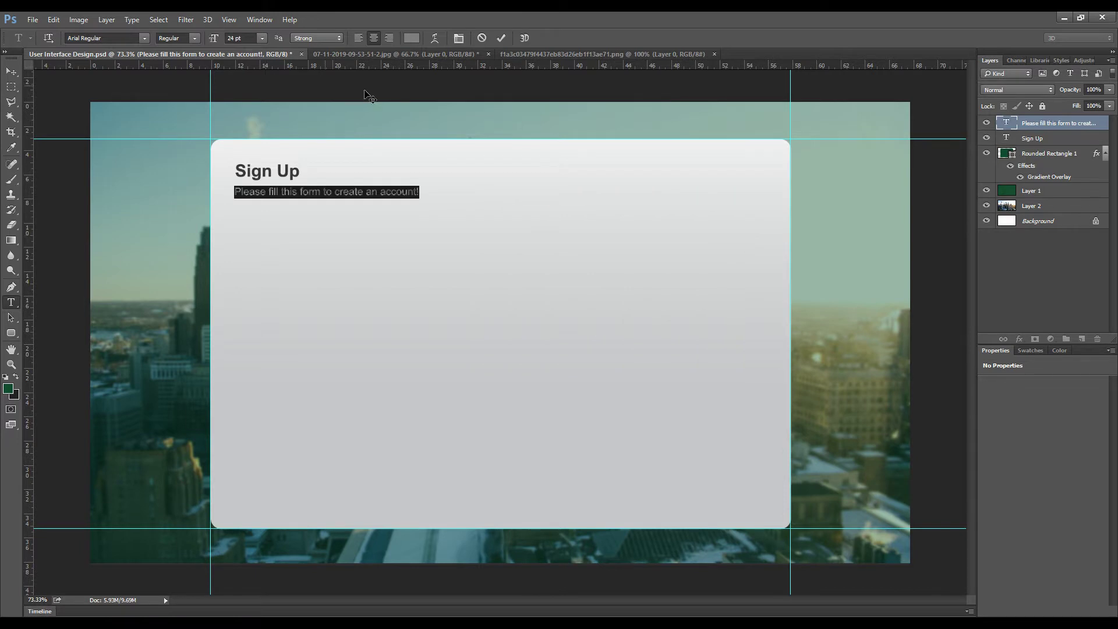
click(262, 38)
click(258, 159)
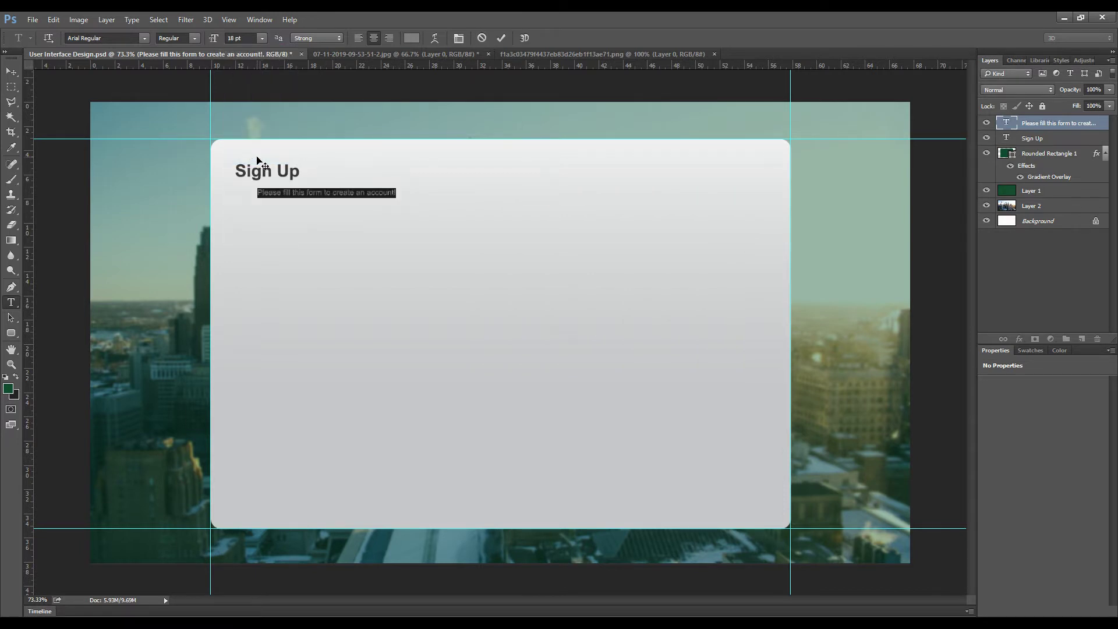
click(499, 39)
key(v)
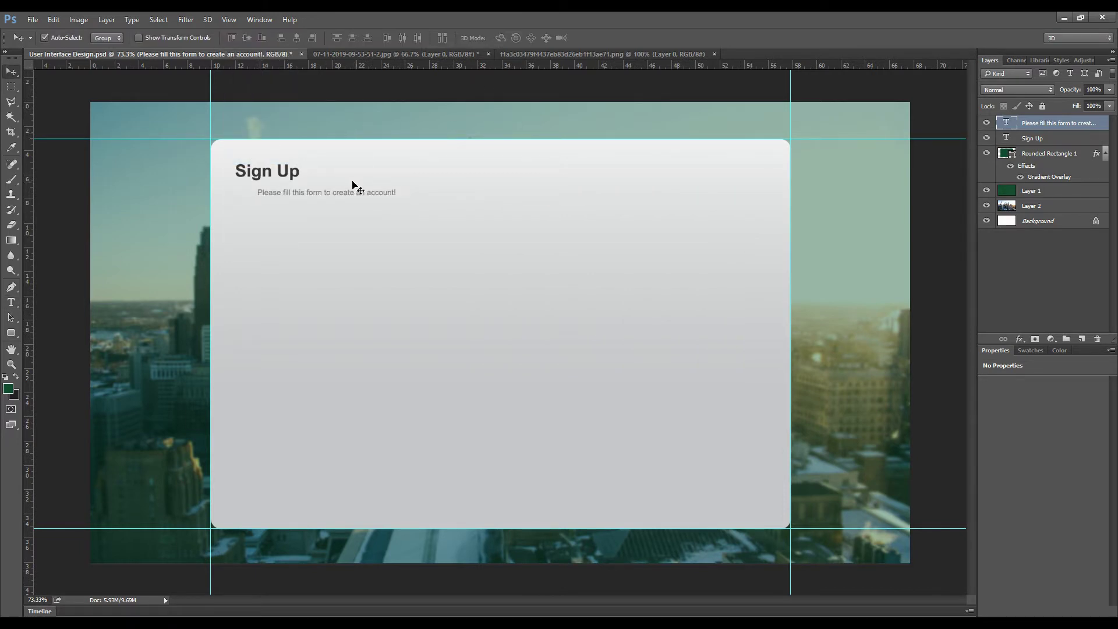
double_click(1007, 123)
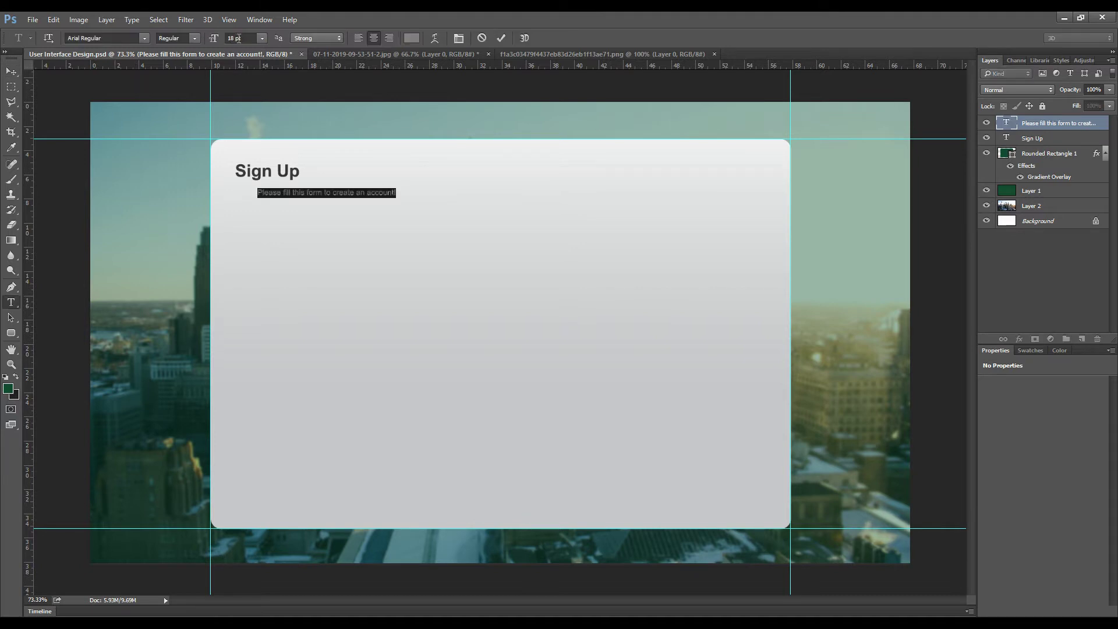
click(502, 38)
key(v)
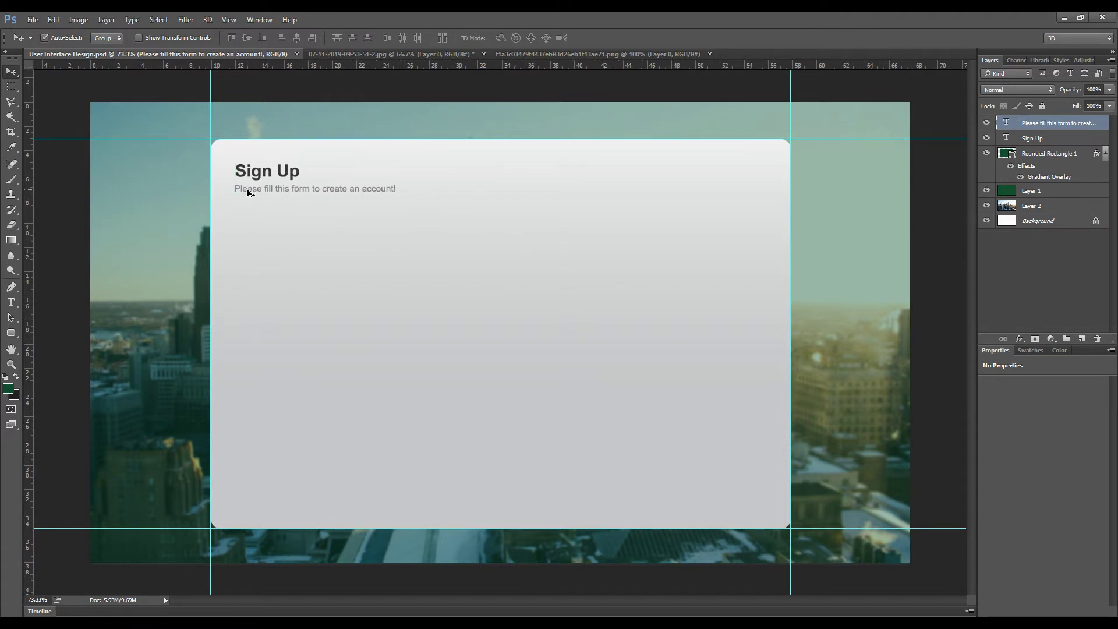
Step: Copy the subtitle into a 'First Name' label placed below it
drag(245, 215, 248, 227)
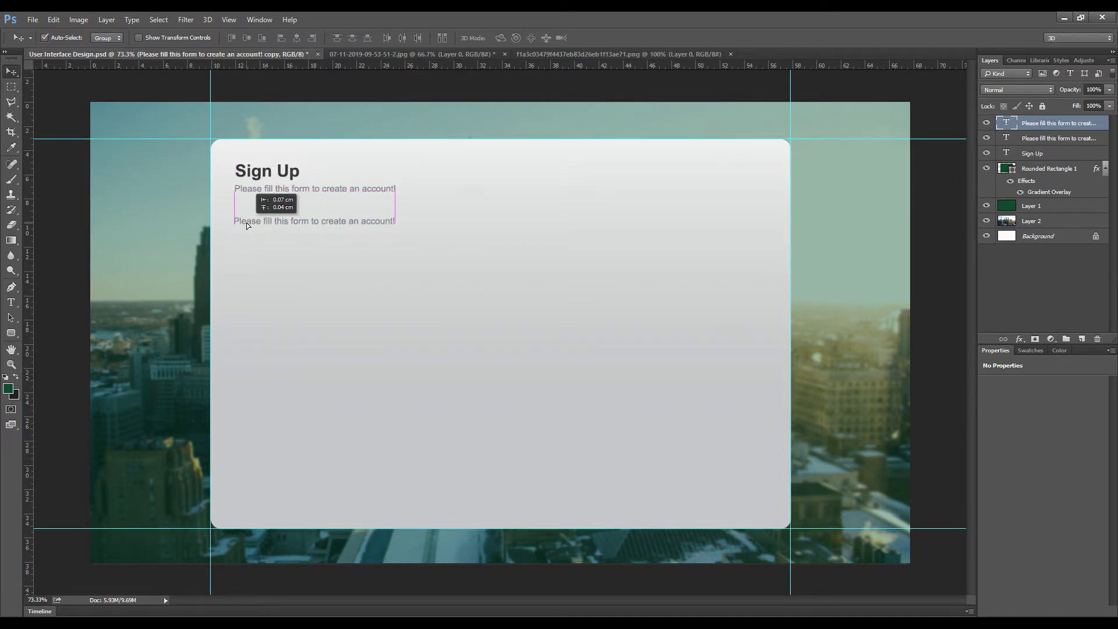
double_click(1007, 122)
click(338, 217)
text(First Name)
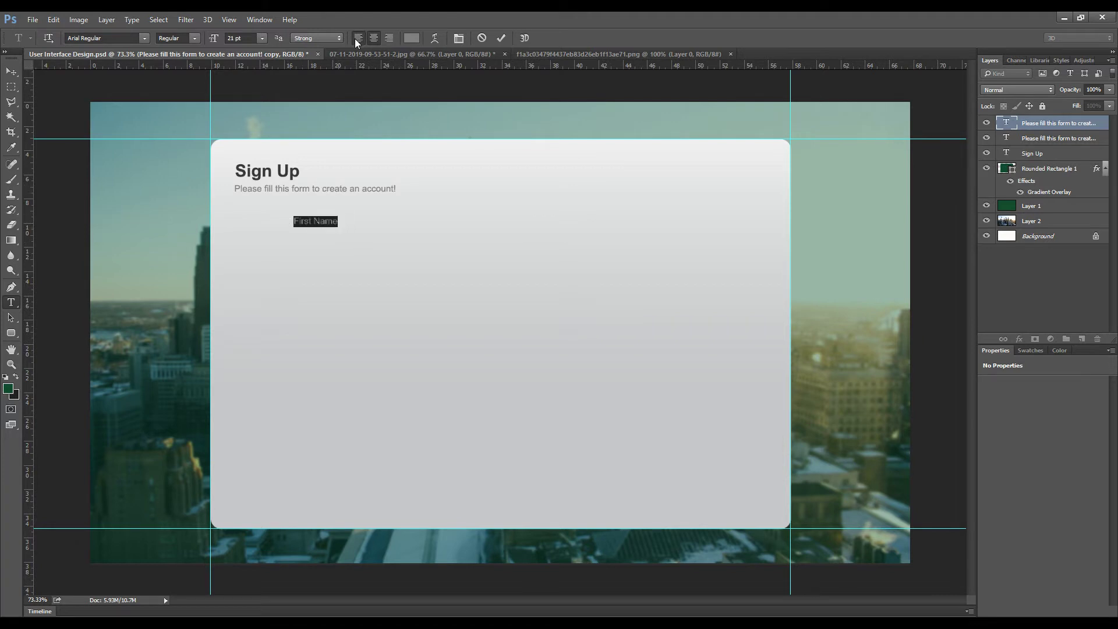
click(501, 38)
key(v)
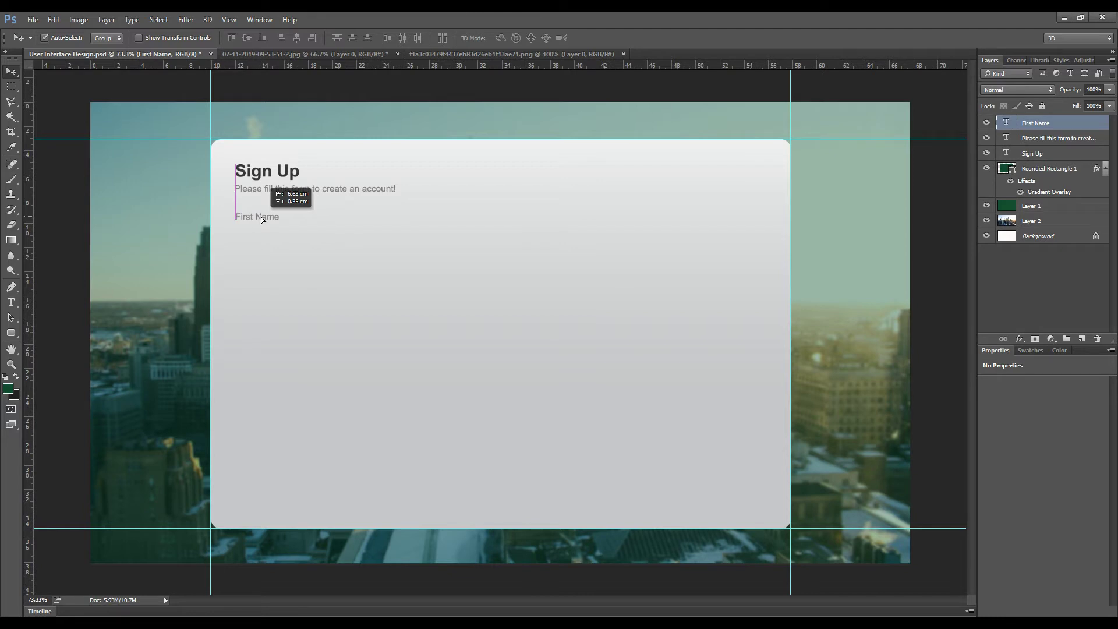
drag(261, 217, 381, 224)
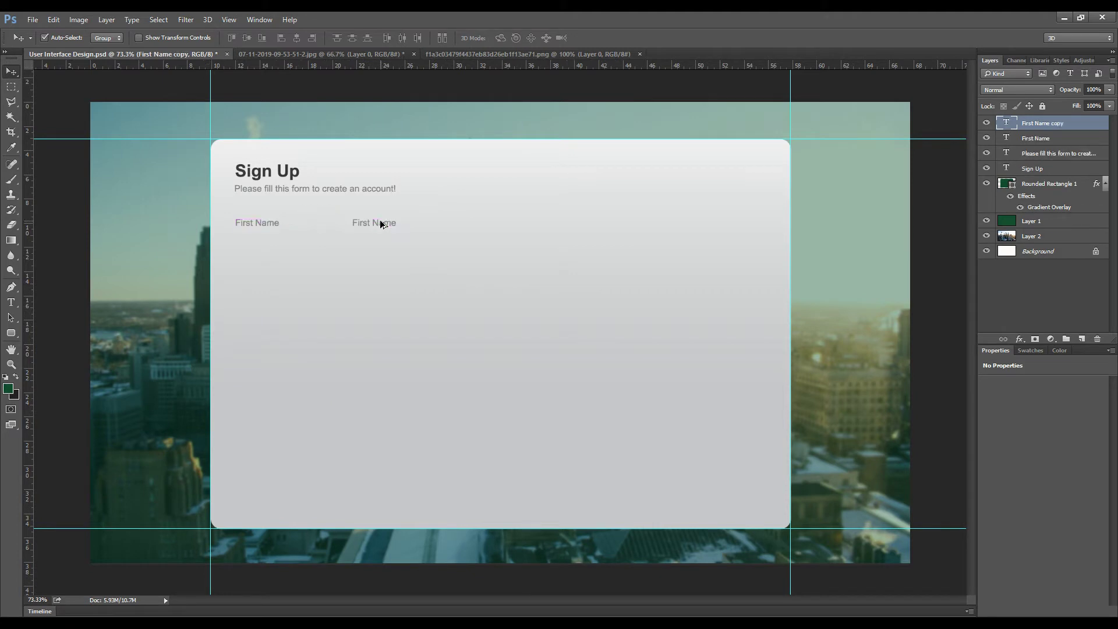
Step: Retype the copied label as 'Last Name' beside First Name
double_click(1006, 123)
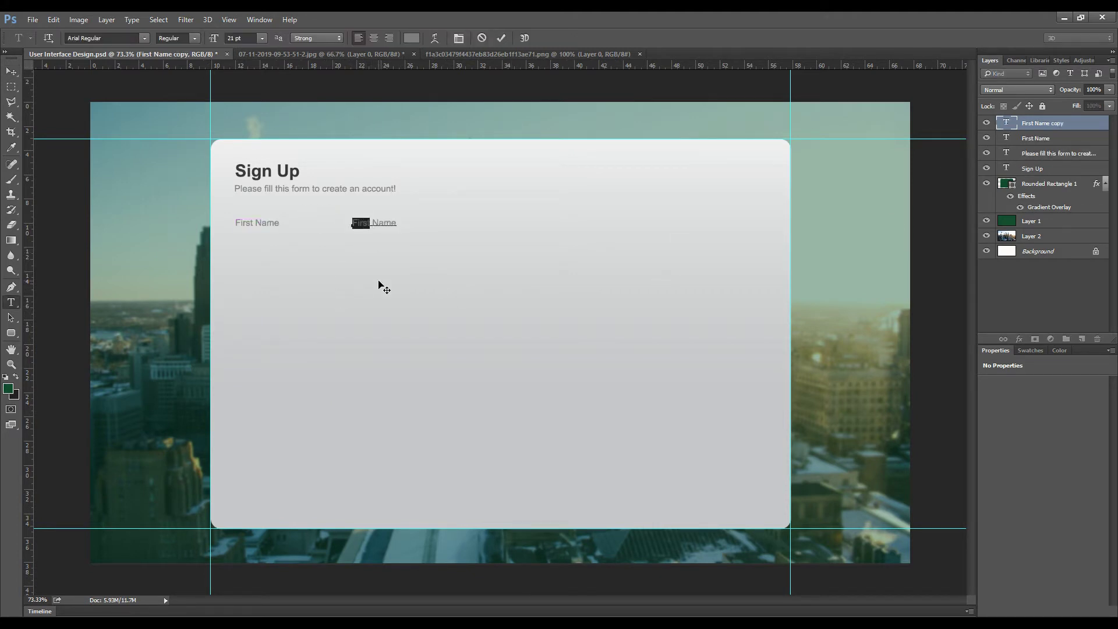
text(Last)
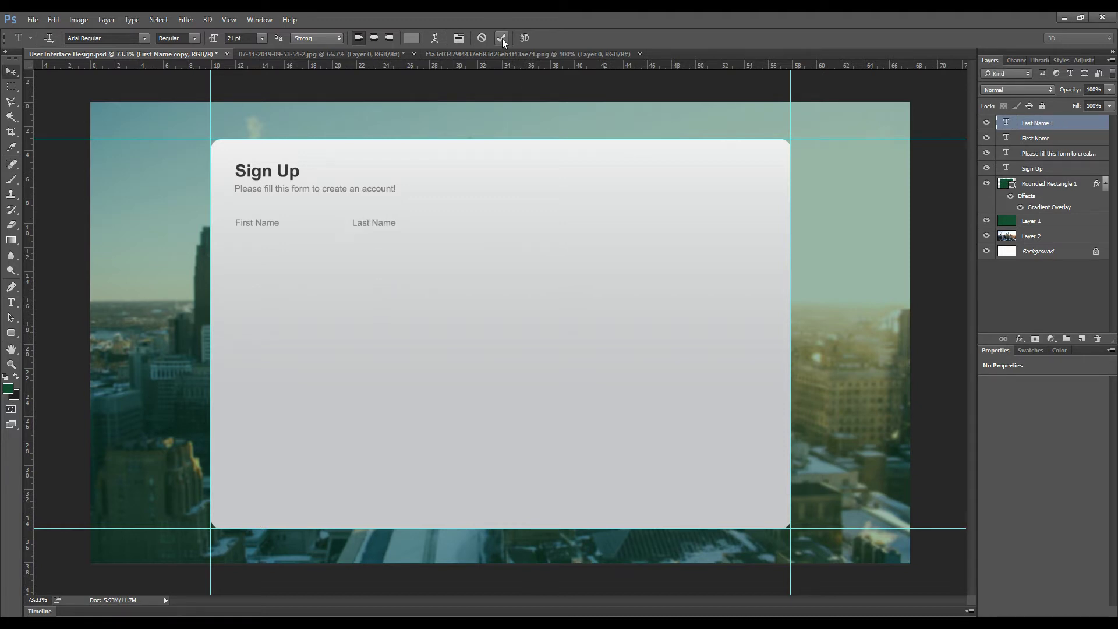
click(501, 38)
key(v)
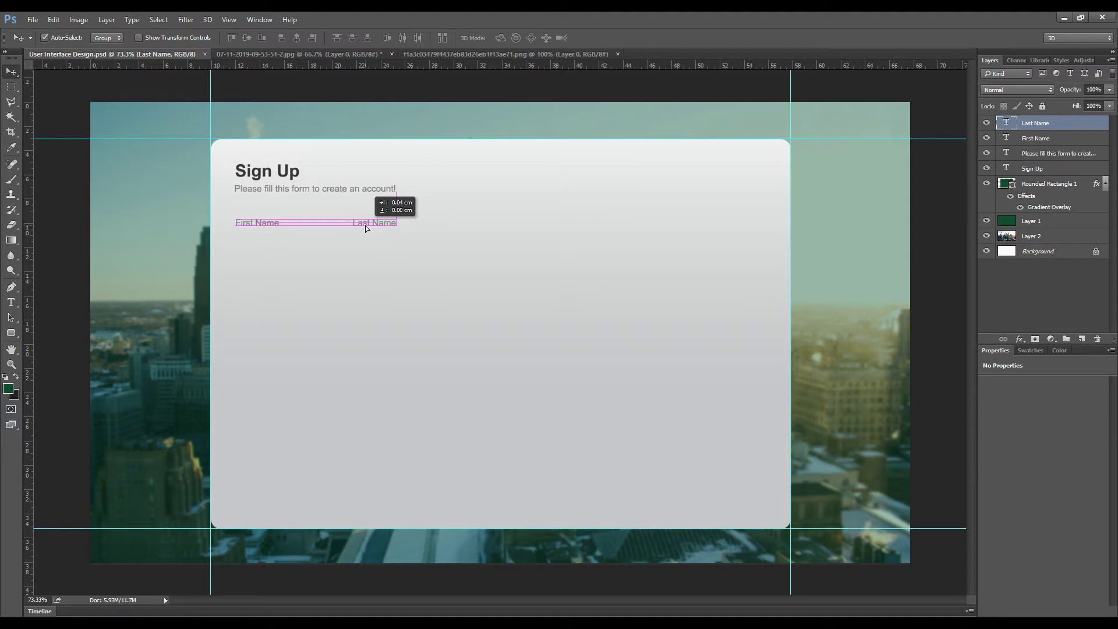
Step: Line up the First Name and Last Name labels on one row and save
drag(366, 225, 365, 225)
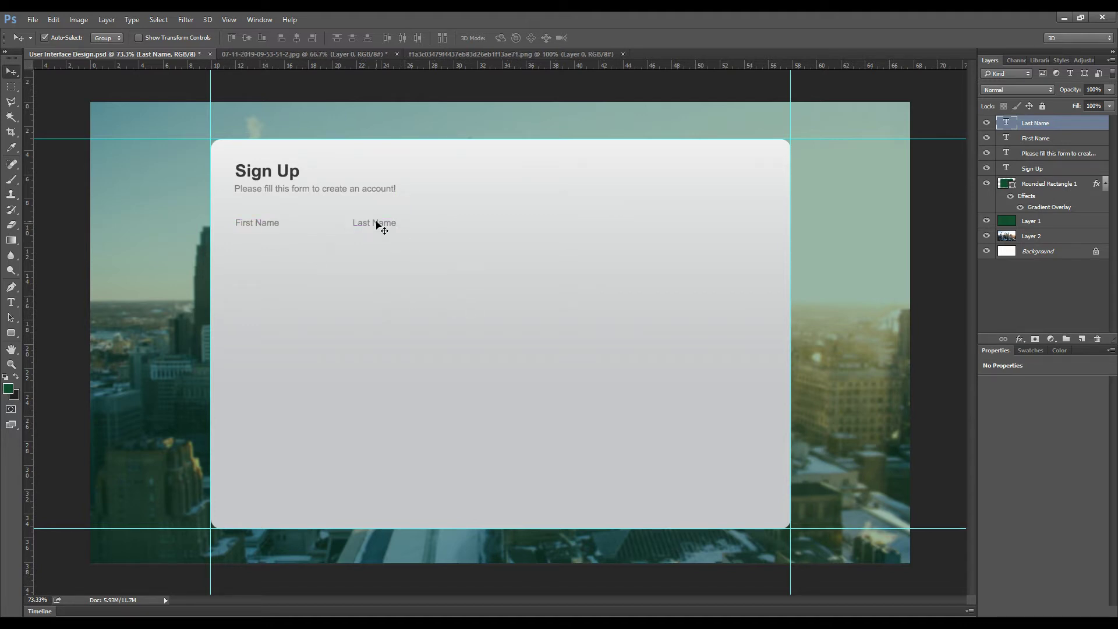
click(259, 228)
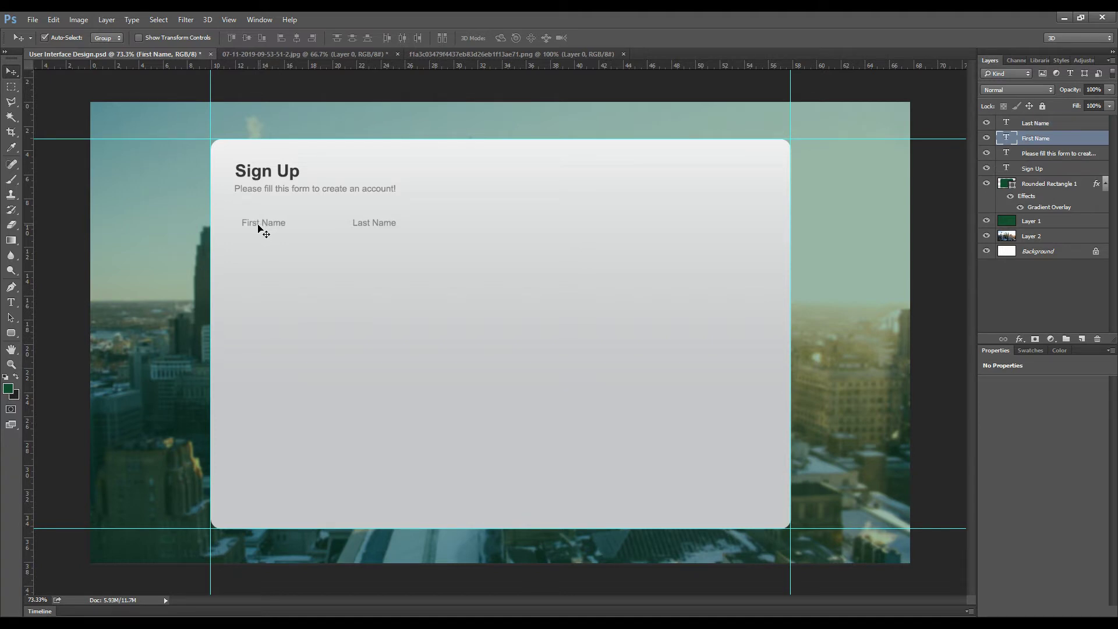
click(386, 226)
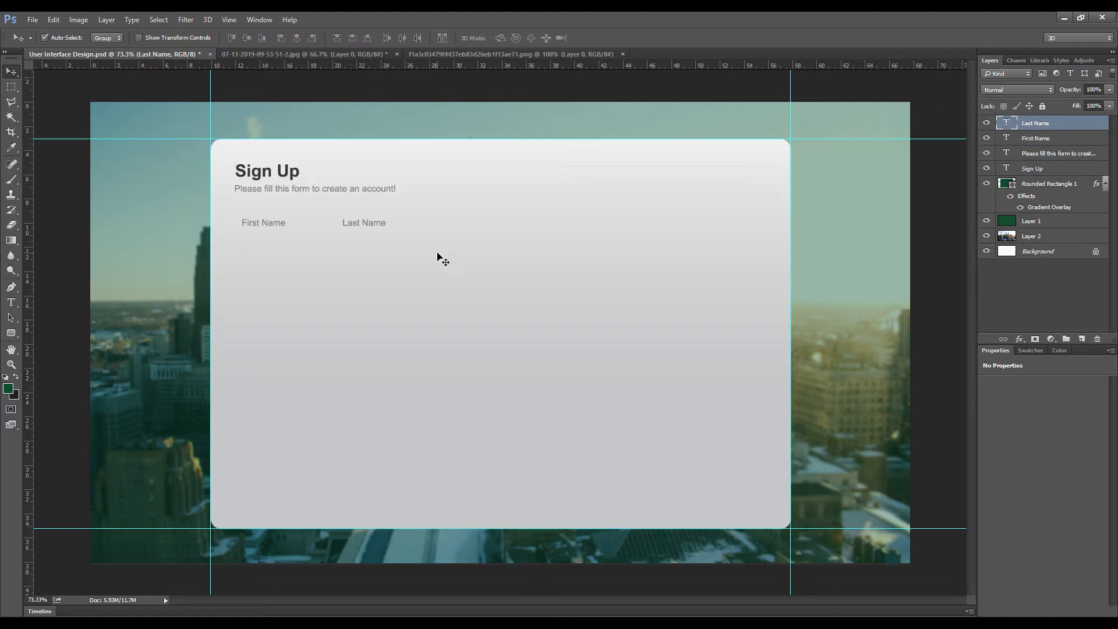
click(262, 226)
key(Left)
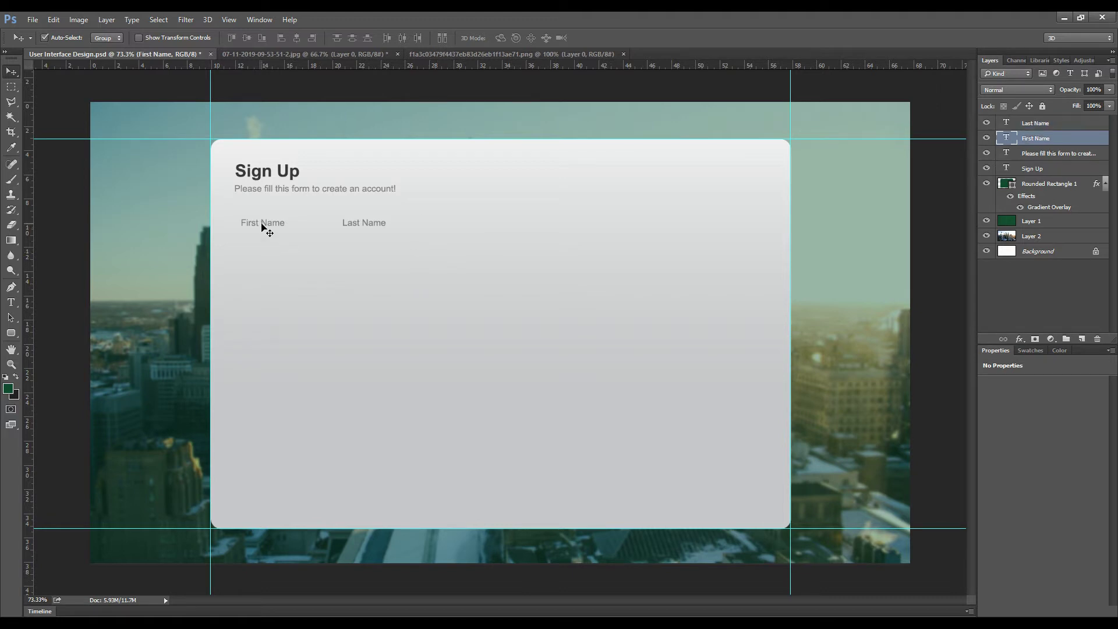
key(Left)
click(365, 227)
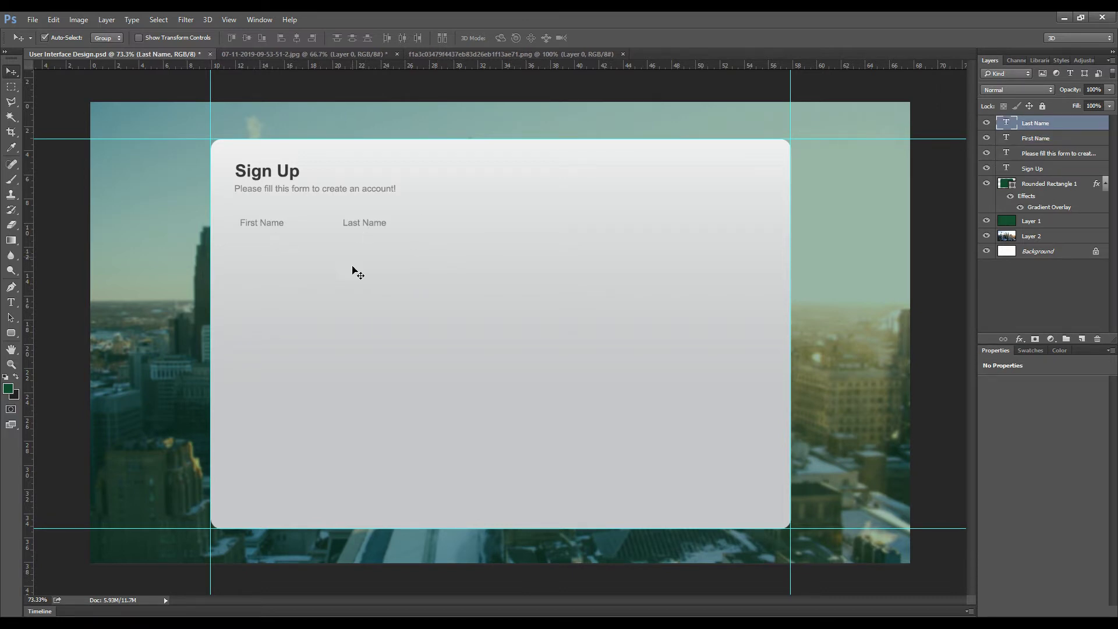
key(ctrl+s)
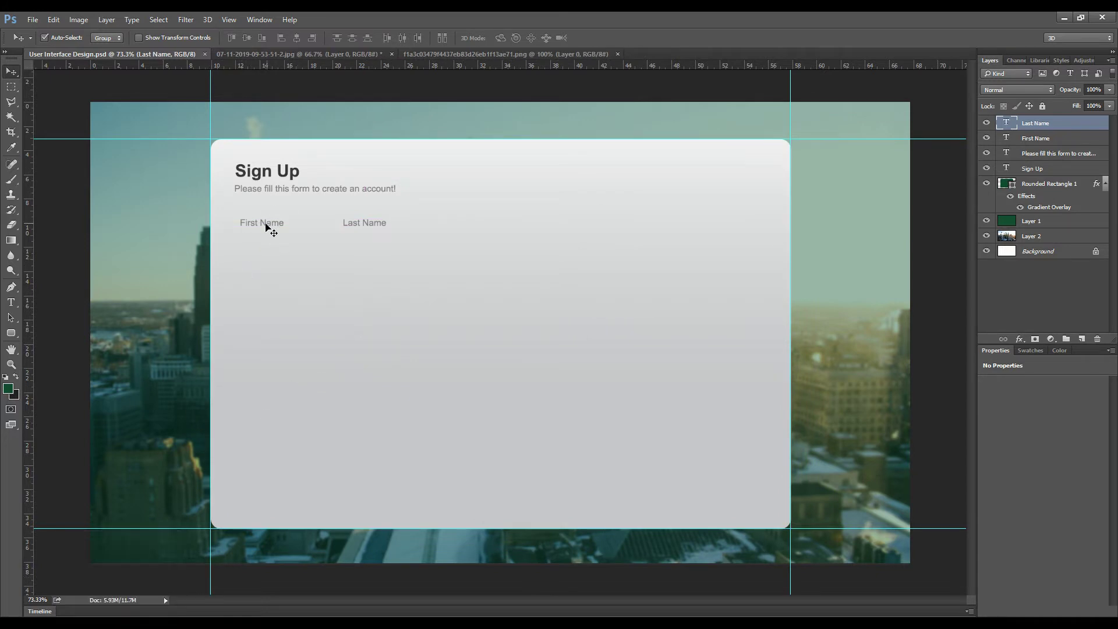
Step: Duplicate First Name into an 'Email ID' label below it and save
click(264, 226)
drag(264, 223, 264, 265)
double_click(1005, 138)
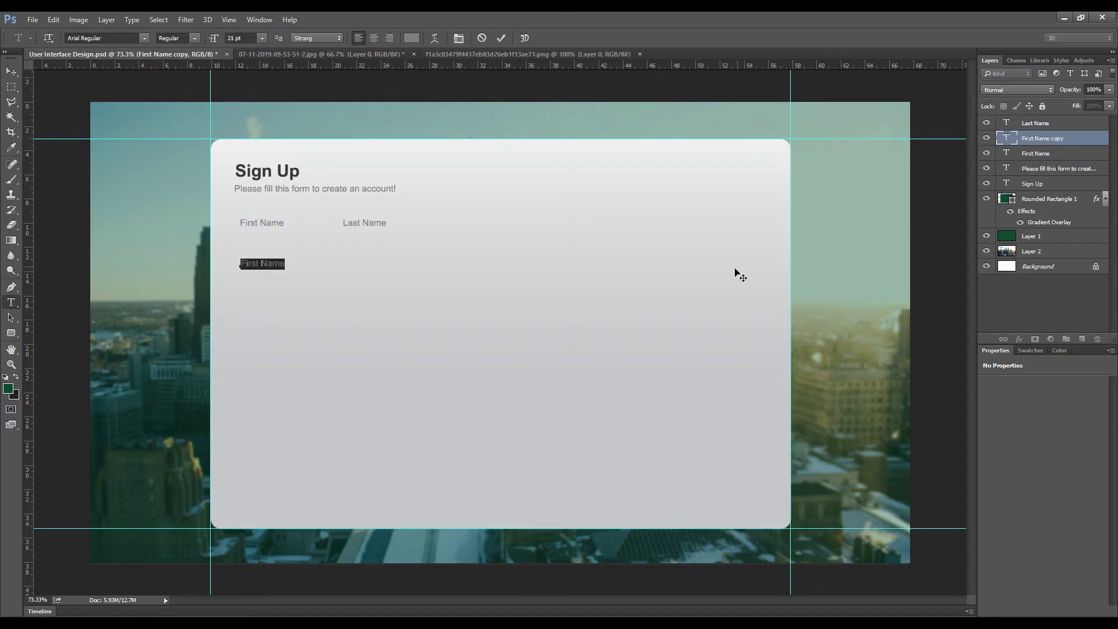
text(Email)
text( ID)
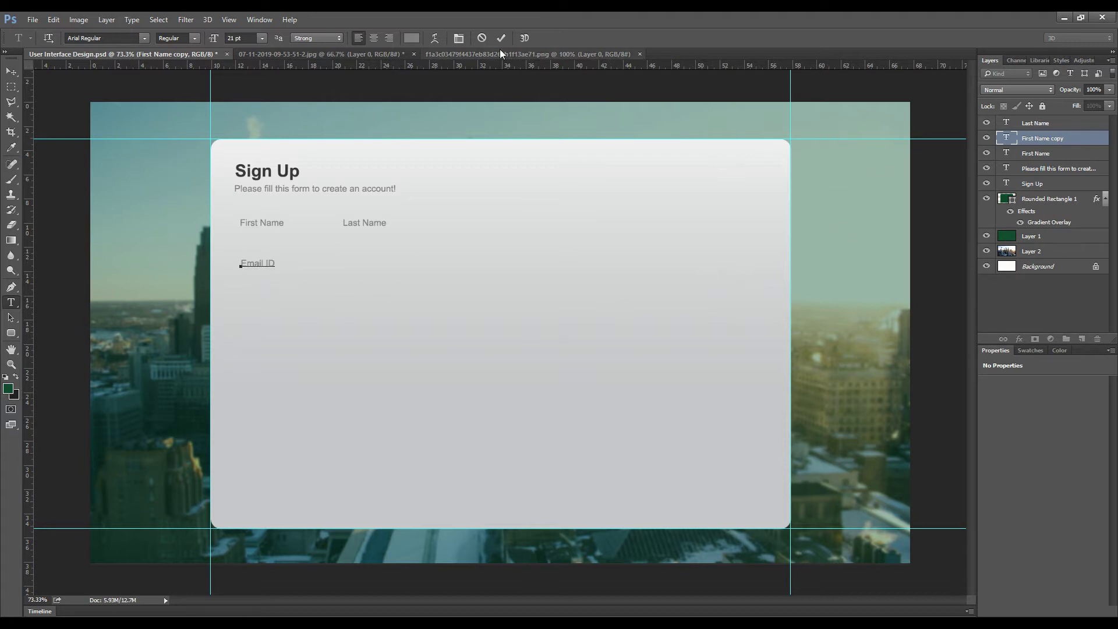
click(501, 38)
key(v)
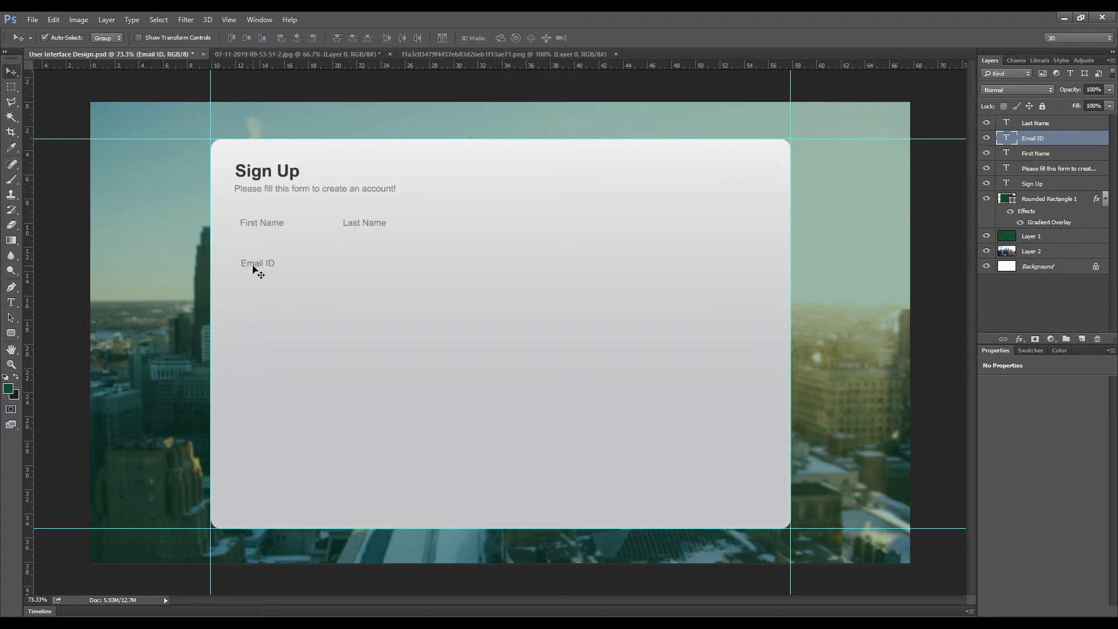
key(ctrl+s)
Step: Duplicate Email ID into a 'Password' label below it and save
drag(251, 262, 253, 311)
double_click(258, 310)
text(P)
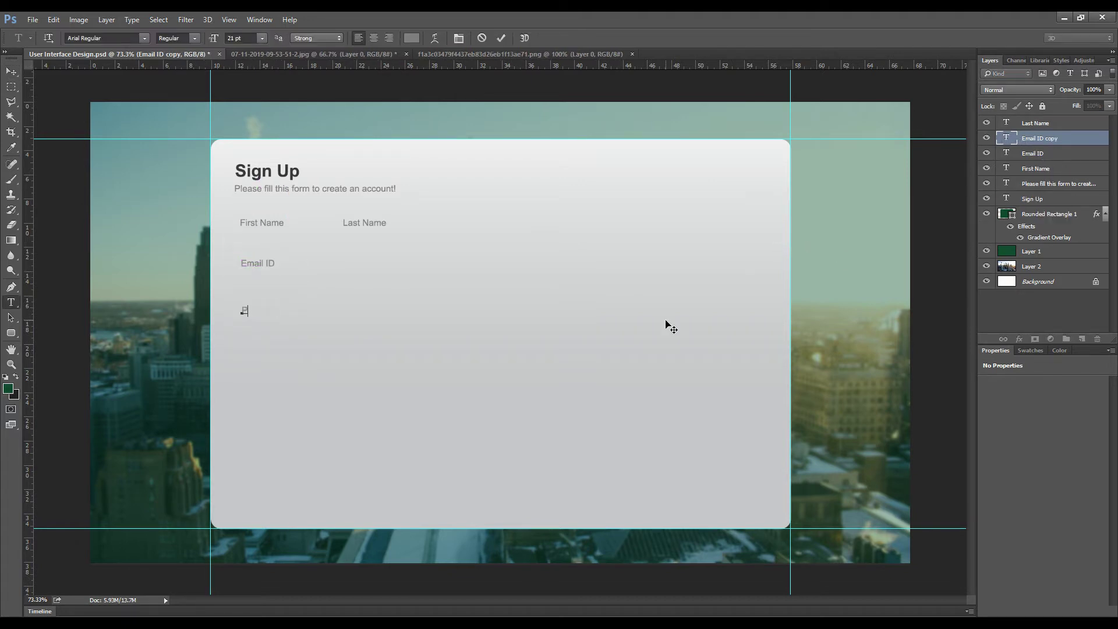
text(assword)
click(501, 38)
key(v)
key(ctrl+s)
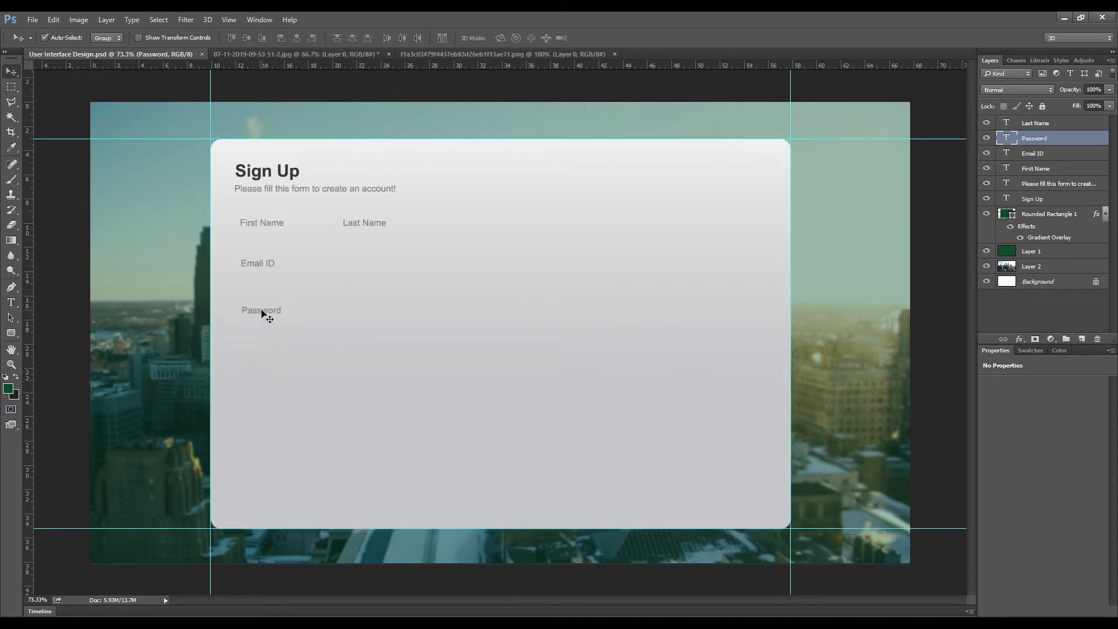
Step: Add a 'Confirm Password' label below Password and a vertical guide at the labels' left edge
drag(261, 314, 264, 362)
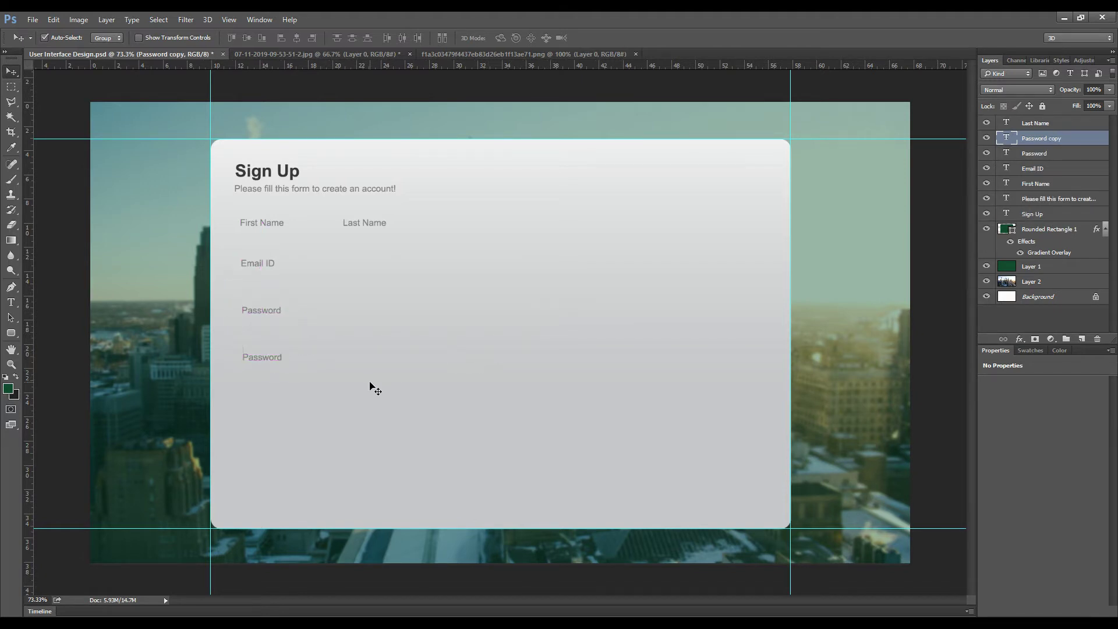
double_click(1007, 138)
text(Conf)
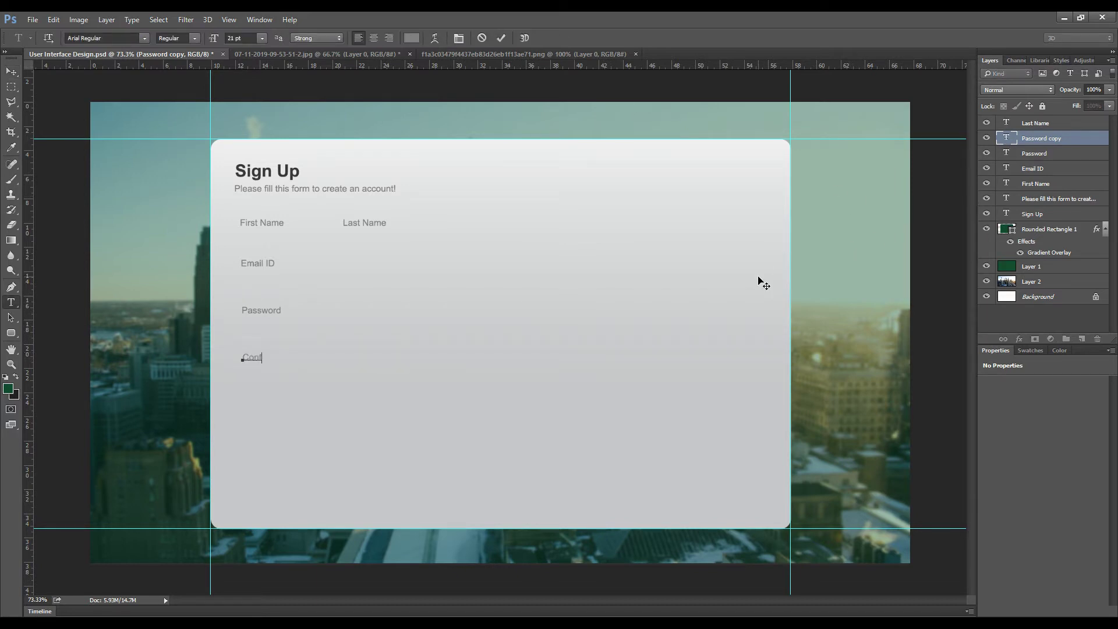
text(irm Password)
key(ctrl+Return)
key(v)
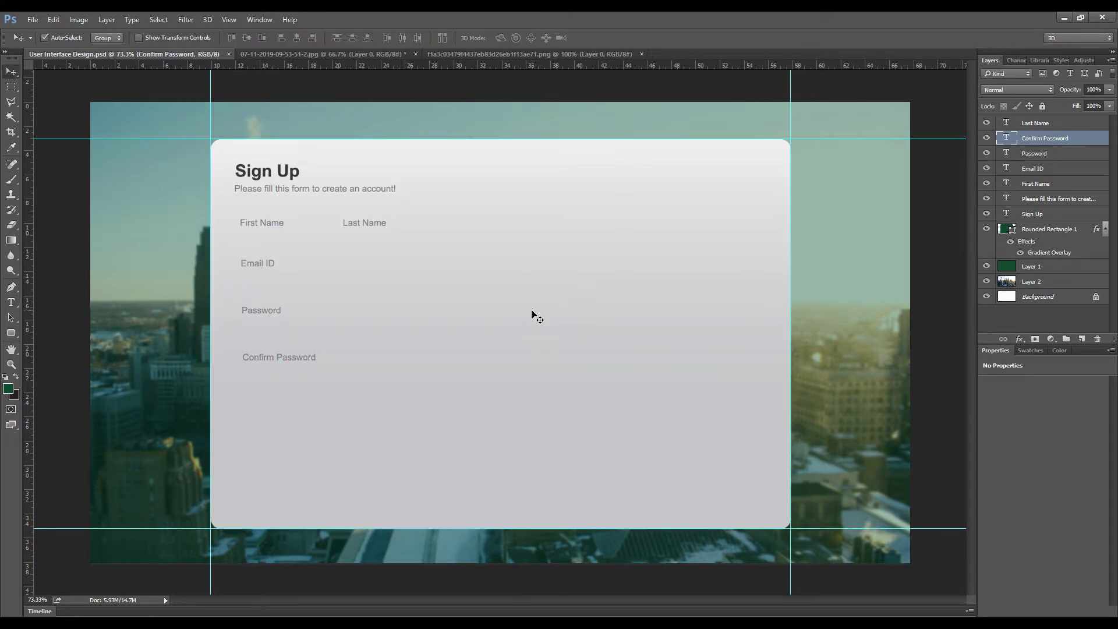
drag(27, 295, 239, 325)
Step: Snap the First Name and Confirm Password labels onto the guide and save
click(261, 224)
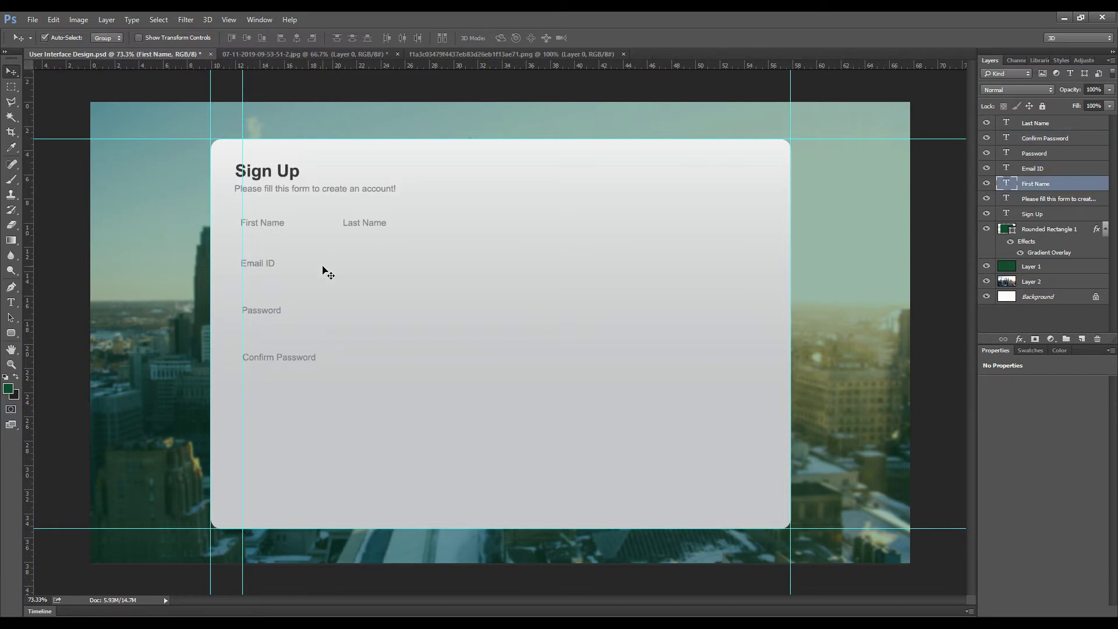
key(Right)
key(Right)
key(Right)
click(251, 262)
click(259, 315)
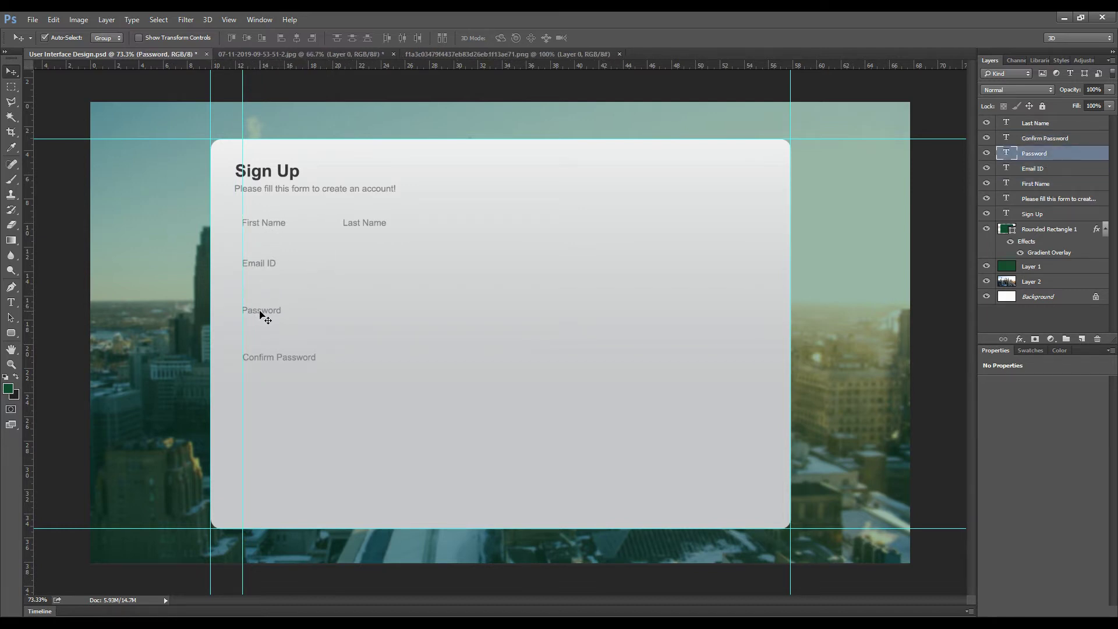
click(254, 362)
key(Left)
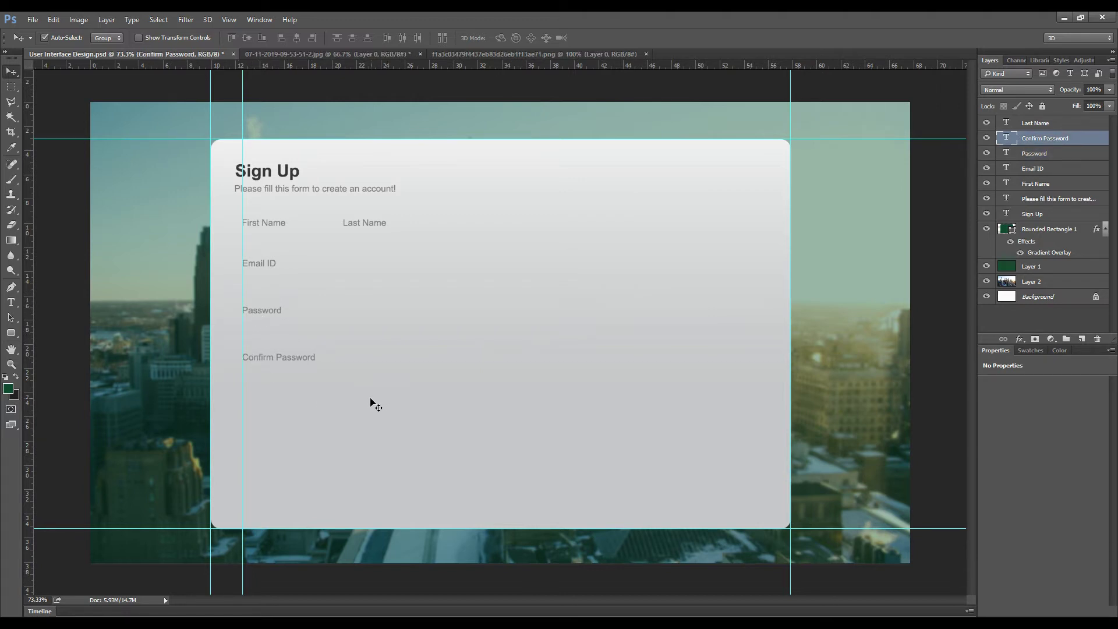
key(ctrl+s)
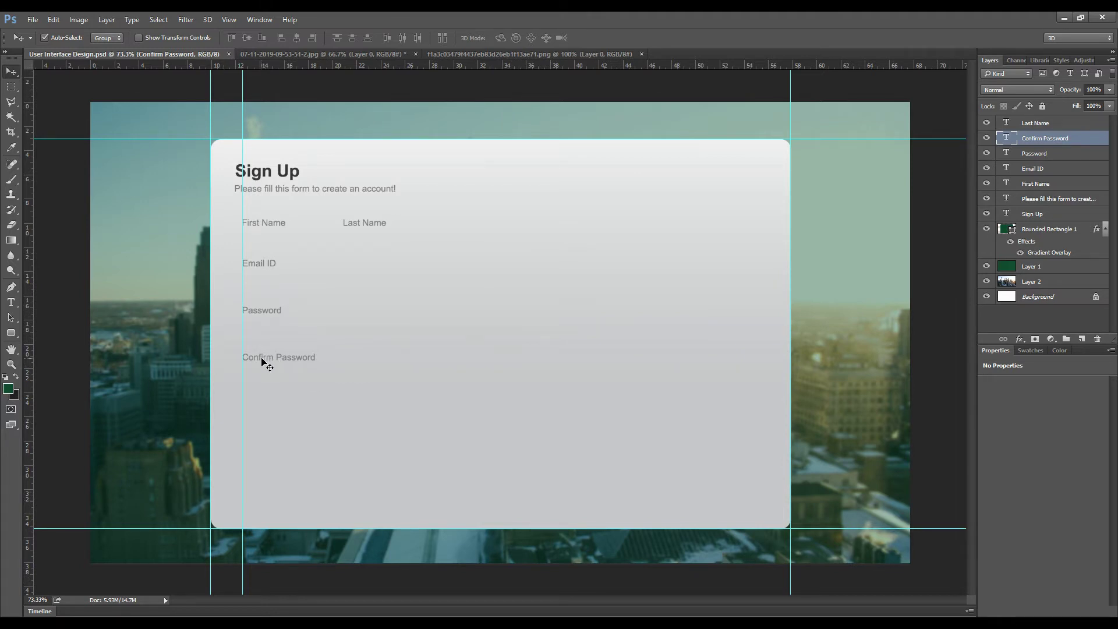
Step: Duplicate Confirm Password into a 'Phone Number' label below it and save
drag(262, 362, 262, 401)
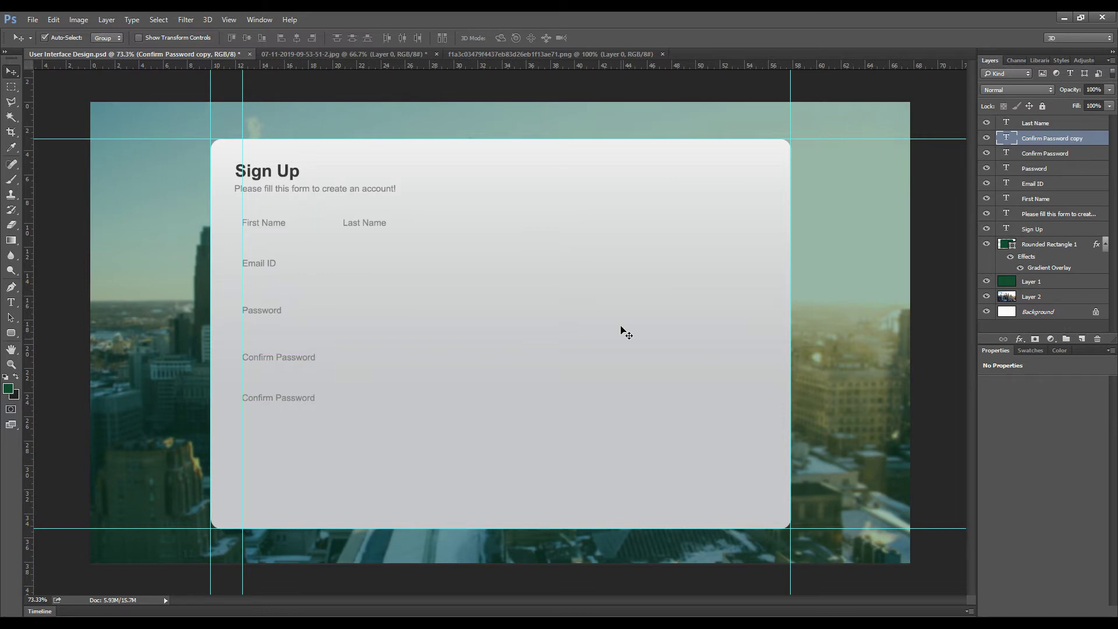
key(t)
key(Return)
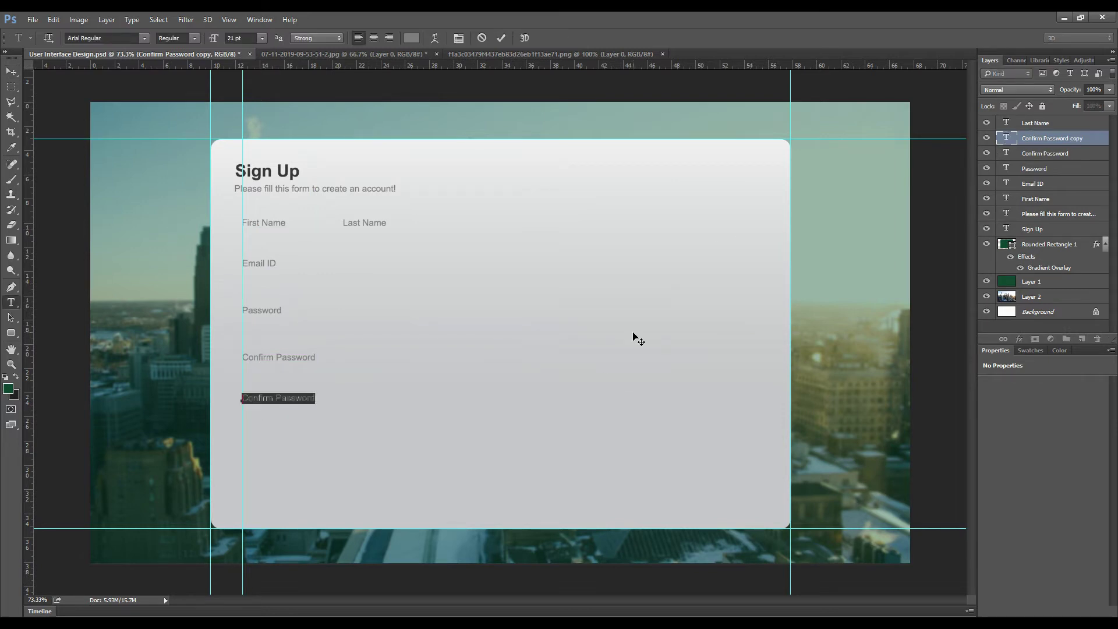
text(Phone Nu)
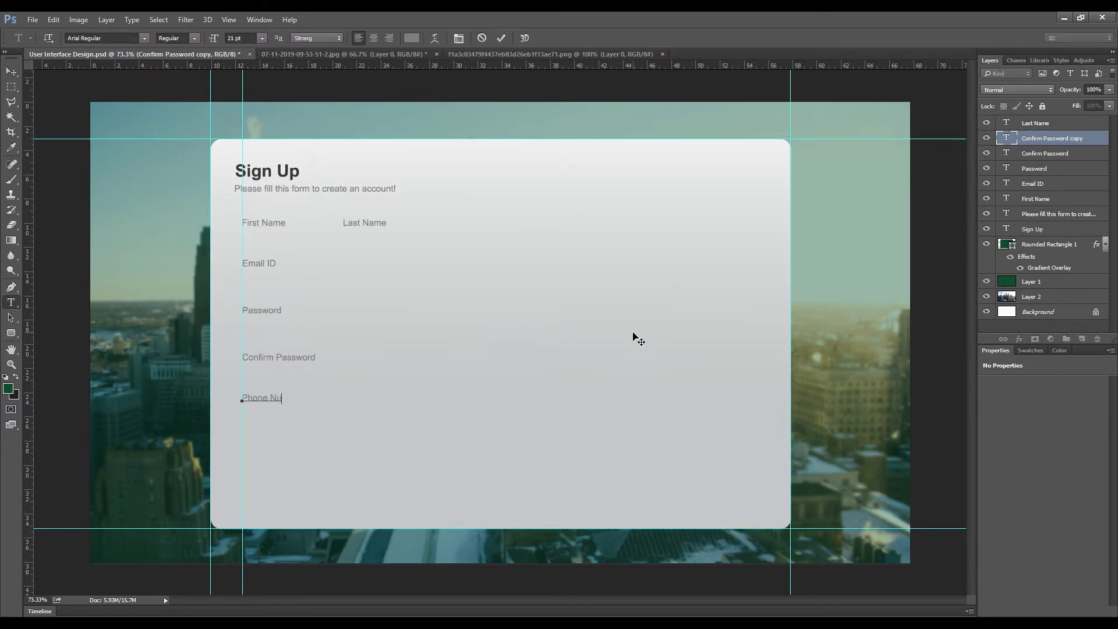
text(mber)
click(501, 38)
key(v)
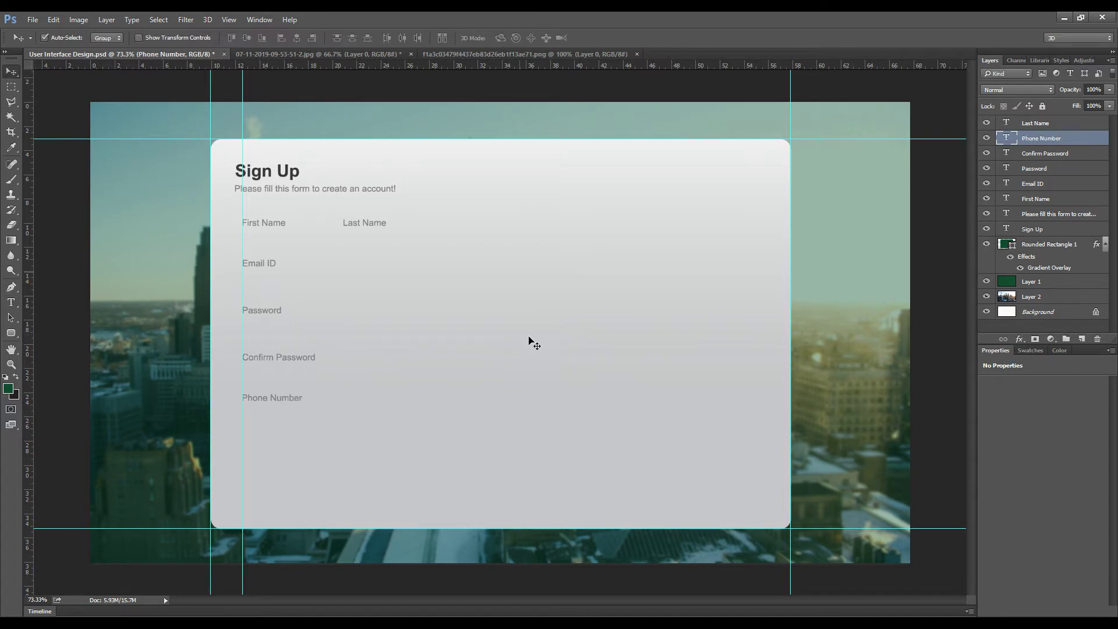
key(ctrl+s)
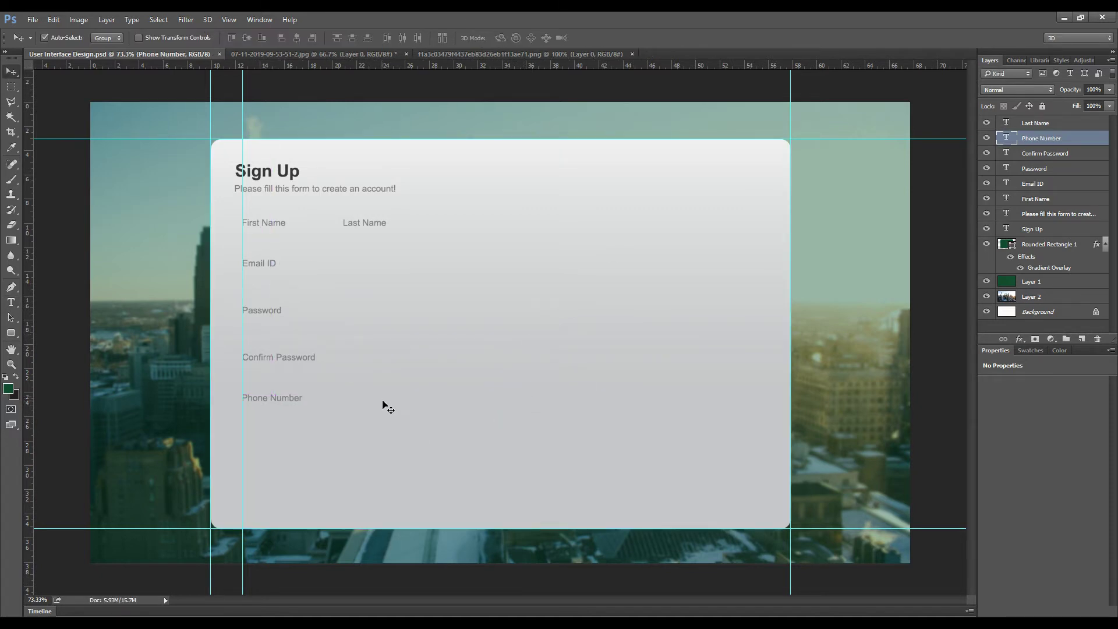
Step: Nudge the Password, Confirm Password and Phone Number labels up to tighten spacing, then save
click(261, 315)
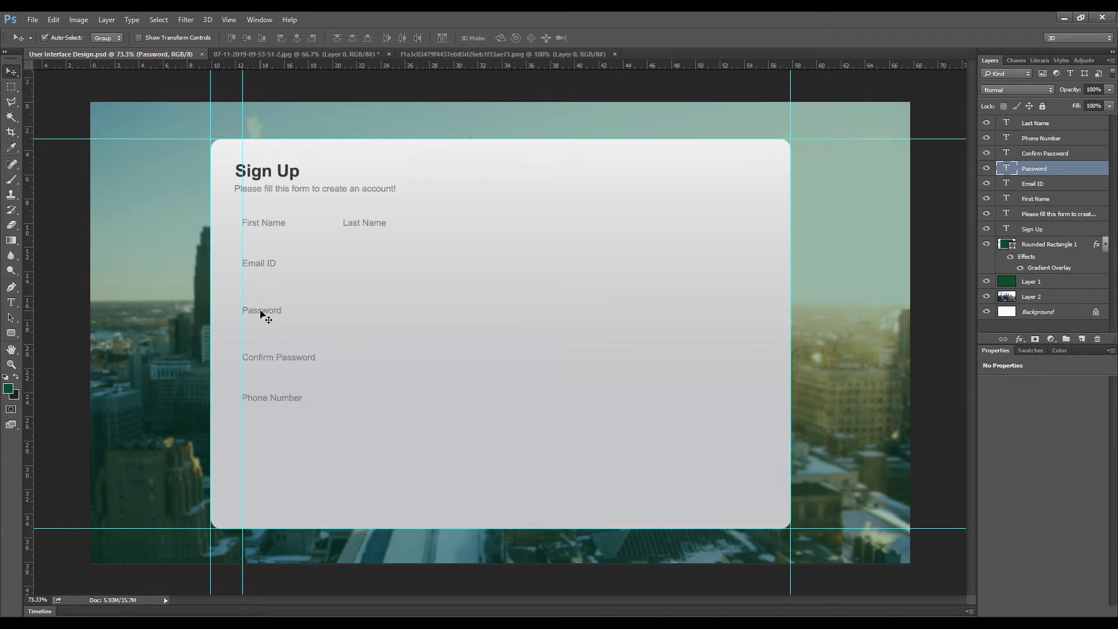
key(Up)
key(Up)
key(Up)
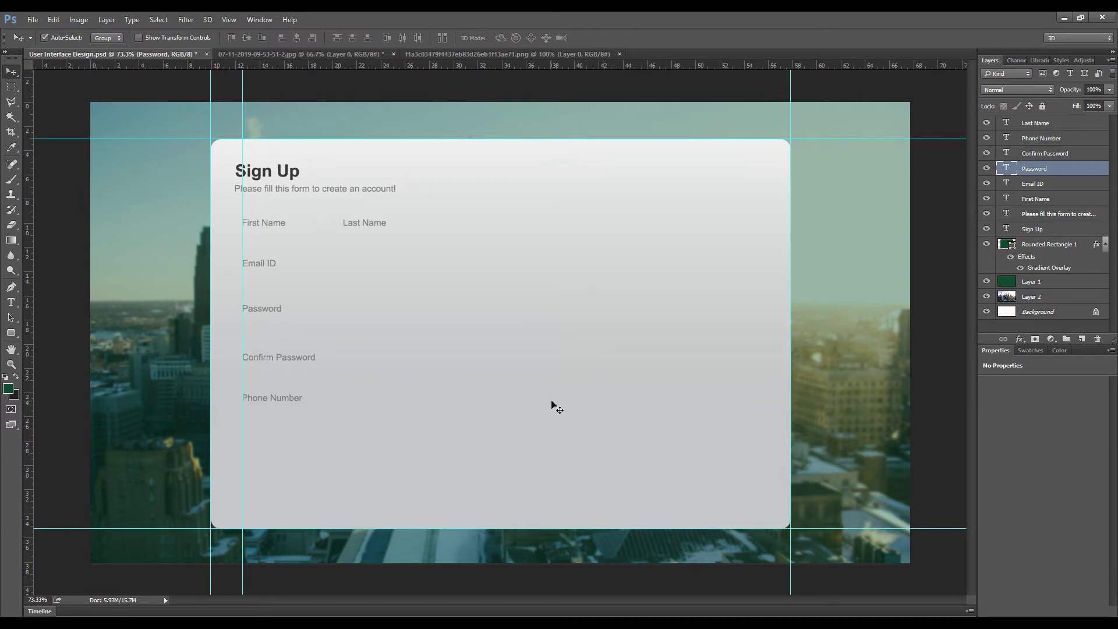
key(Up)
key(Up)
click(281, 359)
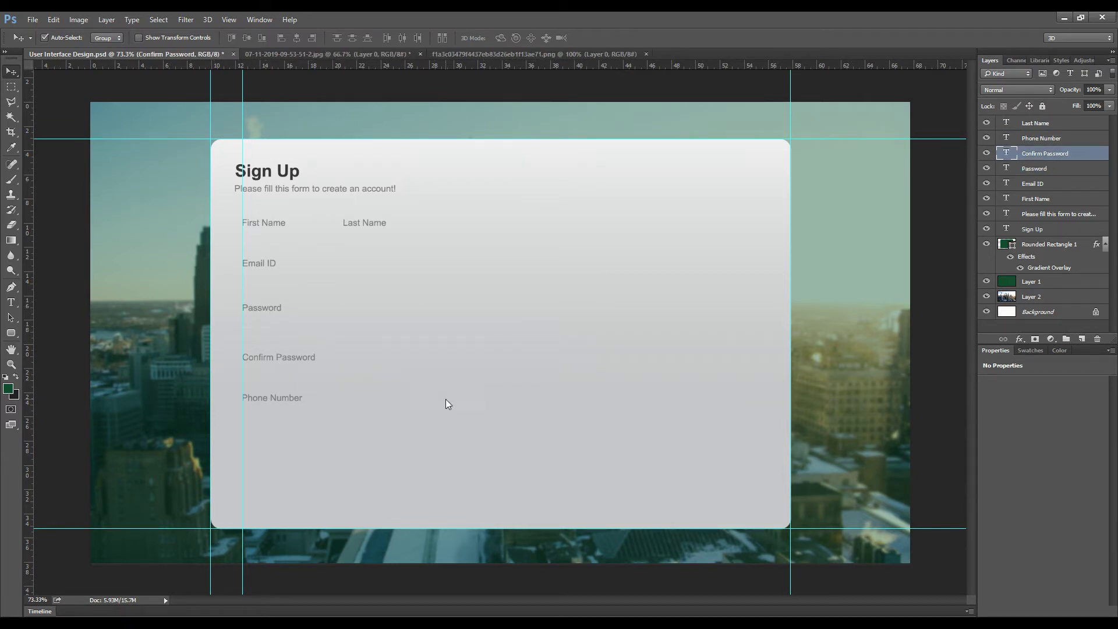
key(Up)
key(Up)
key(Up)
click(259, 312)
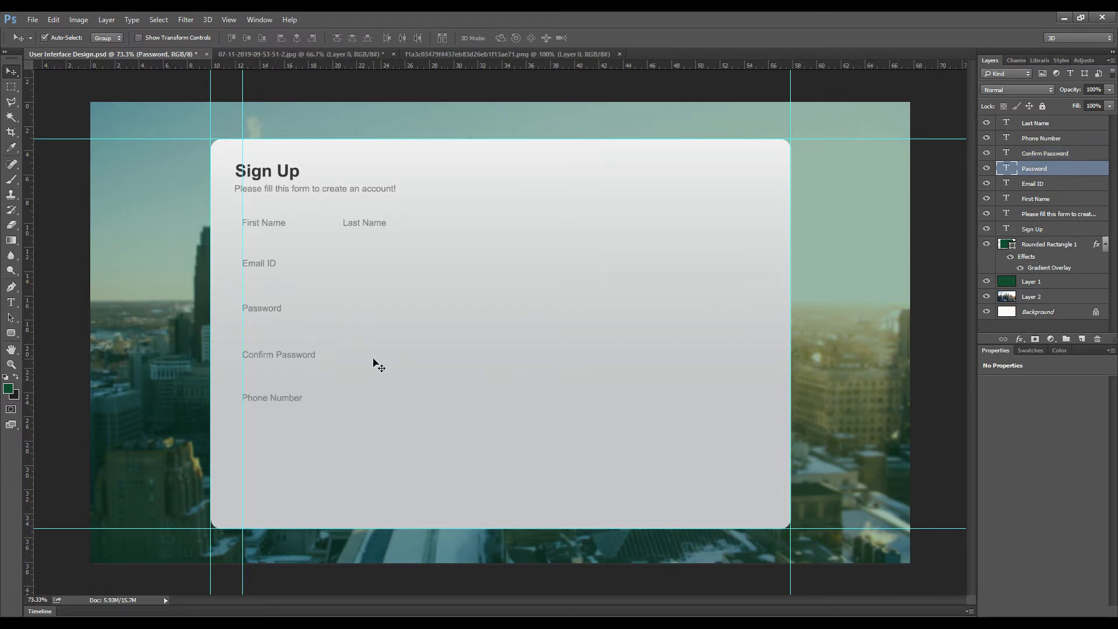
click(287, 400)
key(Up)
key(Up)
key(Up)
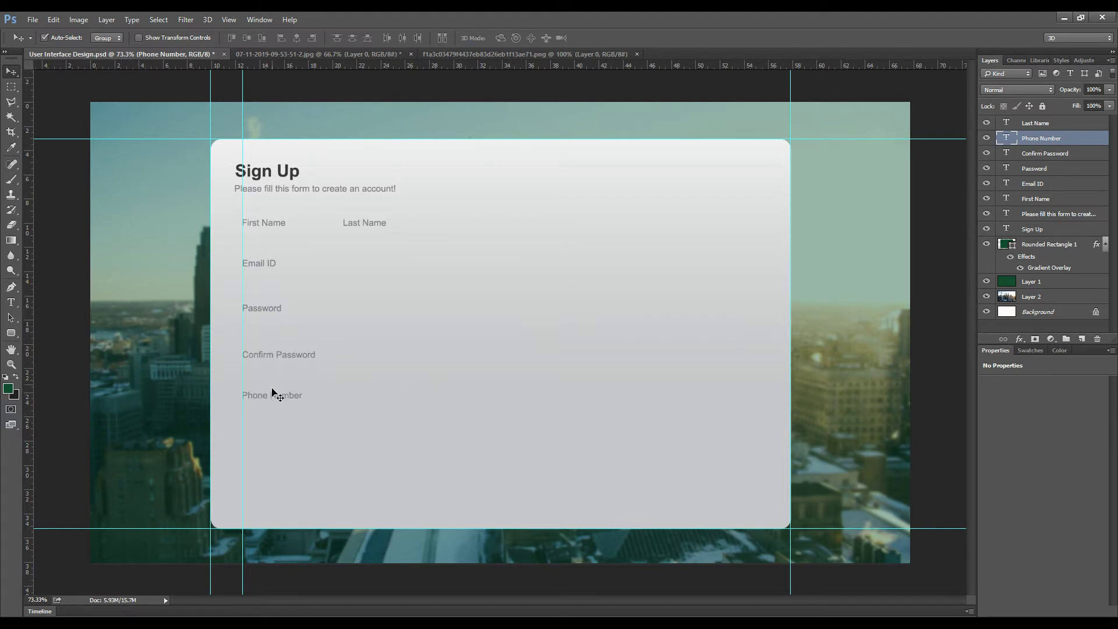
click(285, 357)
key(Up)
key(Up)
key(Up)
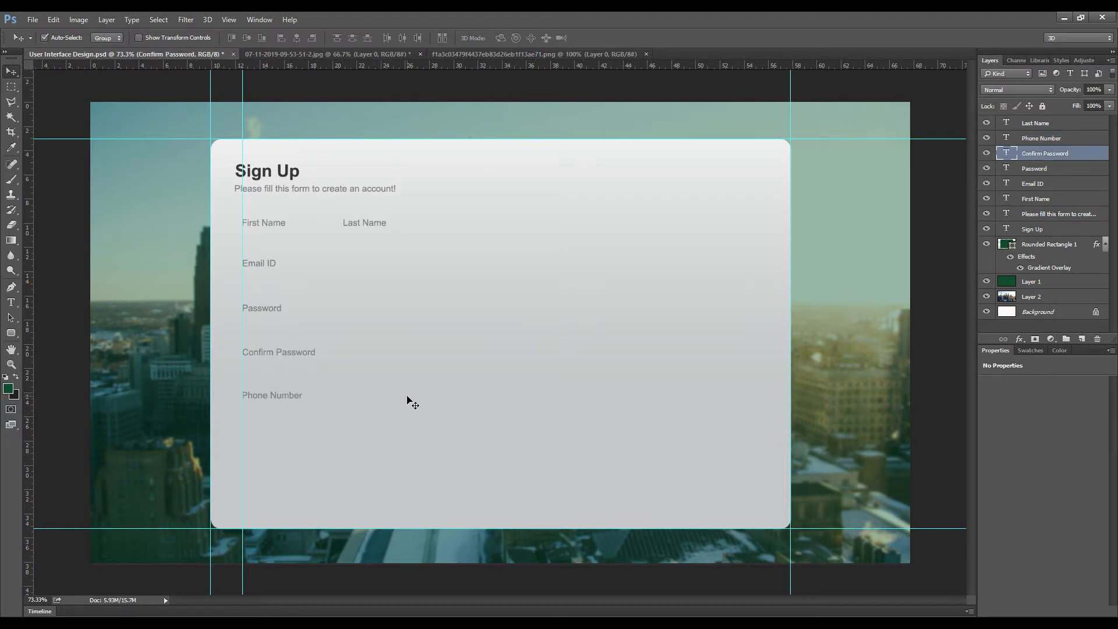
click(338, 405)
key(Up)
key(Up)
key(Up)
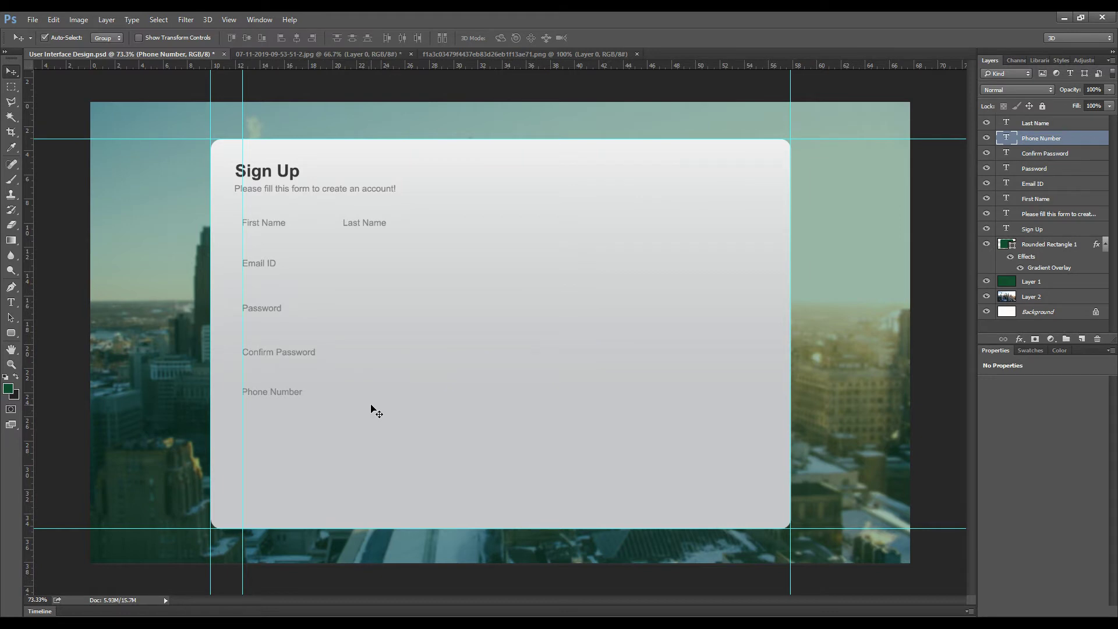
key(Down)
key(ctrl+s)
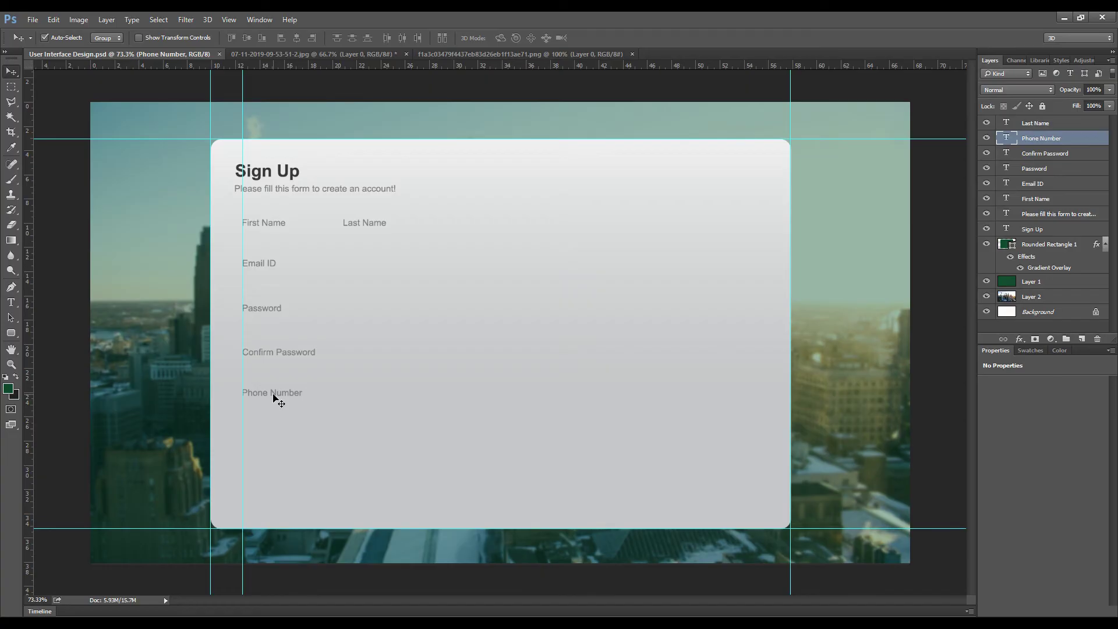
Step: Duplicate Phone Number and retype it as 'I accept The Terms of Use & Privacy Policy'
drag(272, 393, 272, 438)
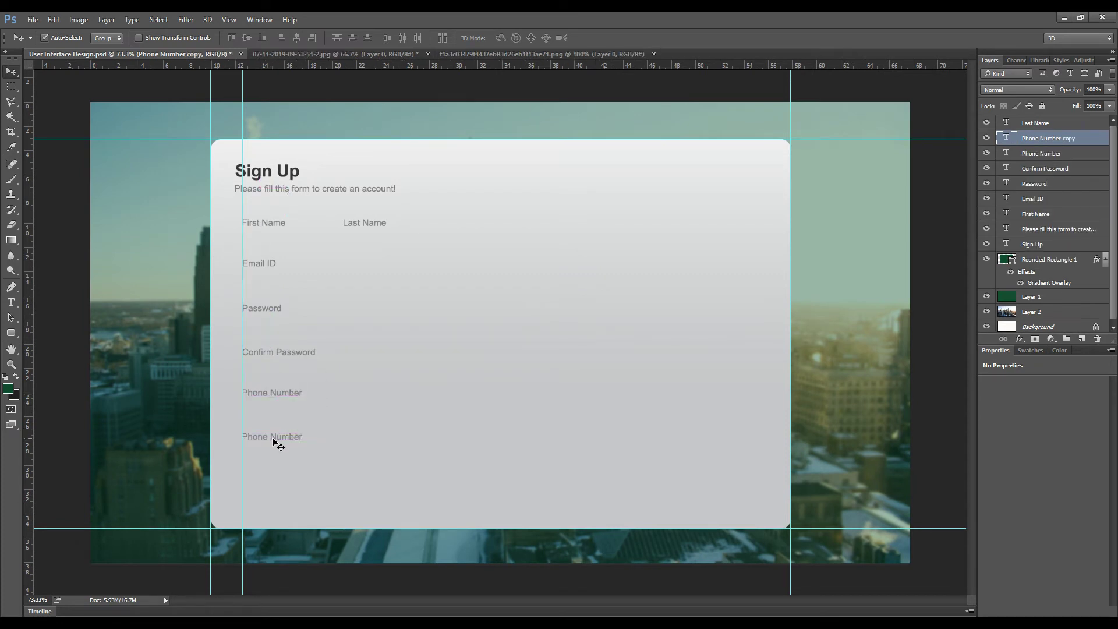
double_click(272, 438)
key(BackSpace)
text(I accept The Ter)
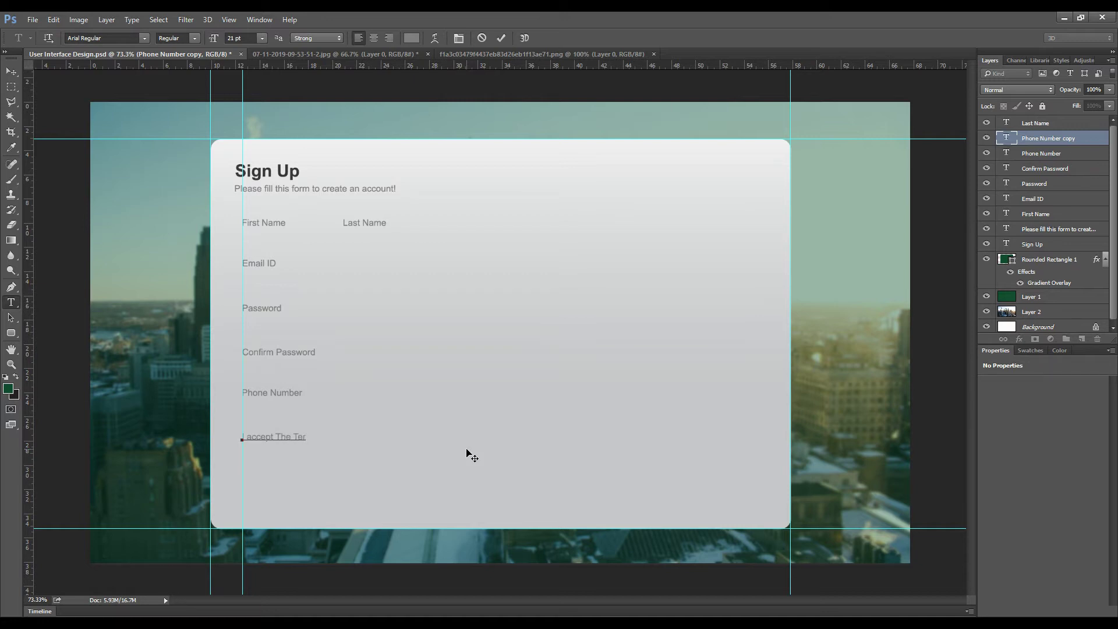
text(ms of Use & Privacy Policy)
Step: Set the terms line to 18 pt Regular, shift it slightly right, and save
drag(414, 438, 238, 440)
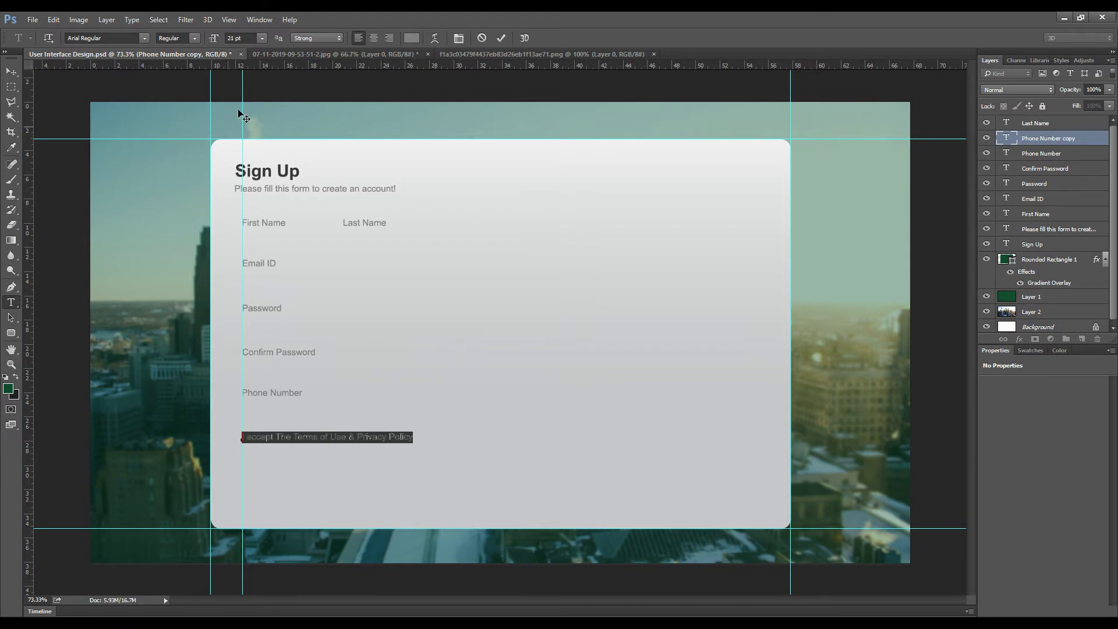
click(262, 38)
click(260, 159)
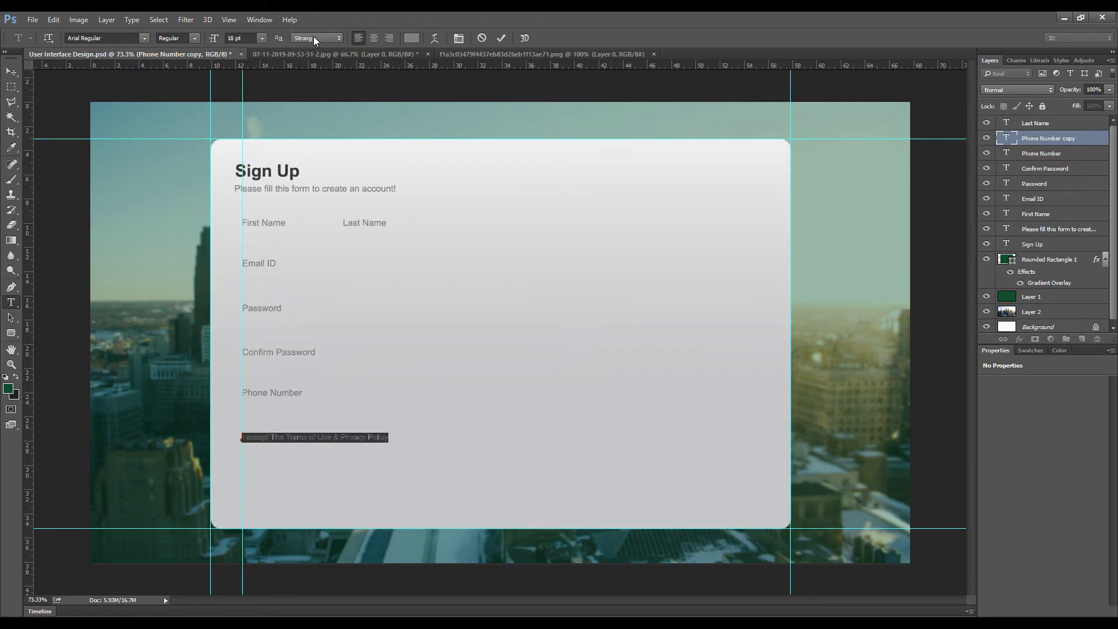
click(195, 38)
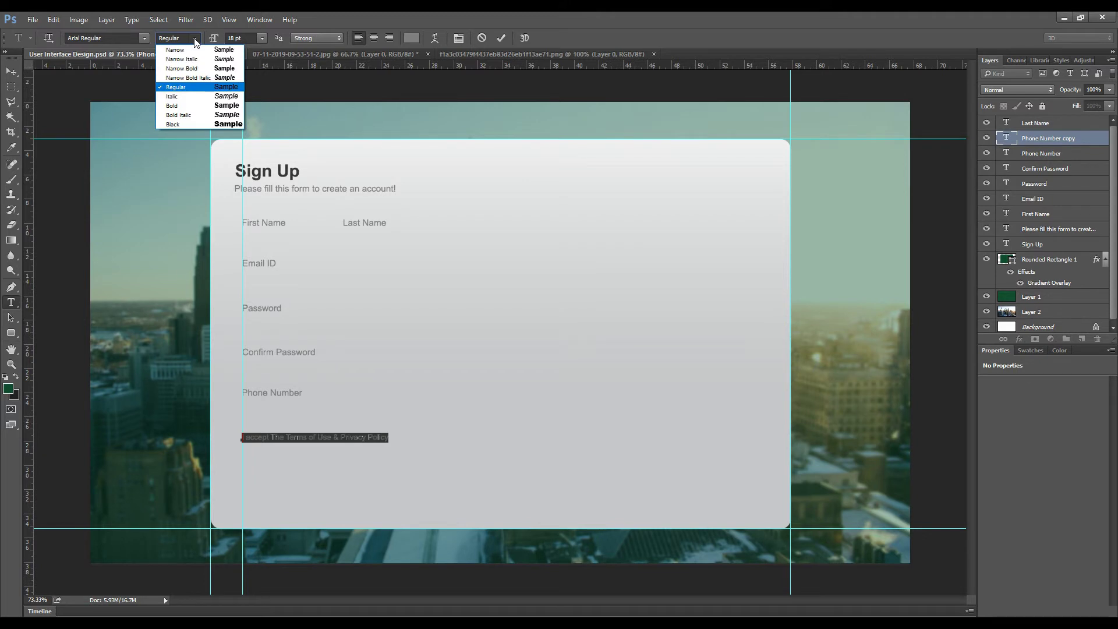
click(181, 50)
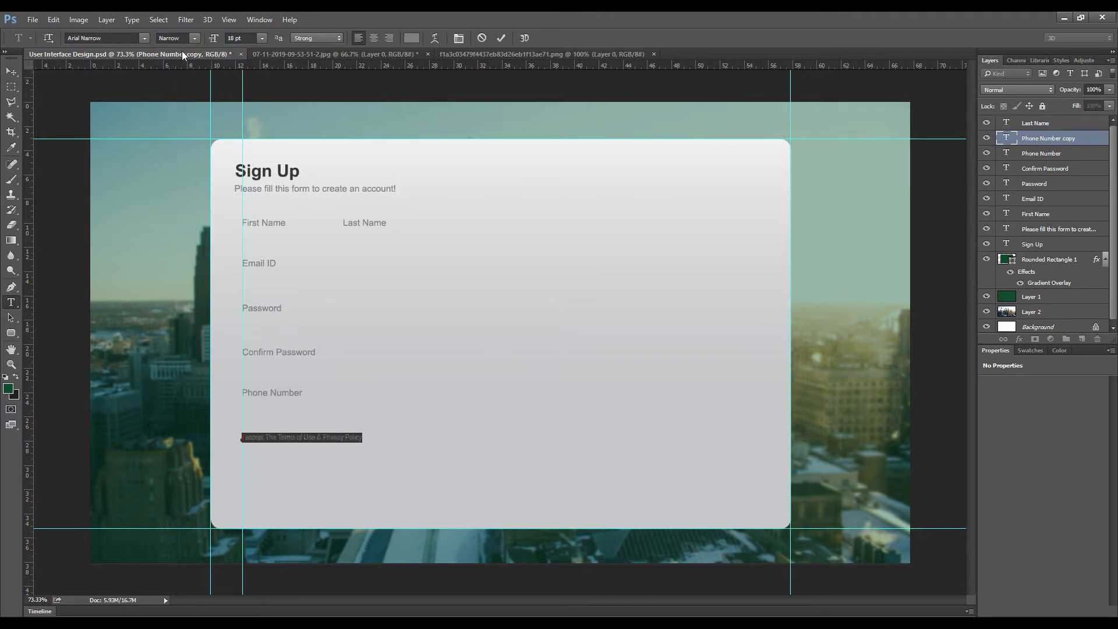
click(195, 37)
click(184, 93)
click(501, 38)
key(v)
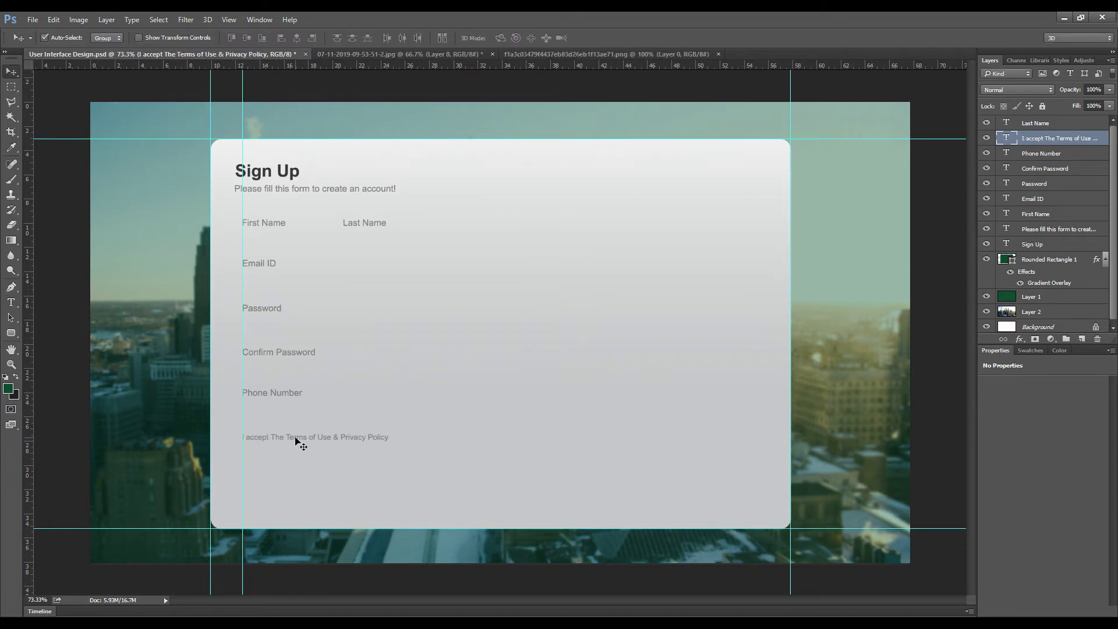
drag(296, 438, 314, 441)
key(ctrl+s)
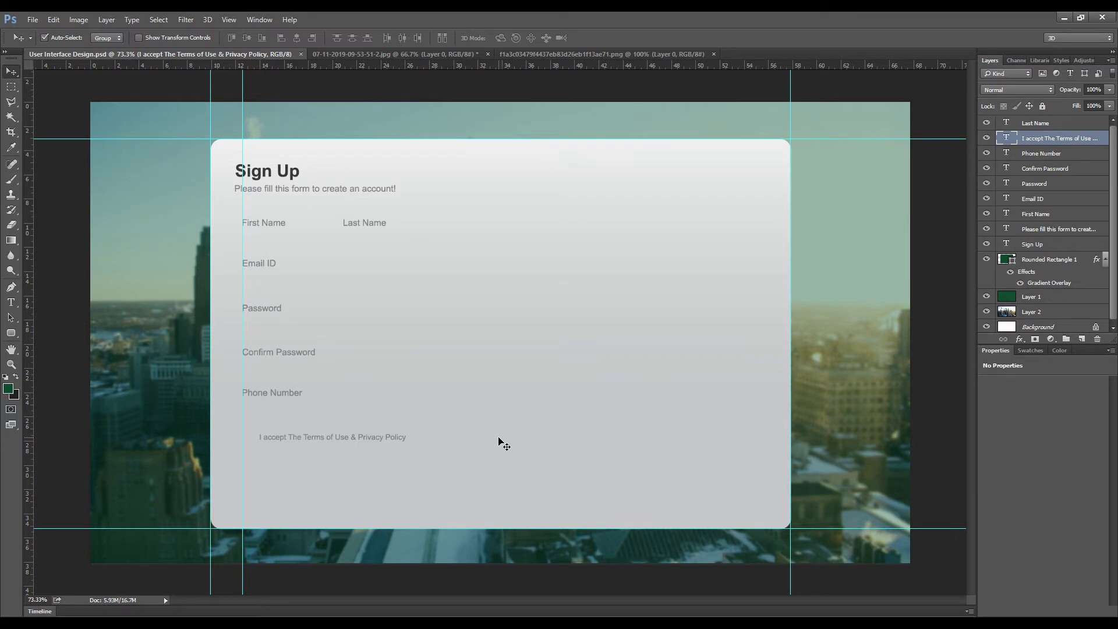
Step: Change 'The' to lowercase 'the' in the terms line
double_click(1007, 138)
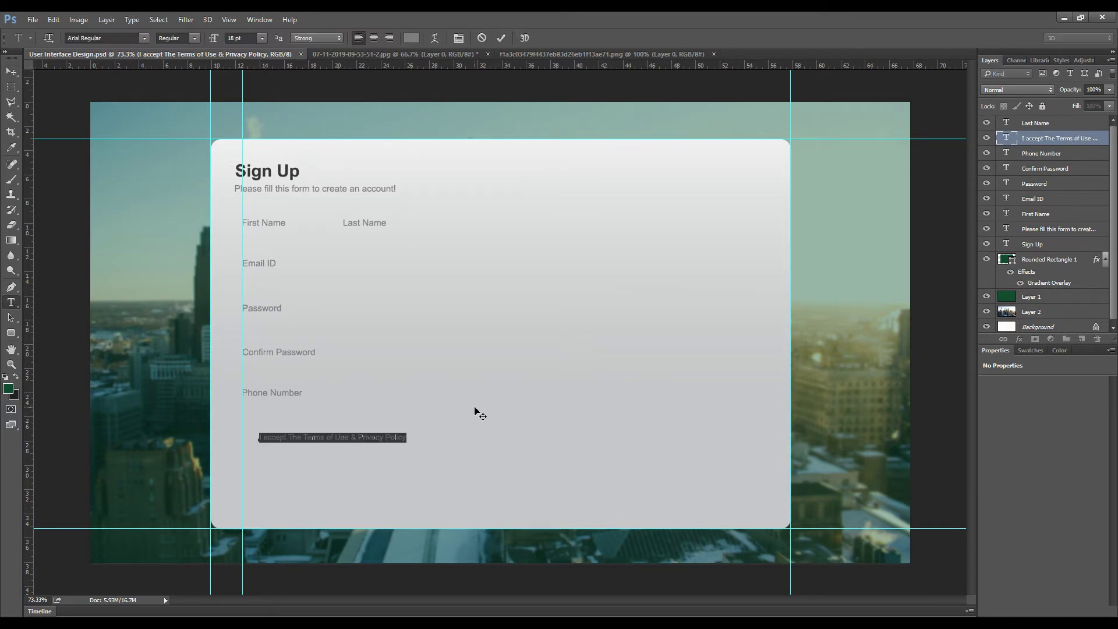
click(407, 438)
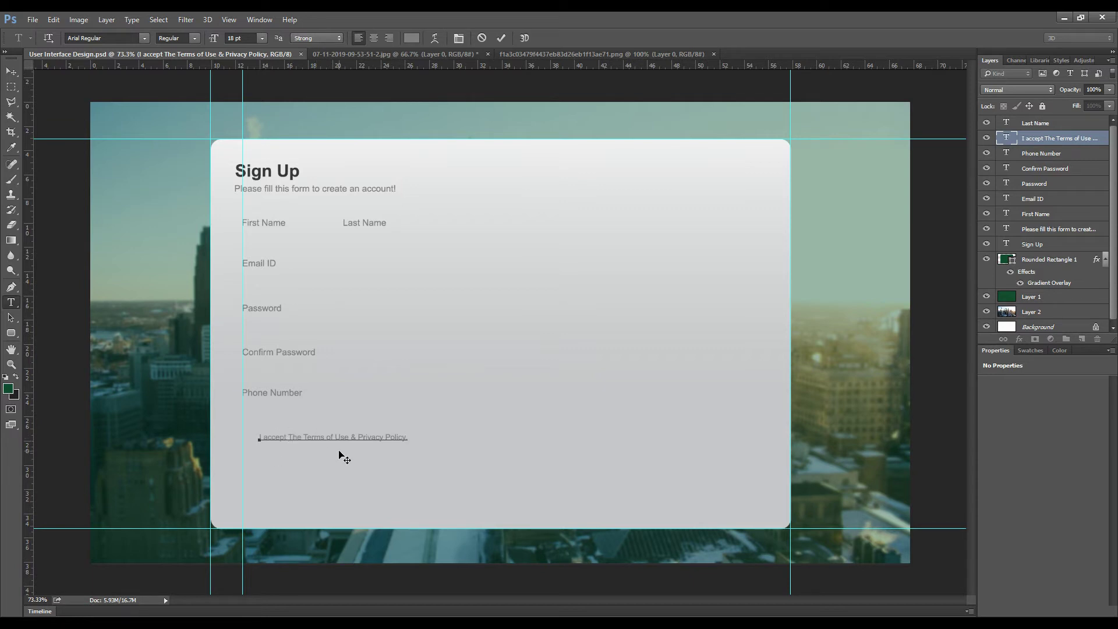
key(BackSpace)
text(t)
Step: Colour 'Terms of Use & Privacy Policy.' blue (#036aa0)
drag(300, 437, 408, 437)
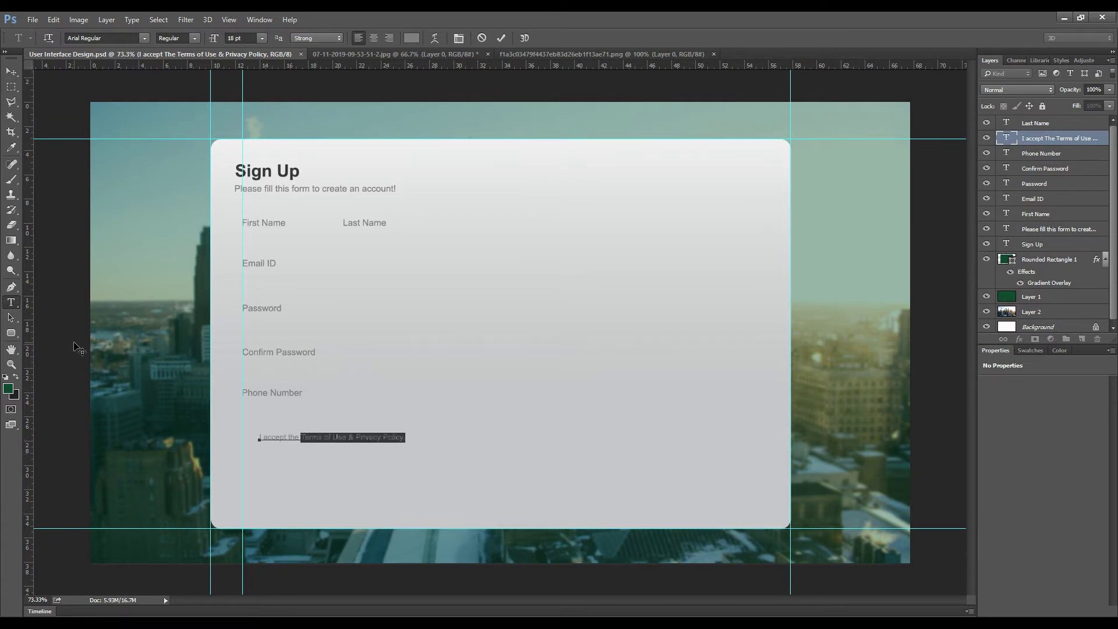
click(8, 389)
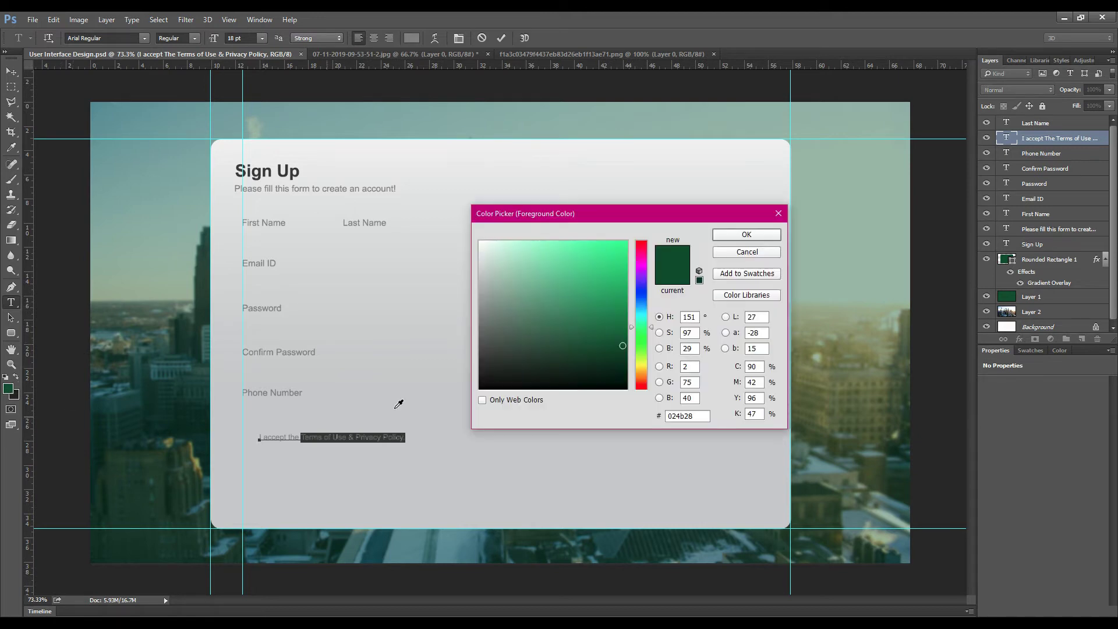
drag(641, 315, 640, 306)
click(625, 297)
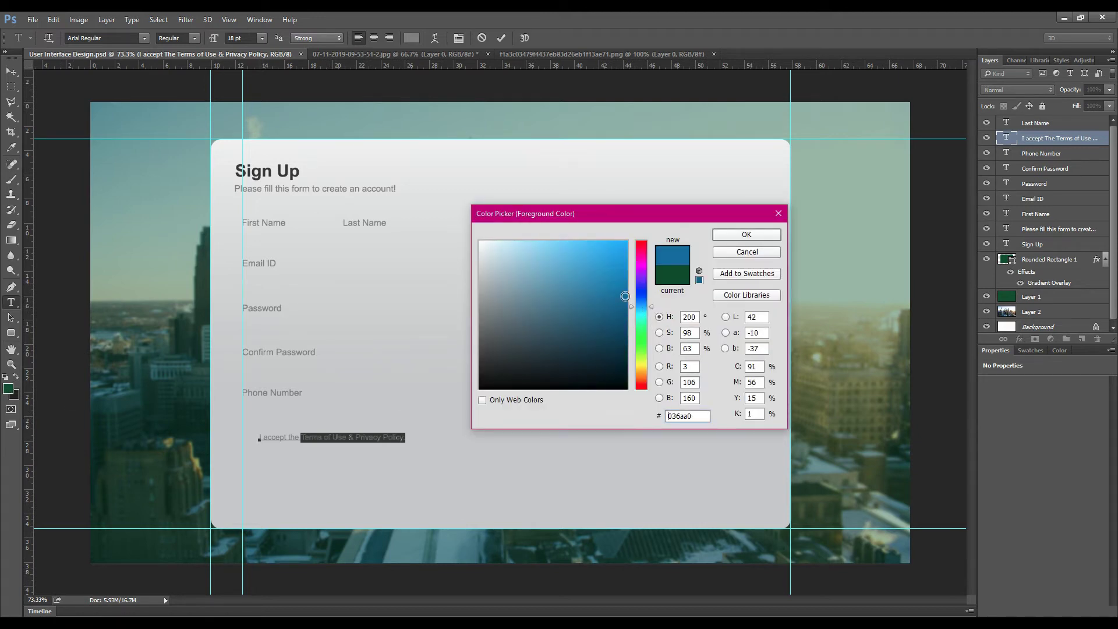
click(624, 278)
click(746, 234)
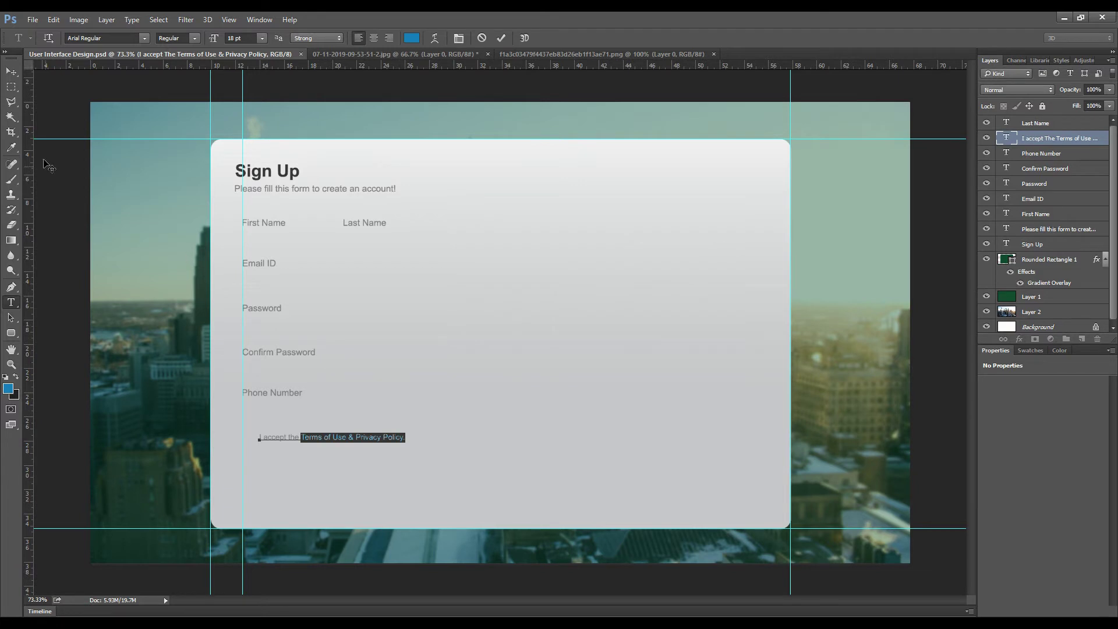
click(9, 73)
click(419, 468)
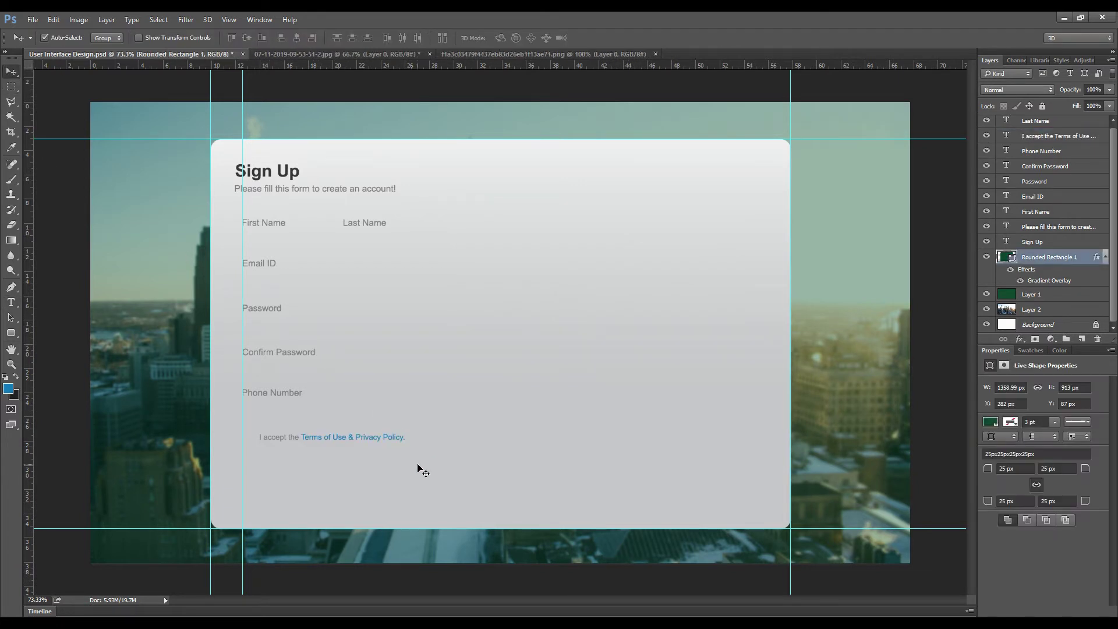
Step: Save, then draw a small circle on a new layer near the panel centre
key(ctrl+s)
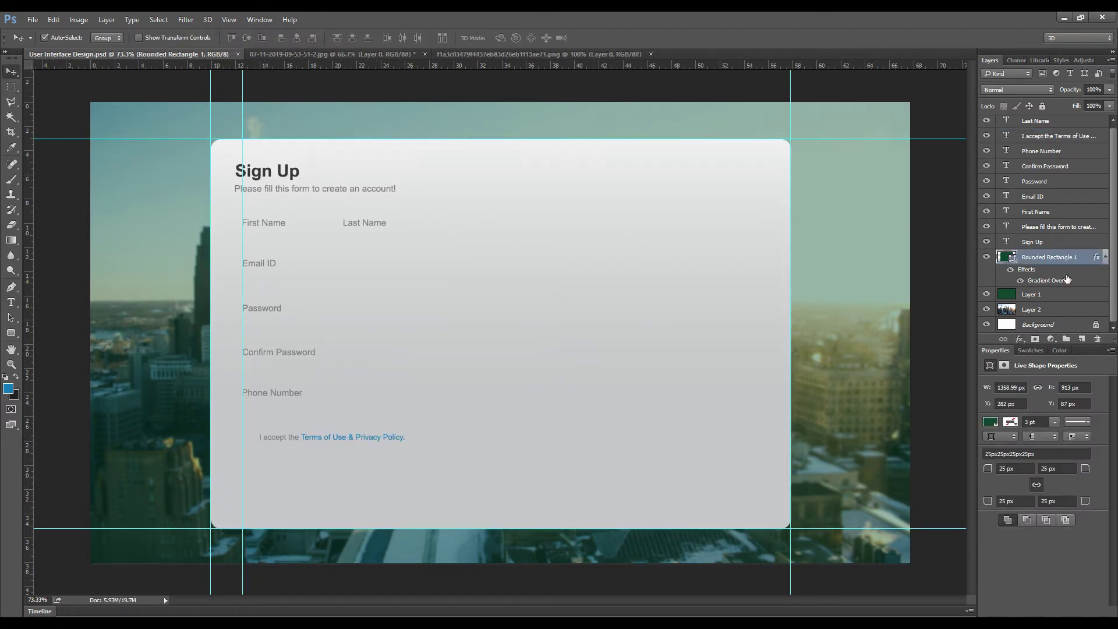
click(1081, 339)
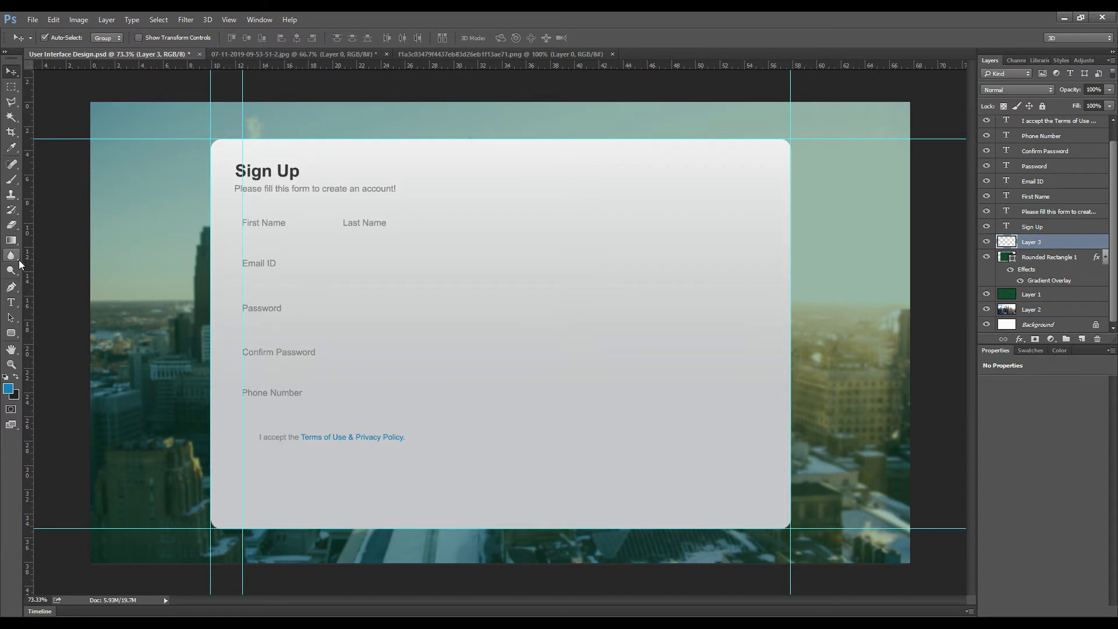
click(11, 332)
click(539, 367)
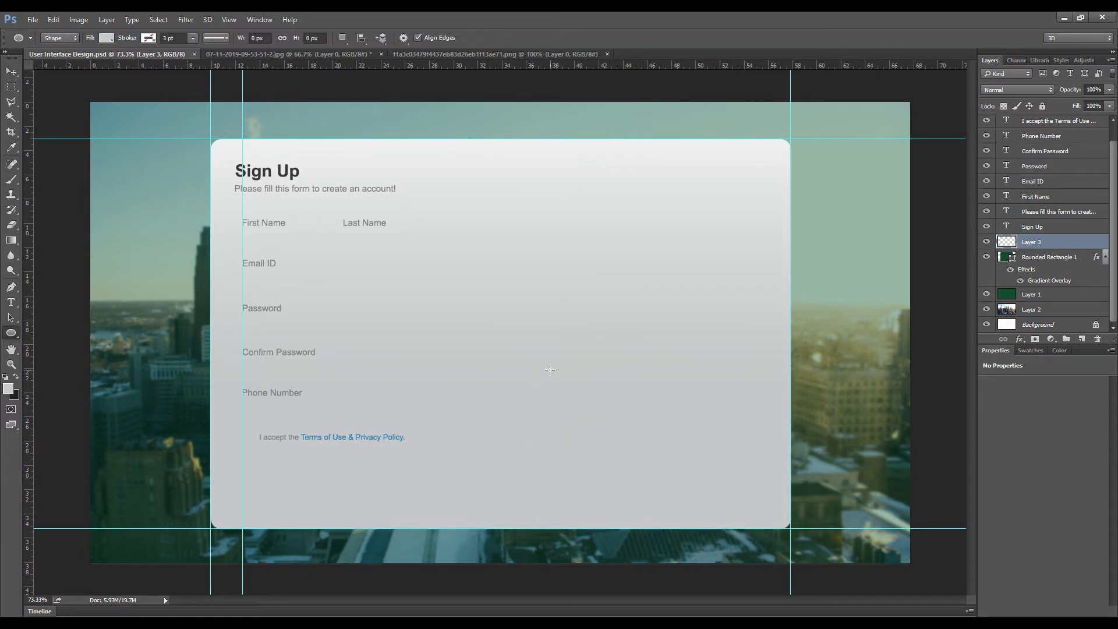
drag(541, 359, 557, 380)
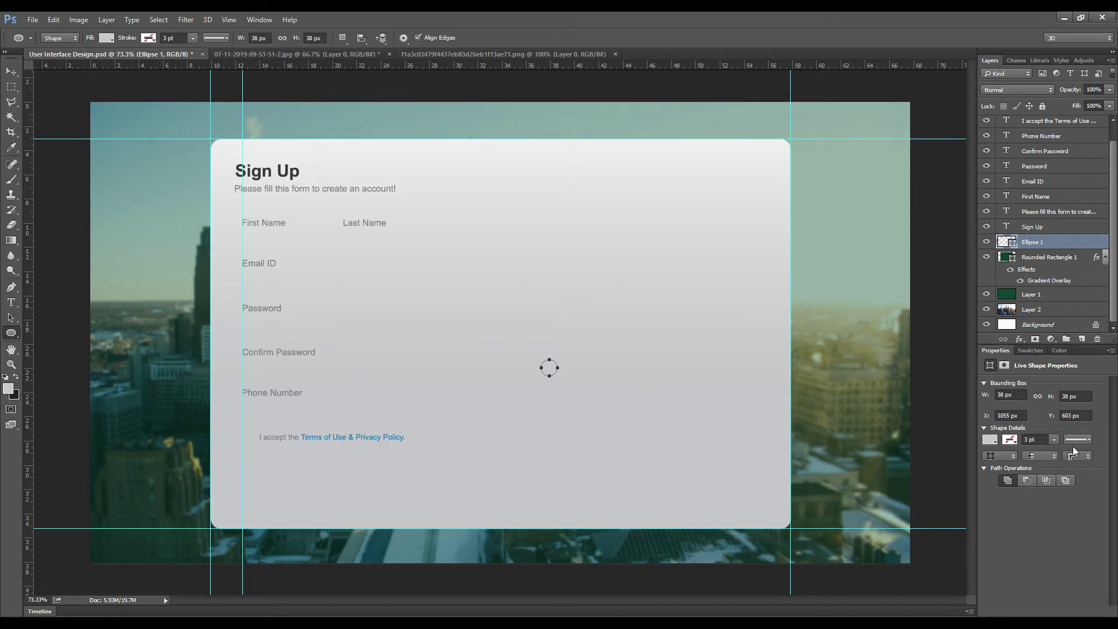
Step: Give the circle no fill and a 2 pt coloured outline
click(1055, 440)
text(2)
key(Return)
click(1014, 442)
click(995, 266)
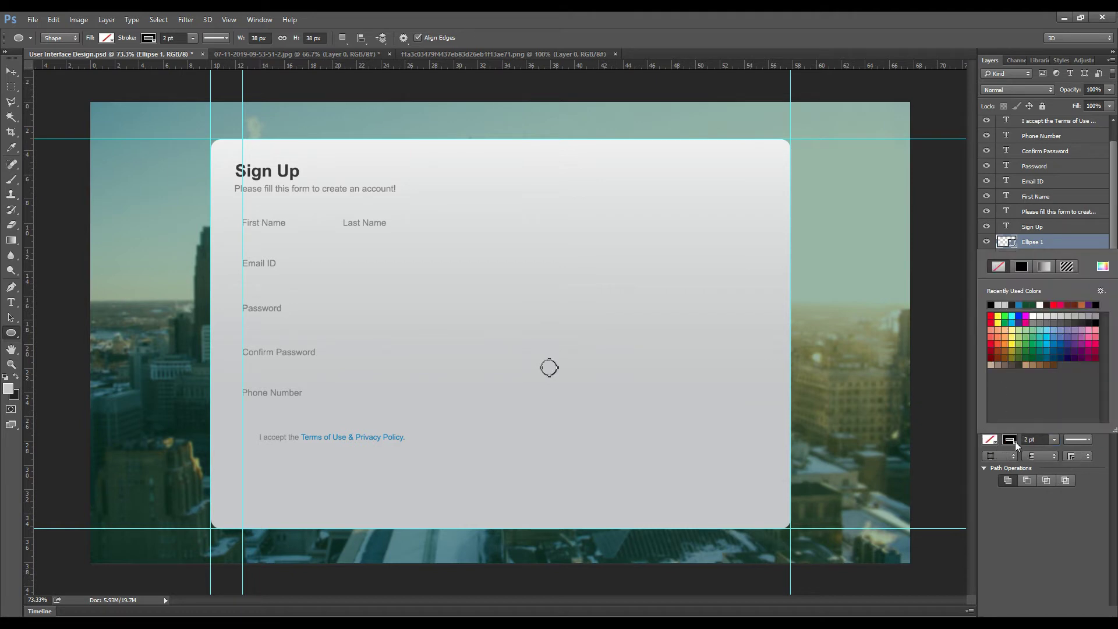
click(1014, 442)
click(1020, 366)
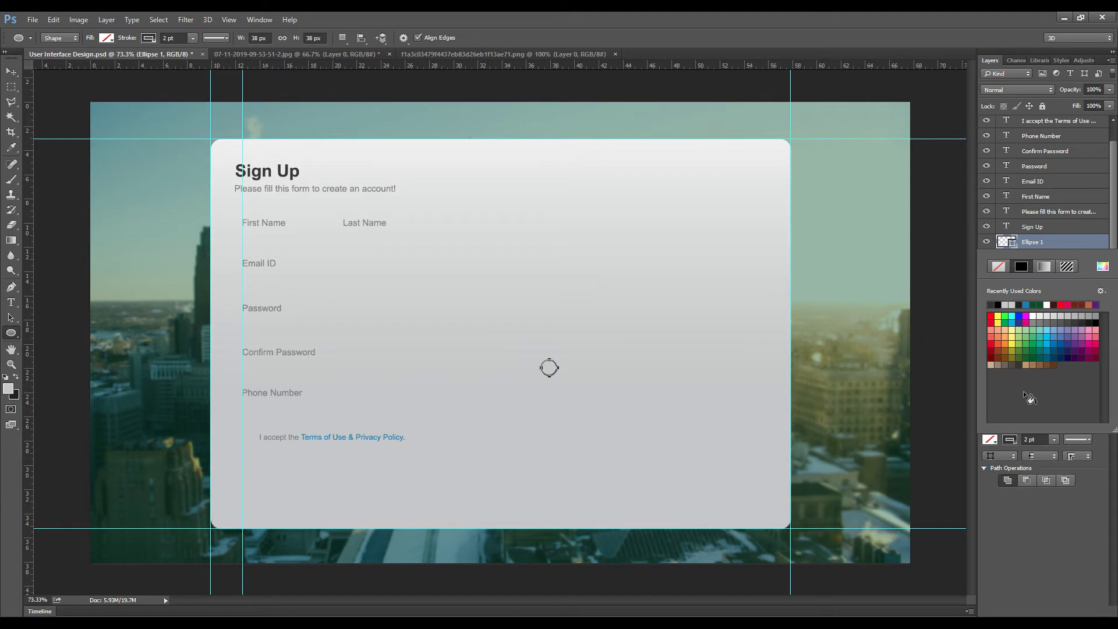
click(1061, 491)
Step: Scale the circle down to about 55% of its size
click(15, 70)
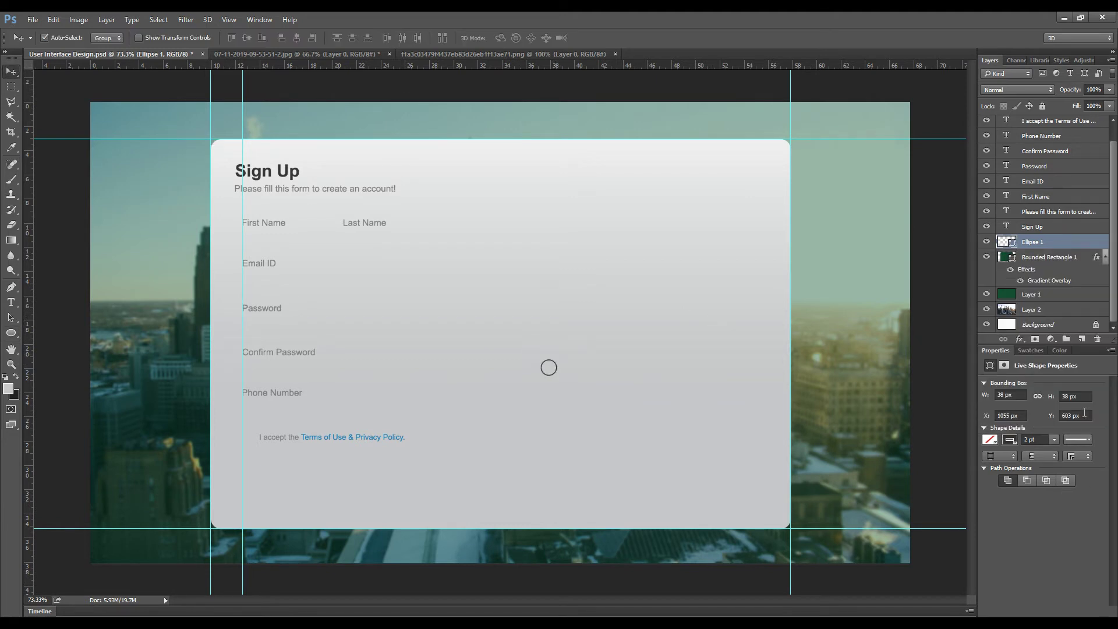
click(1021, 441)
click(1013, 440)
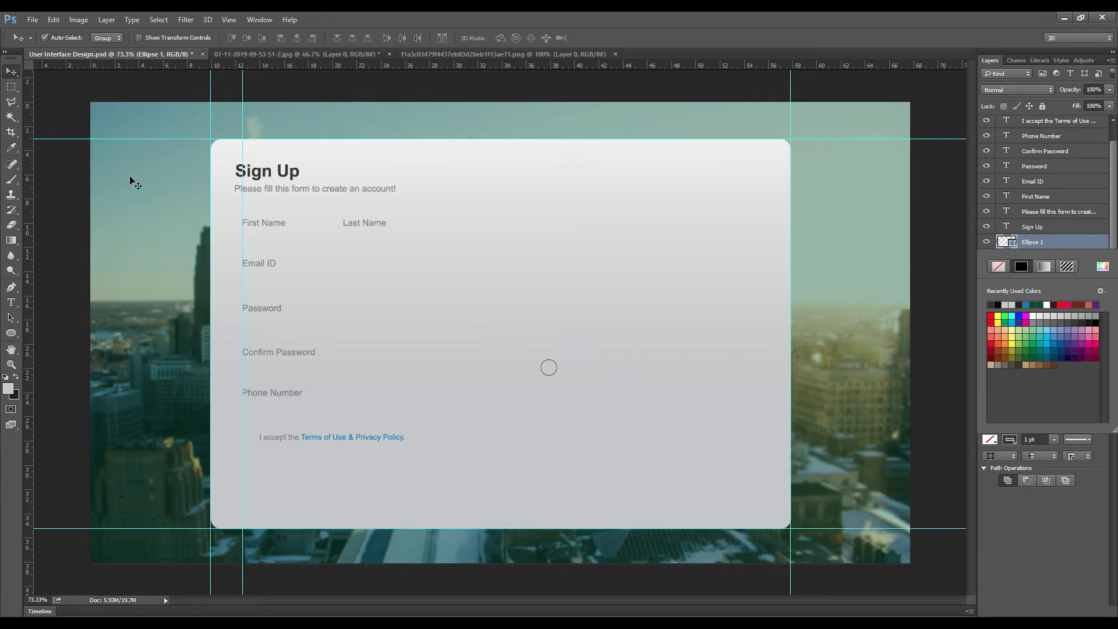
click(629, 449)
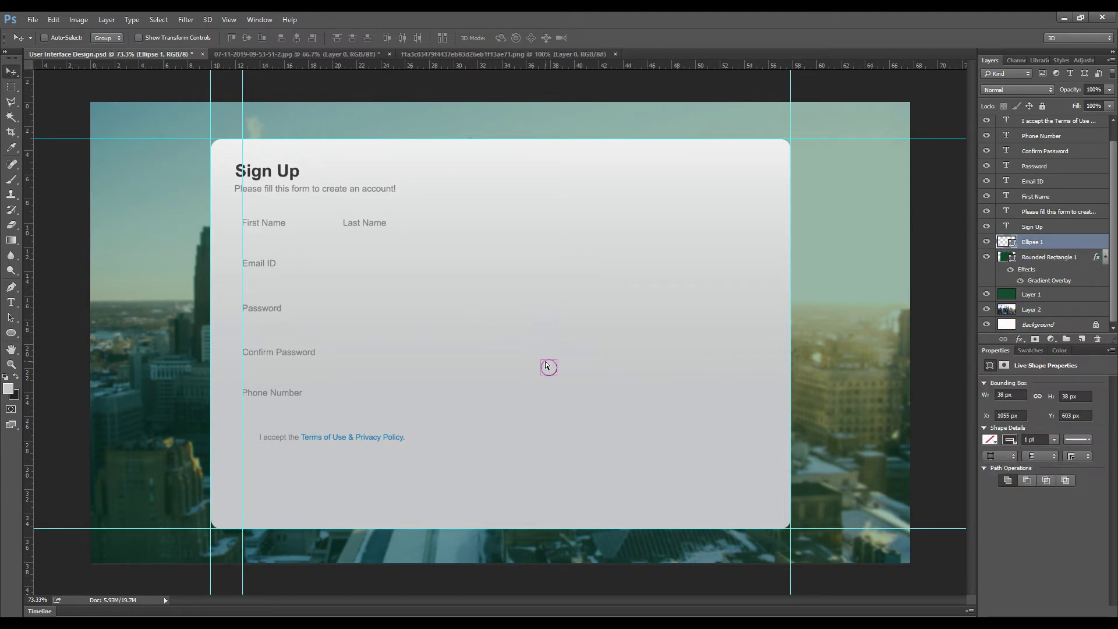
key(ctrl+t)
drag(538, 359, 548, 366)
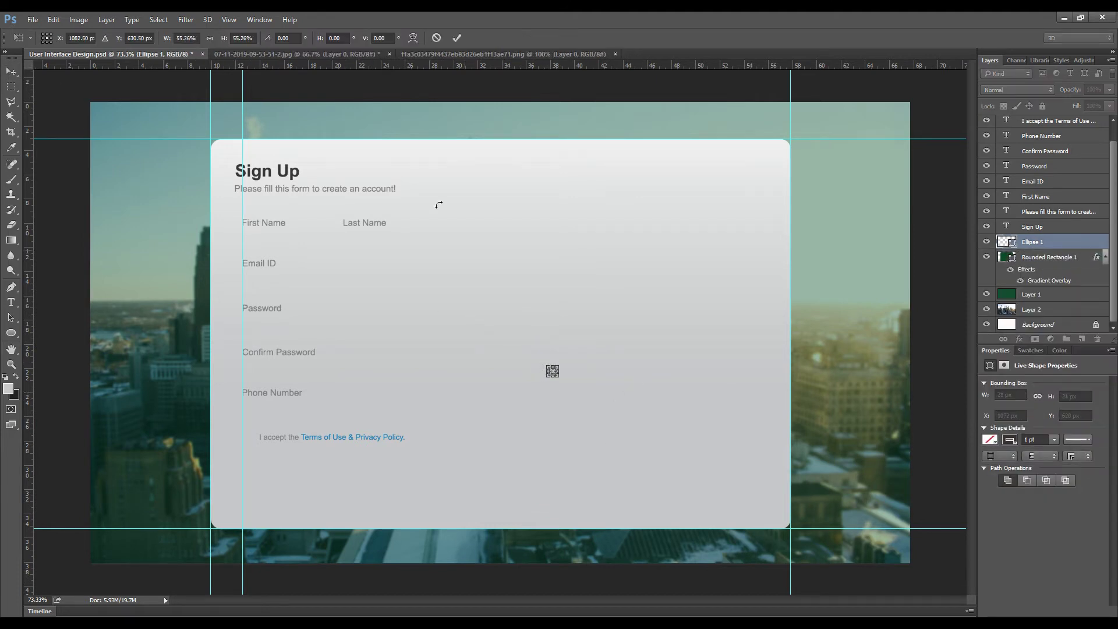
Step: Commit the resize and move the circle beside the terms line
click(456, 38)
click(584, 377)
drag(554, 378, 256, 441)
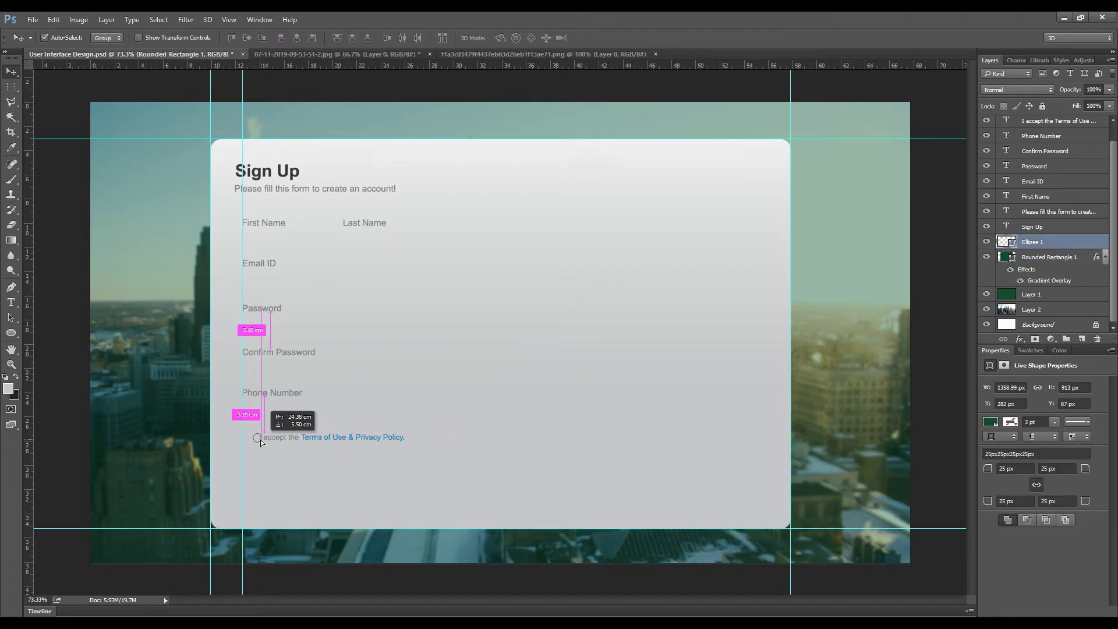
key(Left)
key(Left)
key(Left)
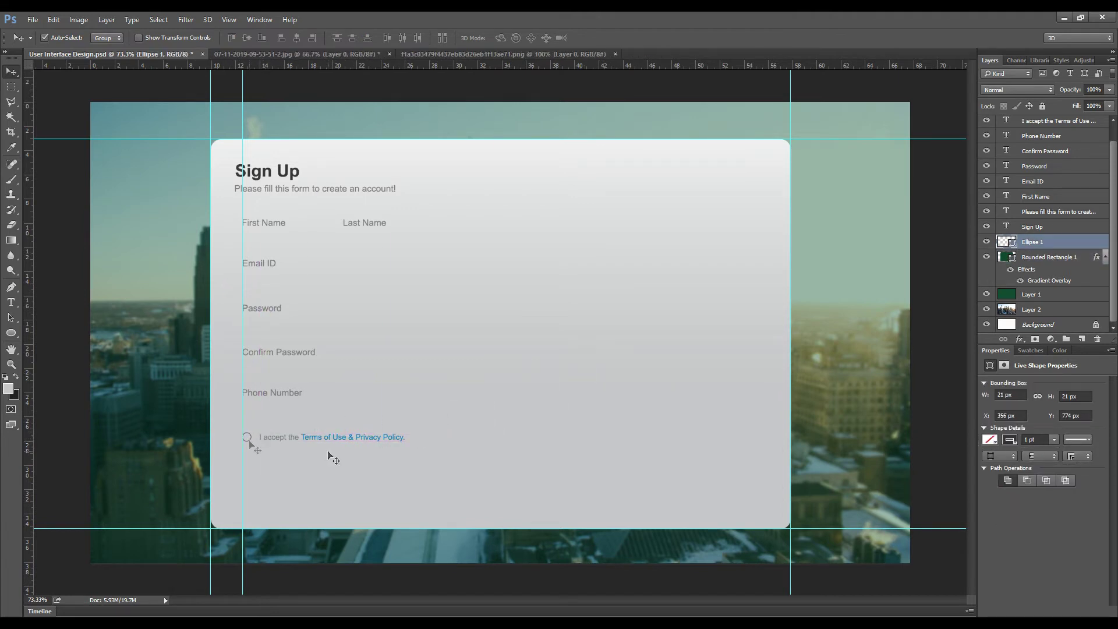
key(Right)
Step: Nudge the terms text toward the circle and save
click(273, 441)
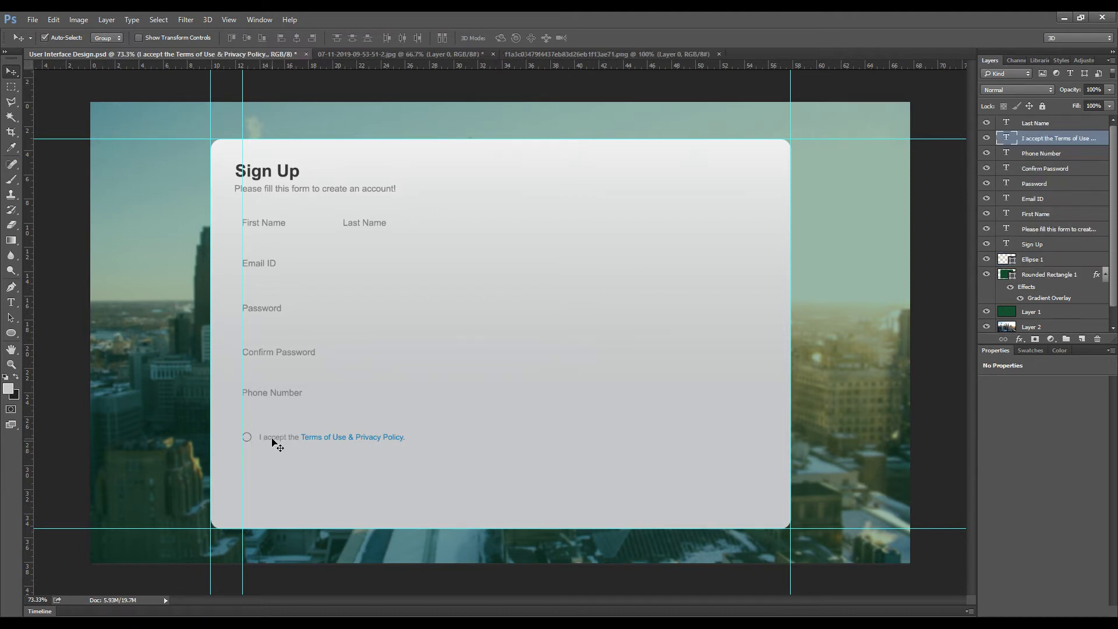
key(Down)
key(Up)
key(Up)
key(Left)
key(Left)
key(Left)
key(Left)
key(Left)
key(Left)
key(ctrl+s)
Step: Recolour the circle's outline and enter a 0.7 pt stroke width
click(250, 444)
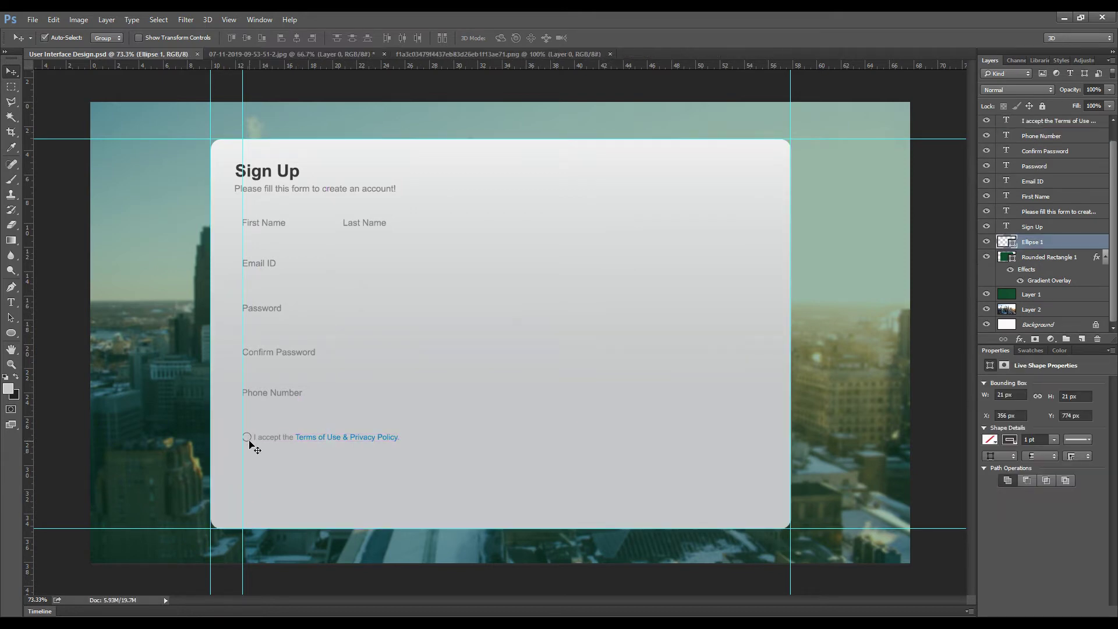
click(1011, 440)
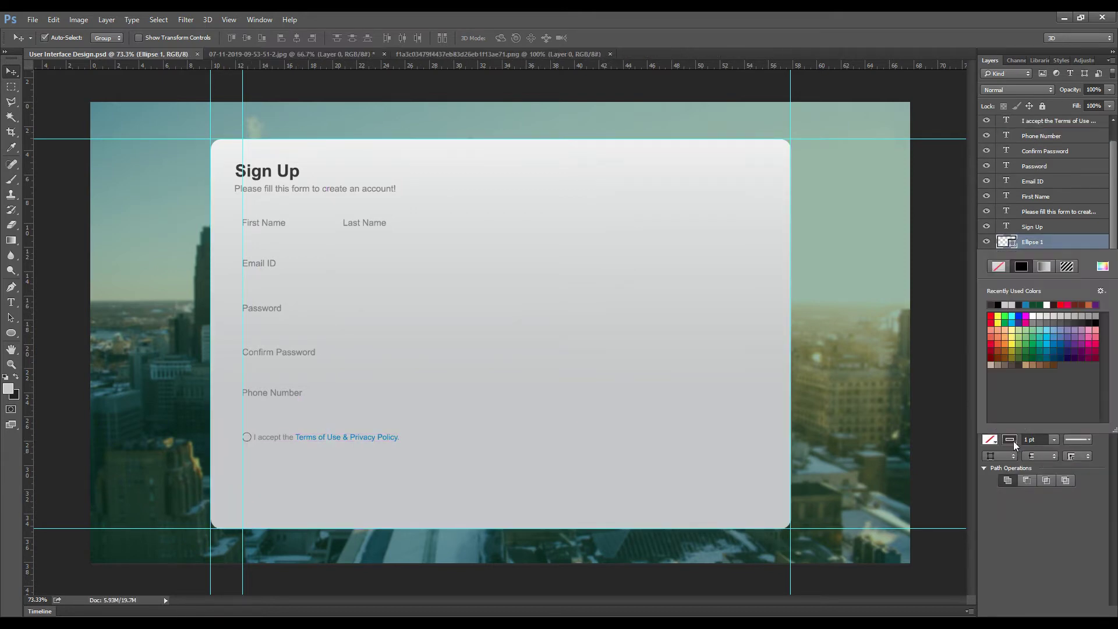
click(1017, 360)
click(1084, 523)
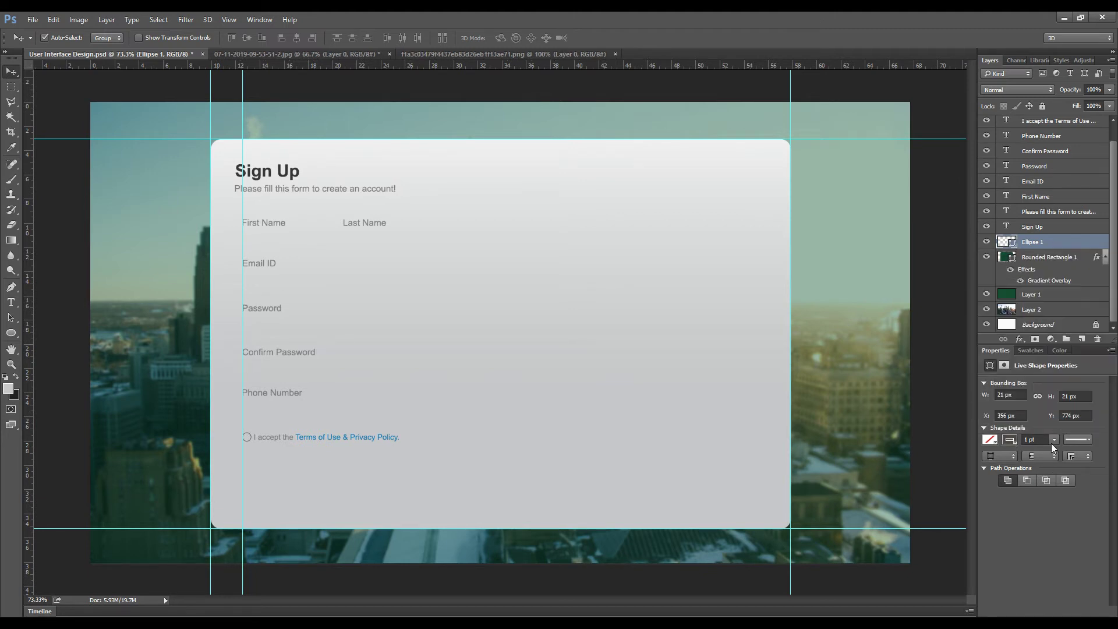
click(1053, 440)
click(1029, 440)
text(0.7)
Step: Set the form panel shape's fill to none
click(560, 411)
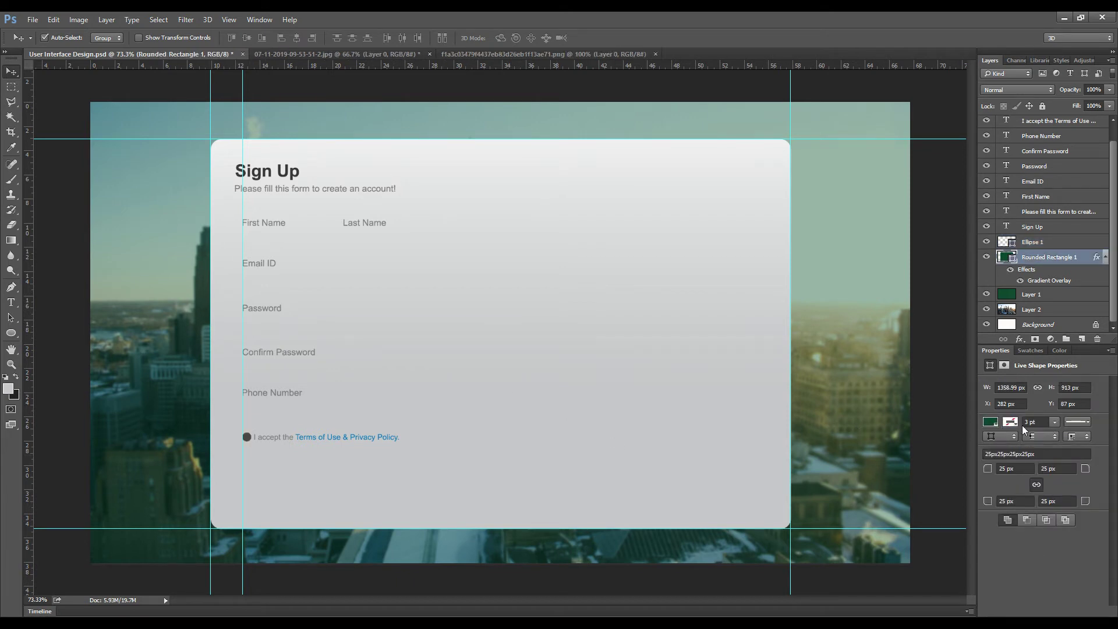
click(990, 422)
click(997, 445)
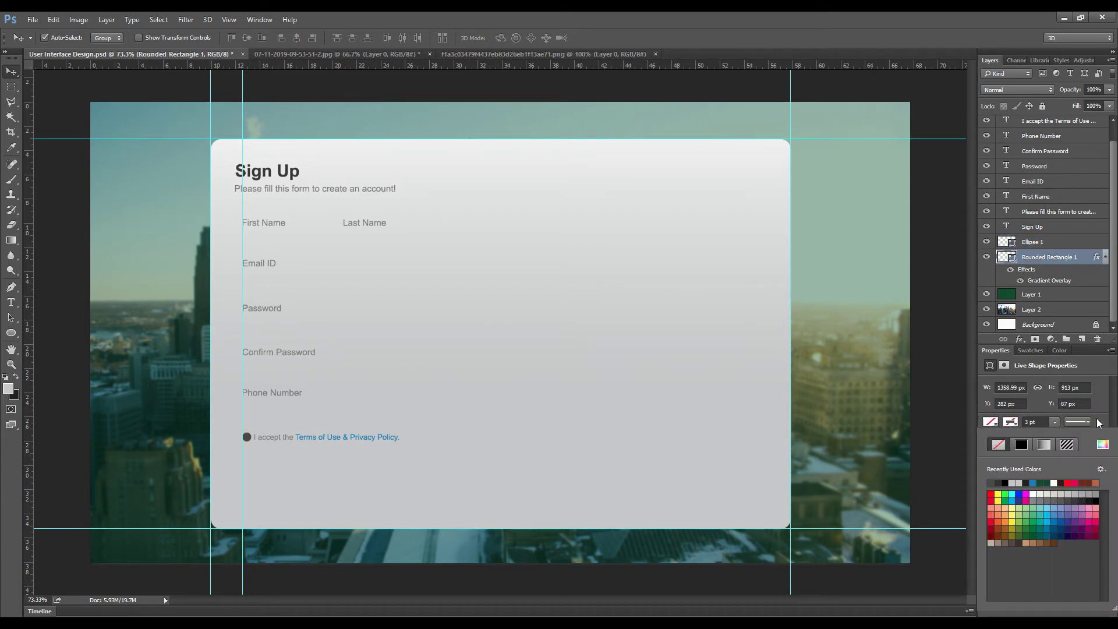
click(1102, 408)
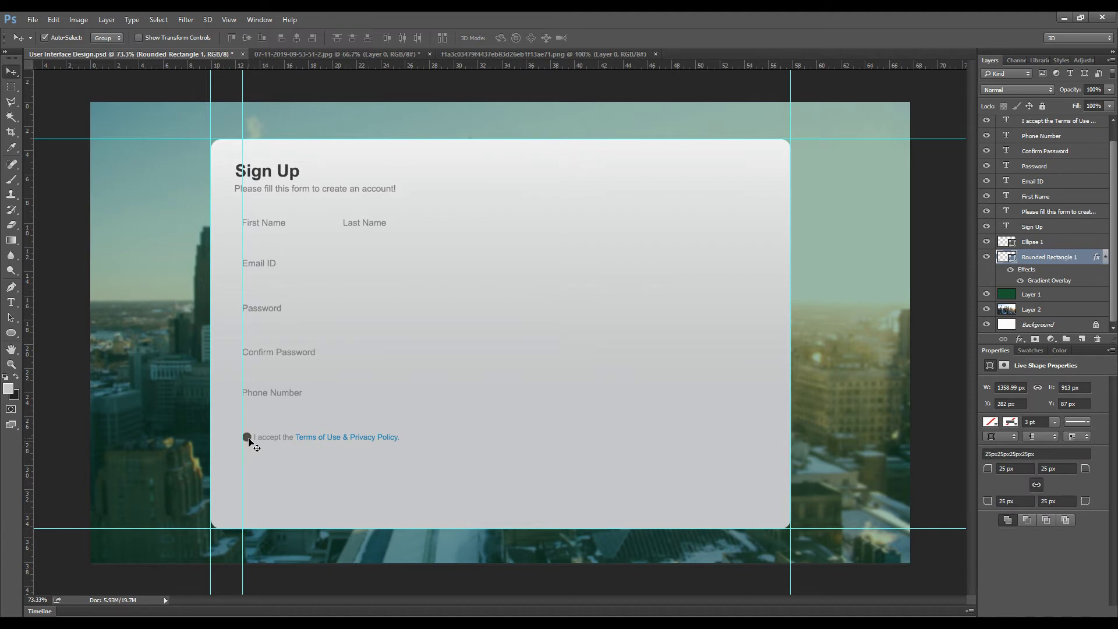
Step: Apply the checkbox circle's 0.7 pt stroke width and save the document
click(247, 439)
click(990, 439)
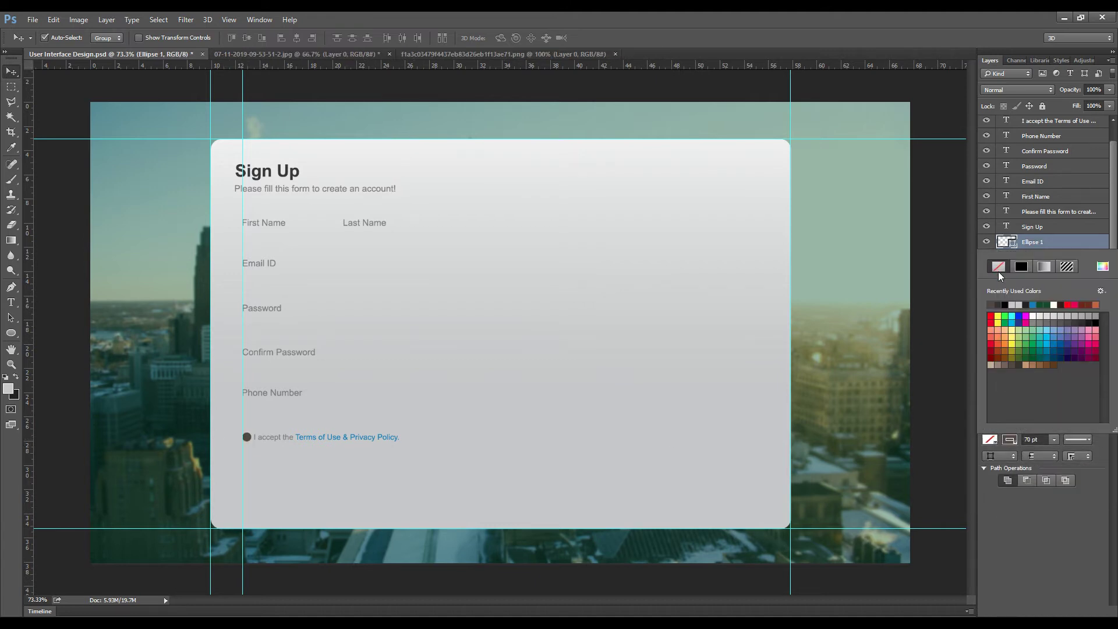
click(1028, 537)
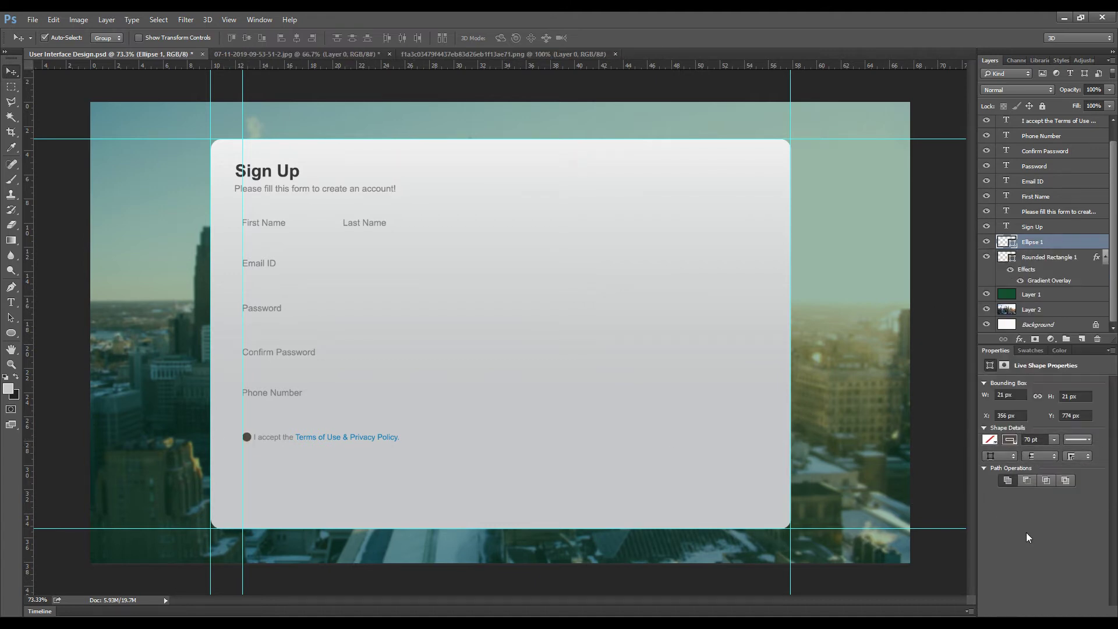
click(1029, 439)
text(0)
text(.70)
key(Return)
key(ctrl+s)
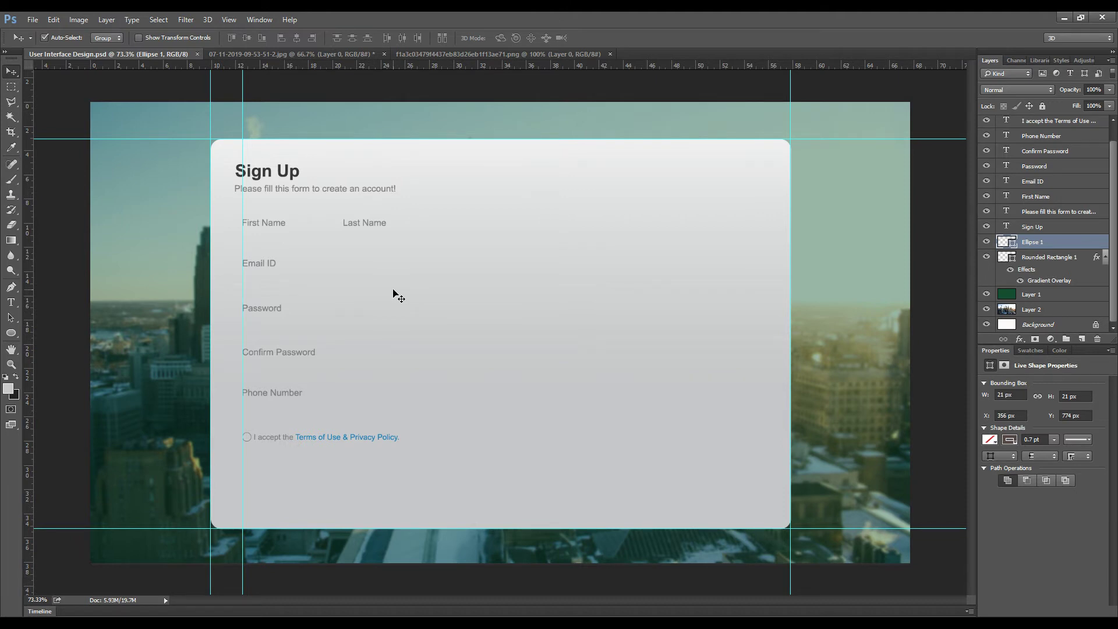
Step: Duplicate the Sign Up title near the panel bottom as 30 pt white text
click(269, 173)
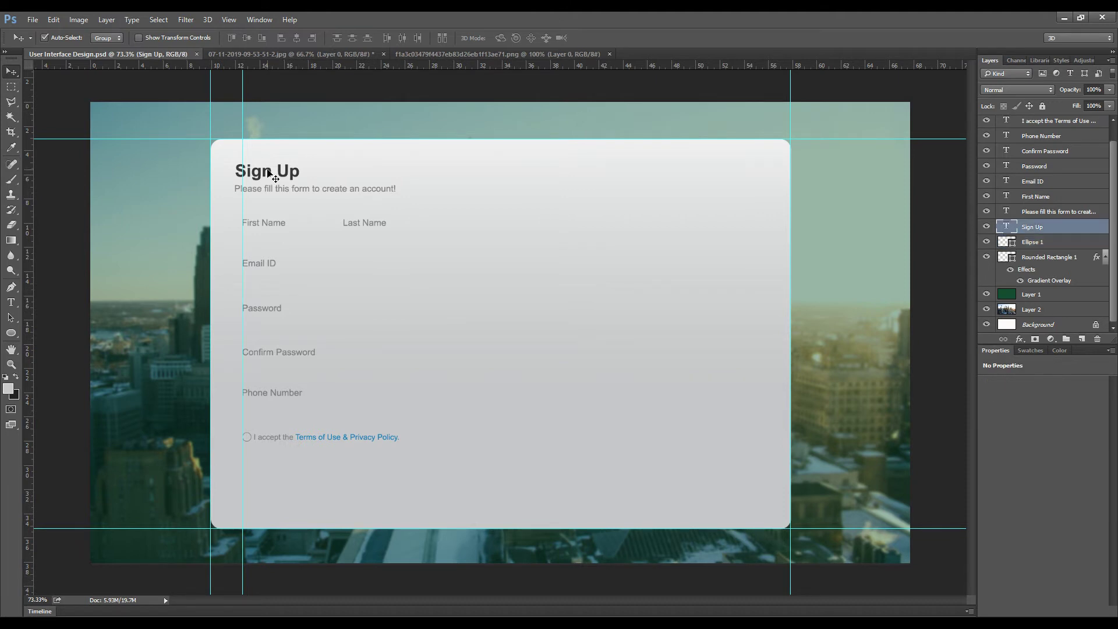
drag(274, 176, 278, 475)
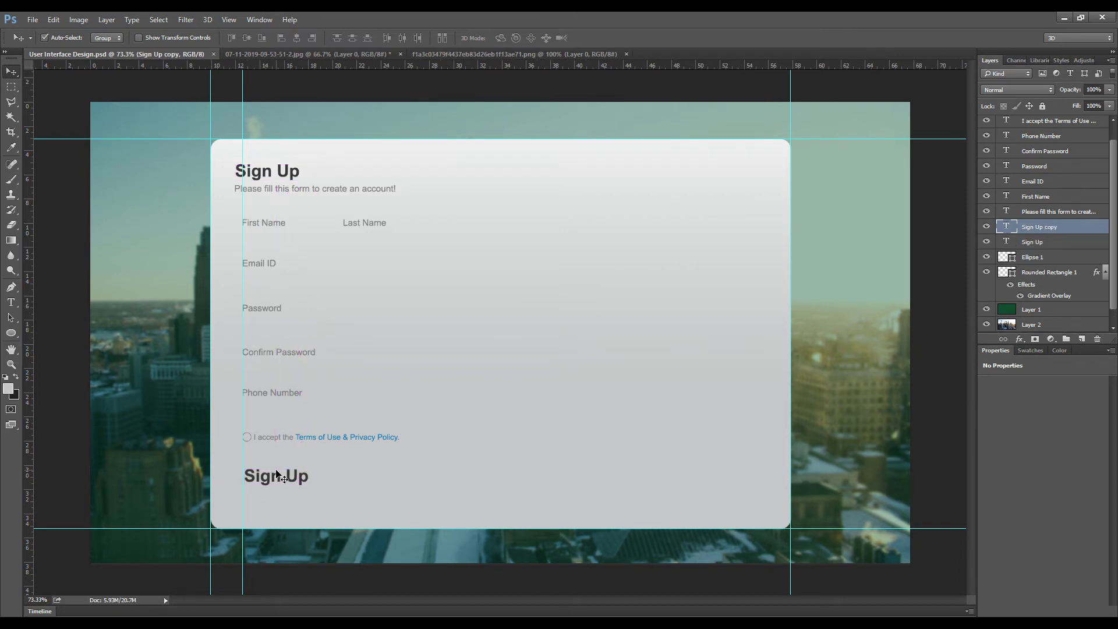
double_click(998, 226)
click(261, 38)
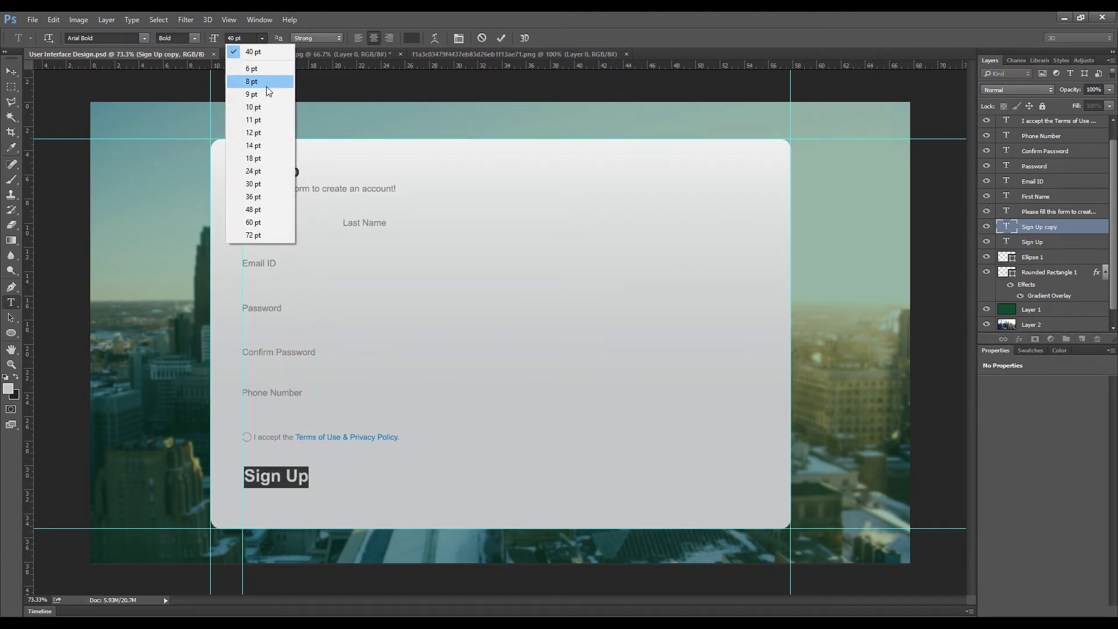
click(254, 184)
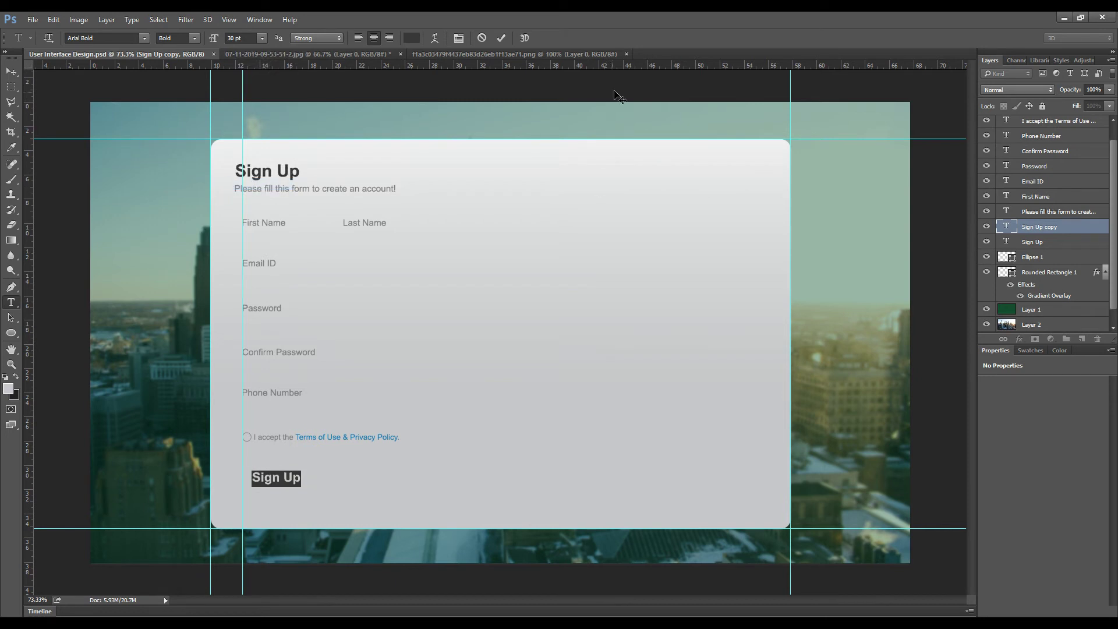
click(415, 38)
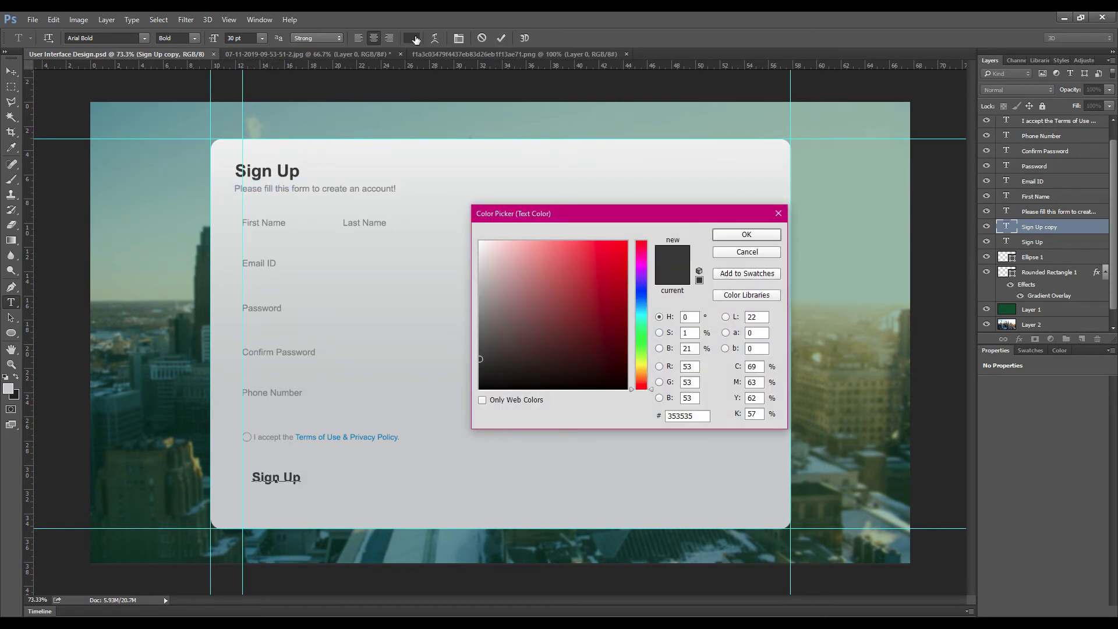
click(481, 265)
click(746, 234)
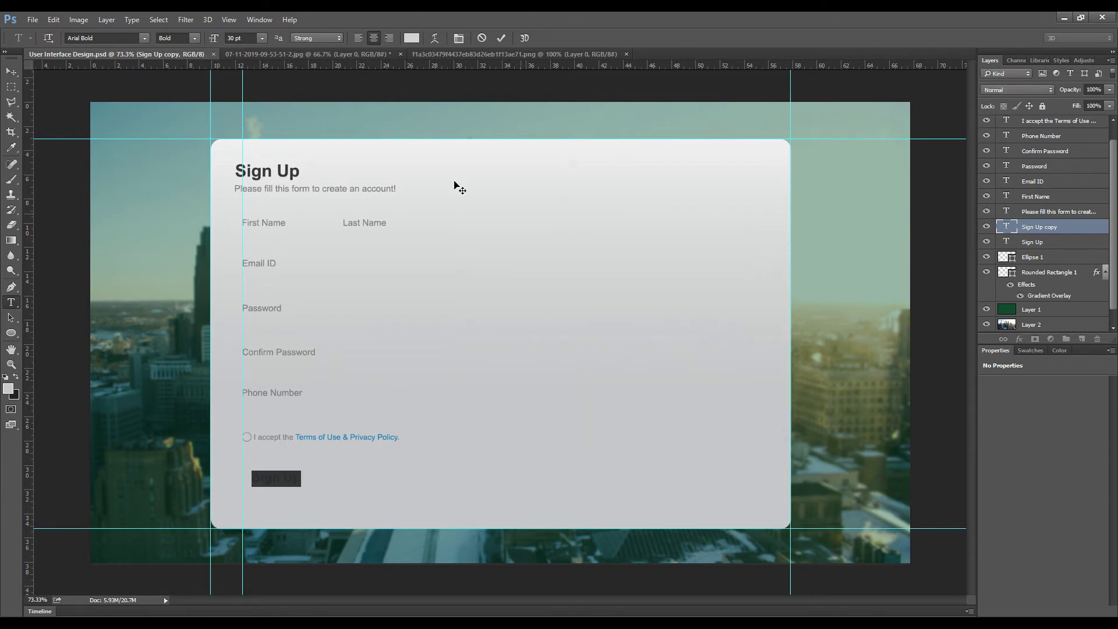
click(501, 38)
key(v)
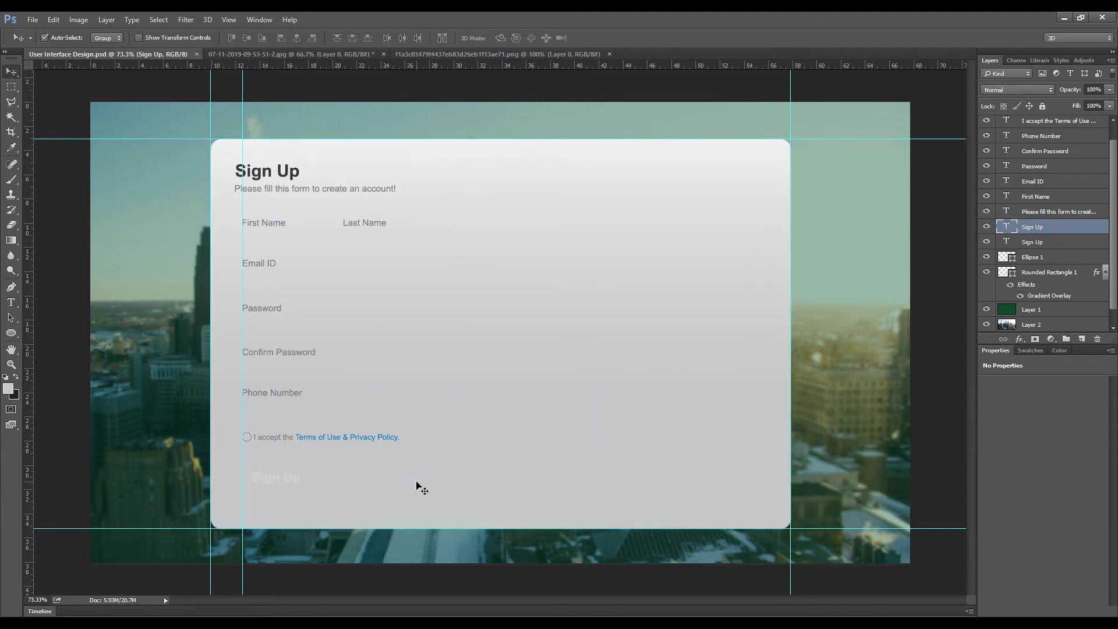
Step: Draw a rounded rectangle on a new layer below the terms line
click(486, 465)
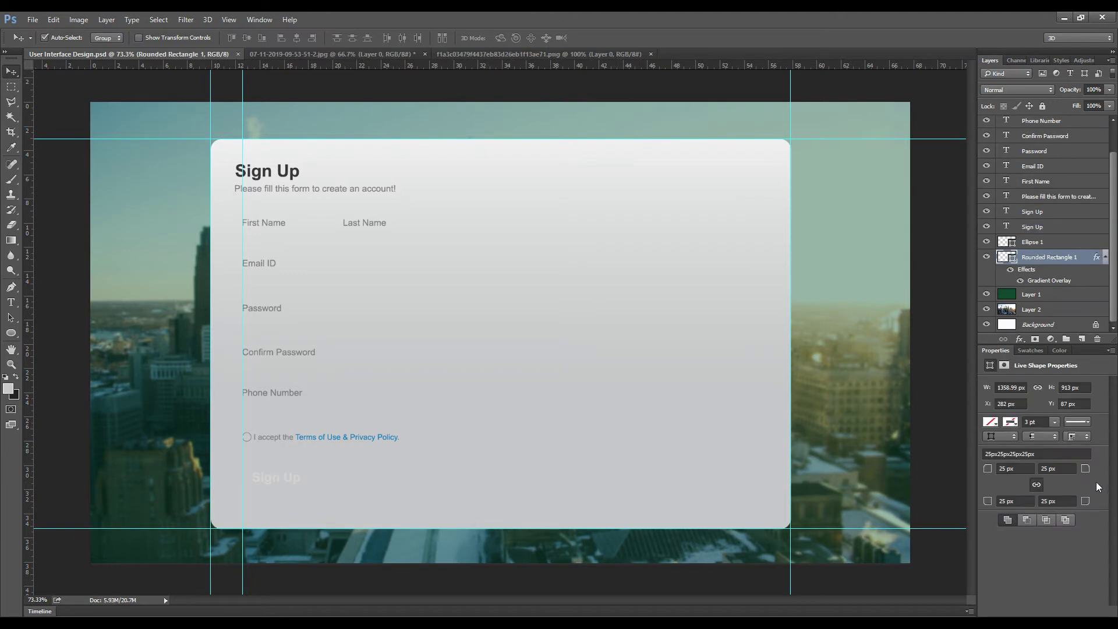
click(1082, 339)
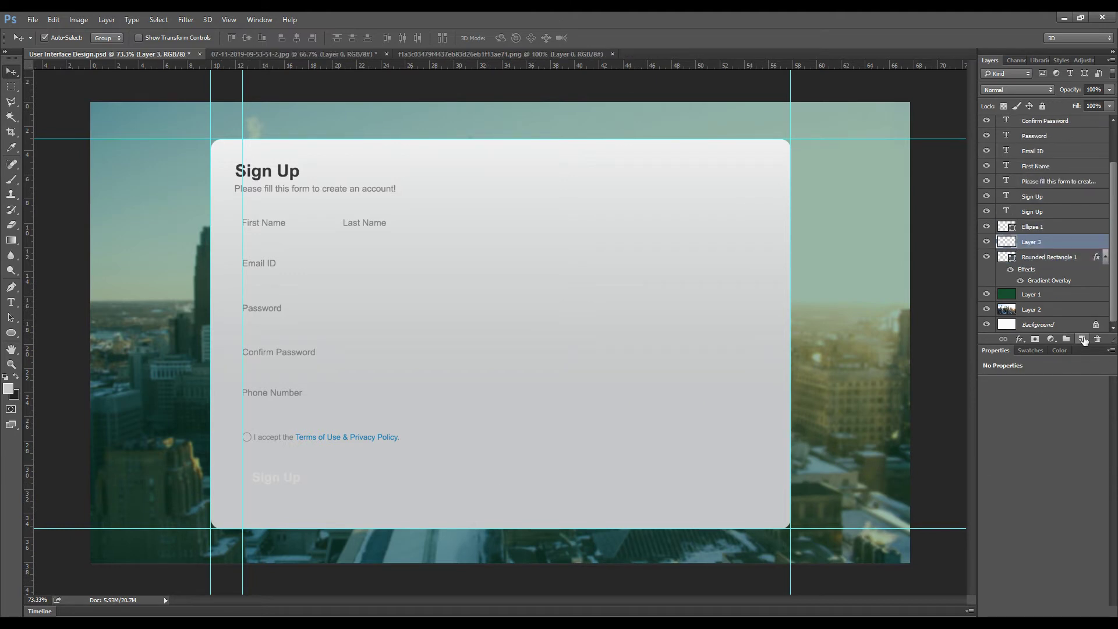
click(11, 333)
click(51, 341)
drag(352, 471, 426, 494)
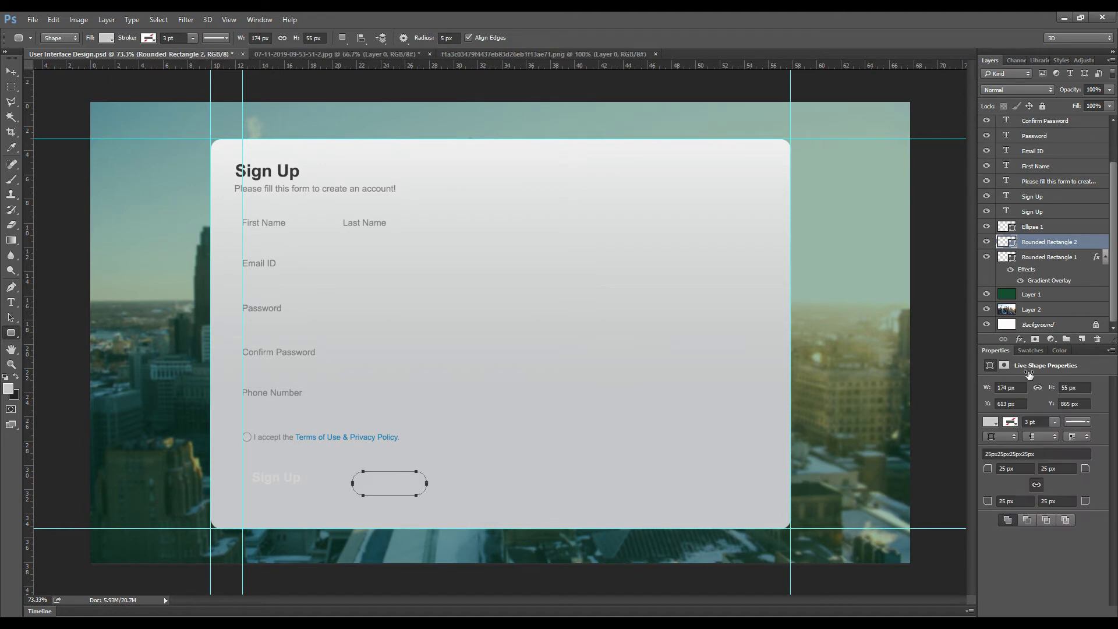
Step: Give the button shape 20 px corner radii and a steel-blue fill
double_click(1005, 468)
text(20)
key(Tab)
click(990, 422)
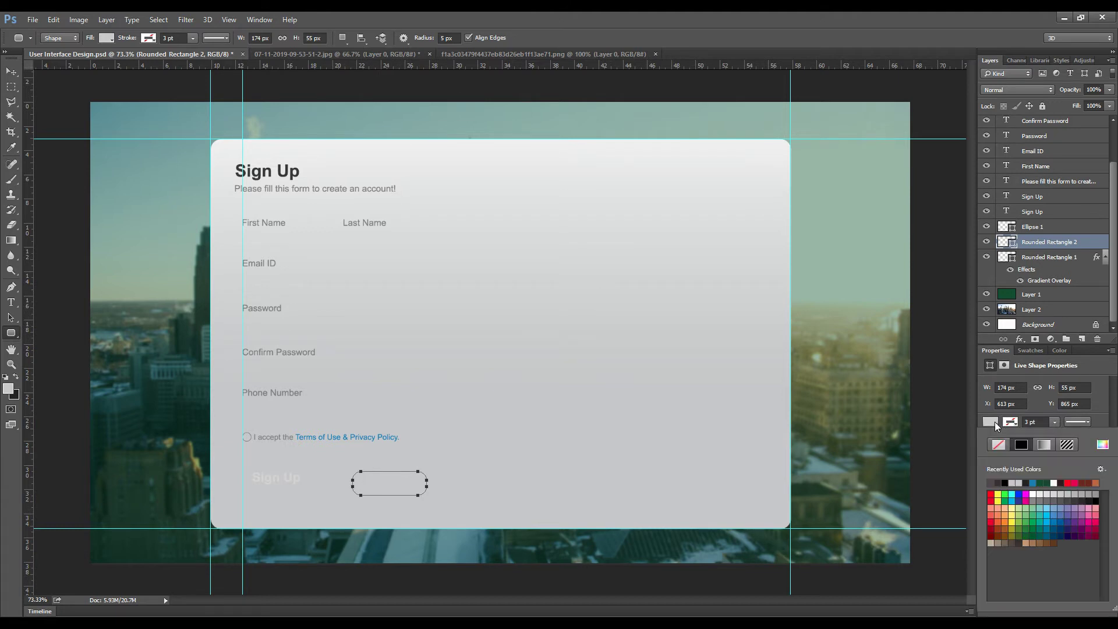
click(1006, 495)
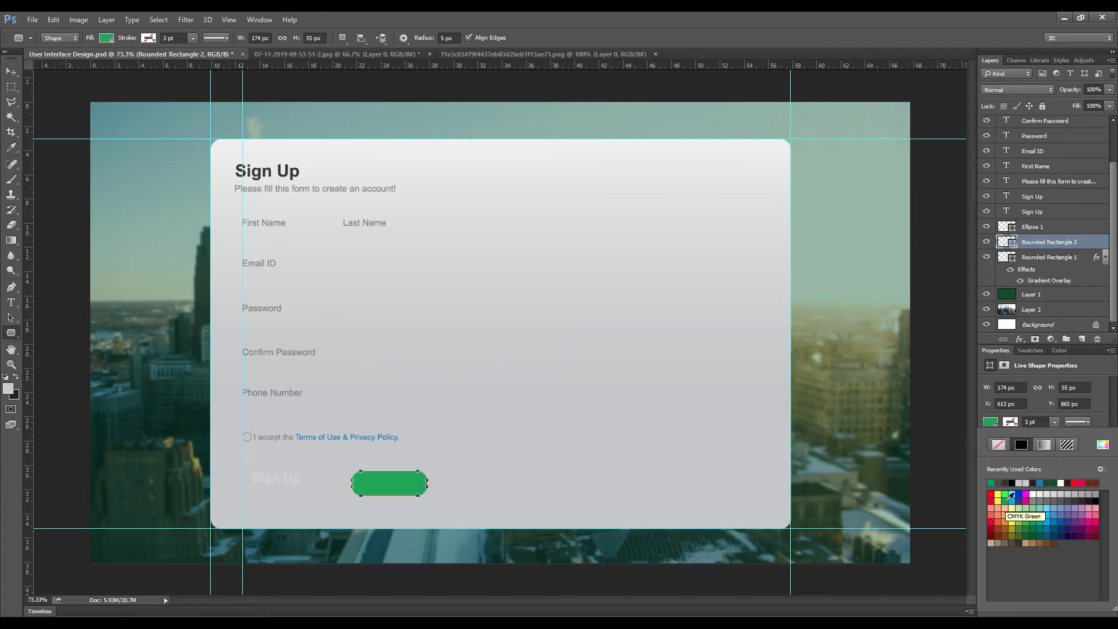
click(1012, 495)
click(1020, 497)
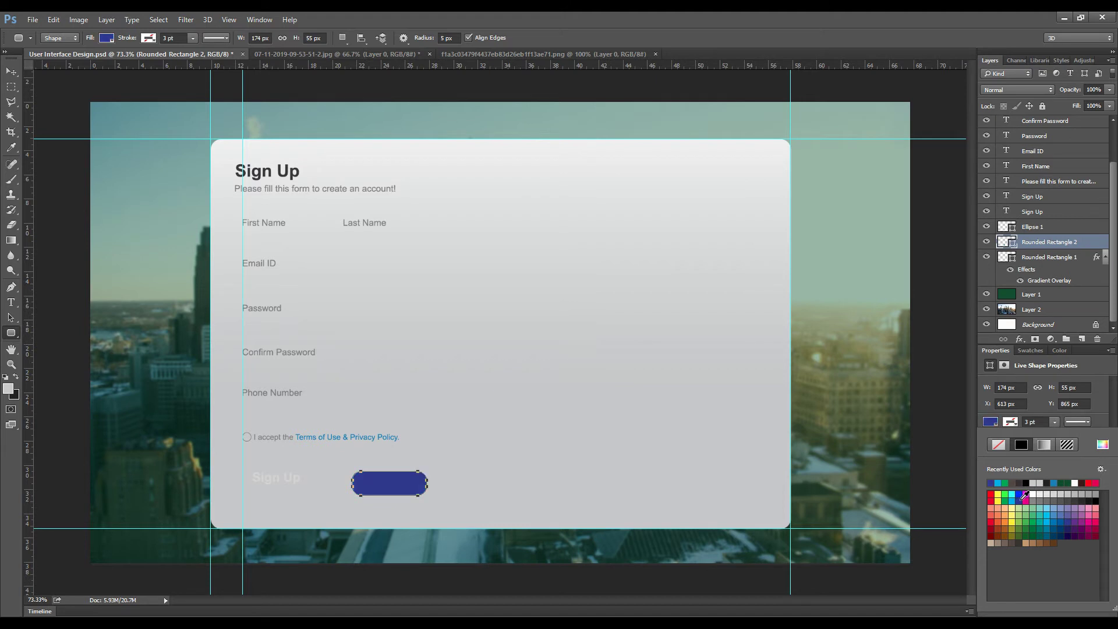
click(1048, 533)
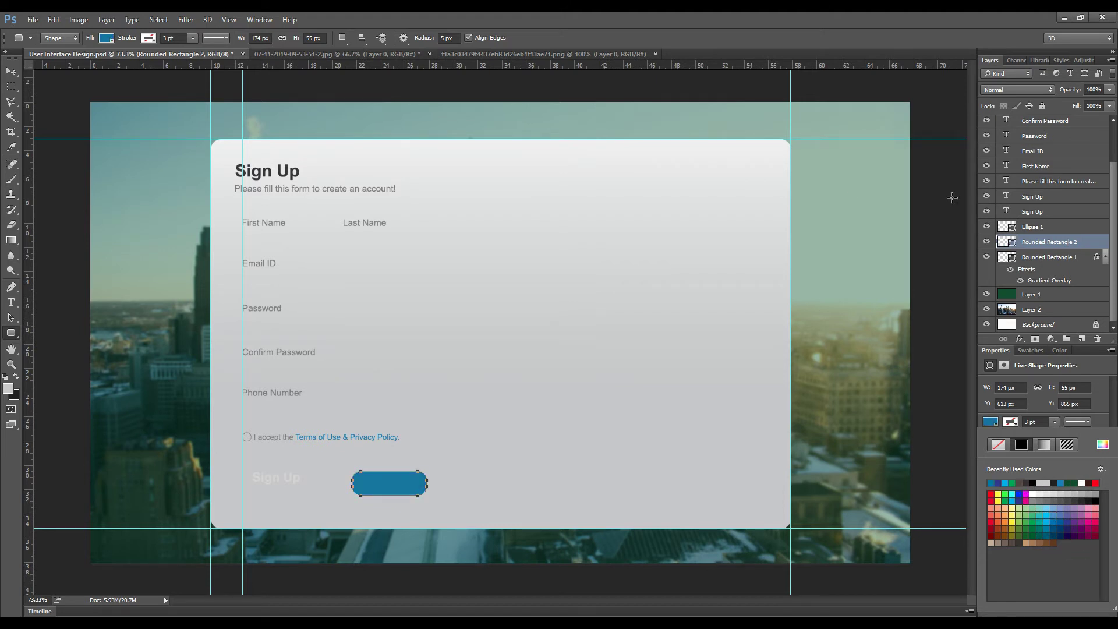
click(11, 71)
Step: Move the blue button under the lower Sign Up label
click(469, 474)
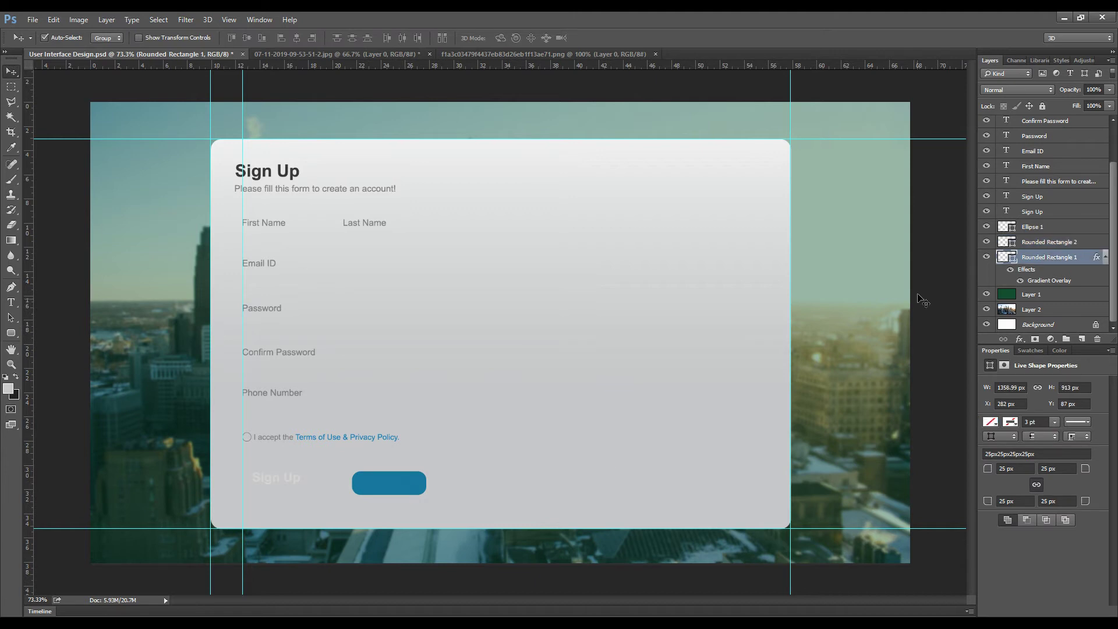
drag(400, 487, 292, 482)
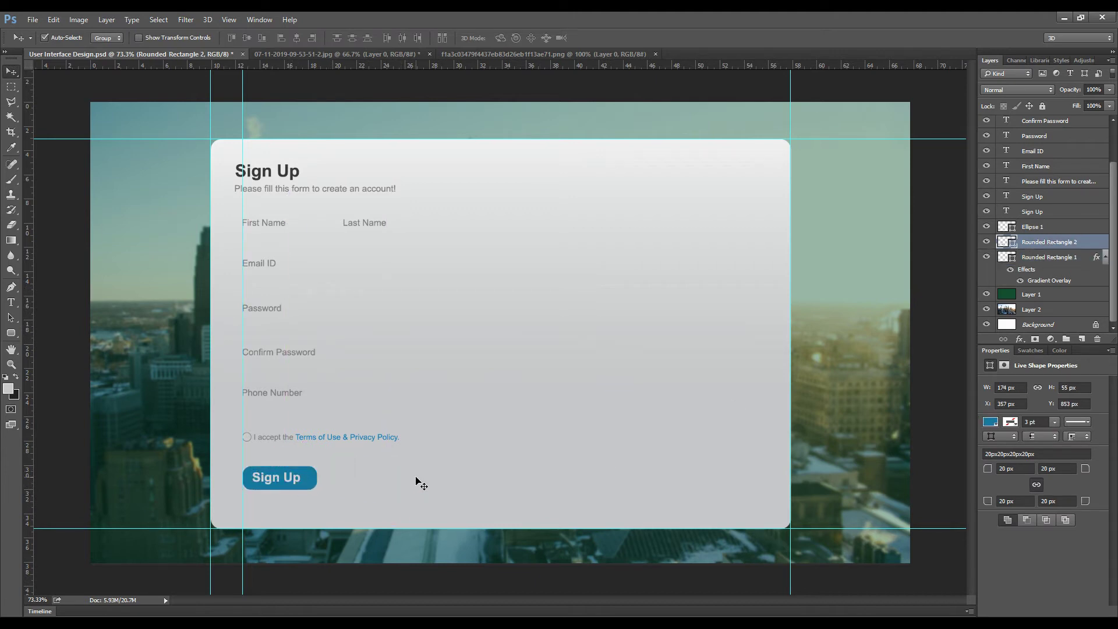
click(290, 482)
Step: Nudge the Sign Up label sideways over the button
key(Right)
key(Right)
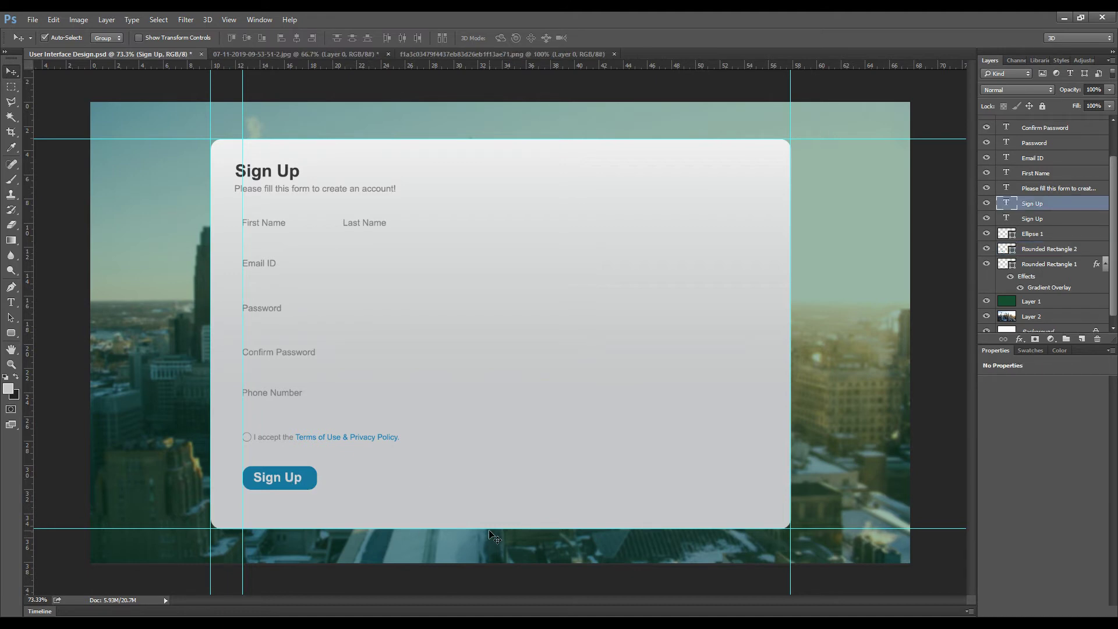
key(Right)
key(Right)
key(Right)
key(Right)
key(Right)
key(Right)
key(Right)
key(Left)
key(Left)
Step: Reduce the button's Sign Up label to 24 pt
double_click(292, 483)
click(265, 38)
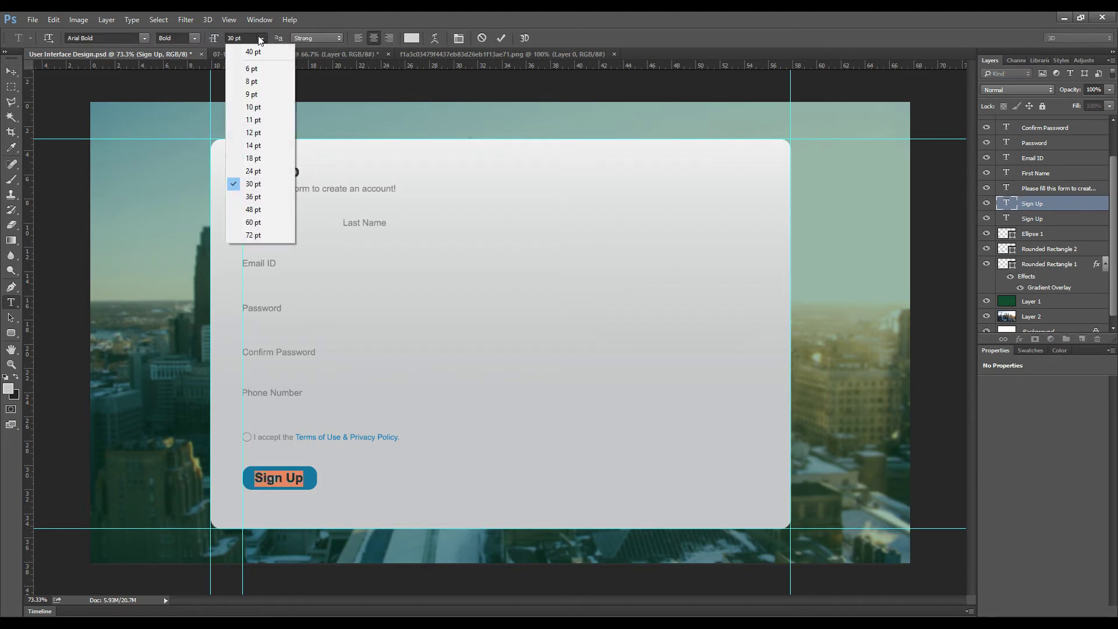
click(260, 171)
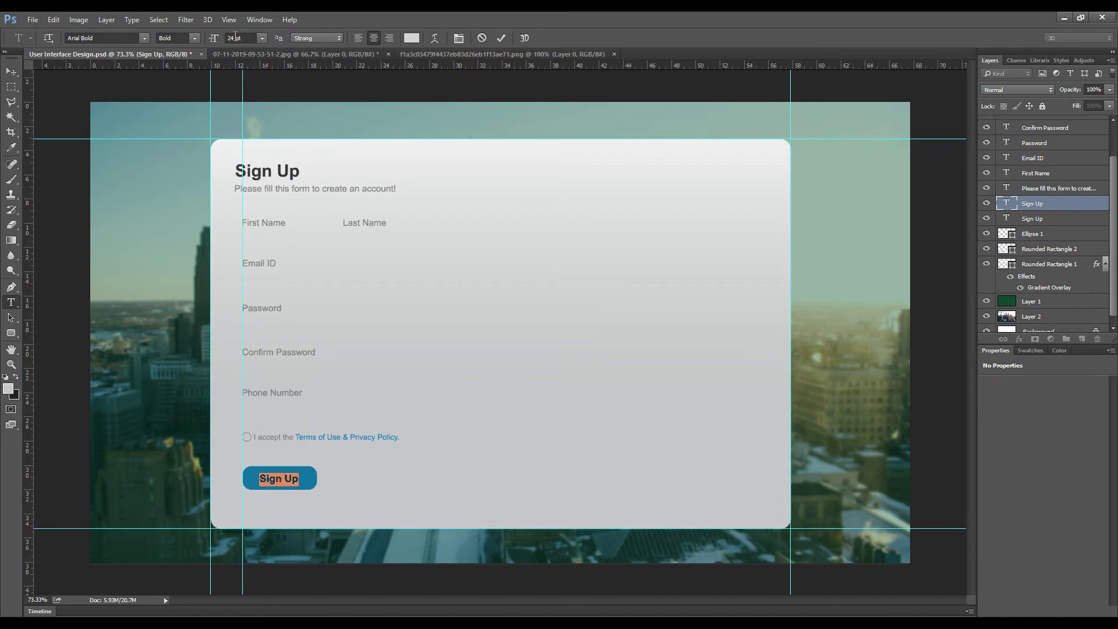
click(231, 38)
click(501, 38)
key(v)
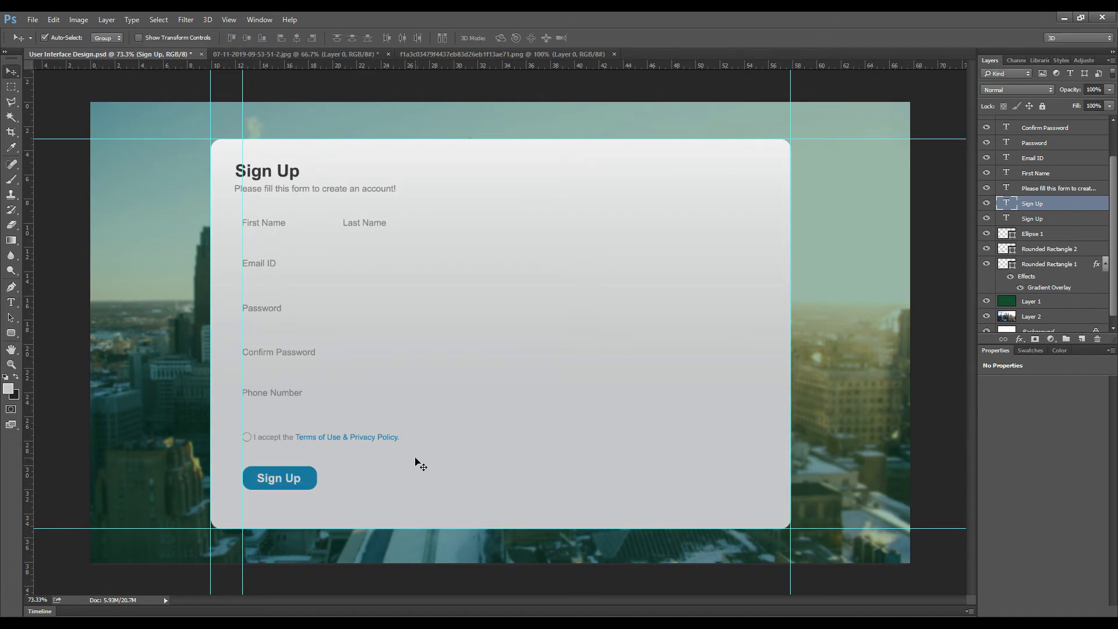
Step: Centre the label on the button and save the design
key(Left)
key(Left)
key(Left)
key(Left)
key(Left)
key(Left)
key(Left)
key(Right)
key(ctrl+s)
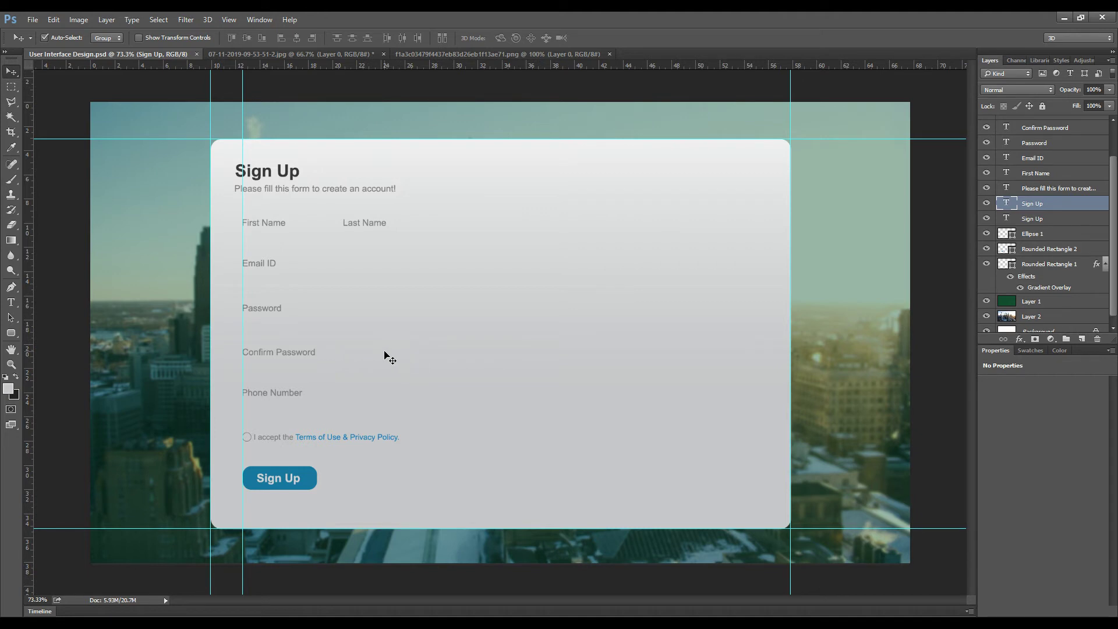
Step: Duplicate the Last Name text into the form's middle and change it to 'OR'
click(354, 225)
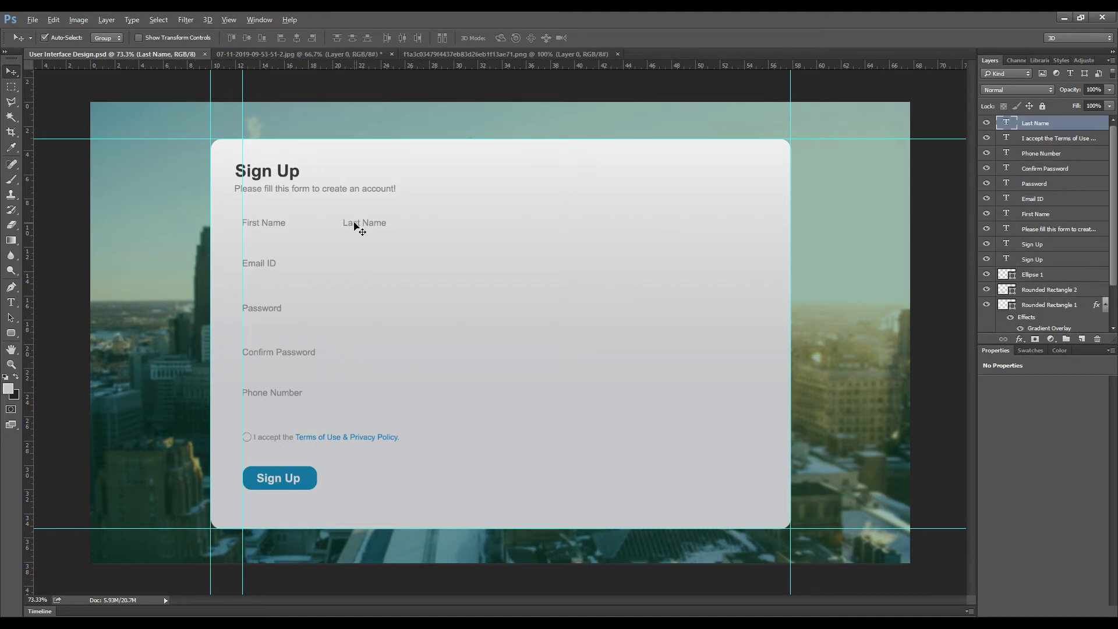
drag(354, 226, 490, 304)
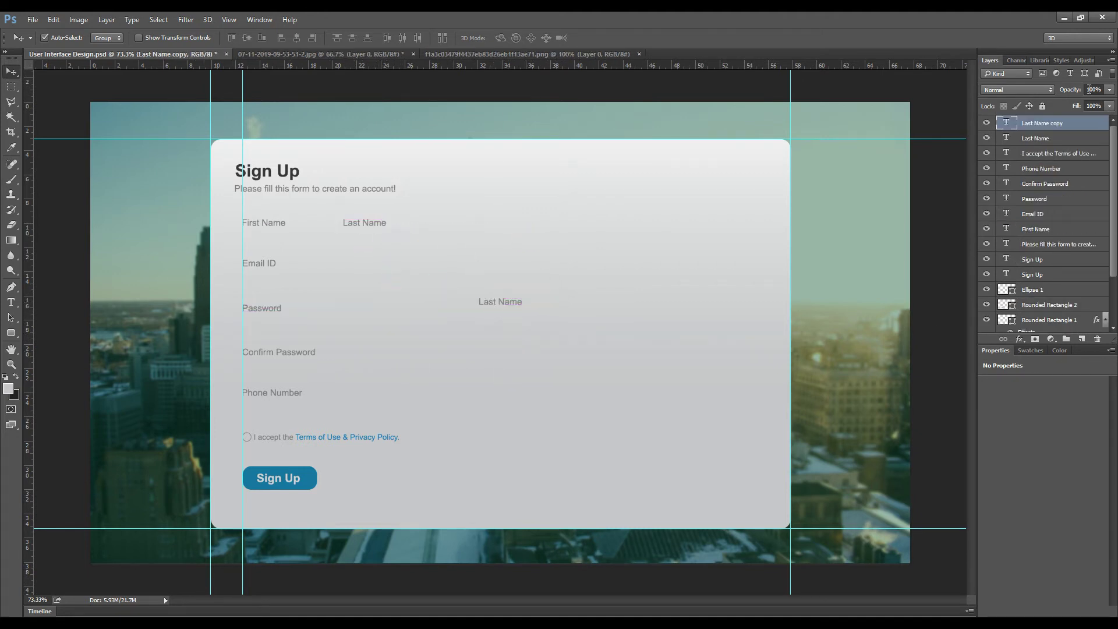
double_click(1006, 123)
text(O)
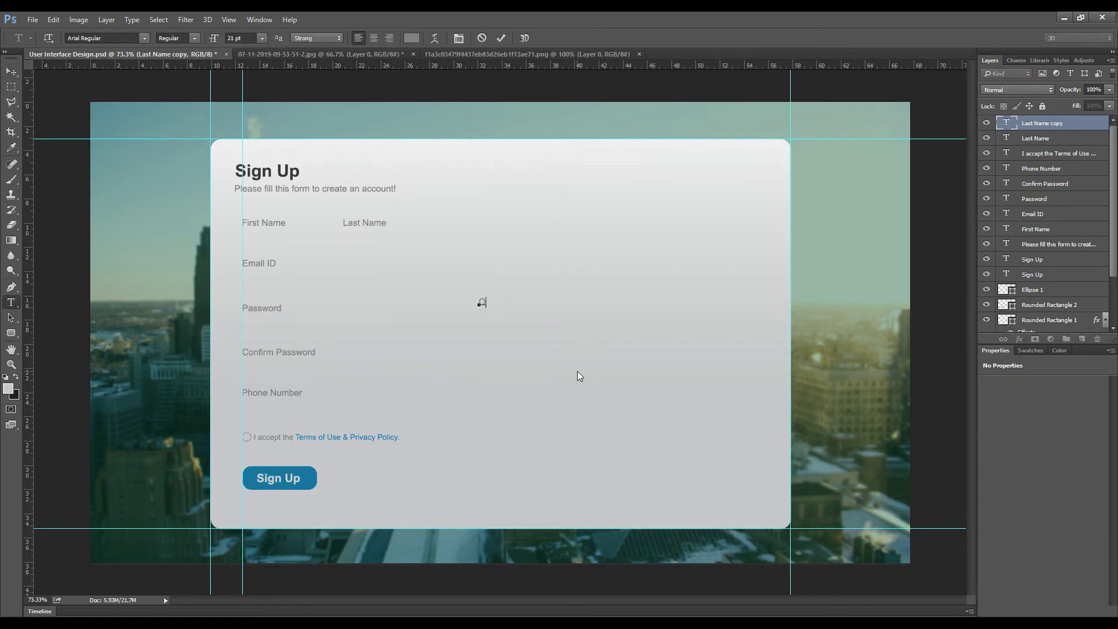
text(R)
Step: Colour 'OR' with the Sign Up button's blue, place it beside the password field, and save
click(412, 37)
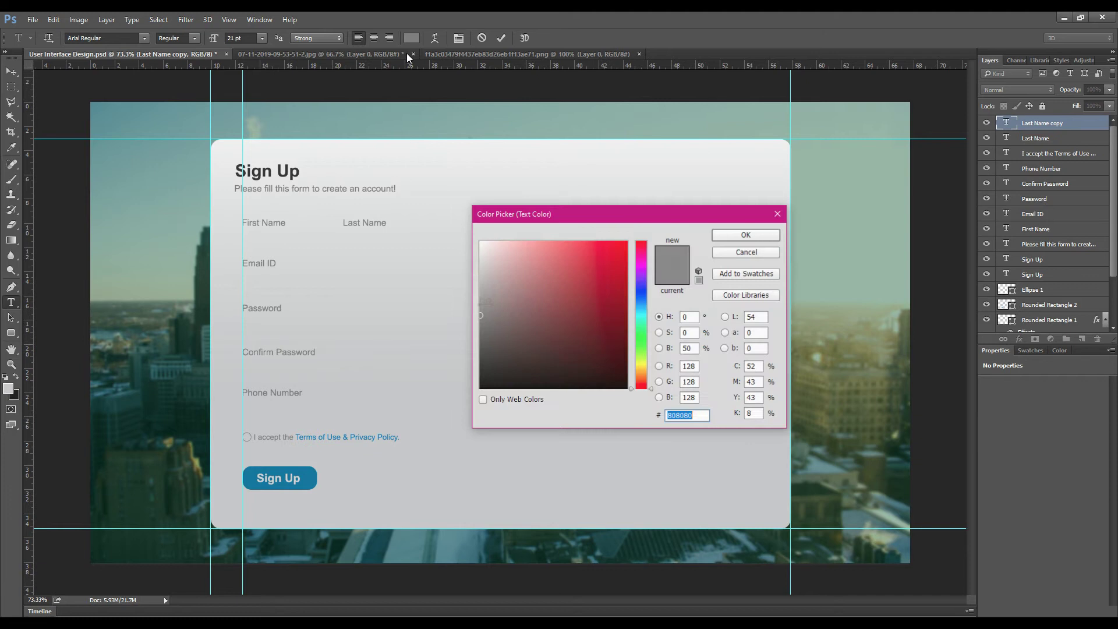
click(312, 469)
click(751, 236)
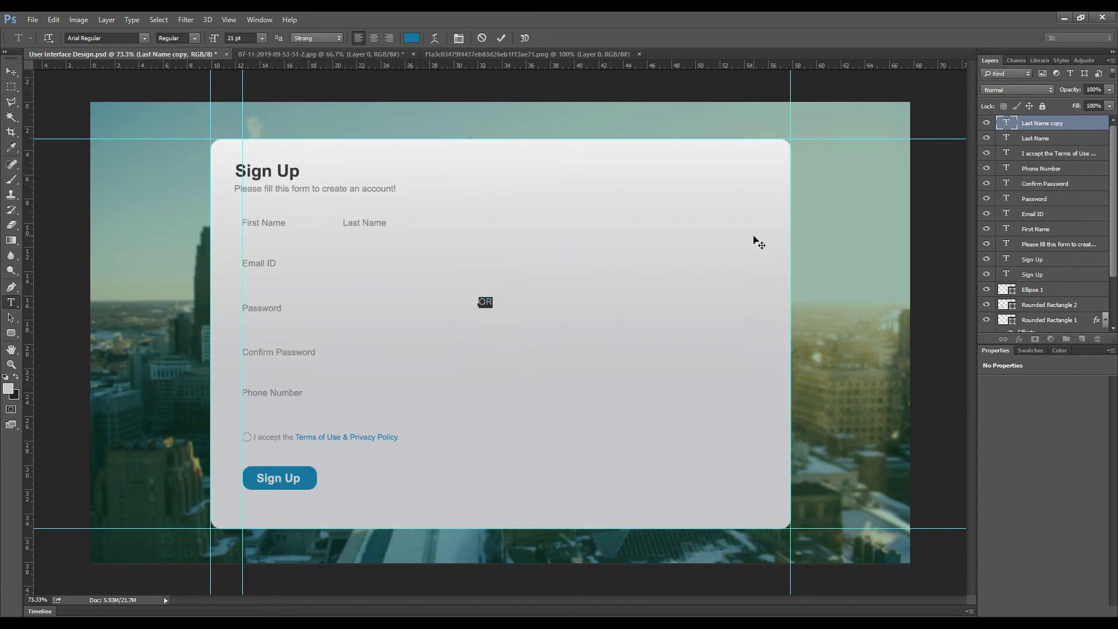
click(500, 38)
key(v)
drag(487, 304, 503, 317)
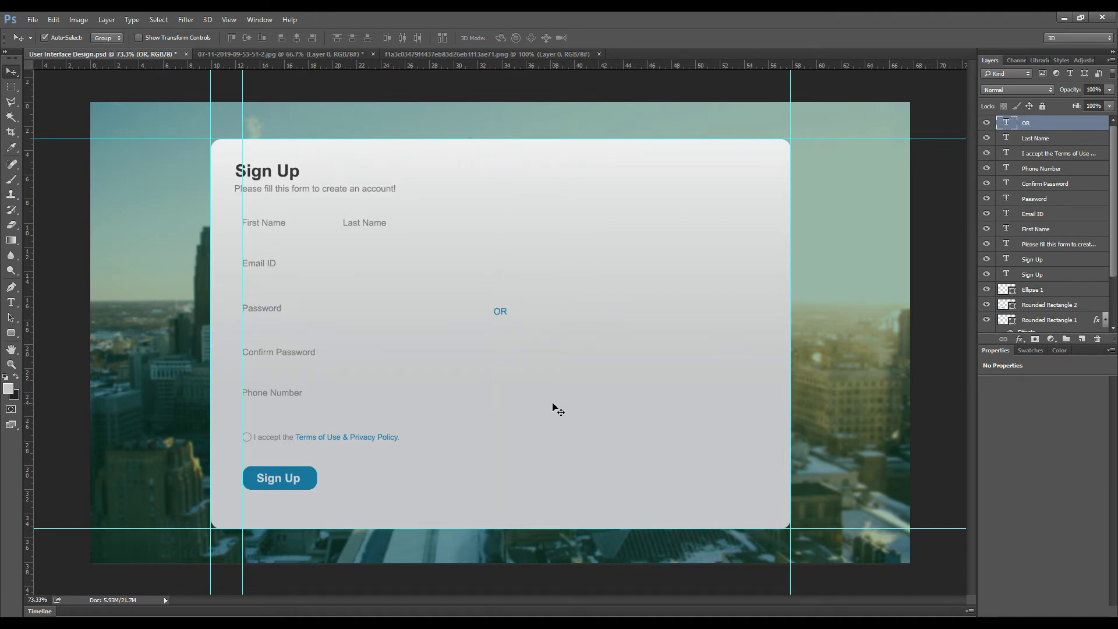
key(ctrl+s)
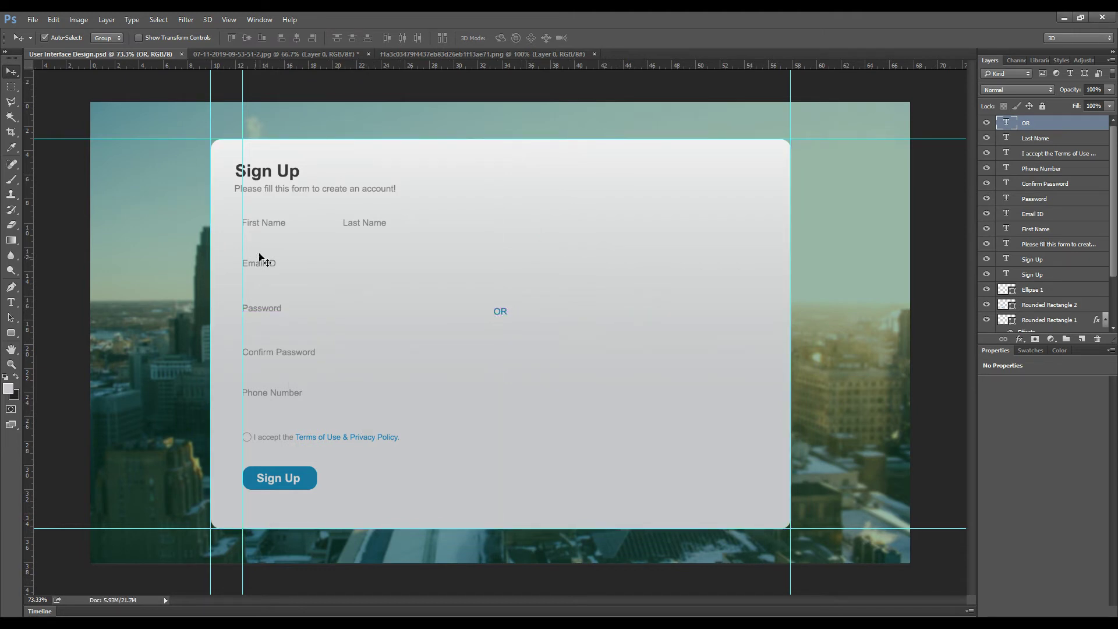
Step: Duplicate the Last Name text to the form's top right and retype it as 'Login with Social Media'
click(352, 226)
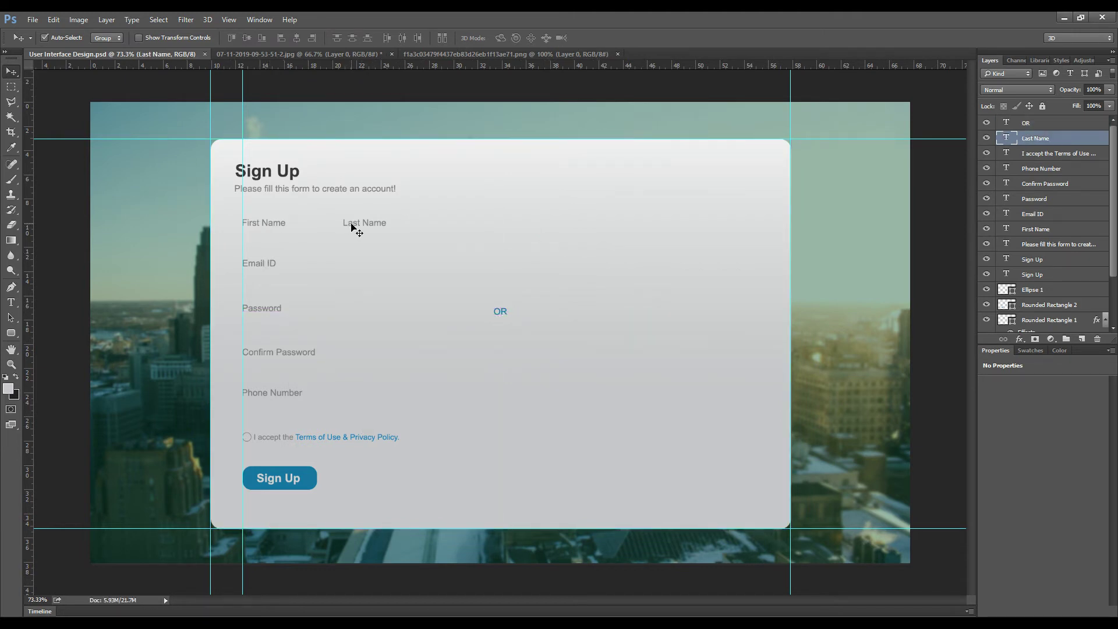
drag(351, 228, 646, 191)
double_click(1006, 138)
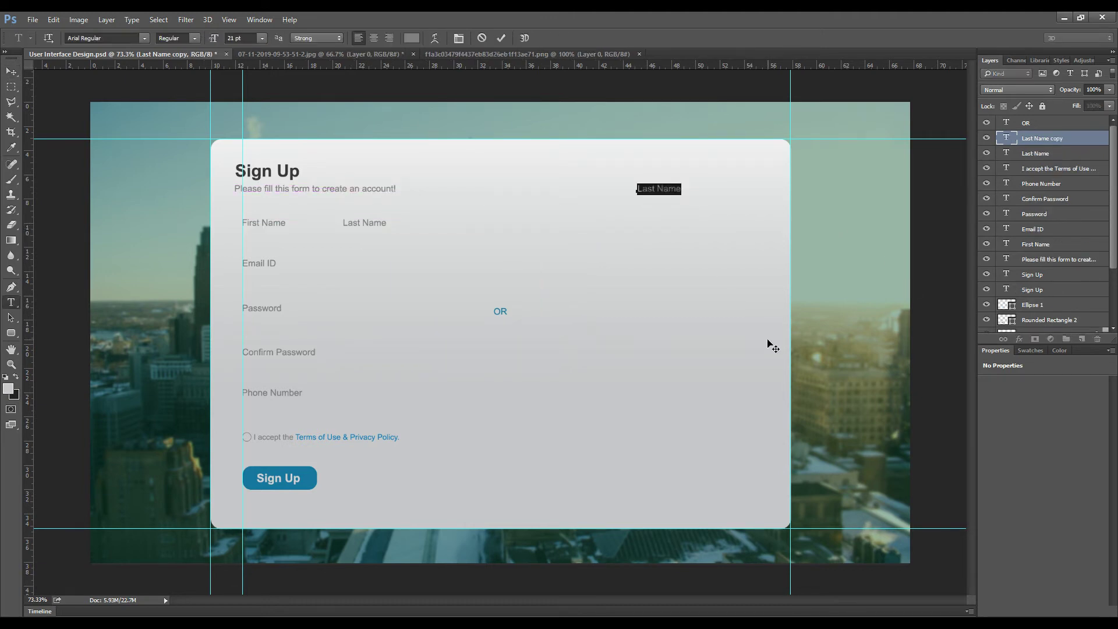
text(Login wi)
text(th Socia)
text(l Media)
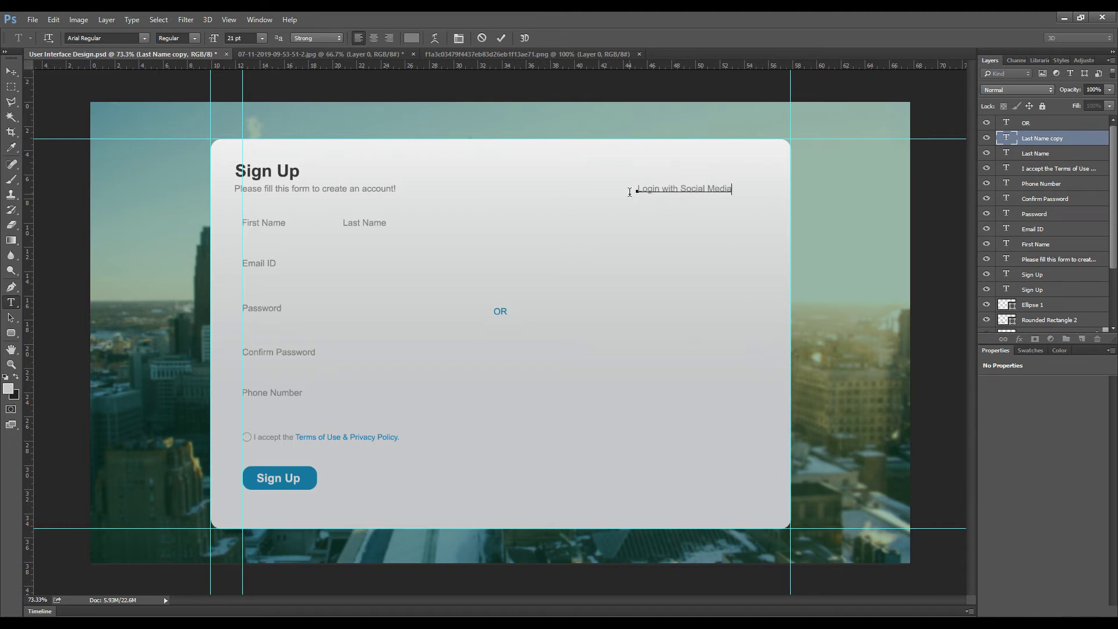
drag(636, 188, 738, 189)
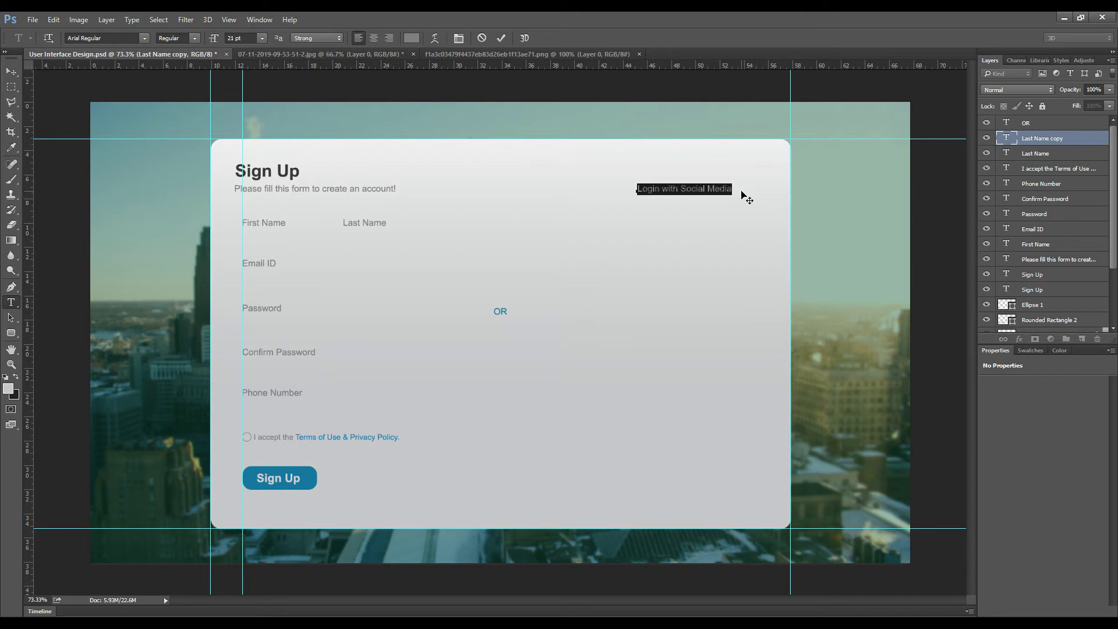
Step: Colour the heading with the Sign Up button's blue and align it with the subtitle line
click(412, 38)
click(310, 482)
click(739, 234)
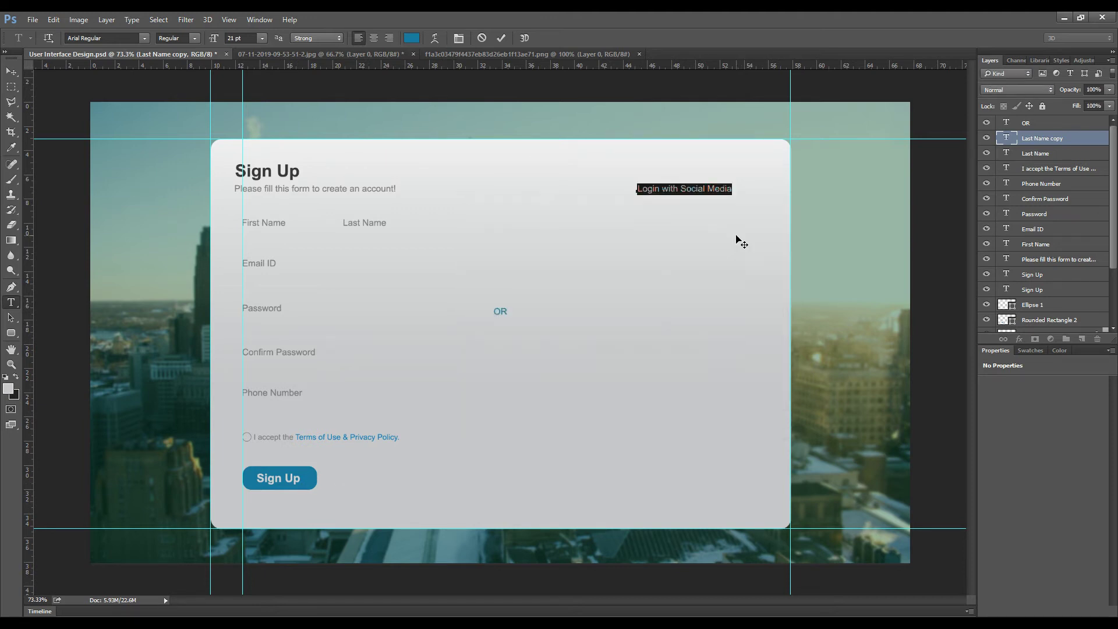
click(501, 38)
key(v)
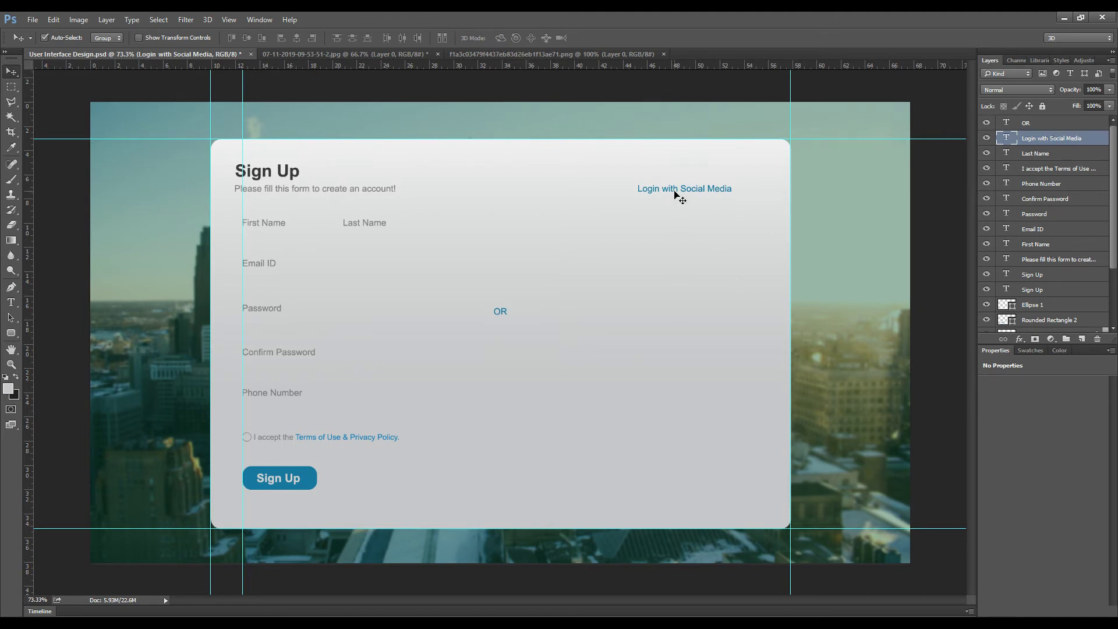
drag(679, 195, 654, 196)
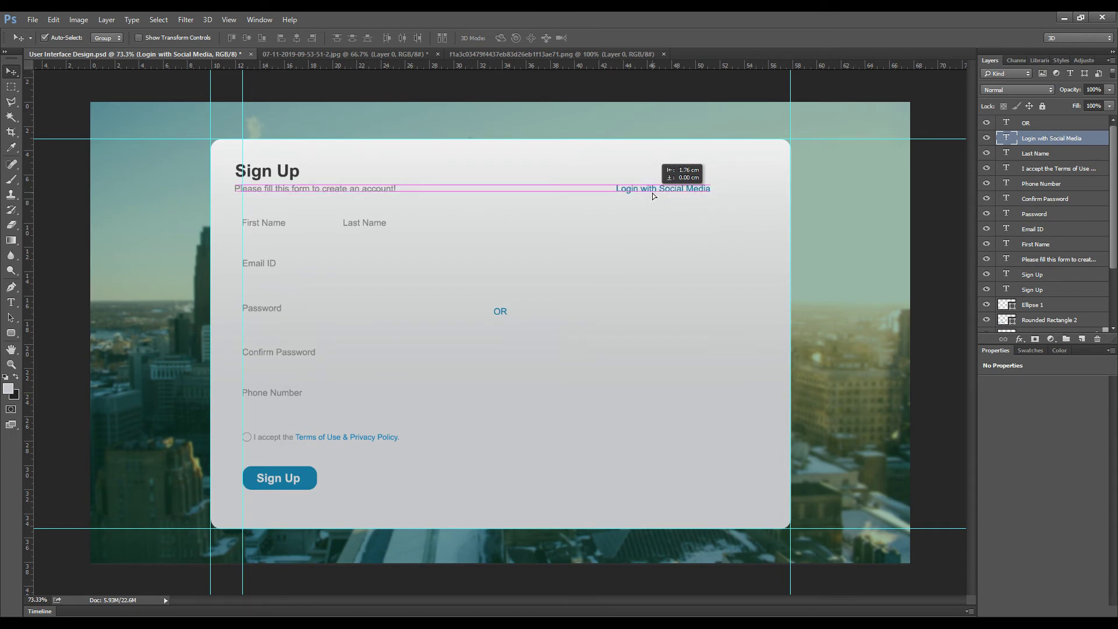
drag(653, 196, 639, 195)
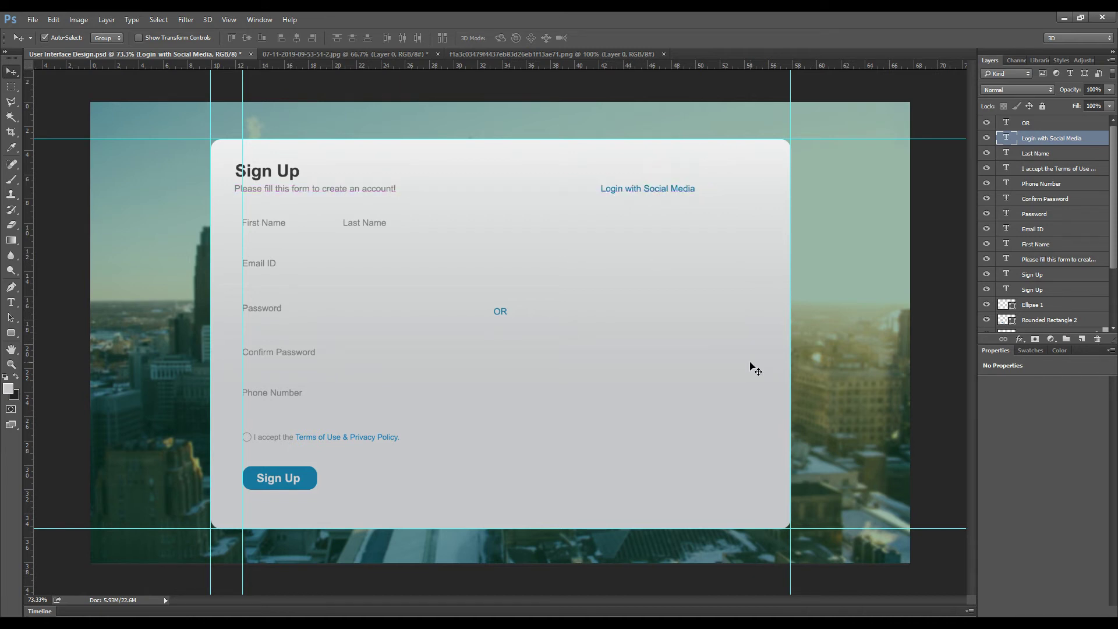
click(347, 53)
Step: Select the Facebook circle on the icon sheet and drag it into the sign-up design
click(496, 54)
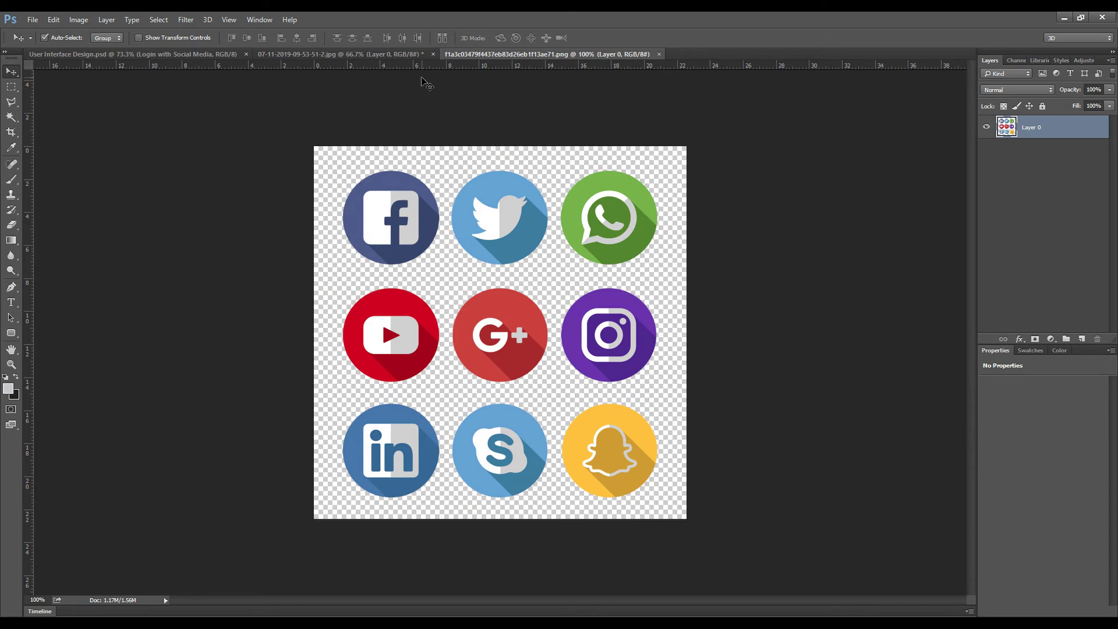
right_click(12, 92)
click(48, 99)
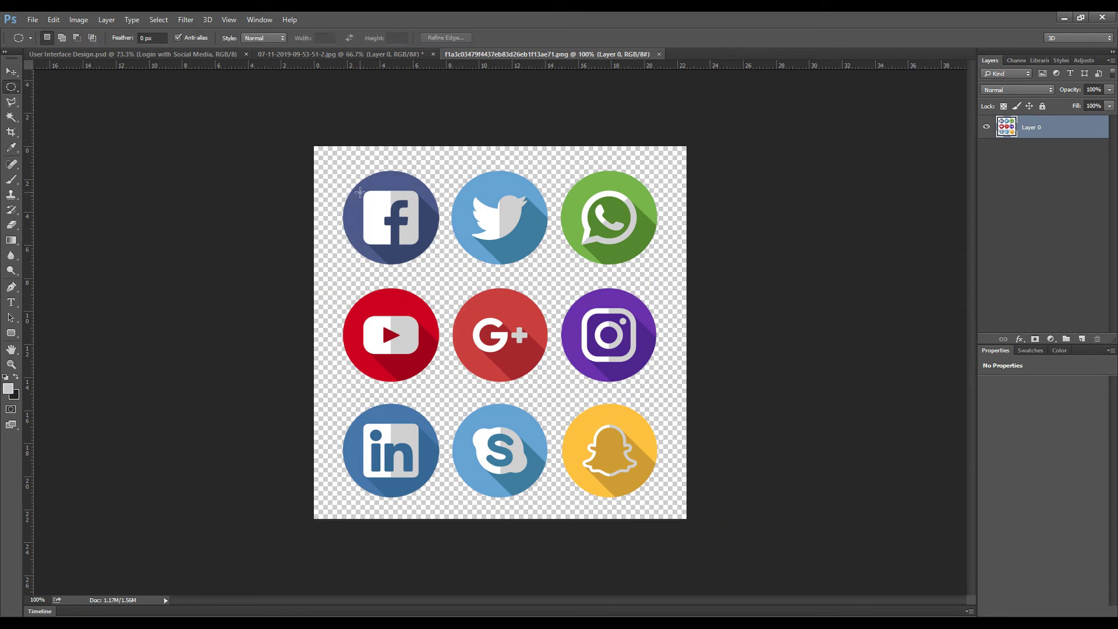
click(12, 116)
click(384, 256)
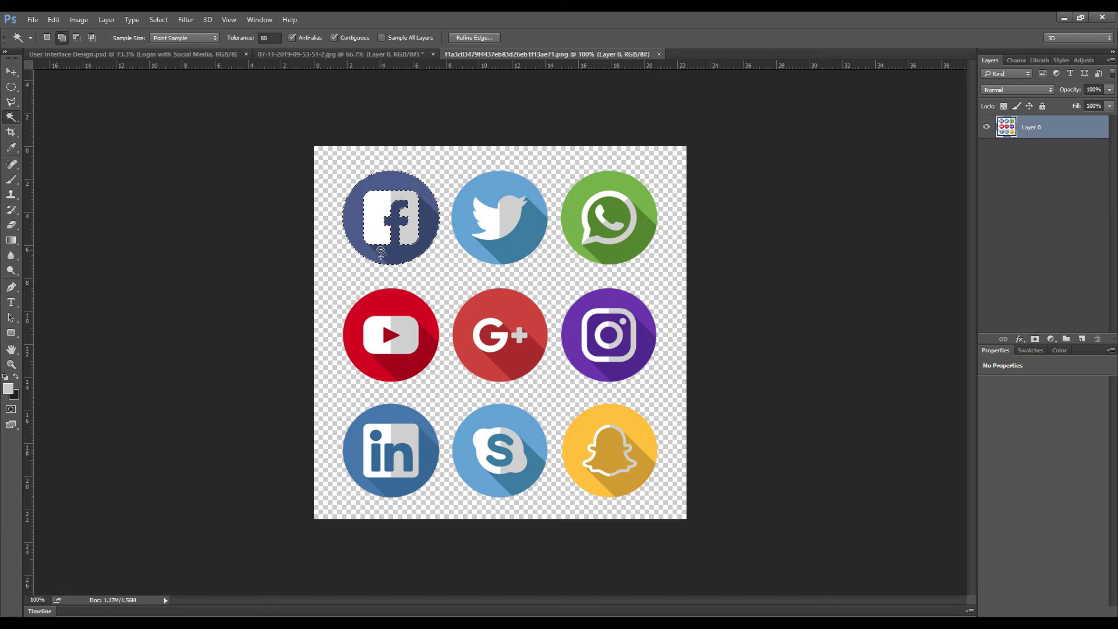
shift+click(390, 222)
click(11, 71)
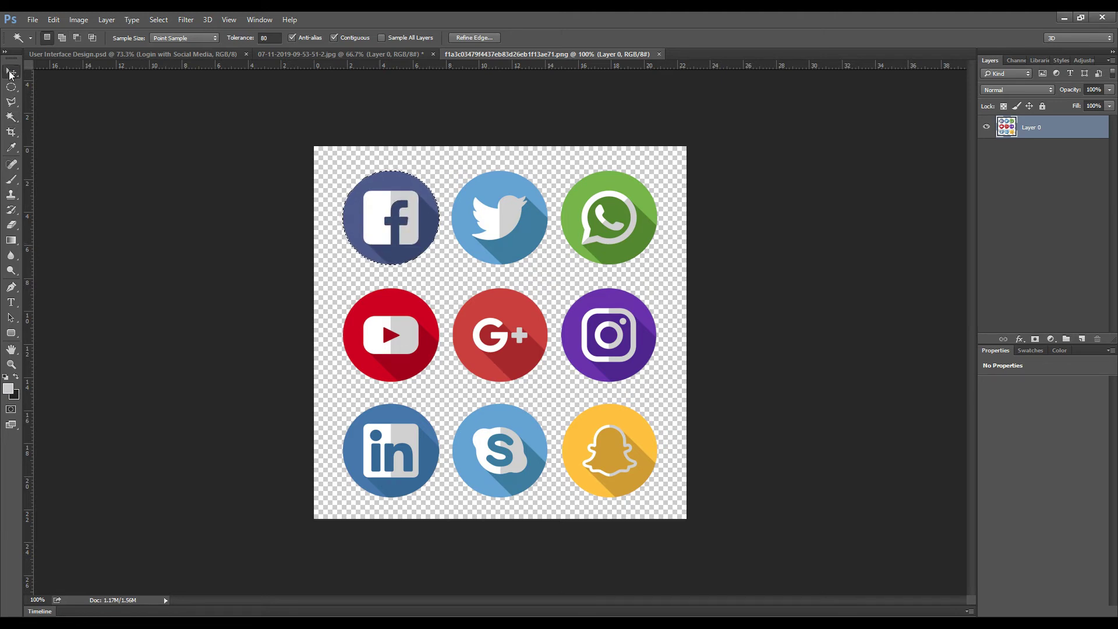
mouse_move(397, 253)
mouse_down()
mouse_move(231, 184)
mouse_move(575, 245)
mouse_move(571, 274)
mouse_up()
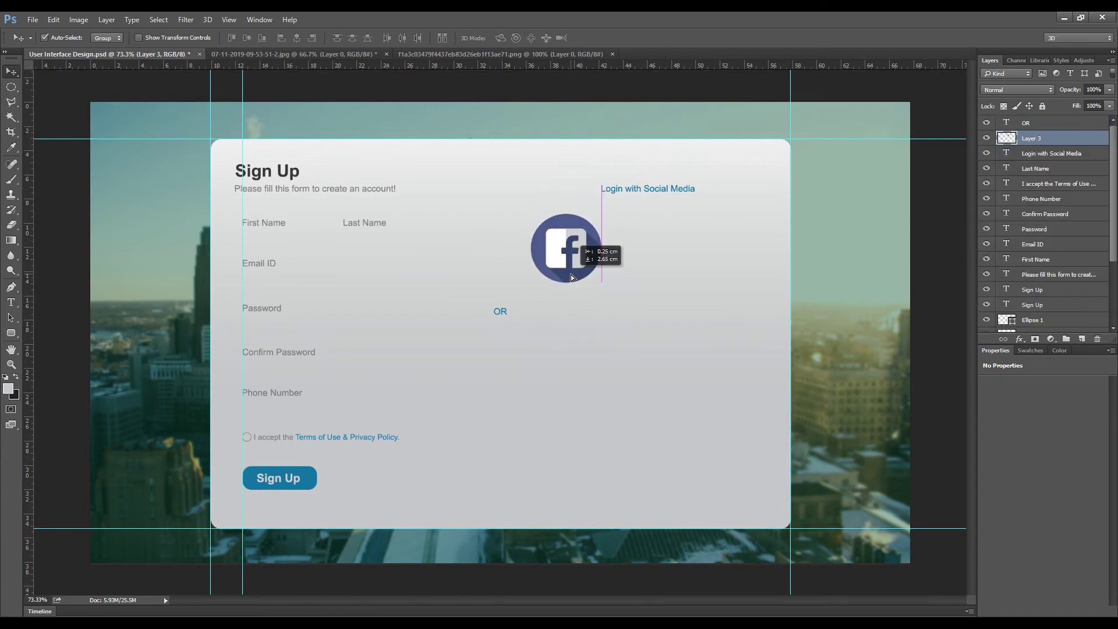
Step: Bring the Twitter circle icon into the design and place it below the Facebook icon
click(452, 54)
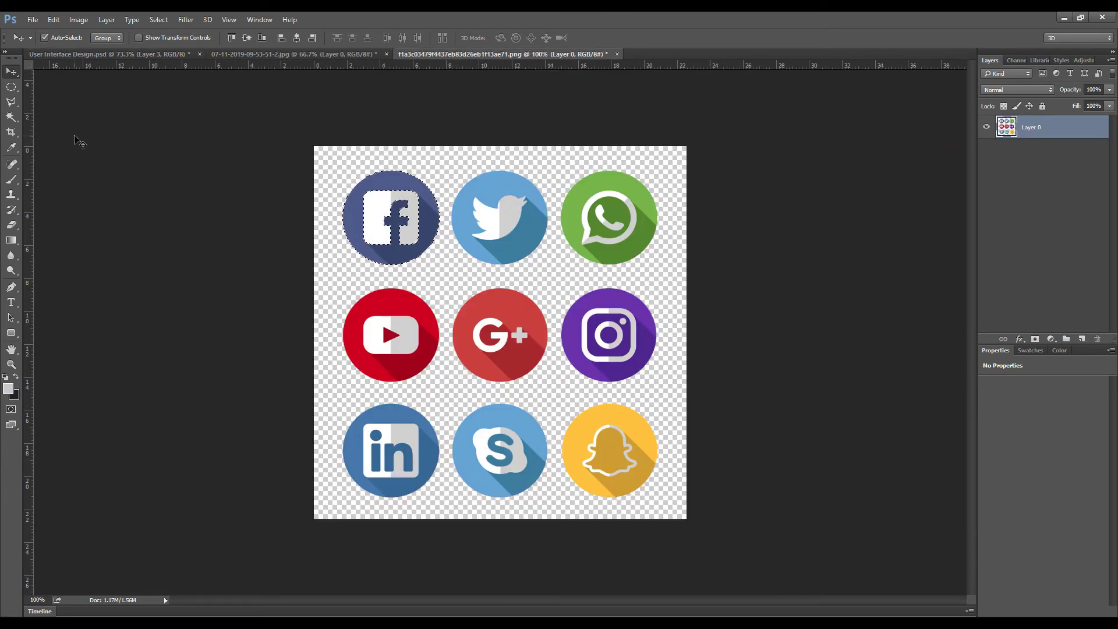
key(ctrl+d)
click(11, 117)
click(505, 251)
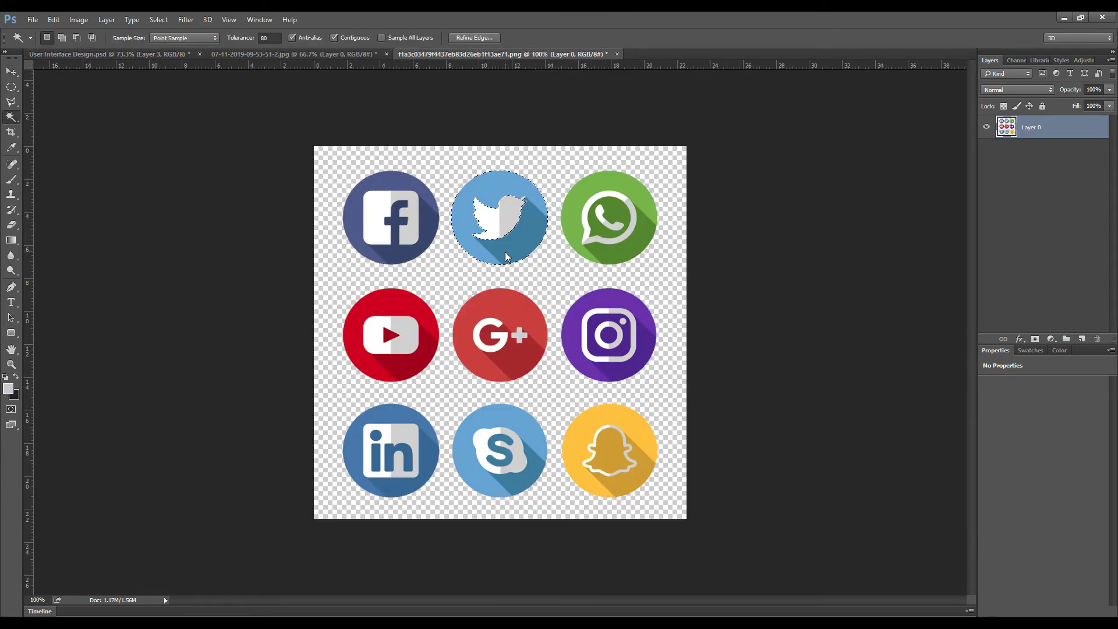
key(shift)
shift+click(502, 240)
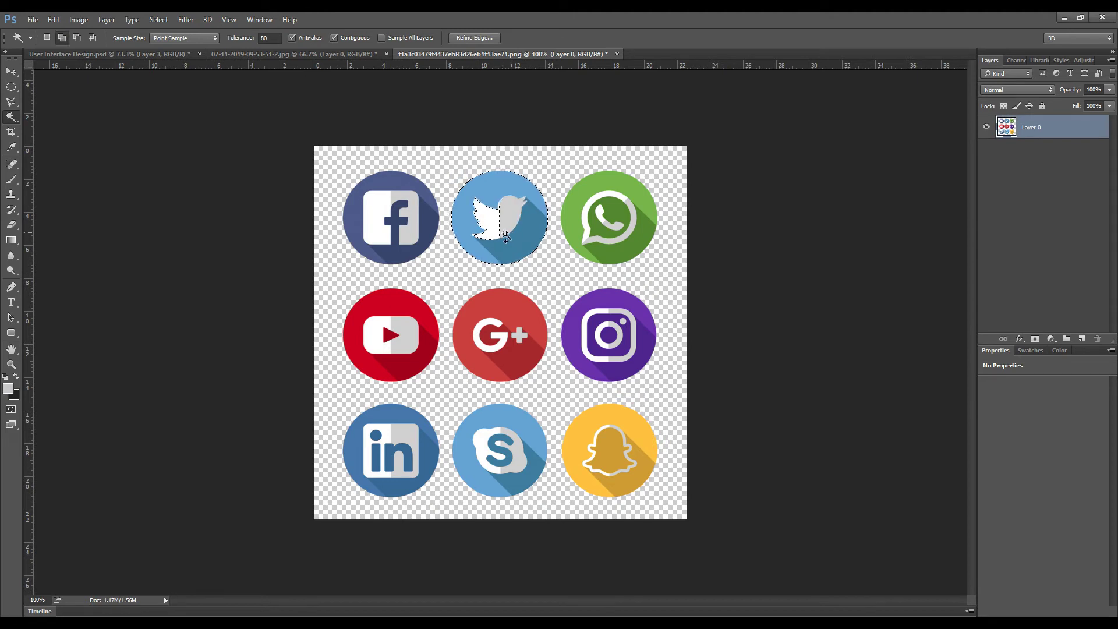
click(11, 71)
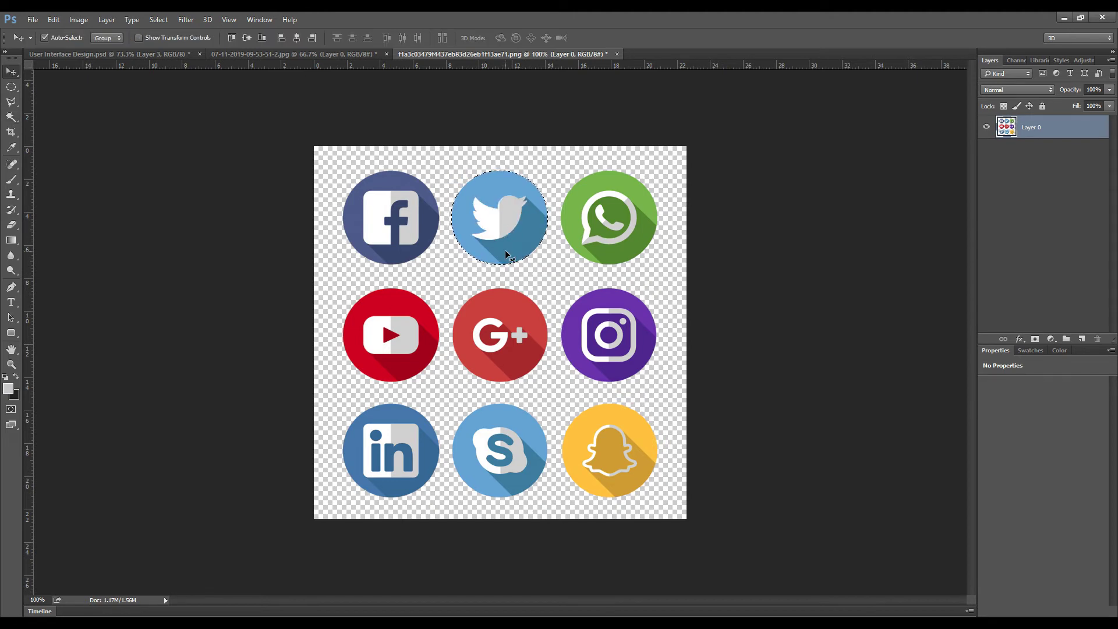
drag(500, 222, 432, 271)
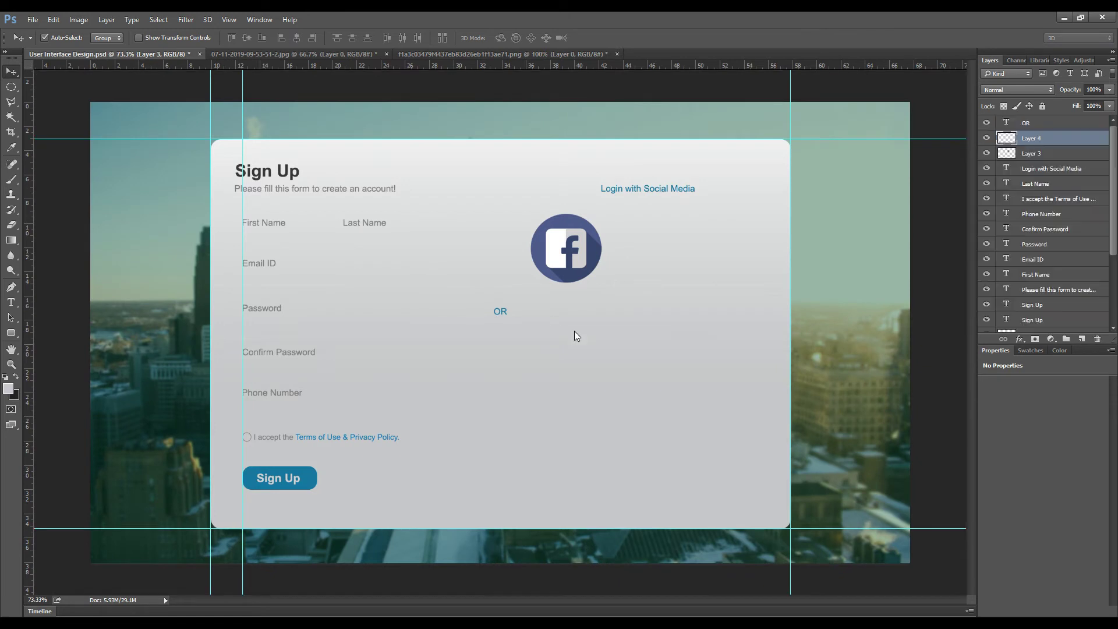
drag(432, 271, 574, 356)
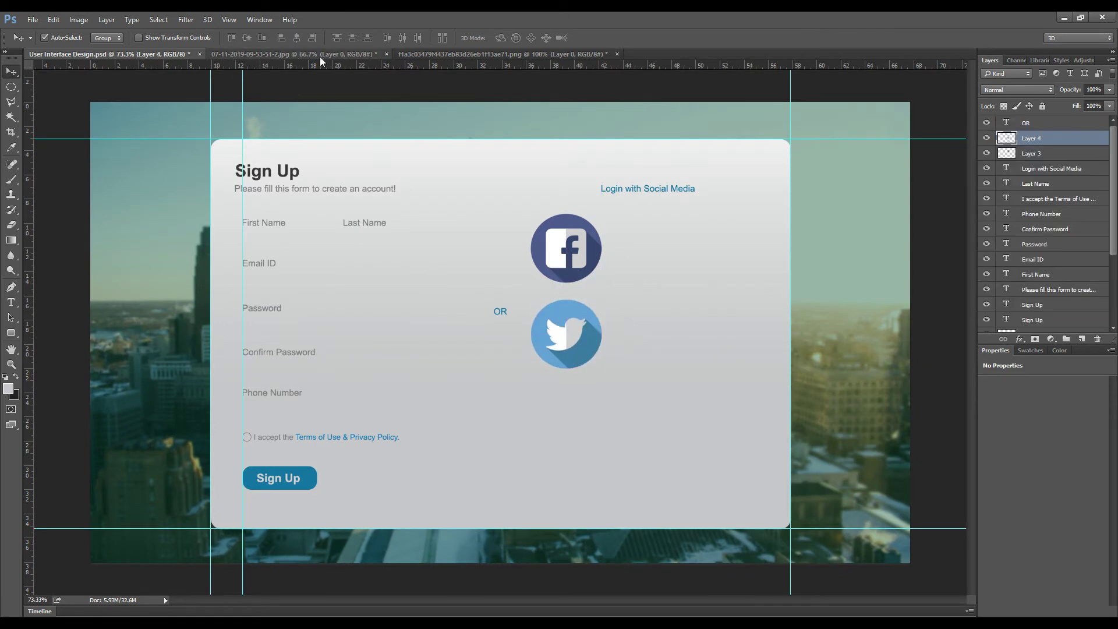
Step: Select the red Google+ circle and drag it into the design below Twitter
click(425, 54)
key(ctrl+d)
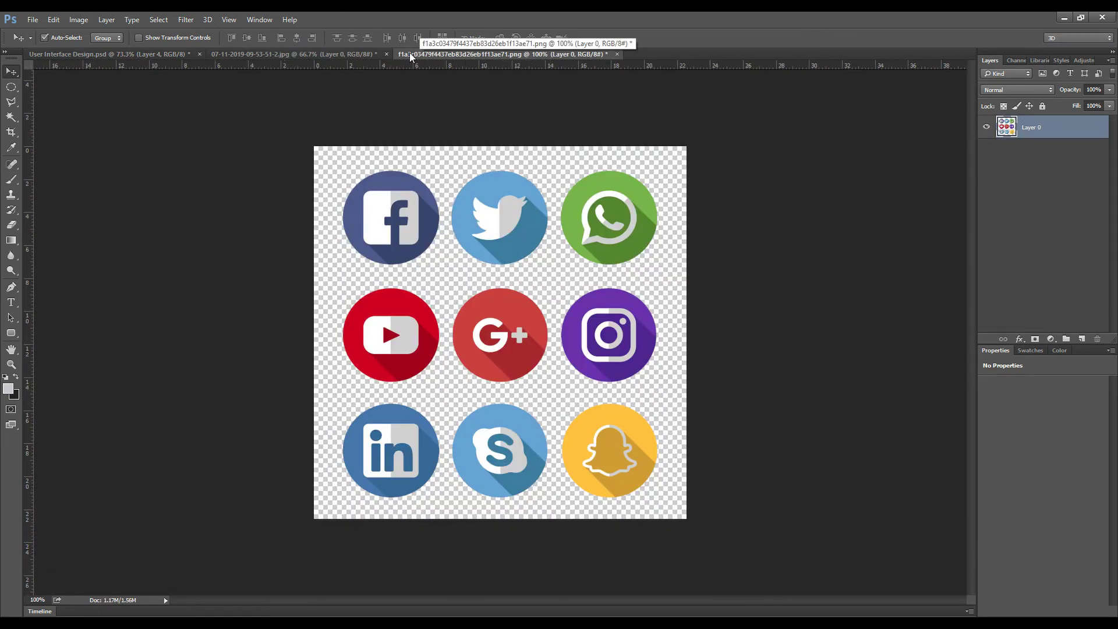
key(w)
click(509, 370)
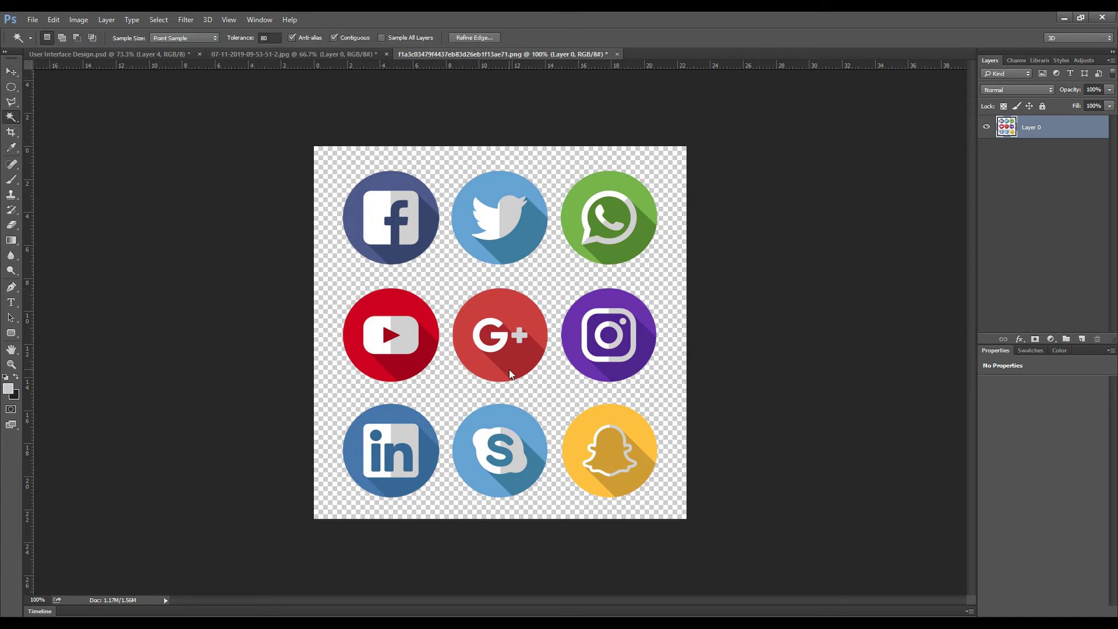
shift+click(496, 352)
click(12, 72)
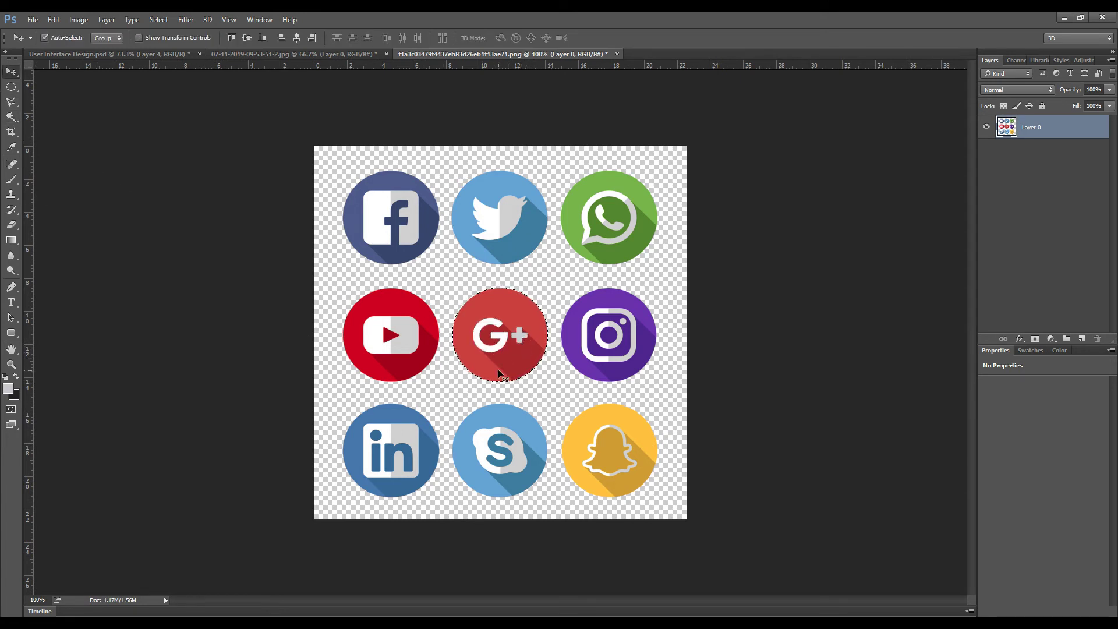
mouse_move(498, 369)
mouse_down()
mouse_move(574, 436)
mouse_move(564, 460)
mouse_up()
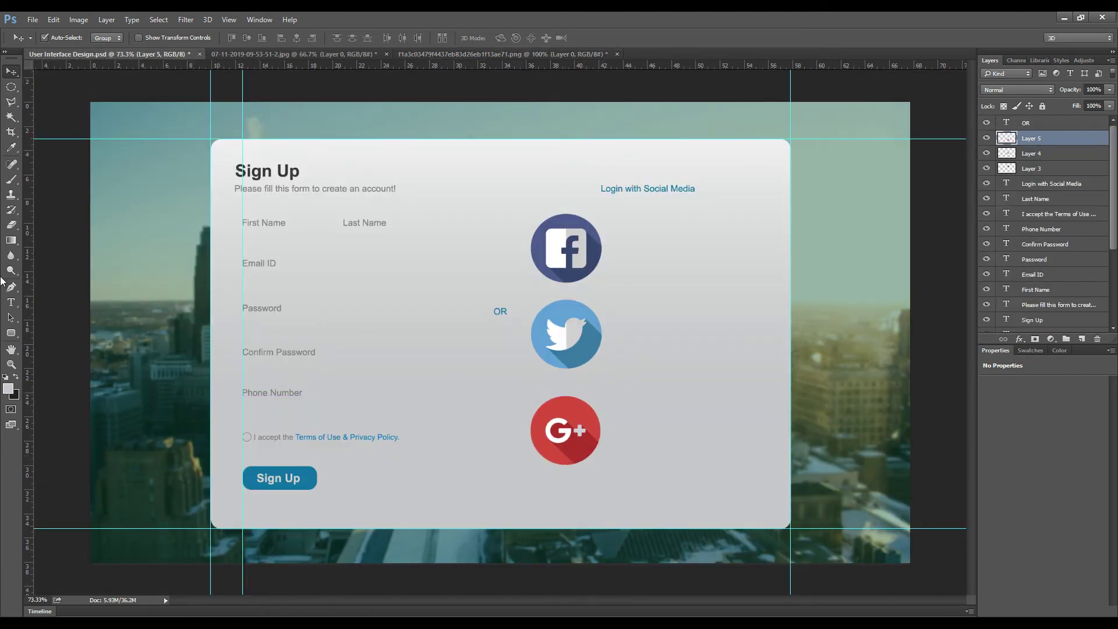
Step: Add a vertical guide and nudge the Twitter and Google+ icons to even spacing
drag(28, 300, 530, 399)
drag(571, 339, 571, 345)
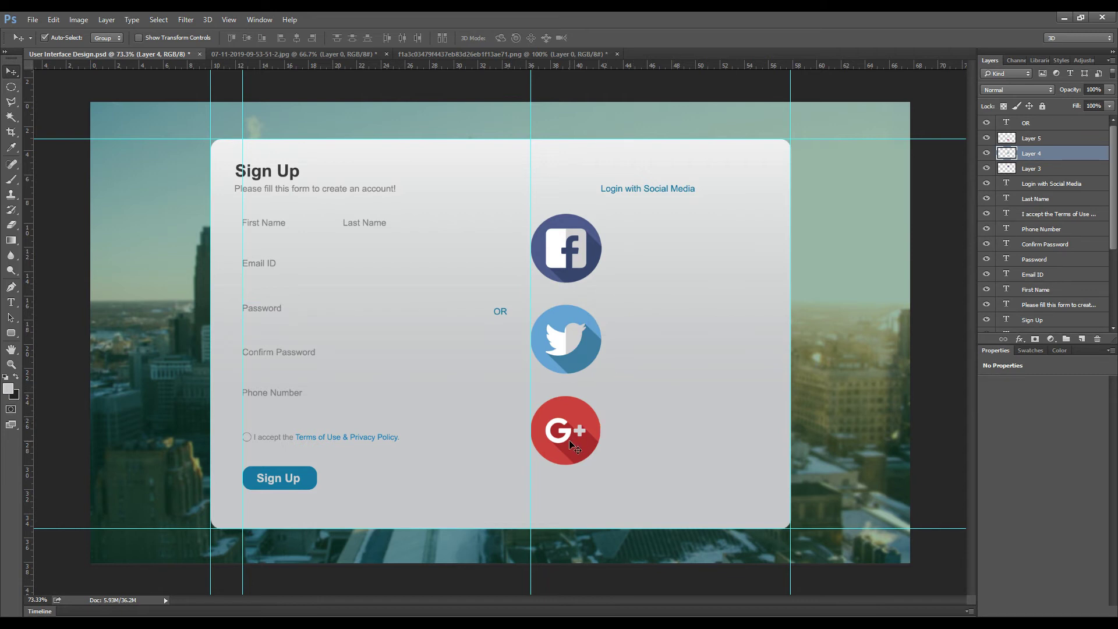
drag(568, 439, 568, 445)
key(alt+bracketleft)
key(Down)
key(Down)
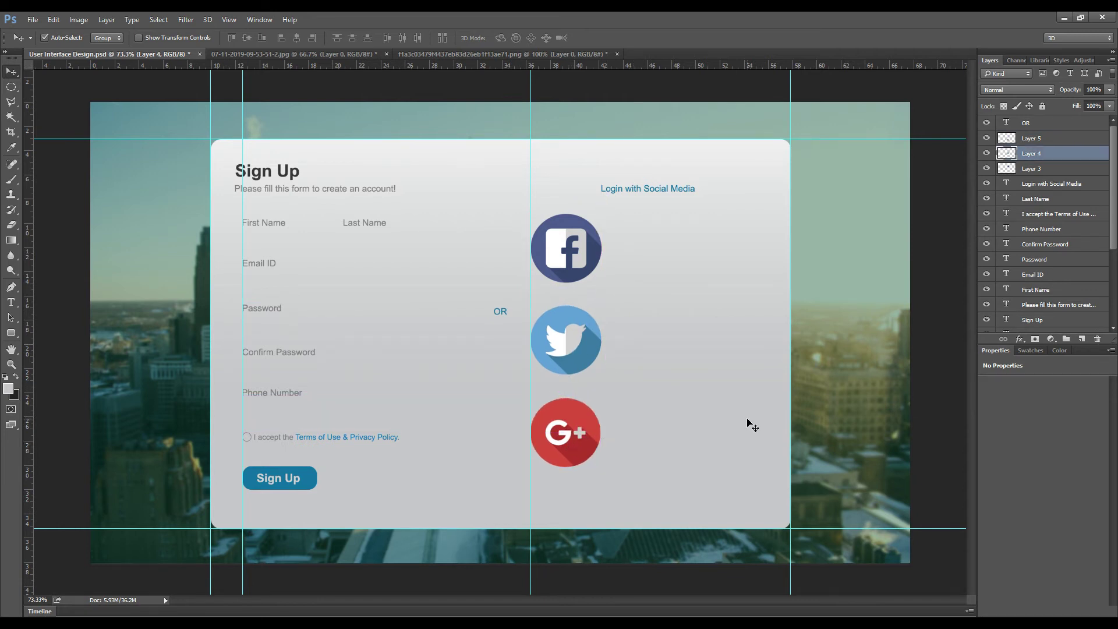
Step: Scale the three social icon layers together to about 44% and move them up
click(560, 259)
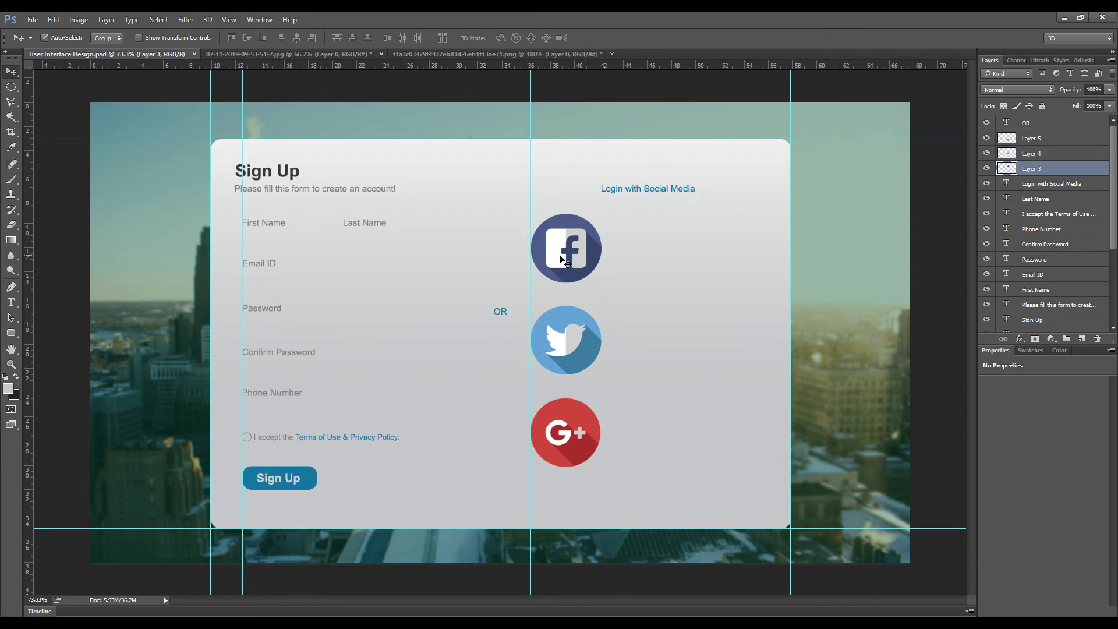
shift+click(588, 329)
shift+click(573, 435)
key(ctrl+t)
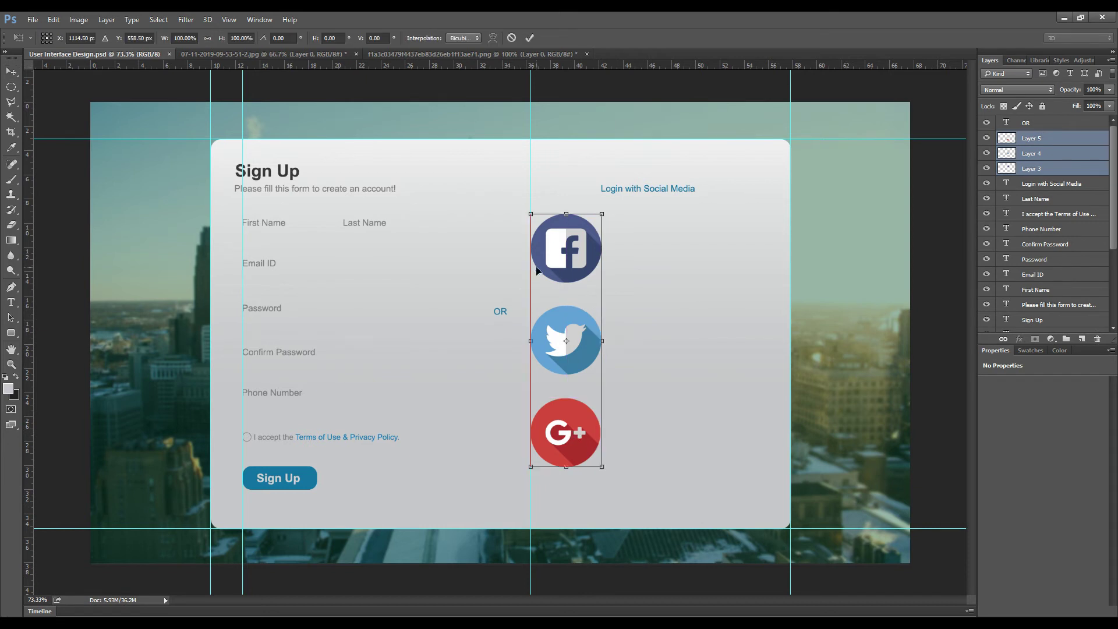
drag(530, 213, 558, 282)
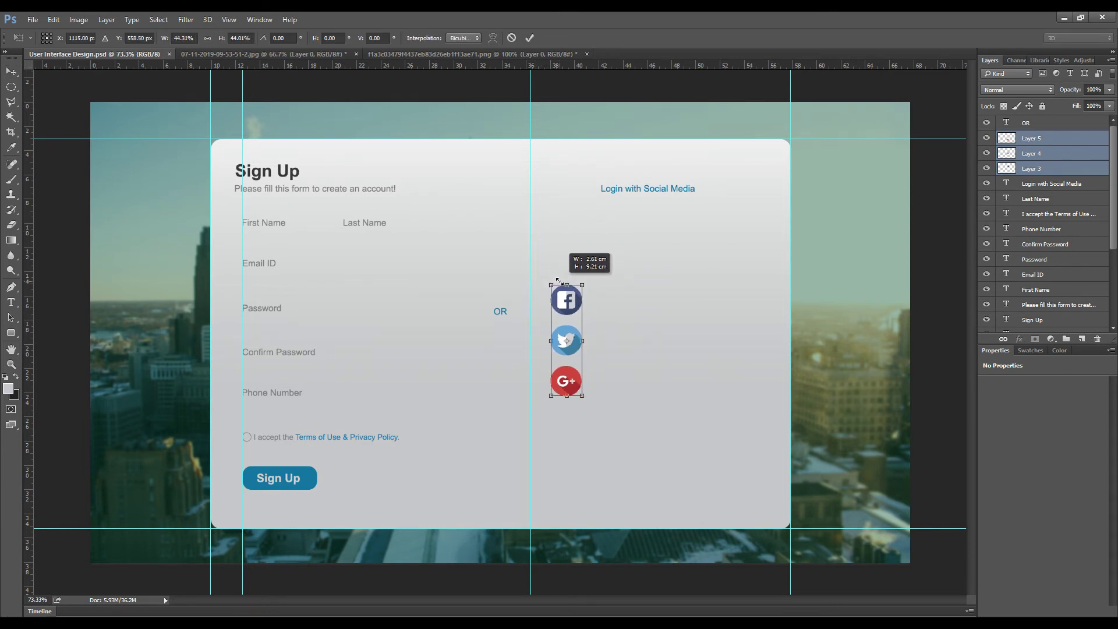
click(530, 38)
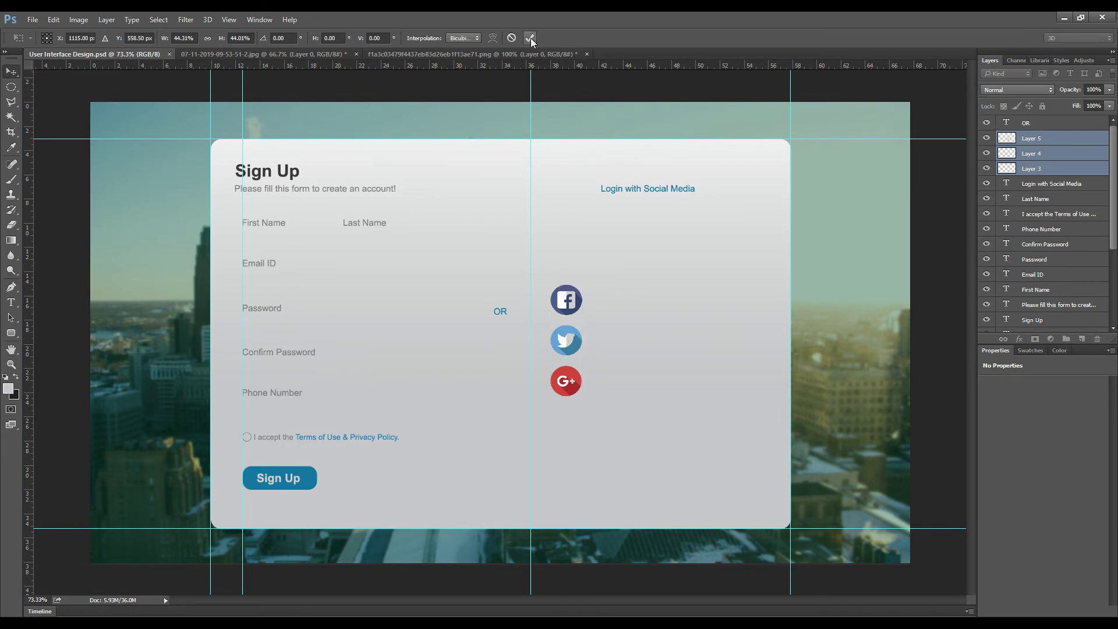
drag(573, 310, 567, 243)
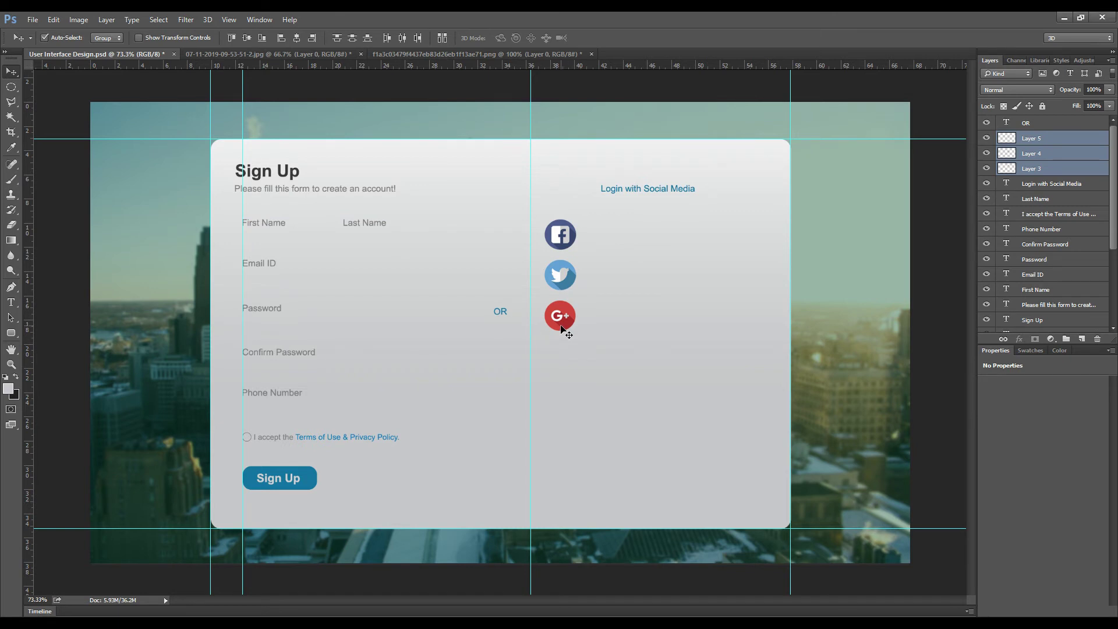
Step: Nudge the Google+ and Twitter icons into a column under the Facebook icon
click(751, 329)
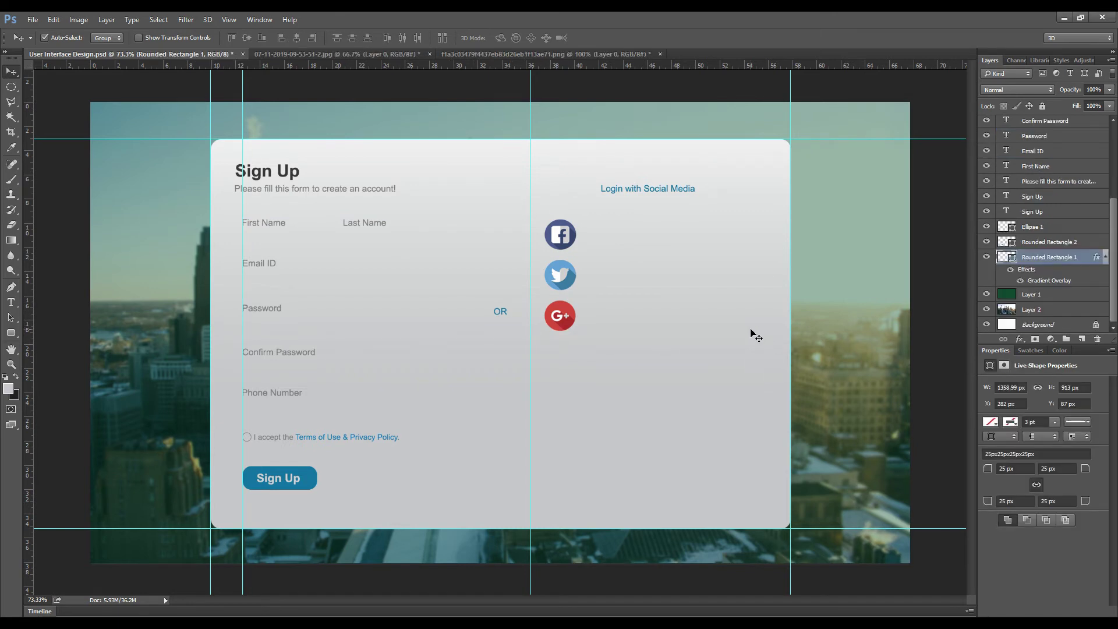
click(563, 325)
key(Down)
key(Down)
key(Down)
key(Down)
key(Down)
key(Down)
key(Down)
key(Down)
key(Down)
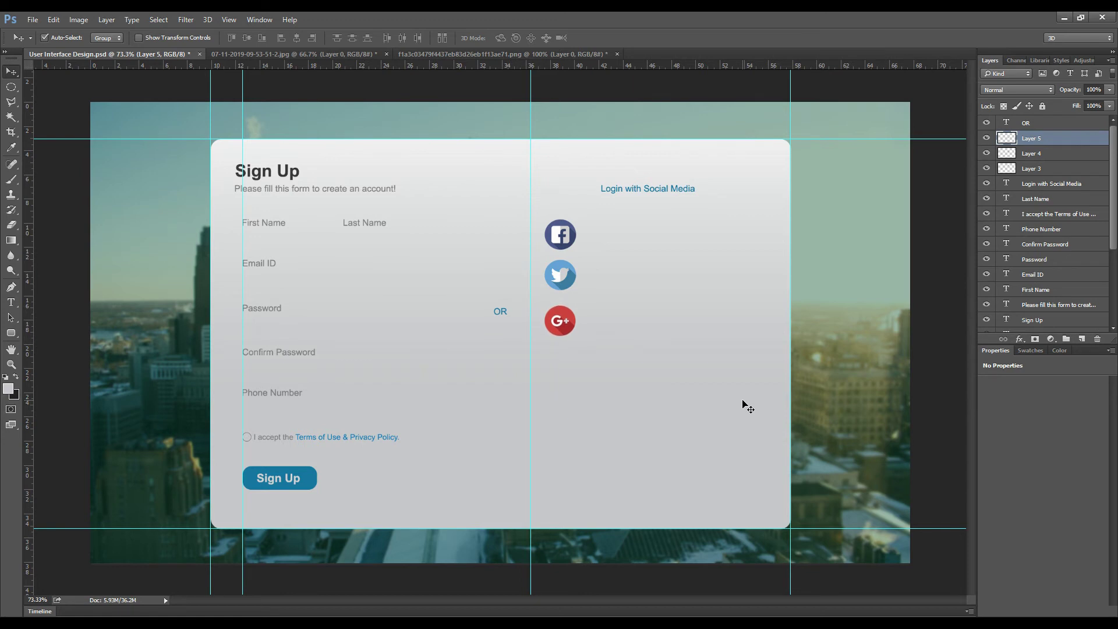
key(Down)
key(Down)
key(Down)
key(Down)
key(Down)
key(Down)
key(Down)
key(Down)
click(566, 278)
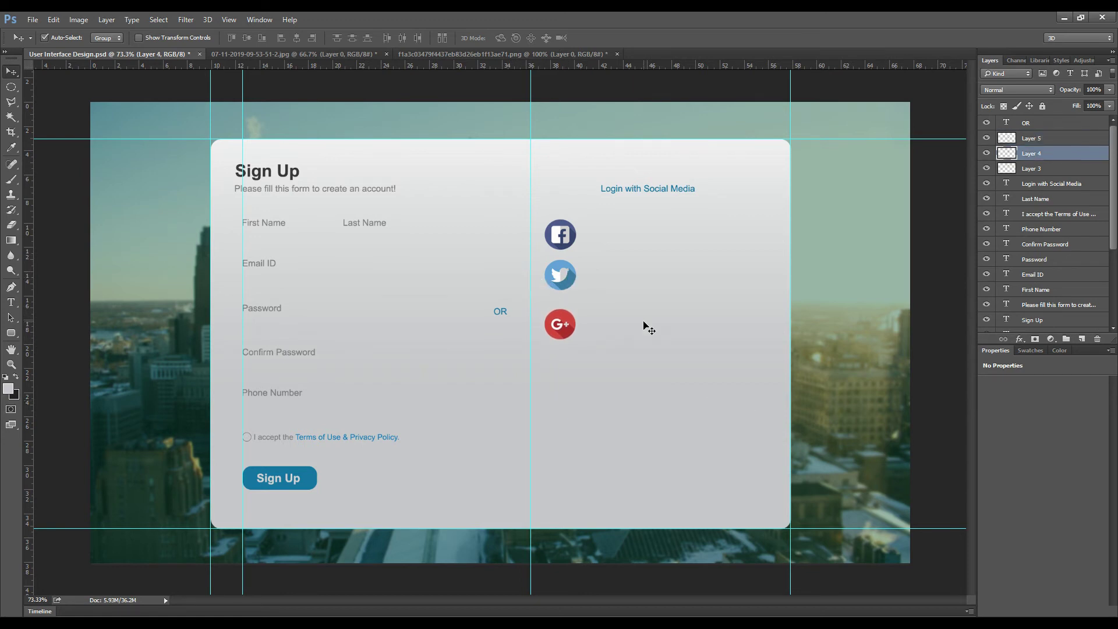
key(Down)
key(Down)
key(Down)
key(Down)
key(Down)
key(Up)
Step: Move the guide to the icons' left edge and add an empty layer above Google+
mouse_move(531, 407)
mouse_down()
mouse_move(575, 406)
mouse_move(545, 401)
mouse_up()
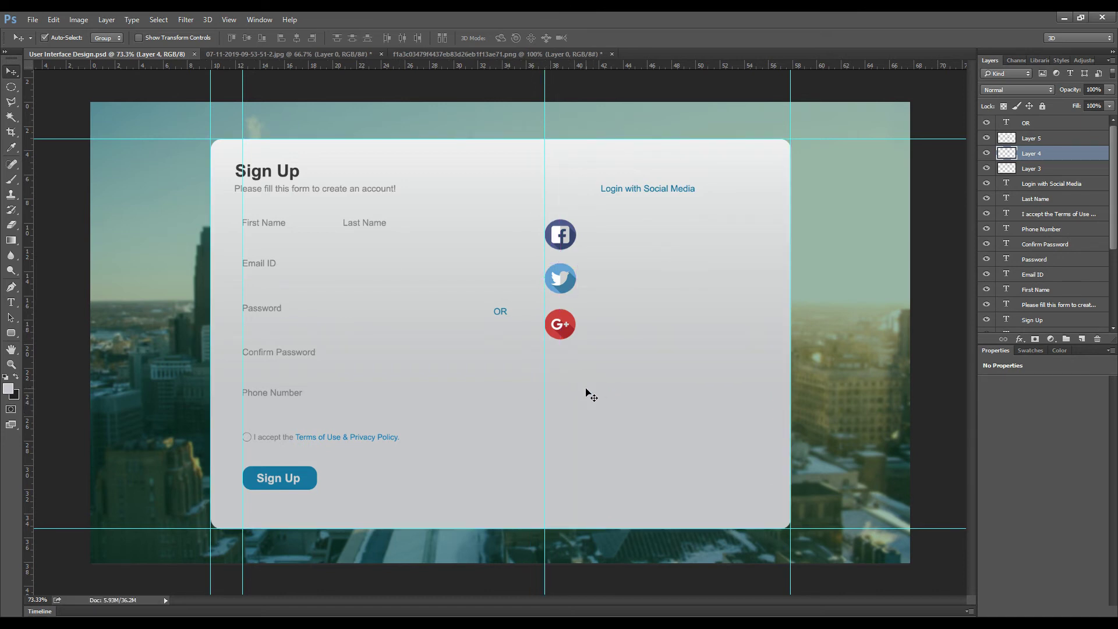
click(1065, 140)
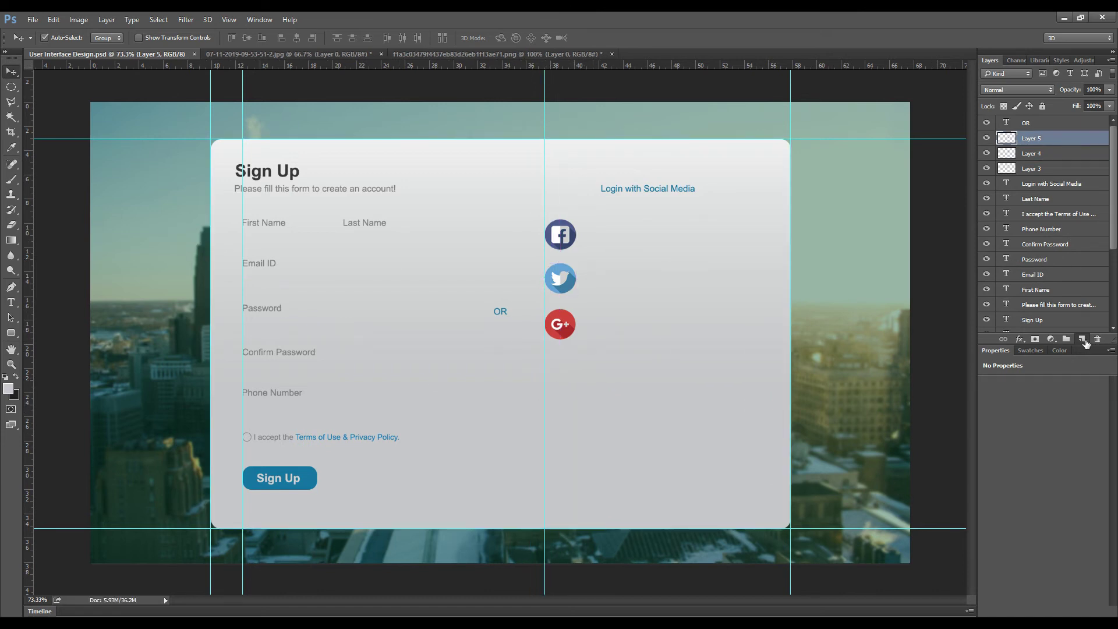
click(1083, 339)
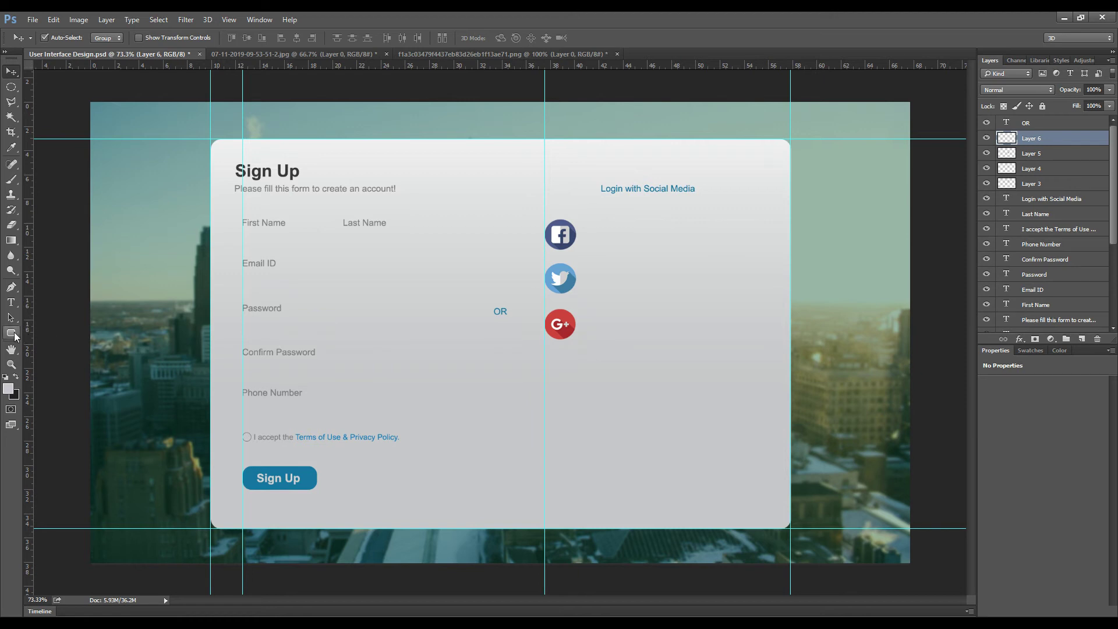
Step: Draw a rounded bar starting at the Facebook icon, save, and move its layer beneath the icon
click(13, 334)
mouse_move(547, 219)
mouse_down()
mouse_move(658, 251)
mouse_move(728, 251)
mouse_up()
click(11, 71)
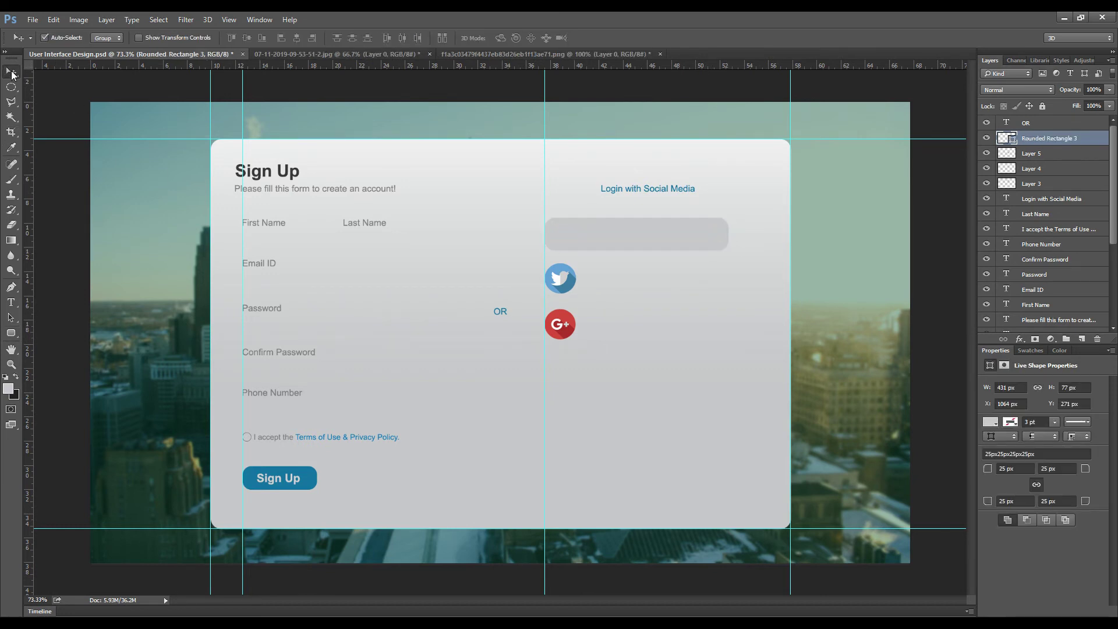
key(ctrl+s)
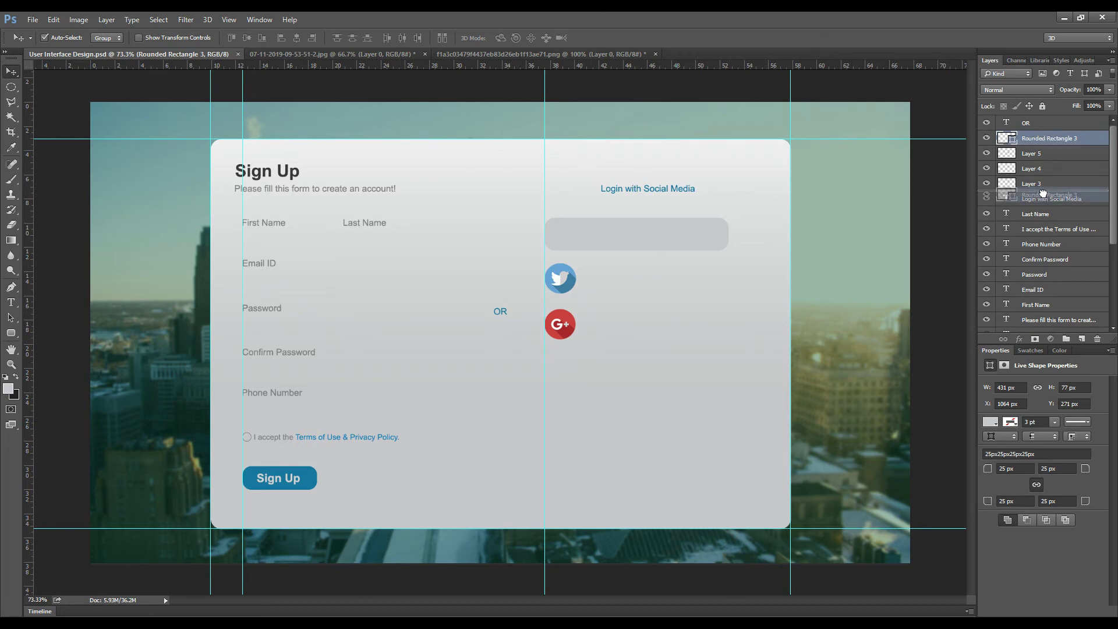
drag(1044, 139, 1044, 191)
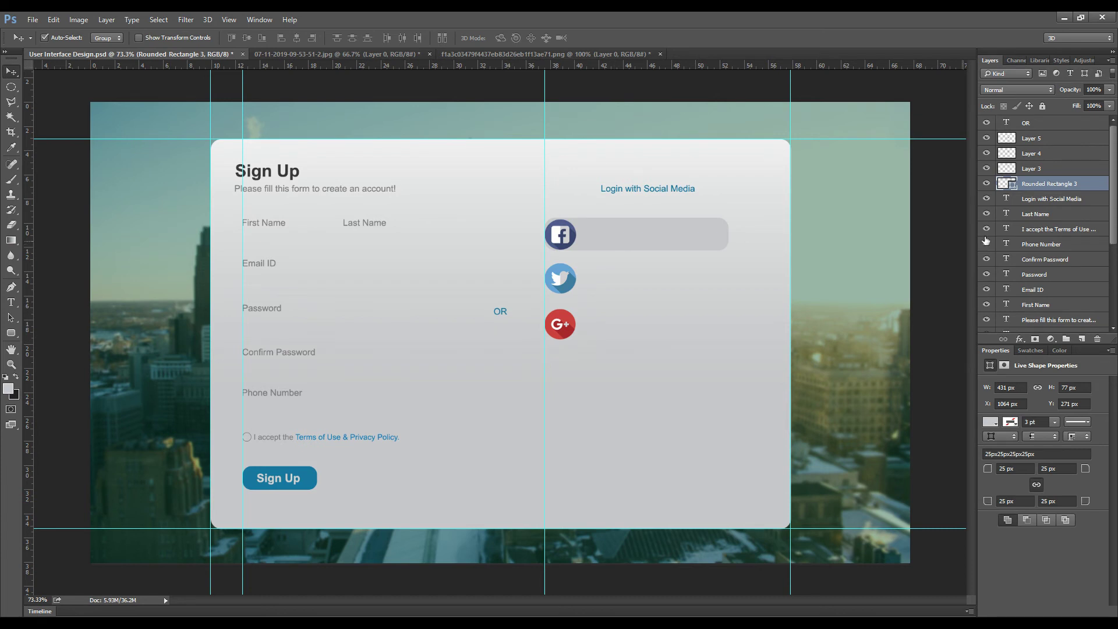
Step: Try a couple of navy fill shades on the Facebook bar shape
double_click(1006, 184)
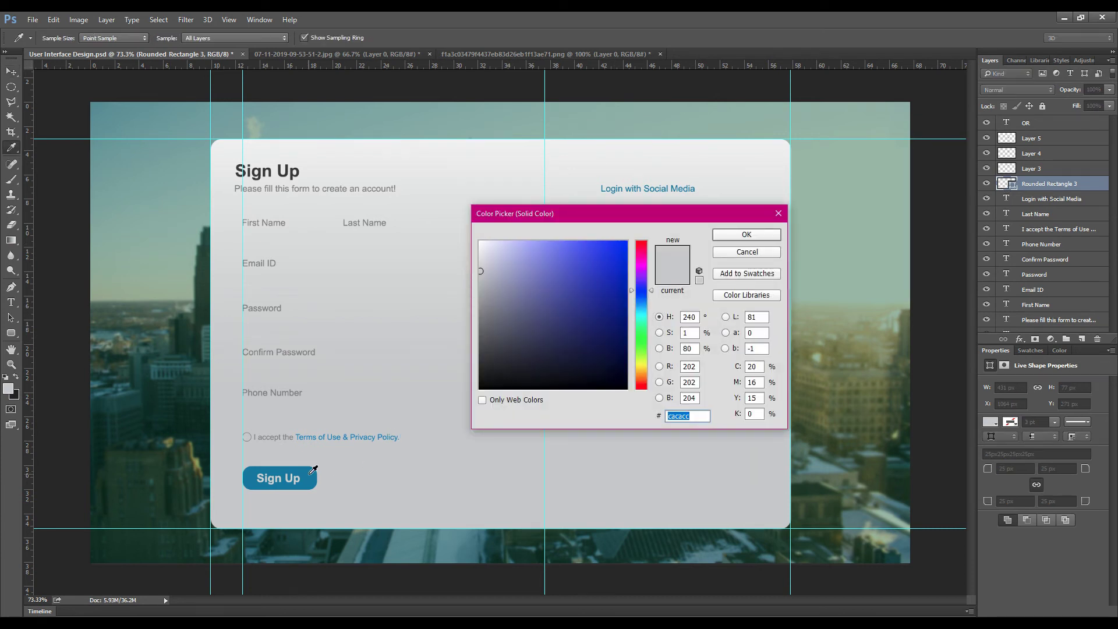
click(621, 332)
click(752, 236)
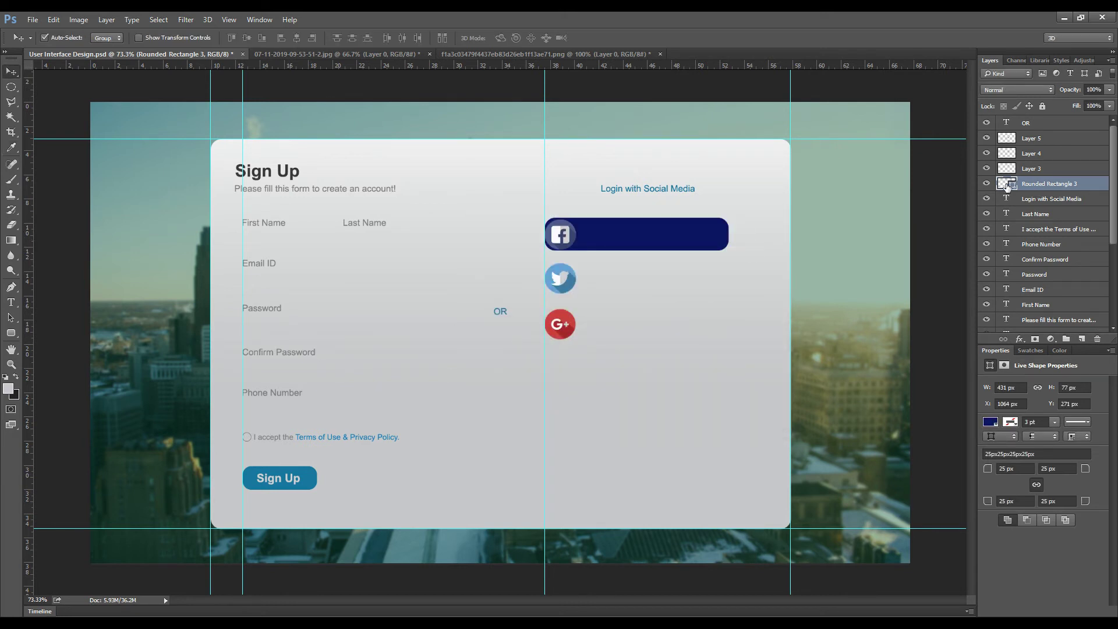
double_click(1006, 184)
click(621, 306)
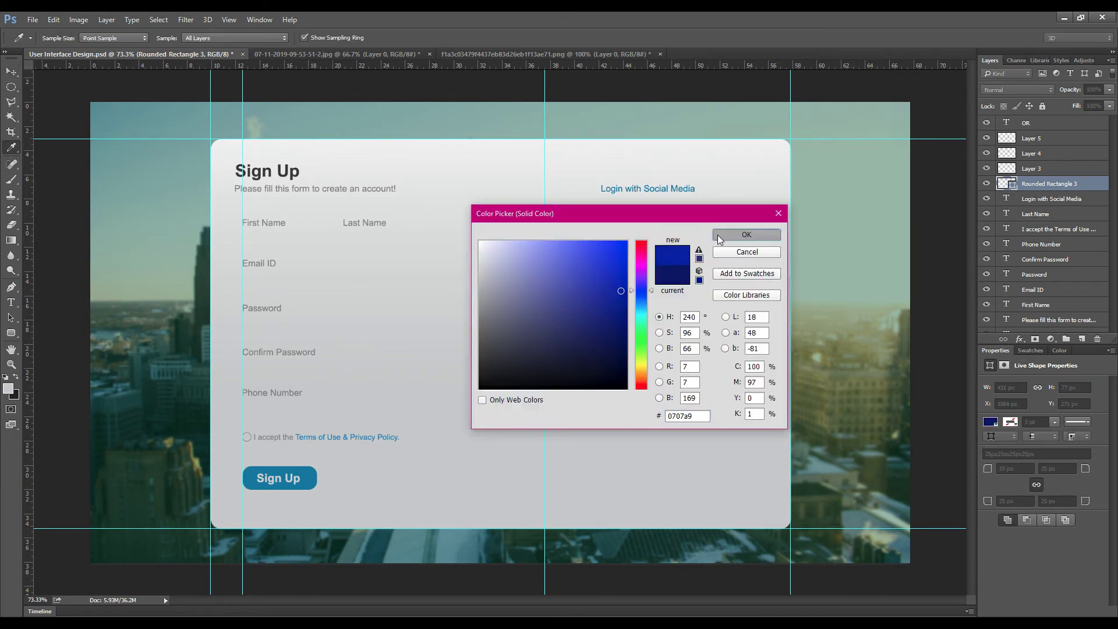
click(746, 234)
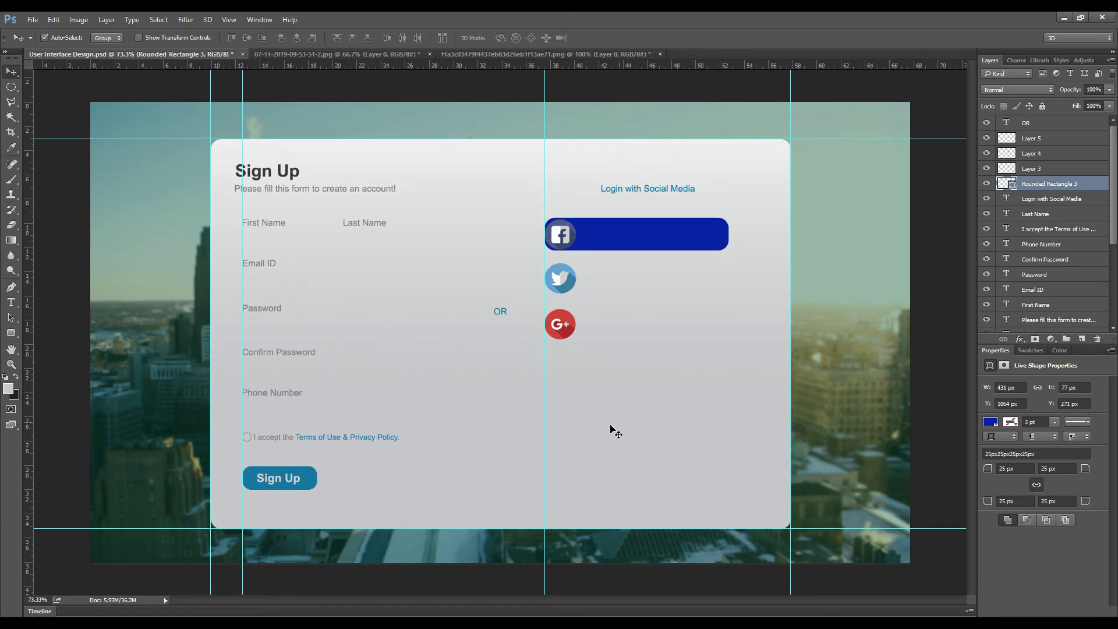
Step: Sample the Facebook icon's blue and set the bar's fill to dark navy #263571
double_click(1006, 184)
mouse_move(638, 209)
mouse_down()
mouse_move(410, 250)
mouse_move(385, 237)
mouse_up()
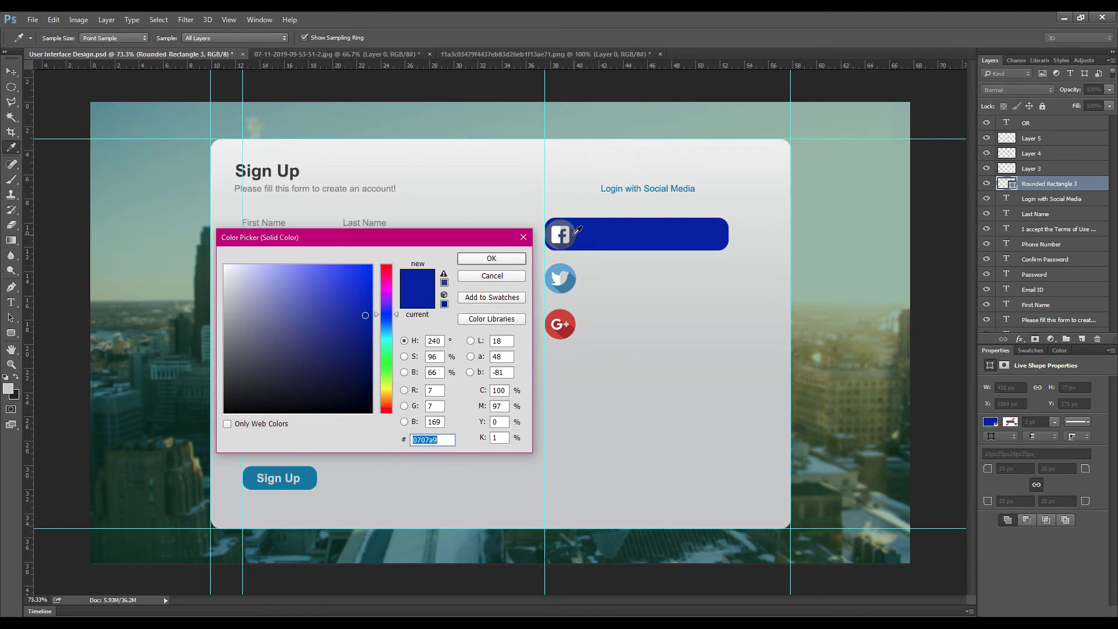
click(575, 234)
click(576, 222)
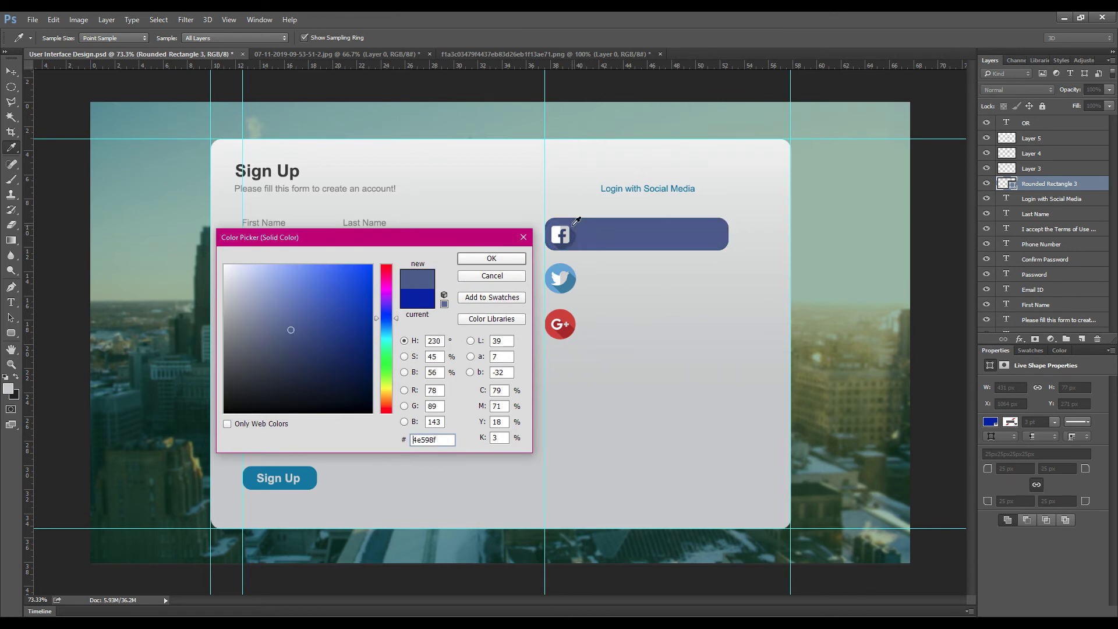
click(573, 239)
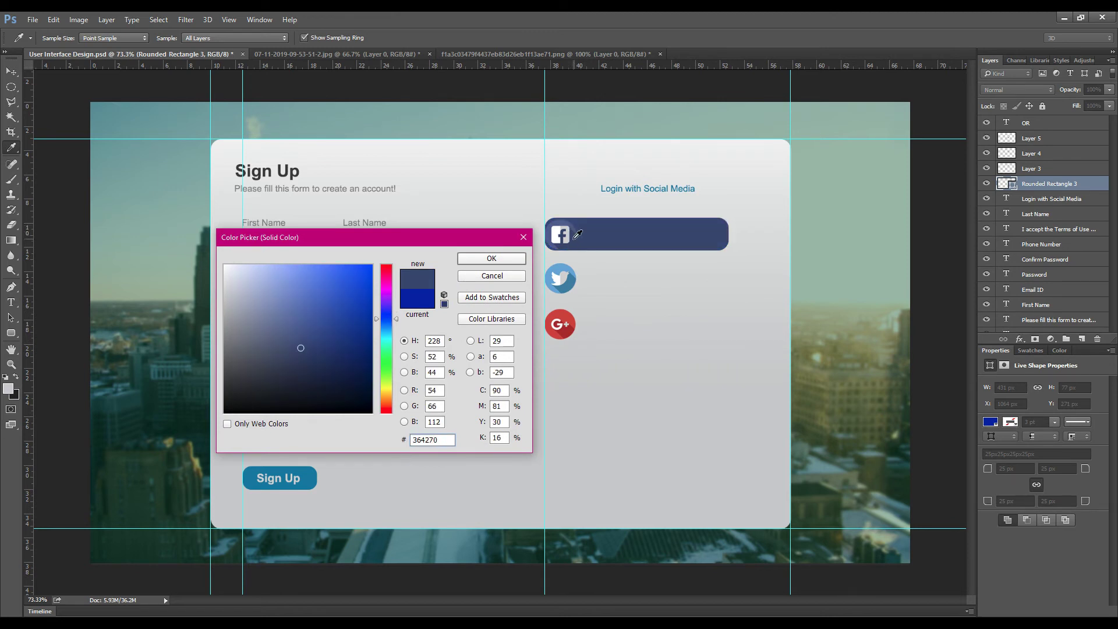
click(323, 348)
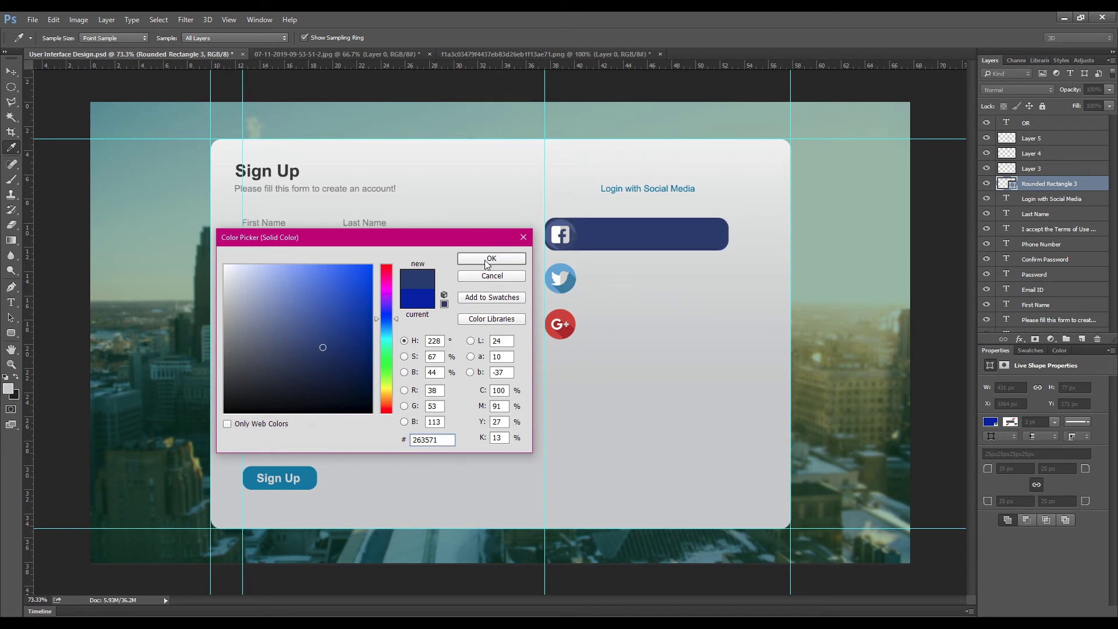
click(491, 258)
key(v)
click(573, 249)
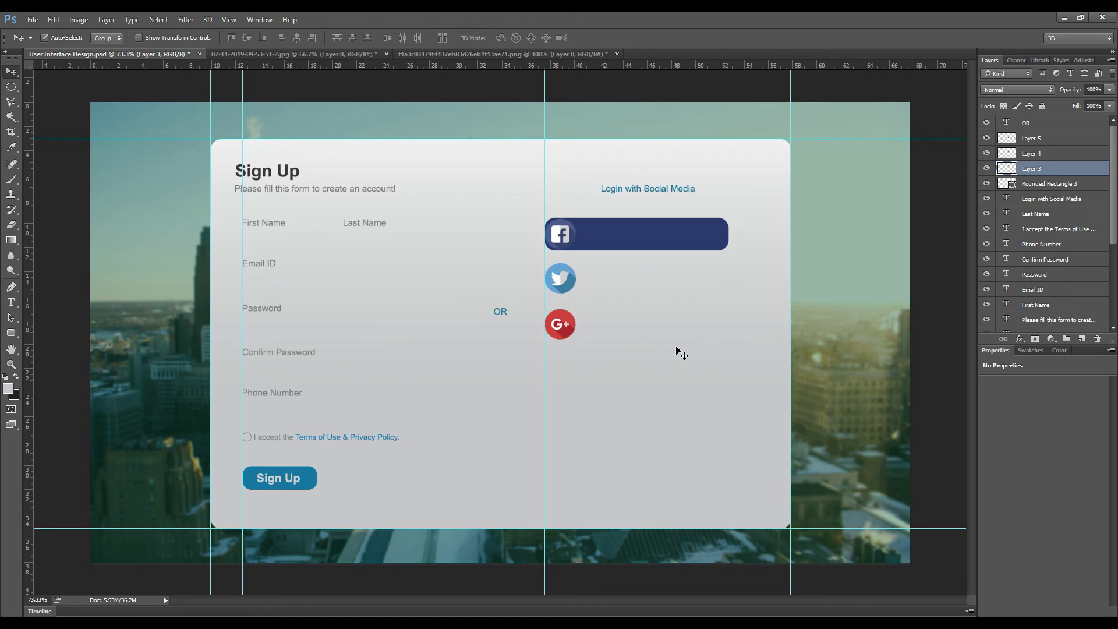
Step: Duplicate the Facebook bar behind the Twitter icon and fill it with brighter blue #136ea7
click(613, 243)
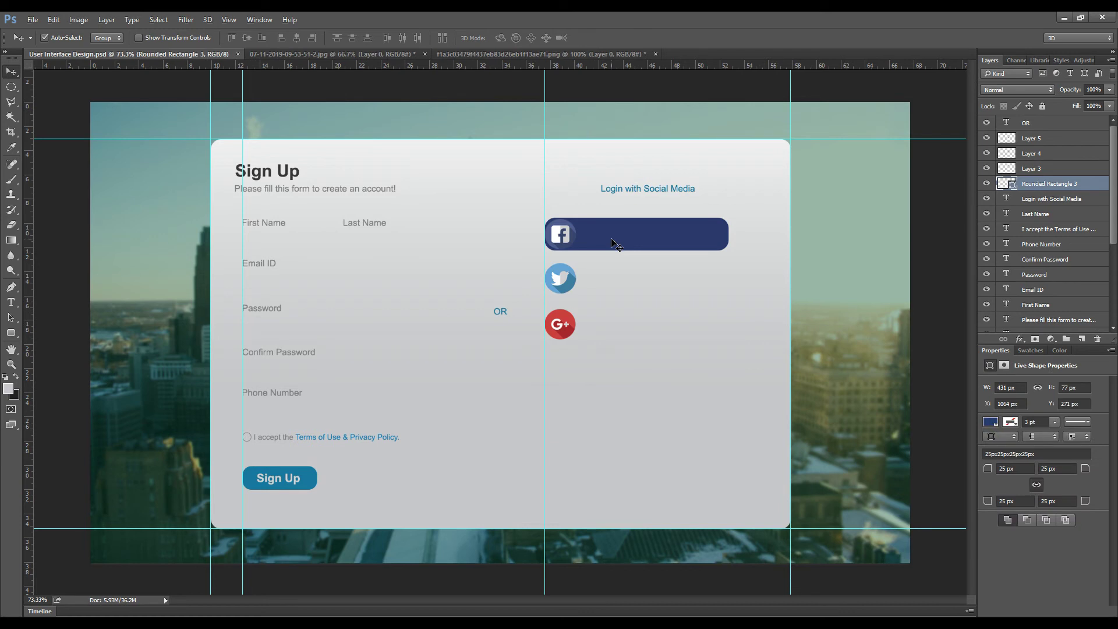
drag(612, 244, 612, 289)
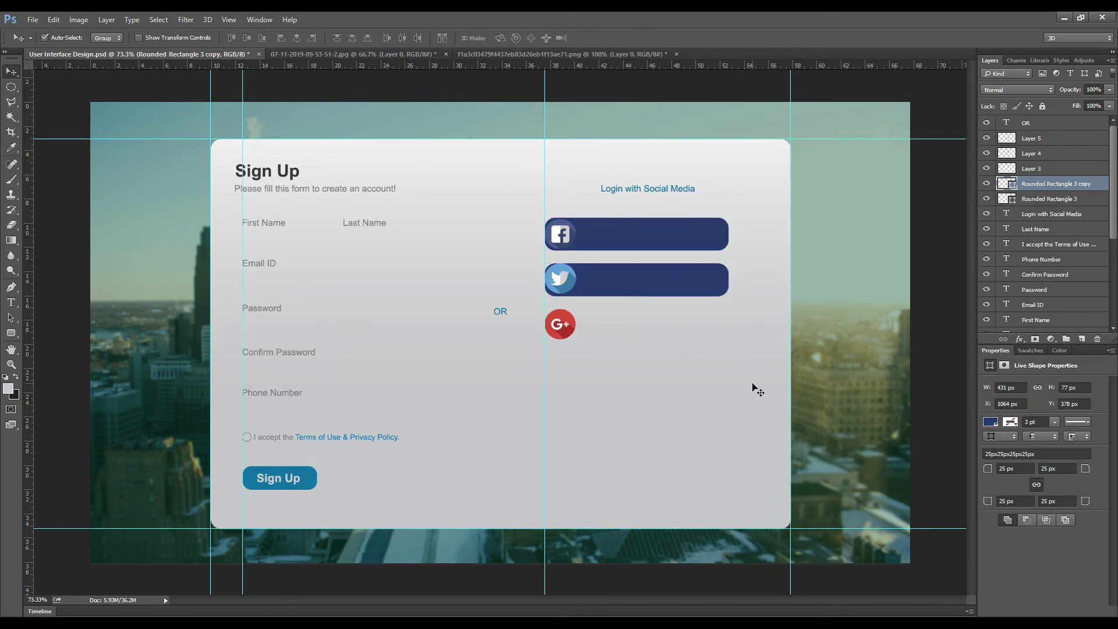
key(Up)
key(Up)
key(Up)
key(Up)
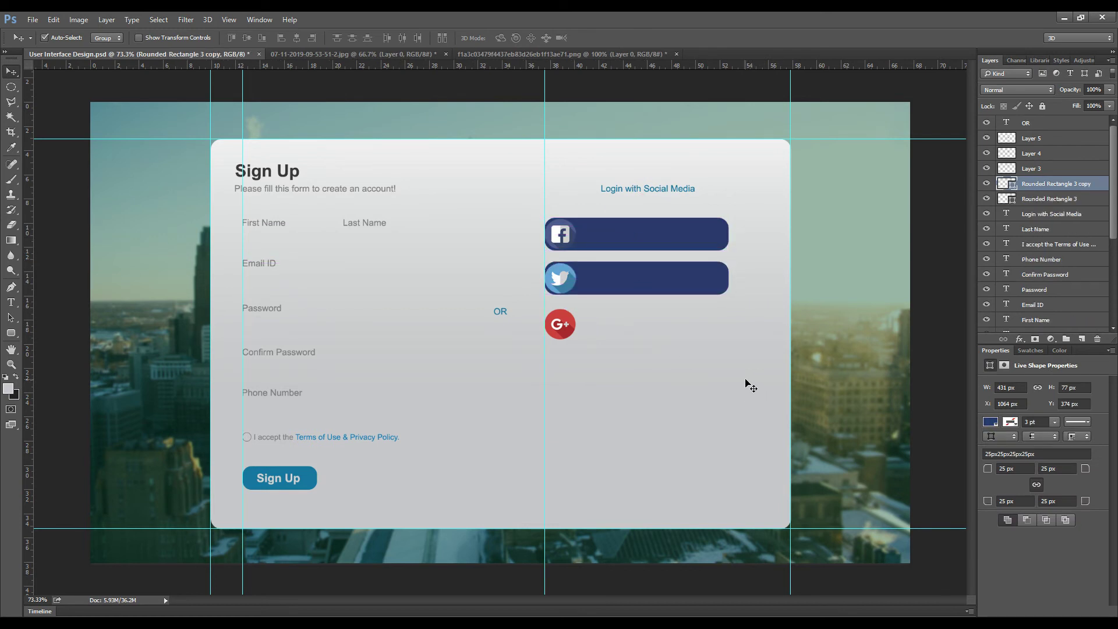
key(Down)
double_click(1007, 184)
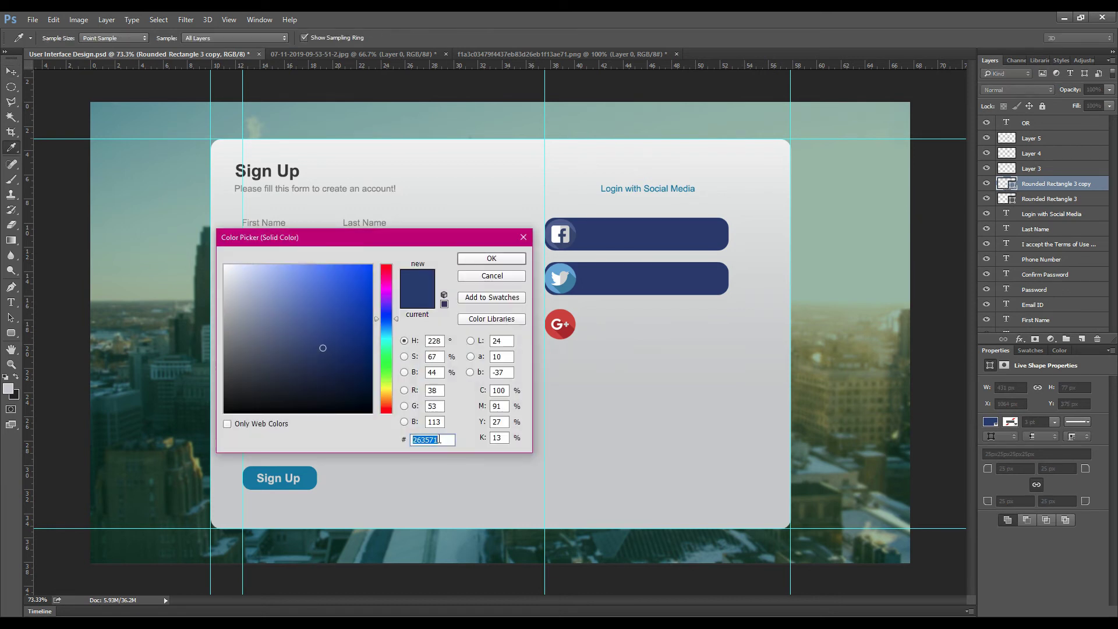
drag(563, 263, 572, 282)
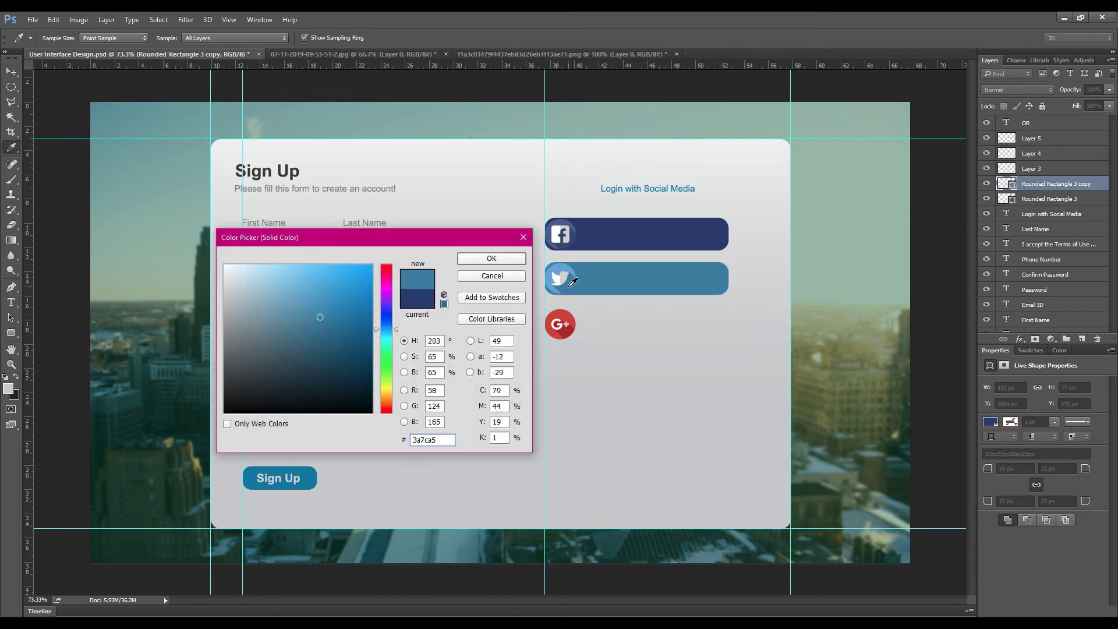
click(340, 316)
click(355, 315)
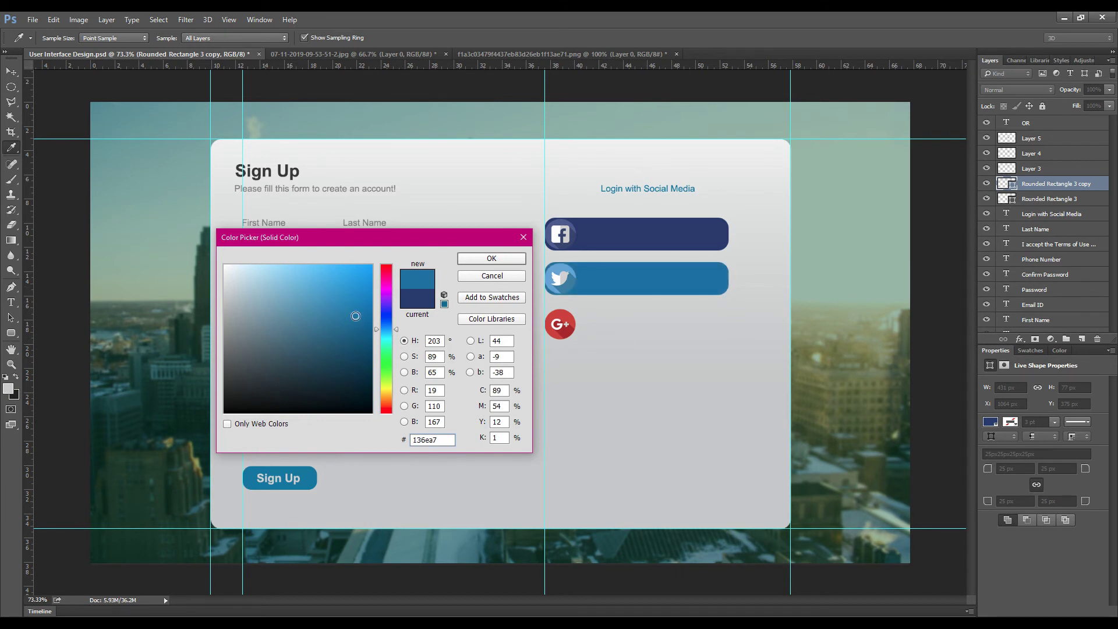
click(472, 260)
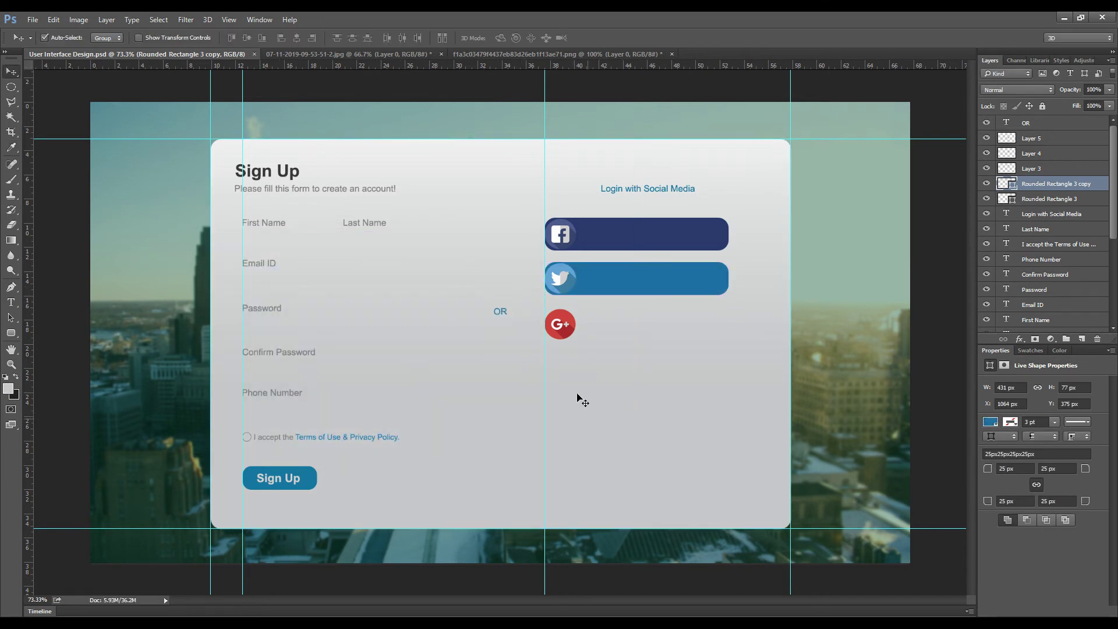
drag(610, 290, 611, 294)
Step: Duplicate the bar onto the Google+ row, fill it with the icon's deep red, and save
click(610, 287)
drag(611, 287, 610, 333)
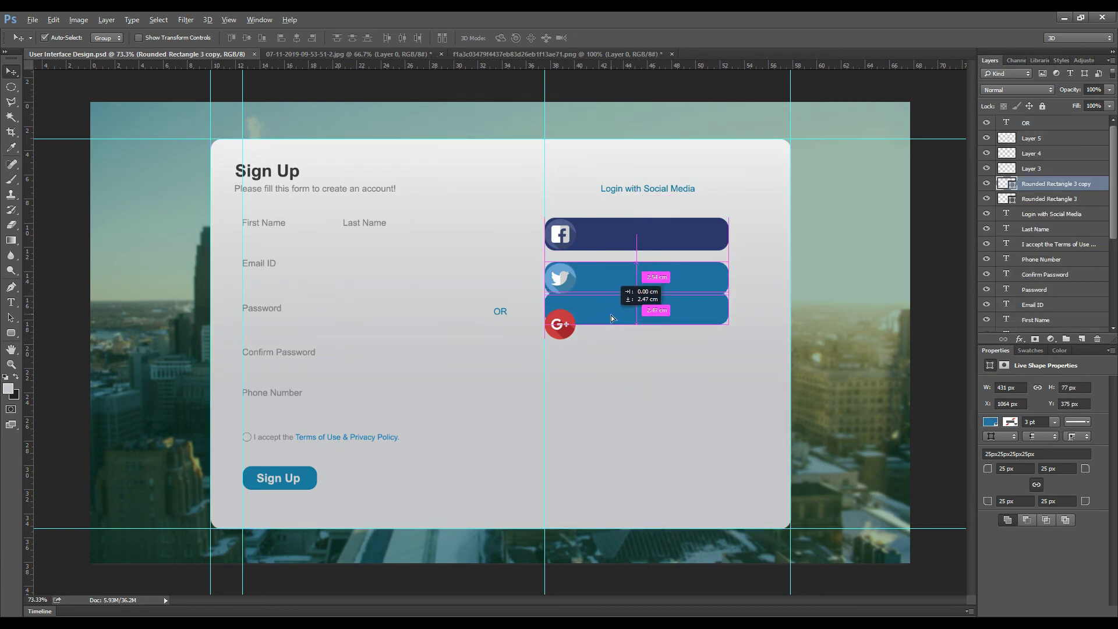
key(Up)
key(Up)
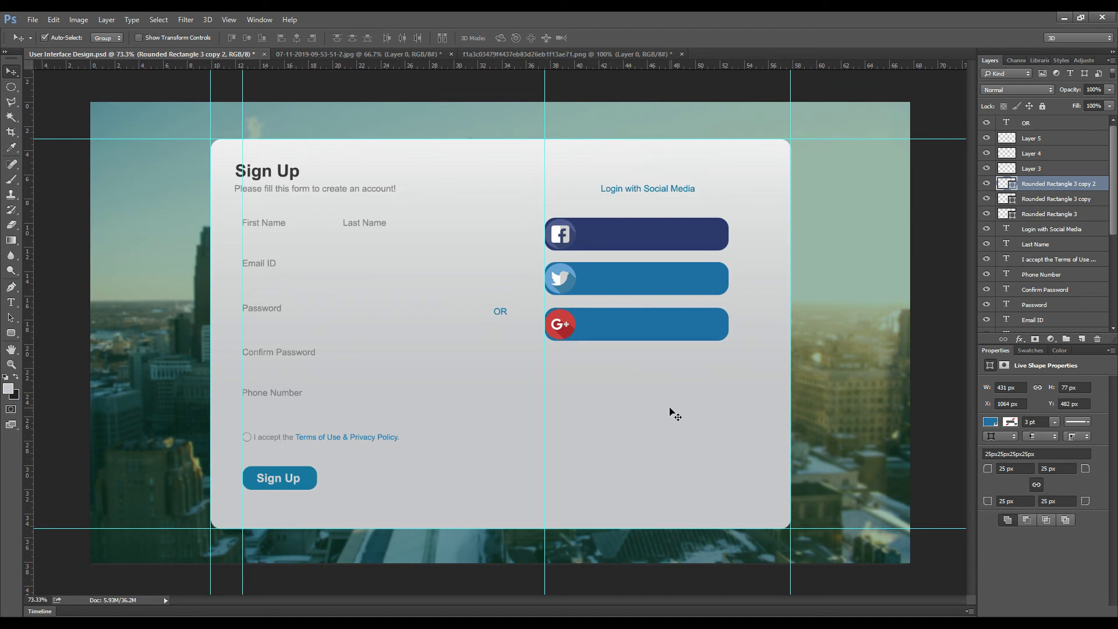
double_click(1006, 184)
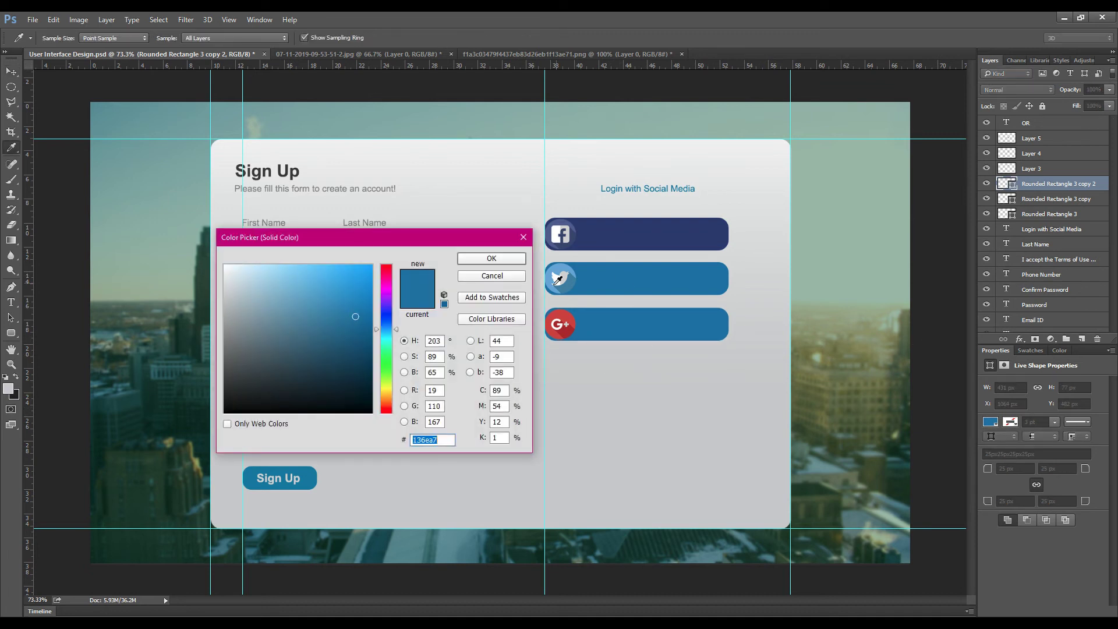
click(559, 323)
click(347, 292)
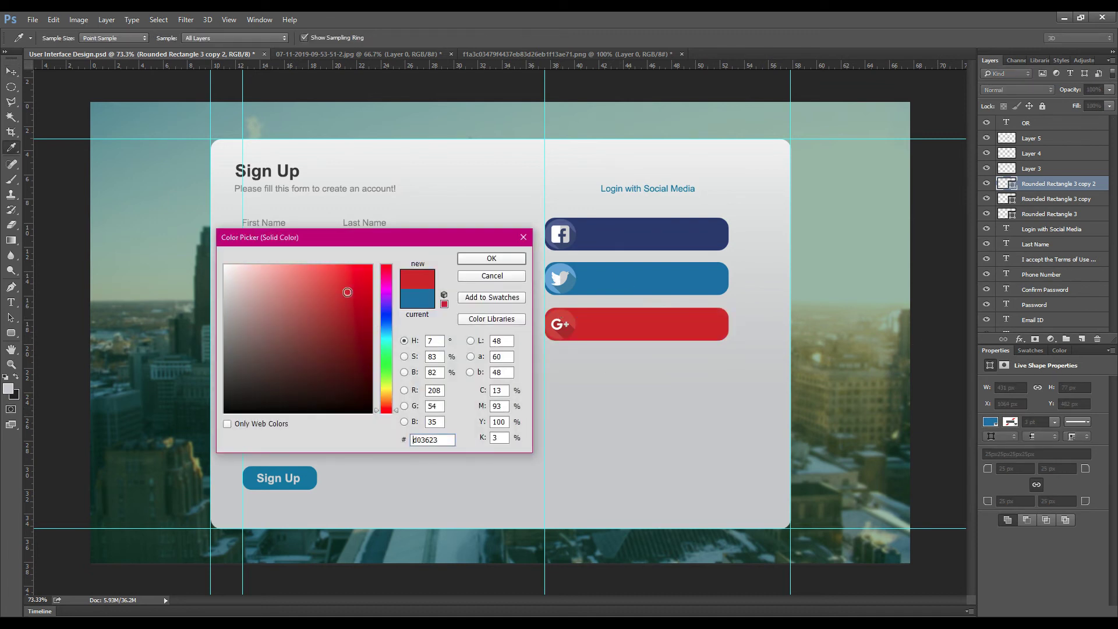
click(356, 292)
click(512, 259)
key(ctrl+s)
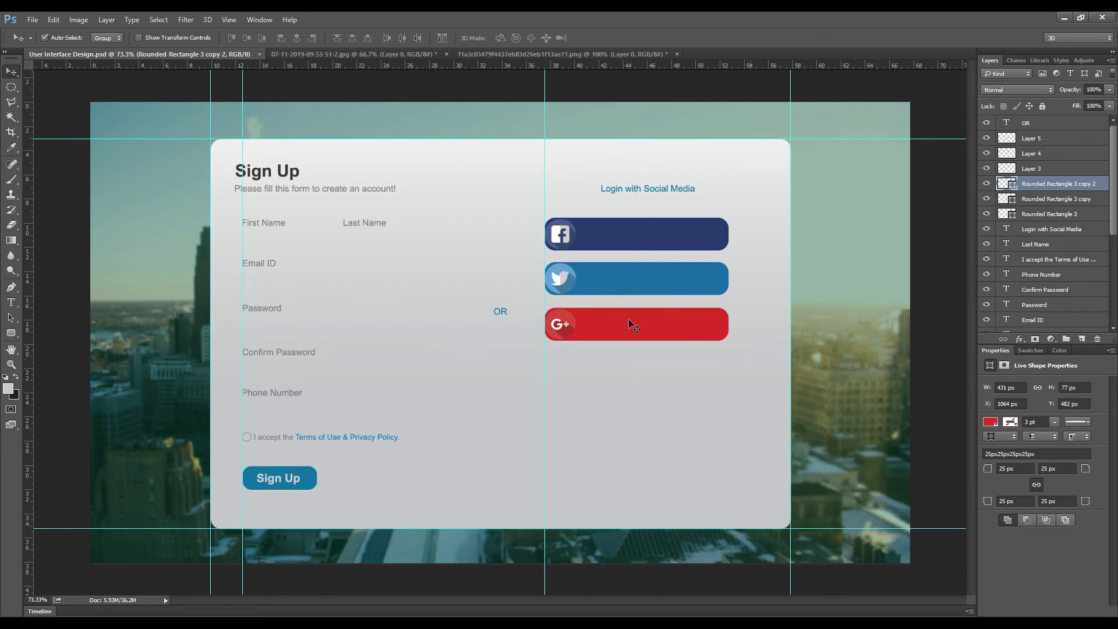
click(648, 190)
Step: Copy the heading onto the Facebook bar, above the shapes, and change it to 'Login with Facebook'
drag(647, 192, 631, 238)
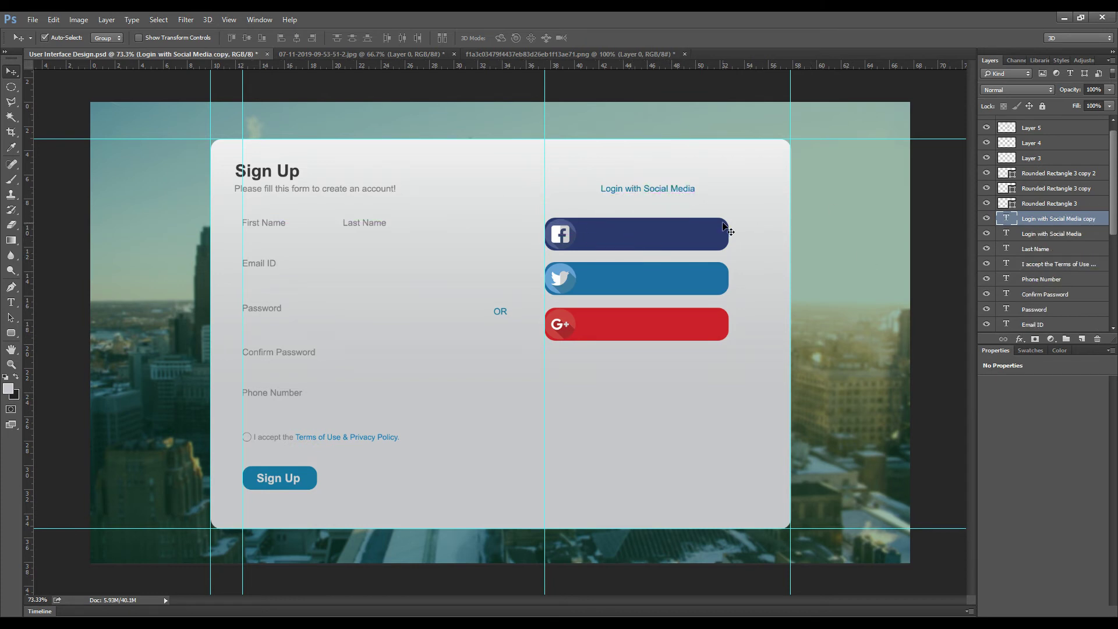
drag(1010, 218, 1069, 129)
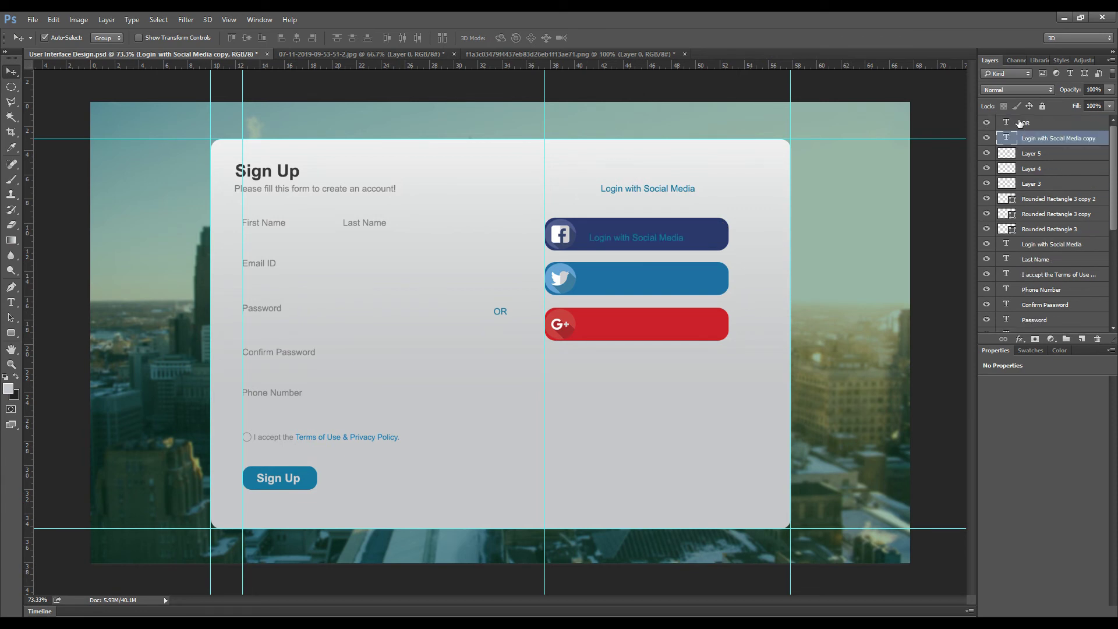
double_click(1007, 138)
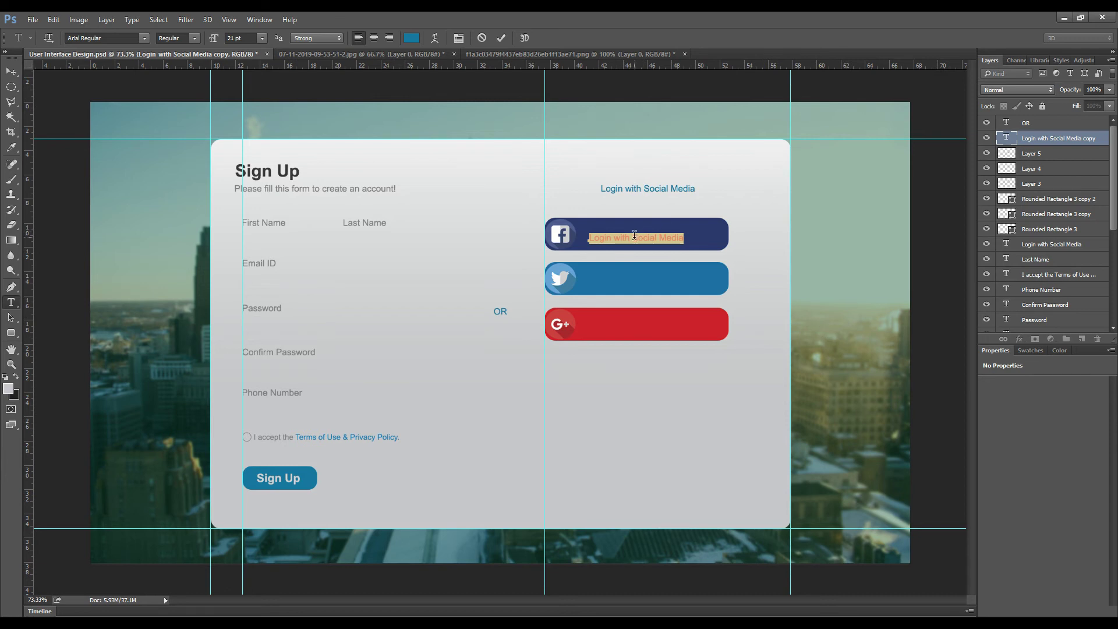
key(Left)
key(ctrl+Right)
key(ctrl+Right)
key(ctrl+shift+Right)
key(ctrl+shift+Right)
text(F)
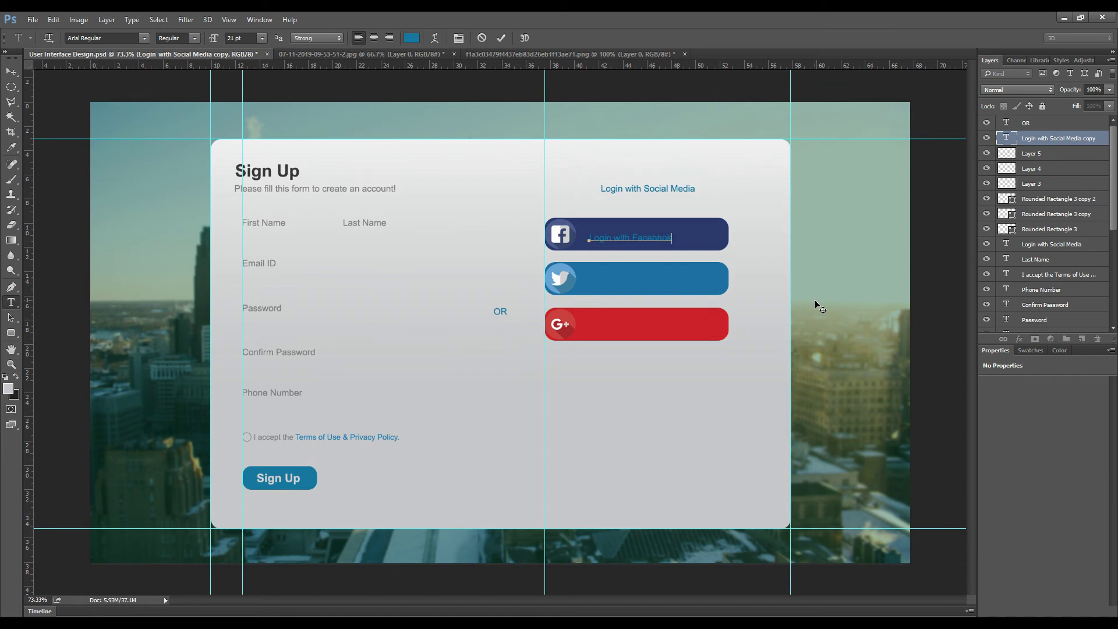
key(ctrl+a)
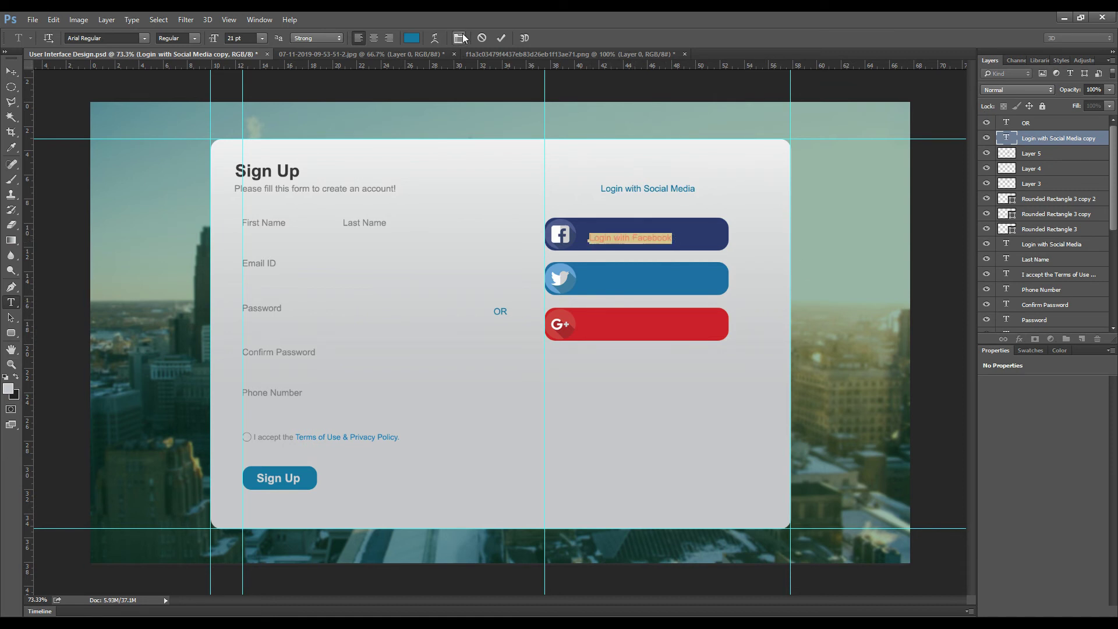
Step: Make the Facebook label light grey #ebebec at 24 pt and nudge it up
click(413, 39)
click(657, 399)
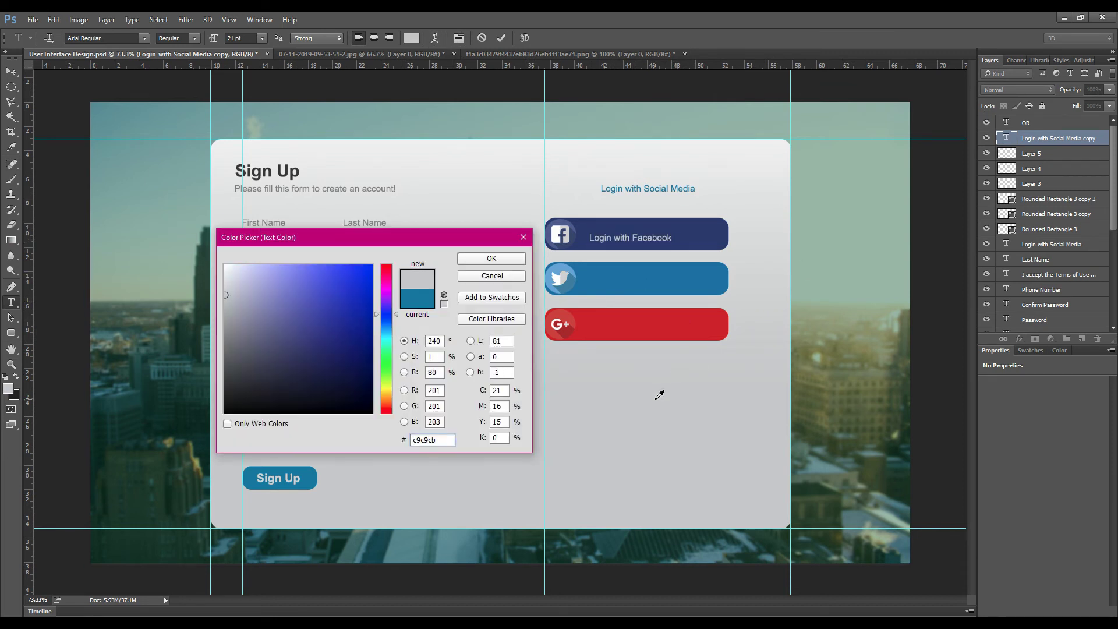
click(765, 166)
click(487, 260)
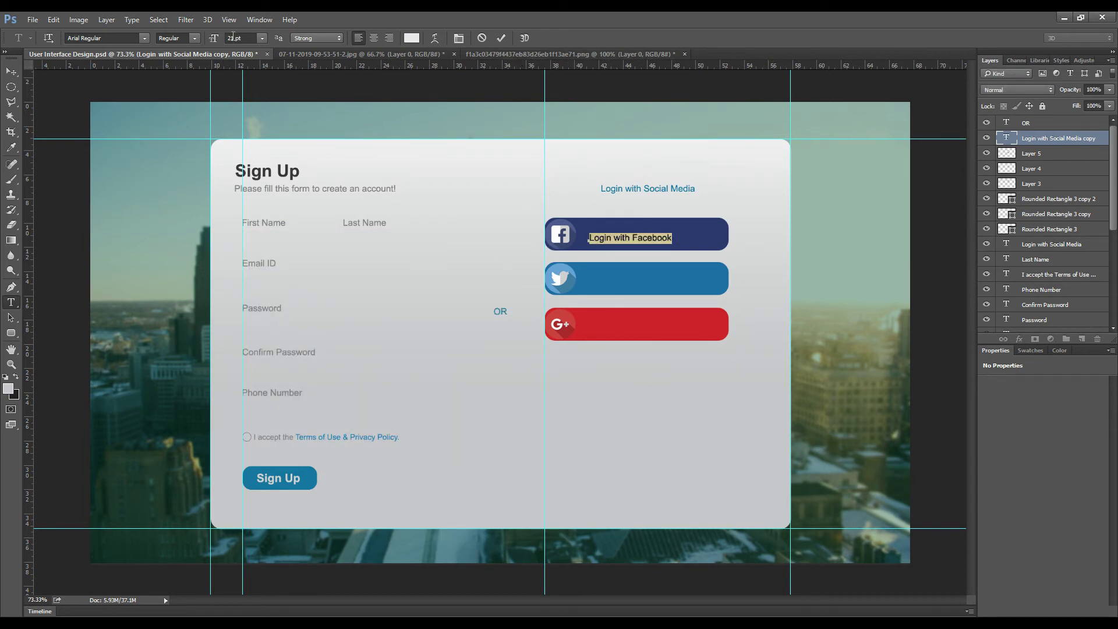
click(262, 38)
click(256, 173)
click(502, 38)
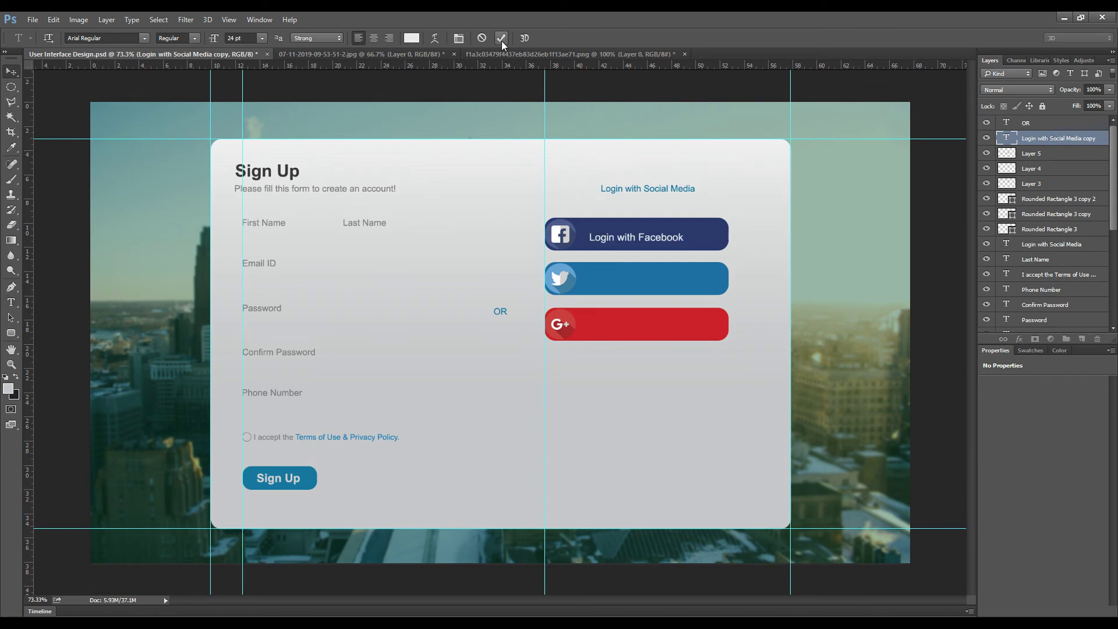
key(Up)
key(Up)
key(Up)
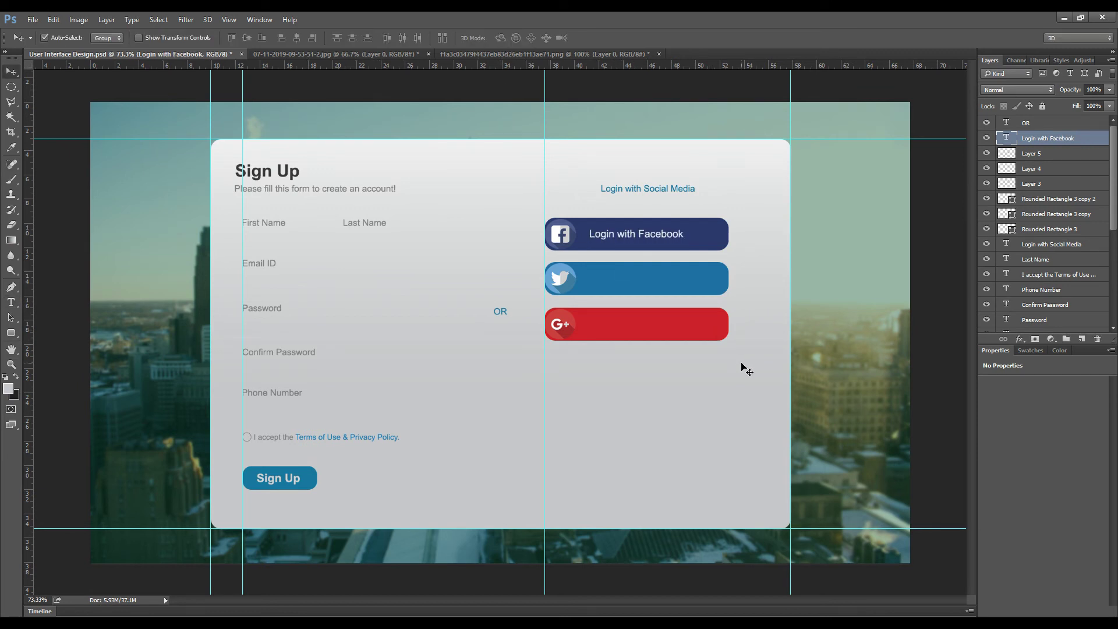
Step: Fine-tune the Facebook button label's position with arrow nudges and save
key(Right)
key(Right)
key(Right)
key(Right)
key(Right)
key(Right)
key(Right)
key(Right)
key(Right)
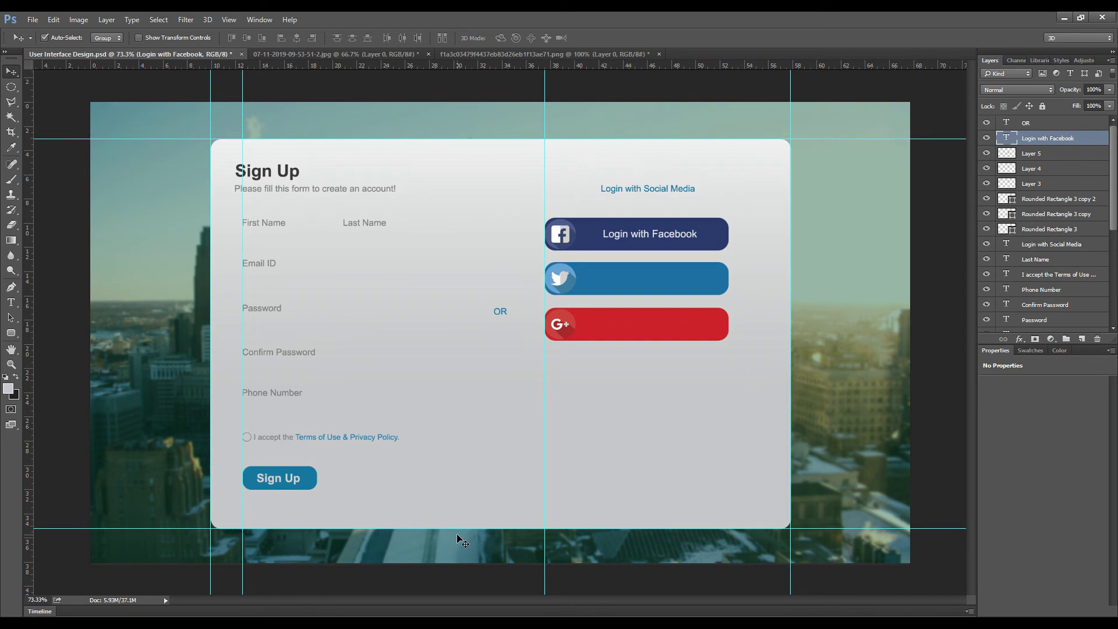
key(Left)
key(Left)
key(Left)
key(Down)
key(Up)
key(Up)
key(ctrl+s)
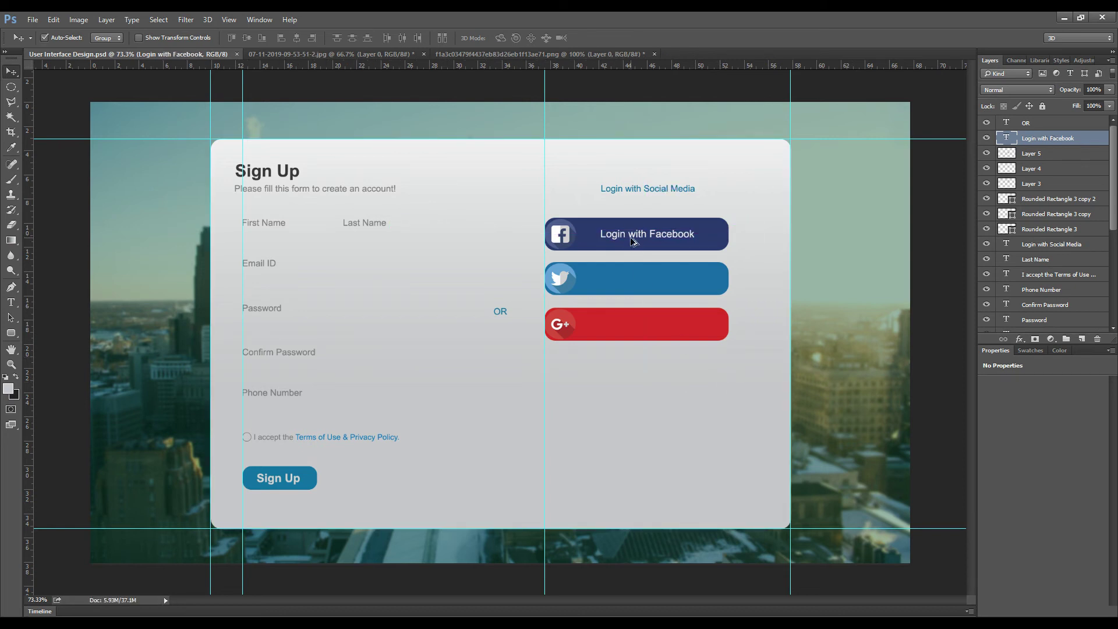
Step: Duplicate the label onto the Twitter bar, retype it 'Login with Twitter', and save
drag(633, 241, 633, 285)
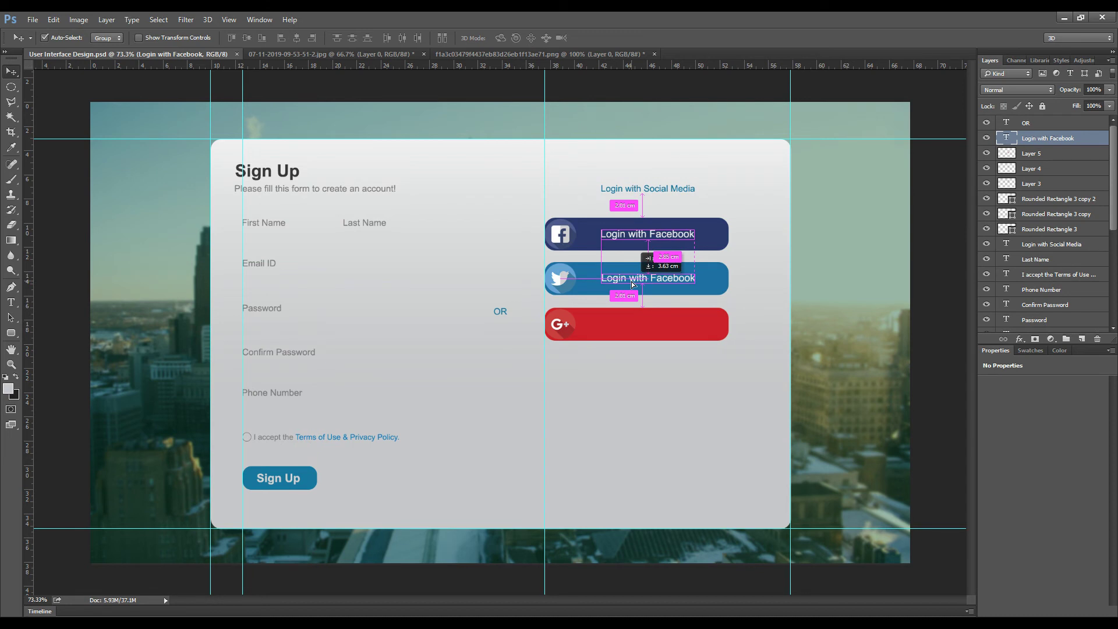
double_click(1007, 138)
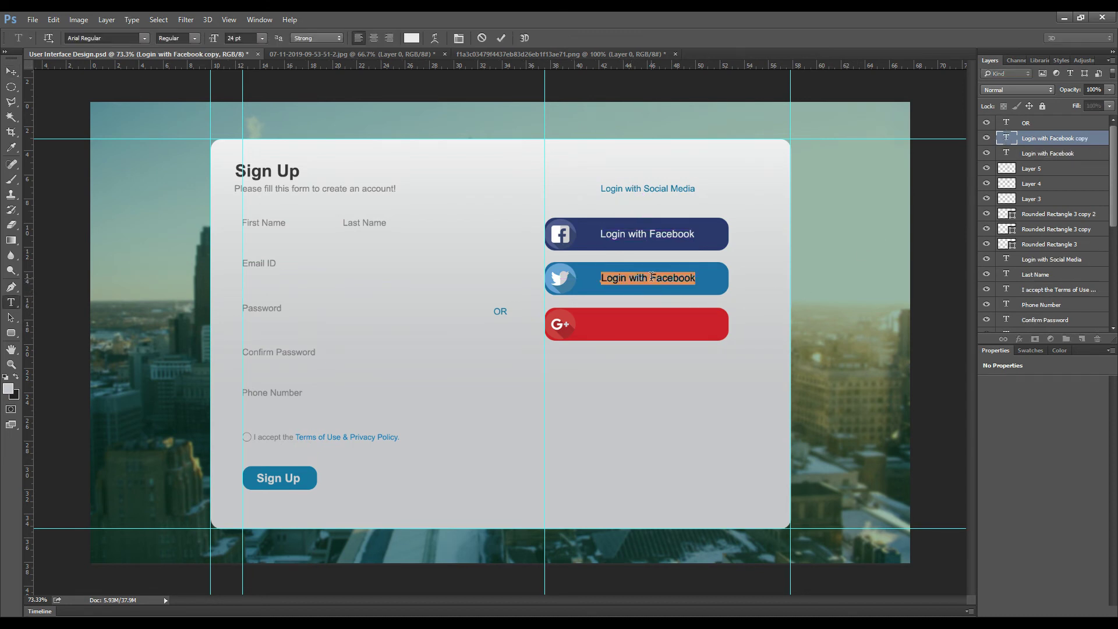
drag(651, 277, 696, 279)
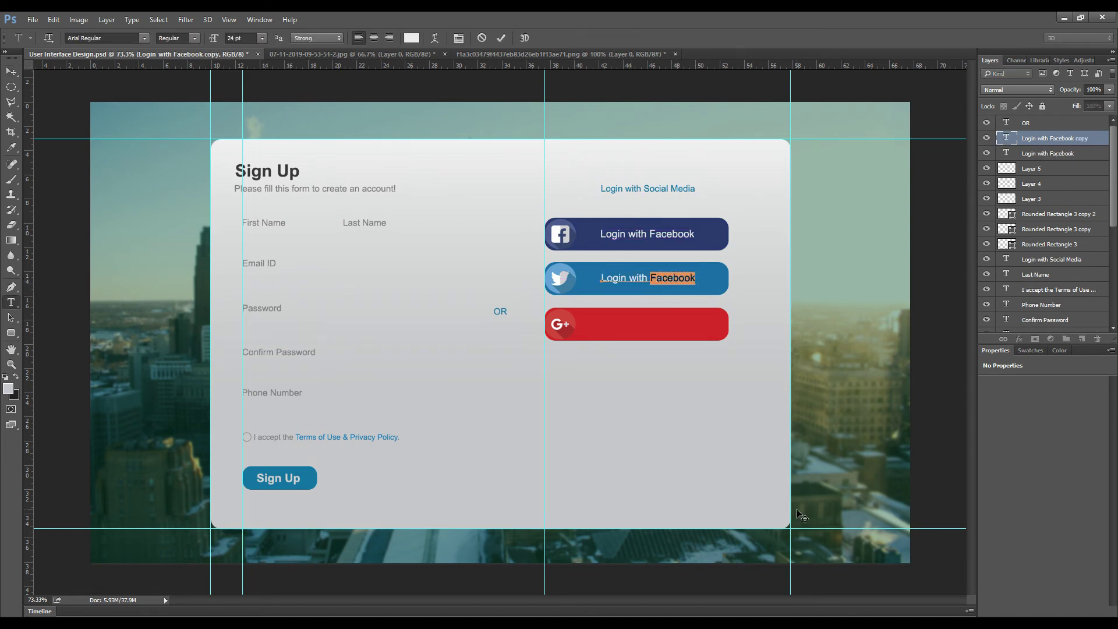
text(Twitter)
click(499, 38)
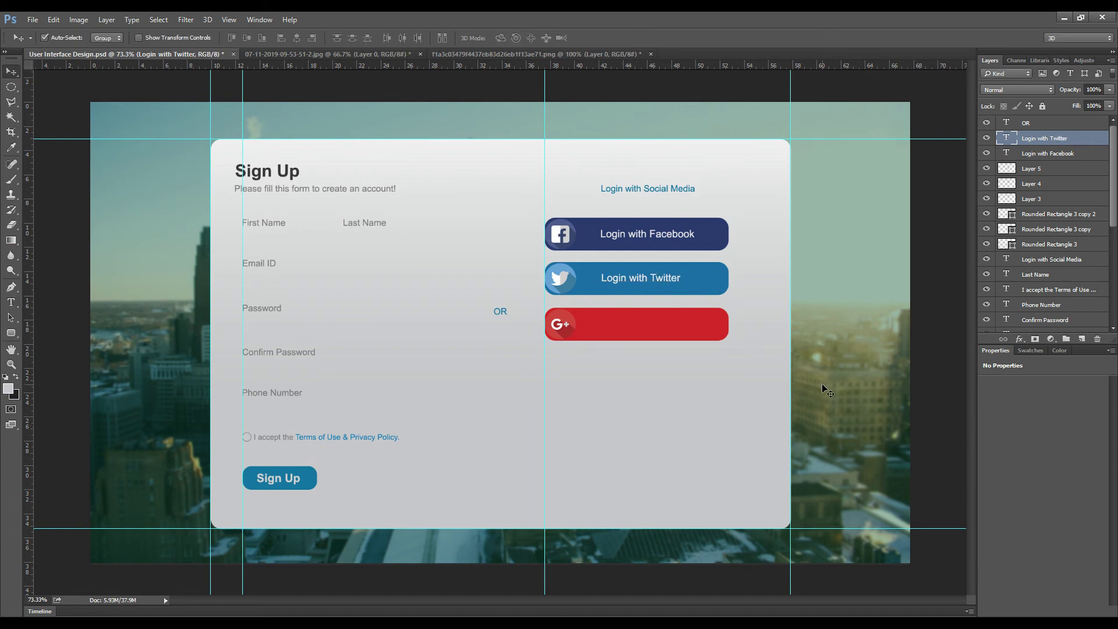
key(Up)
key(Up)
key(ctrl+s)
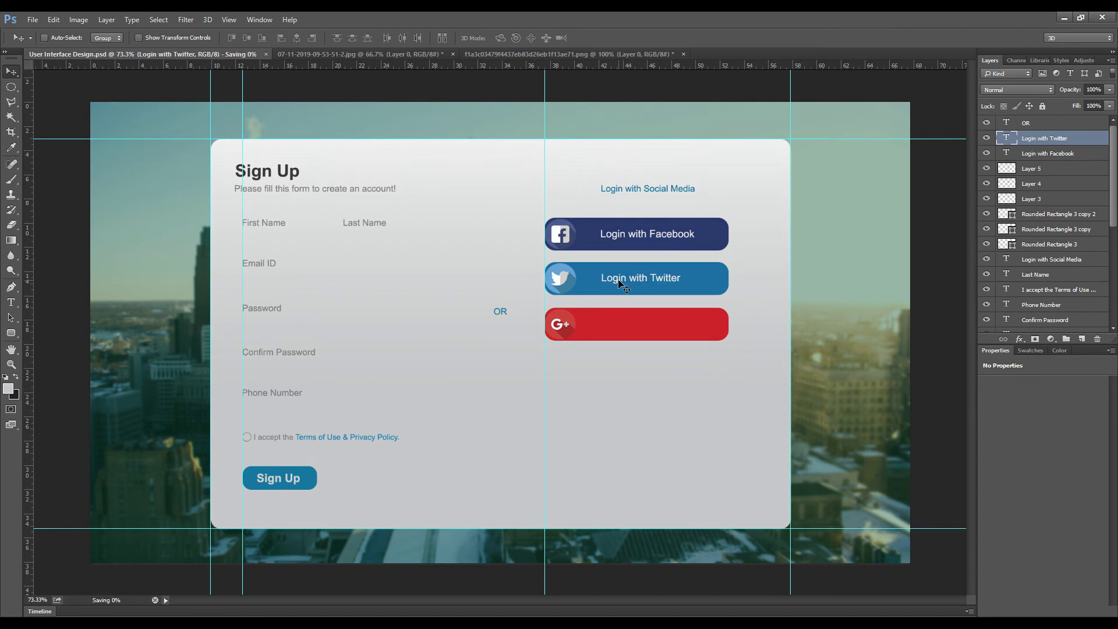
Step: Duplicate the label onto the red Google+ bar and retype it 'Login with Google'
drag(617, 282, 619, 326)
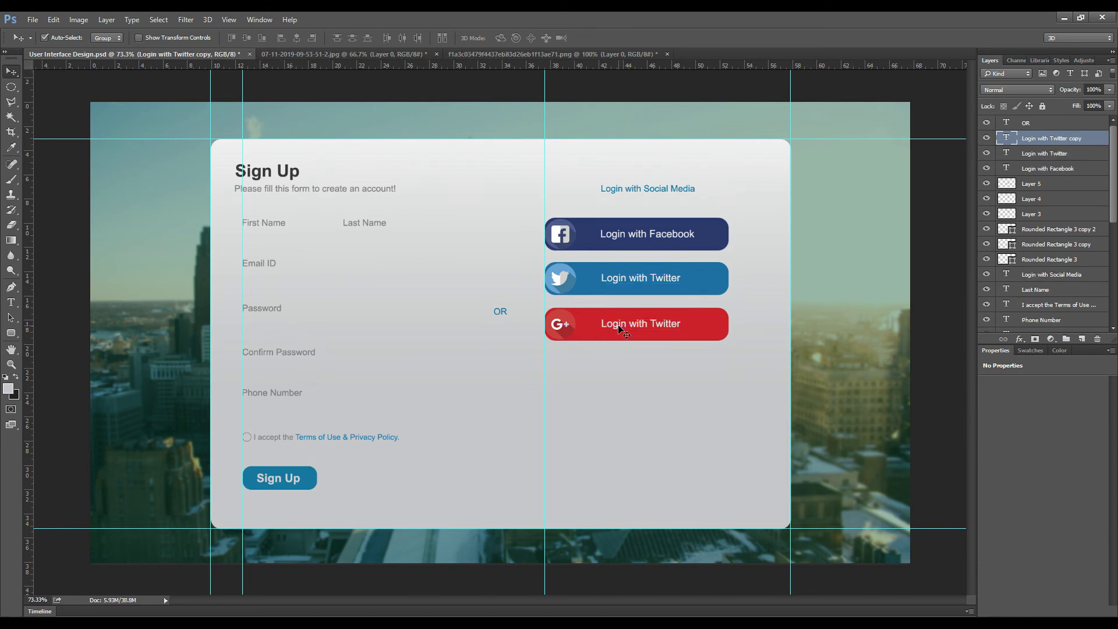
double_click(1006, 138)
double_click(683, 323)
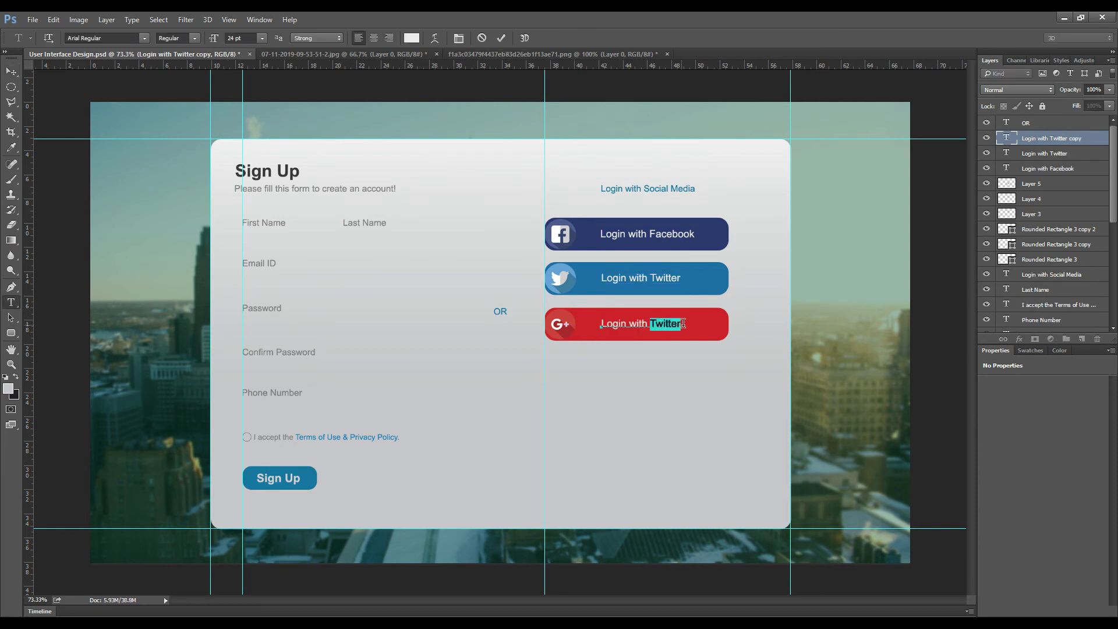
text(G)
click(501, 38)
key(v)
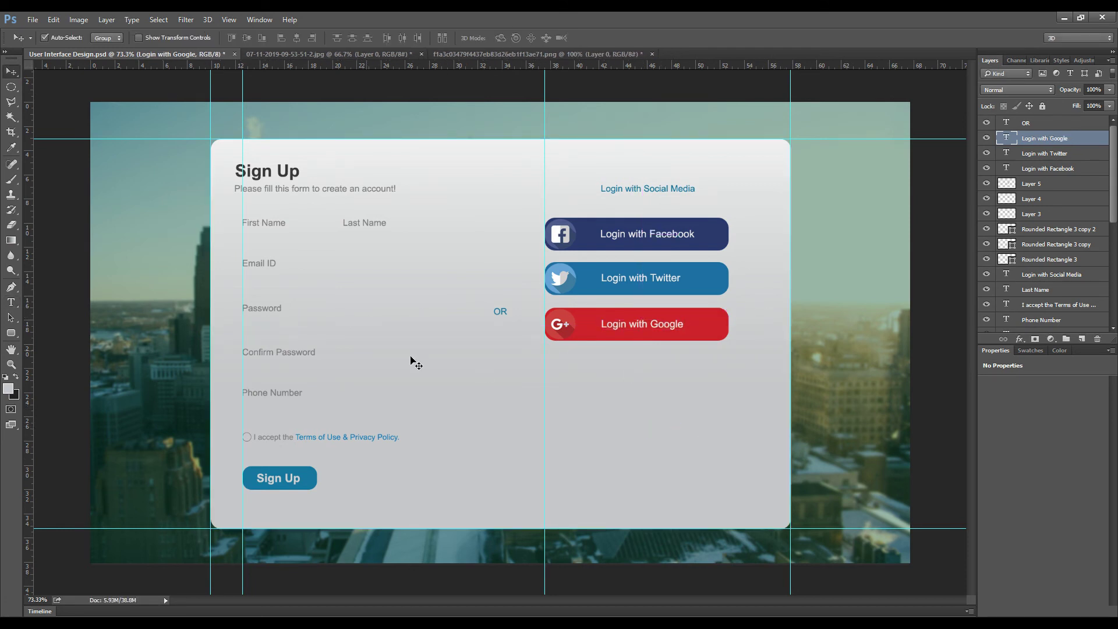
Step: Undo the accidental photo shift, align a vertical guide with the buttons' left edge, and save
drag(545, 192, 601, 197)
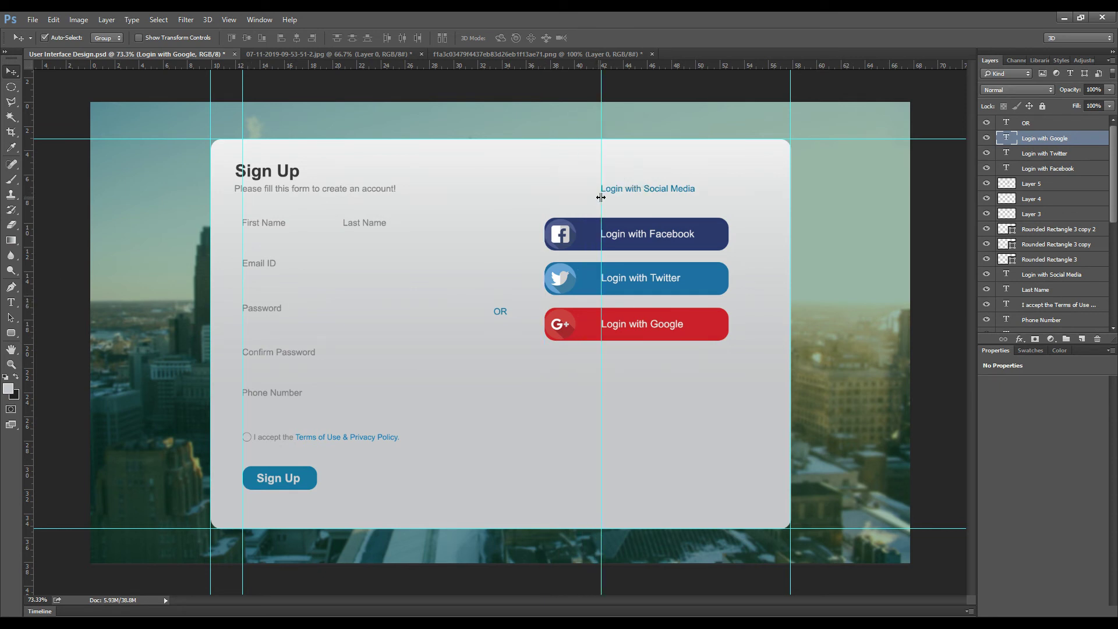
click(612, 239)
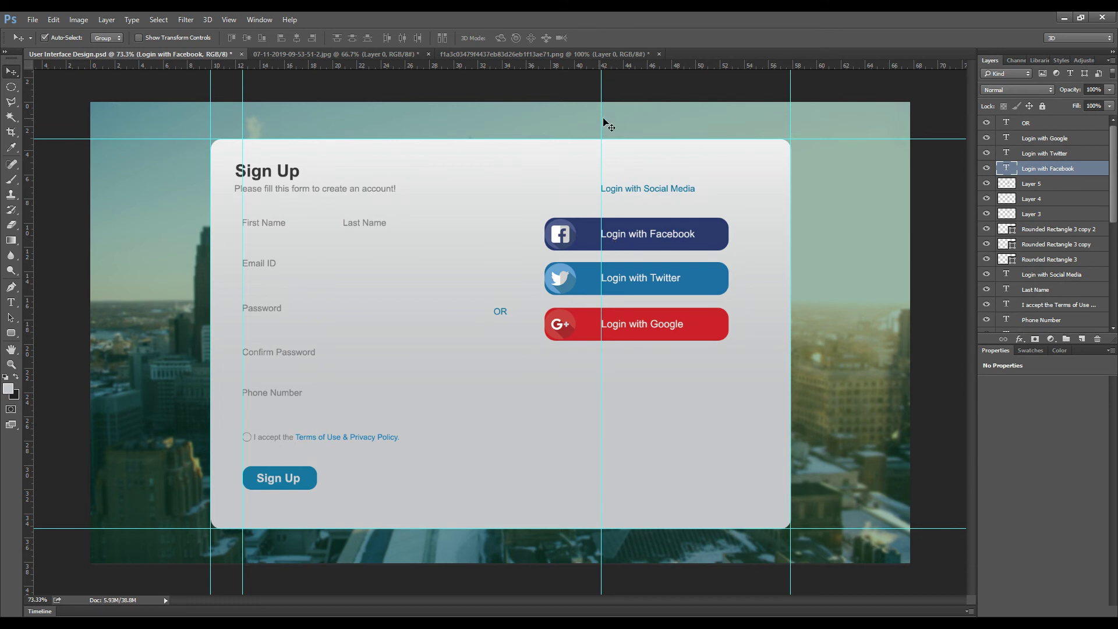
drag(605, 121, 560, 120)
key(ctrl+z)
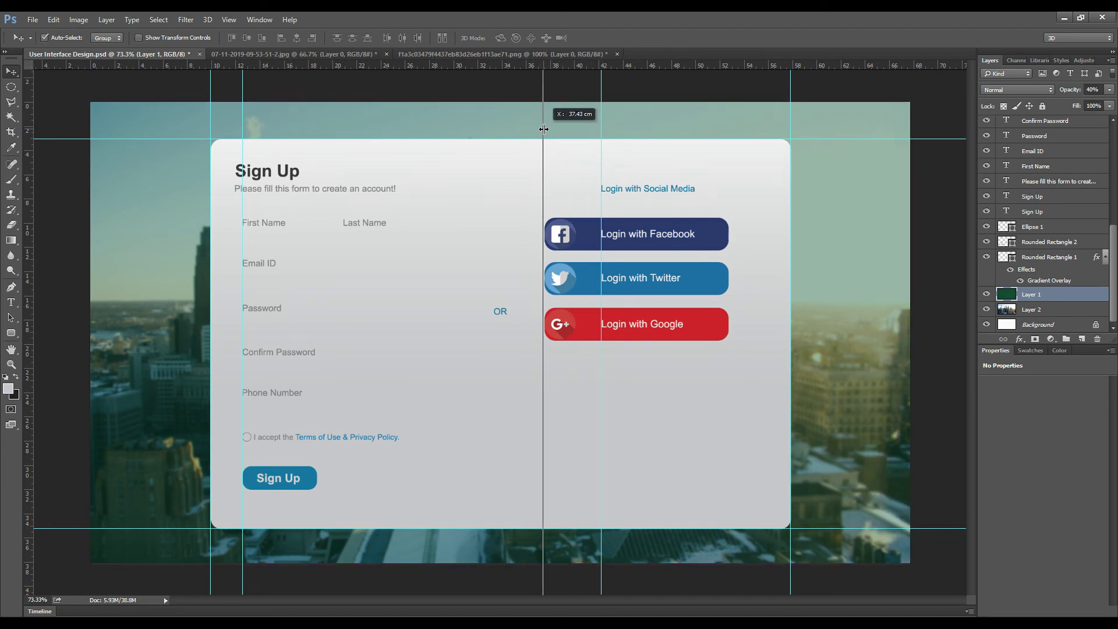
drag(603, 124, 544, 124)
key(ctrl+s)
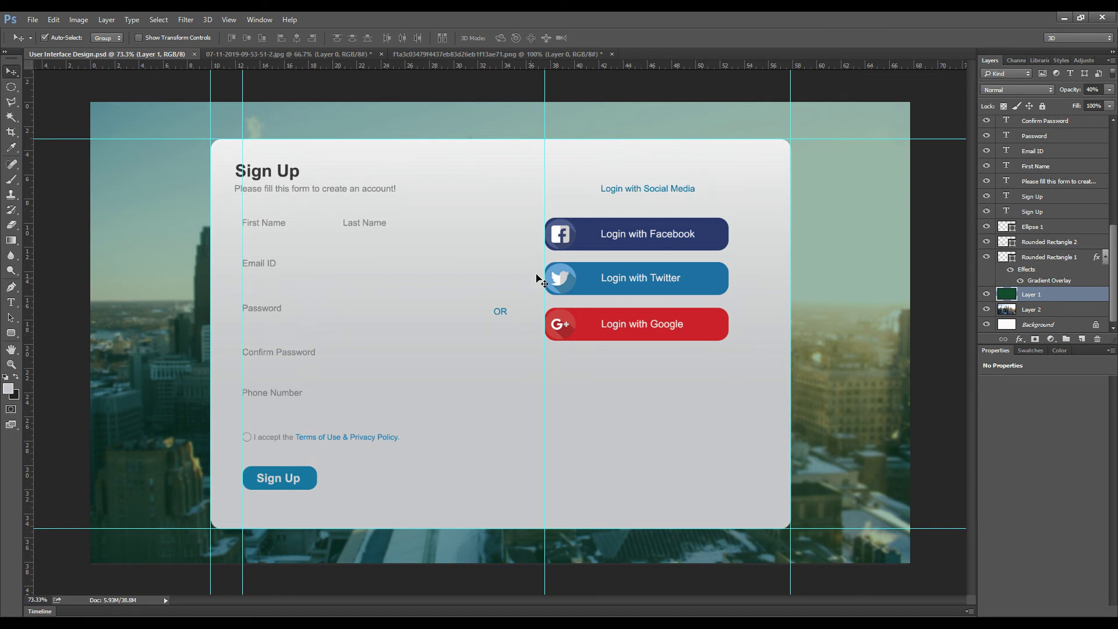
click(652, 194)
Step: Copy the 'Login with Social Media' heading below the card and retype it 'Already have an account? Login here.'
drag(653, 194, 511, 549)
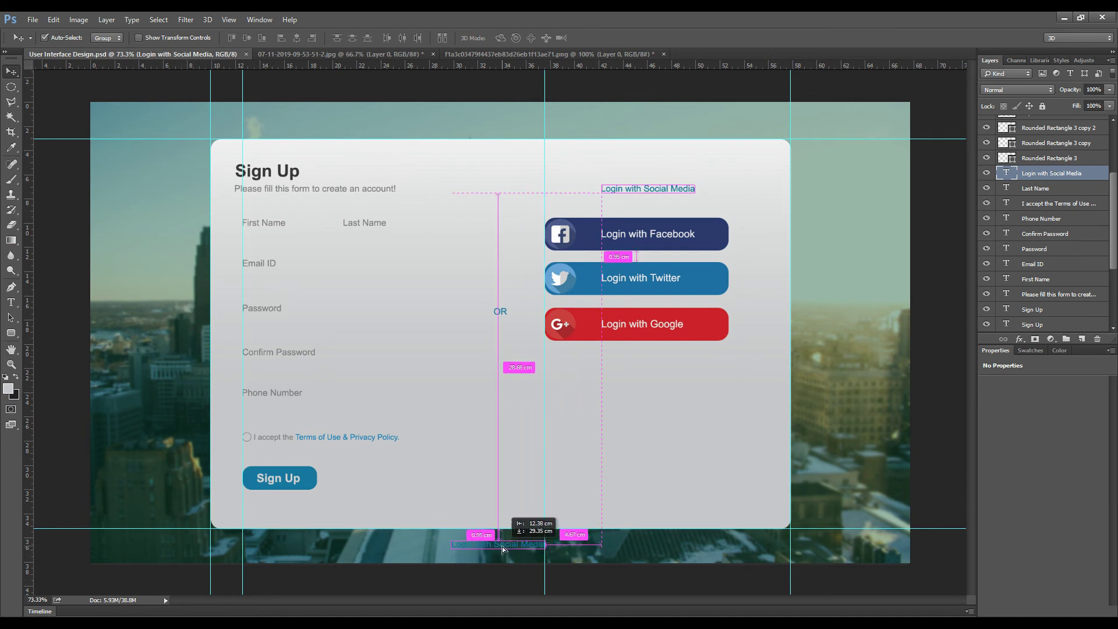
double_click(1006, 173)
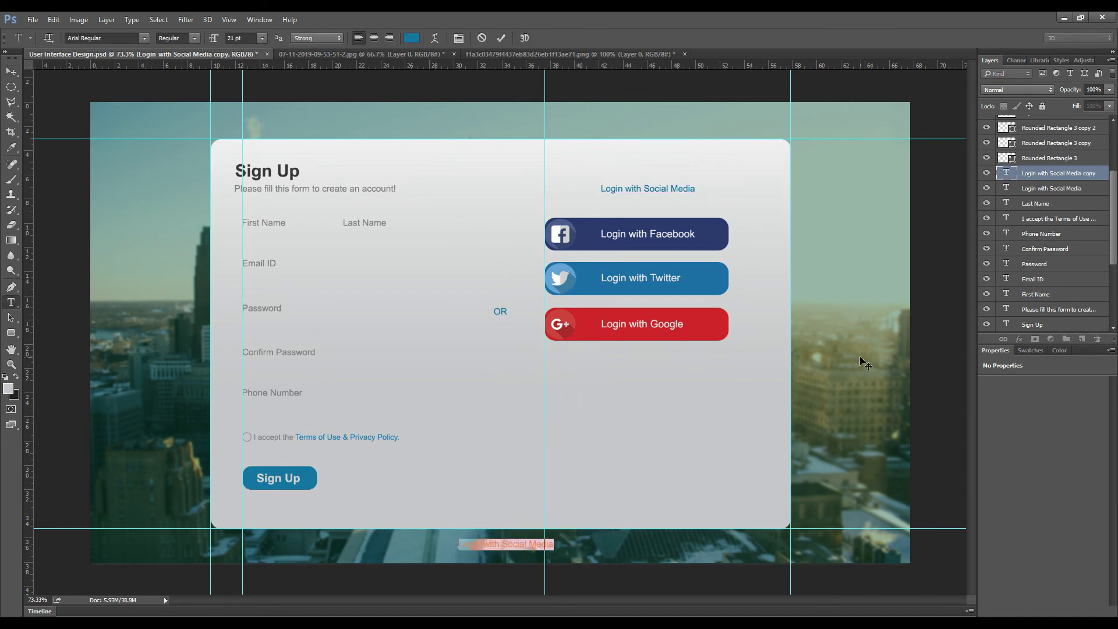
key(BackSpace)
text(Already have an account? Login)
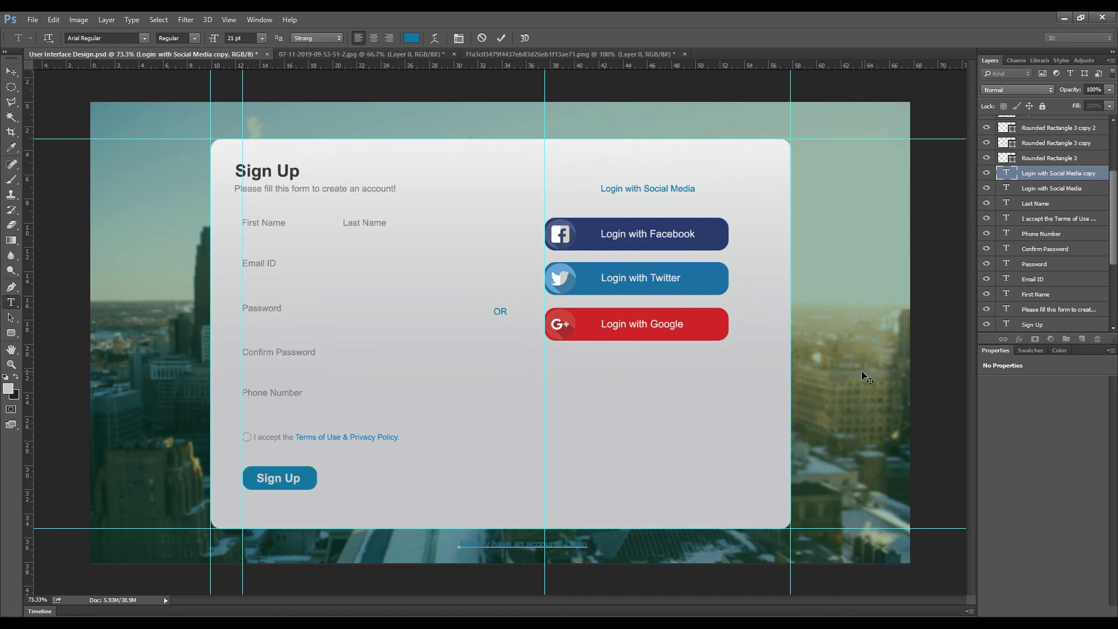
text(here.)
key(ctrl+Left)
key(ctrl+Left)
key(shift+End)
click(501, 38)
key(v)
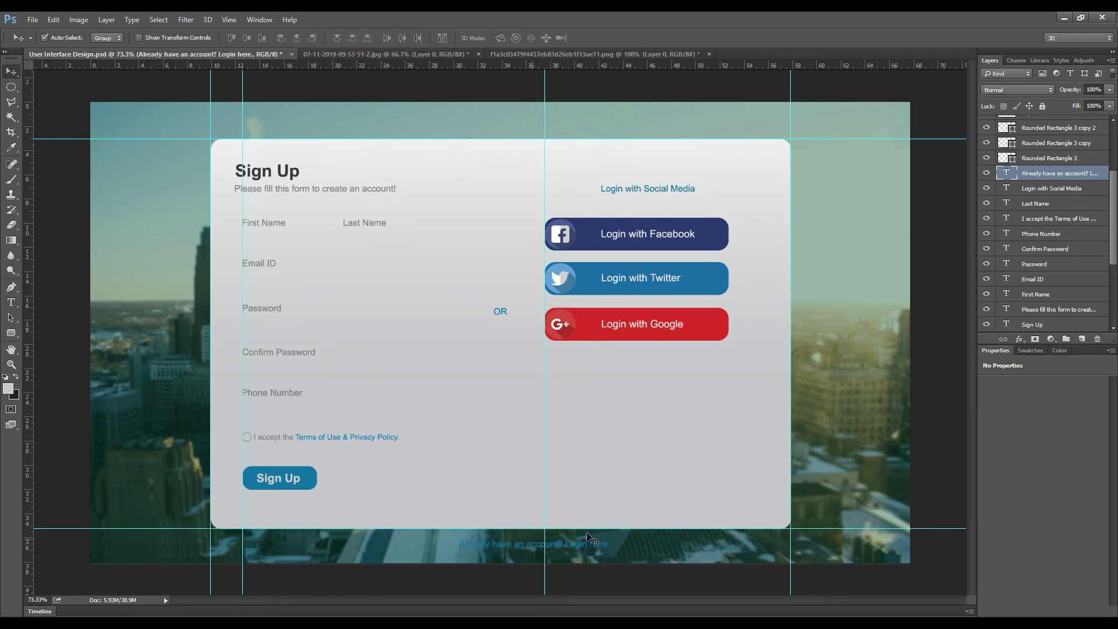
Step: Recolour the words 'Already have an account?' white
double_click(1006, 173)
drag(459, 545, 562, 545)
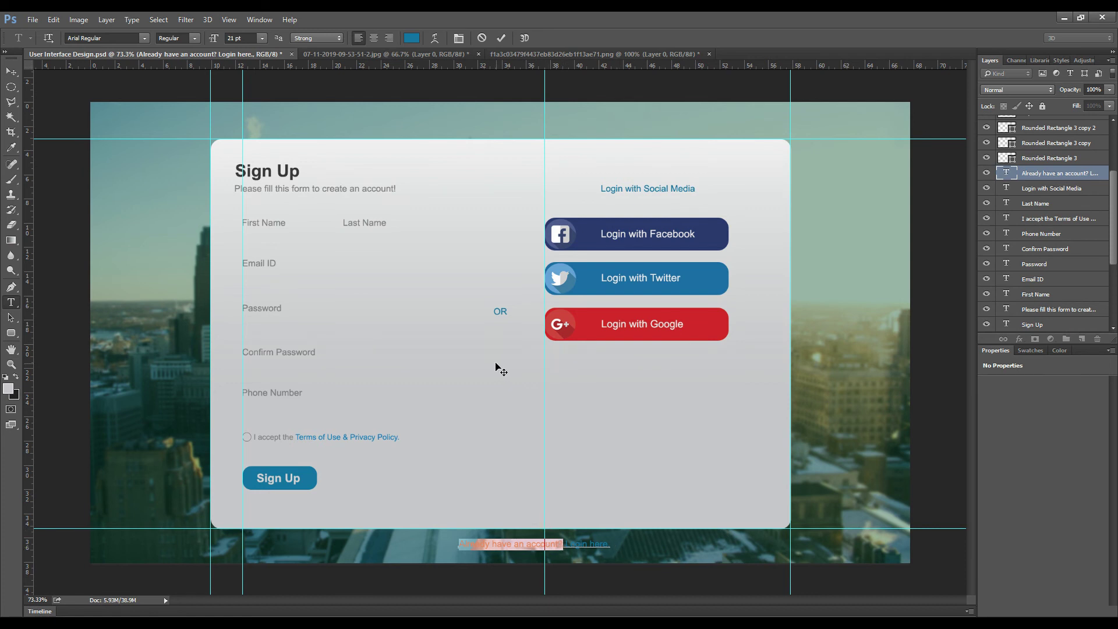
click(412, 38)
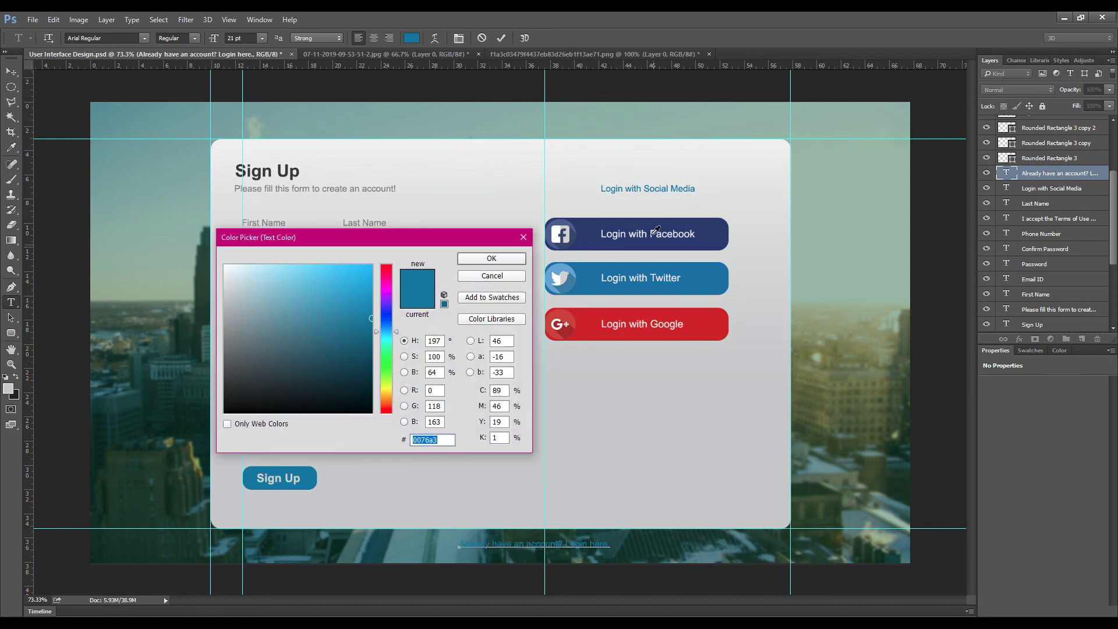
click(608, 234)
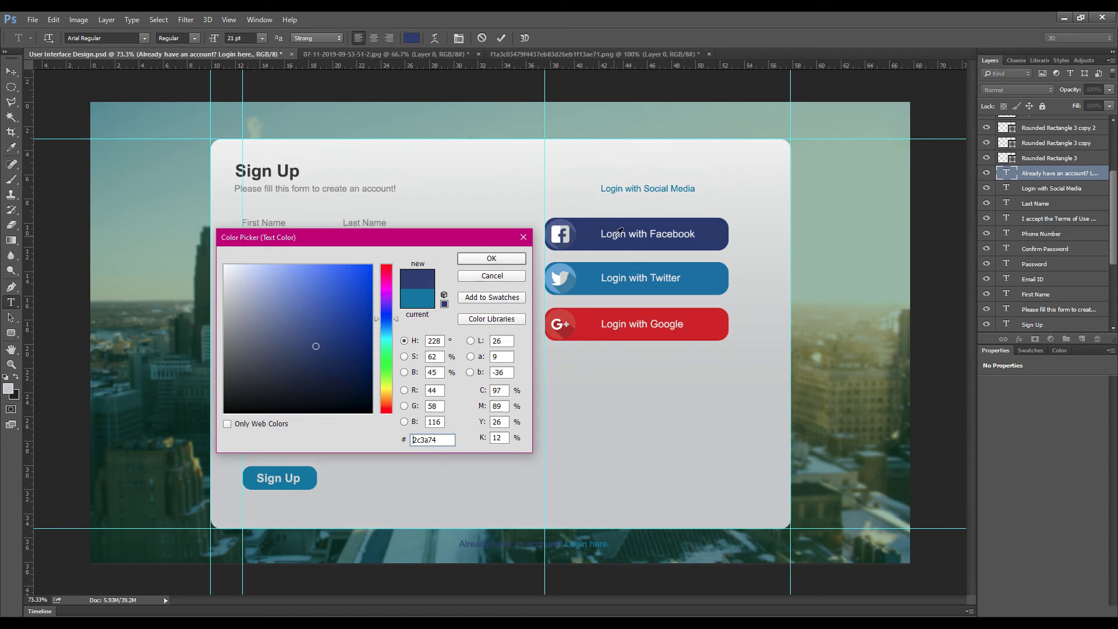
click(518, 259)
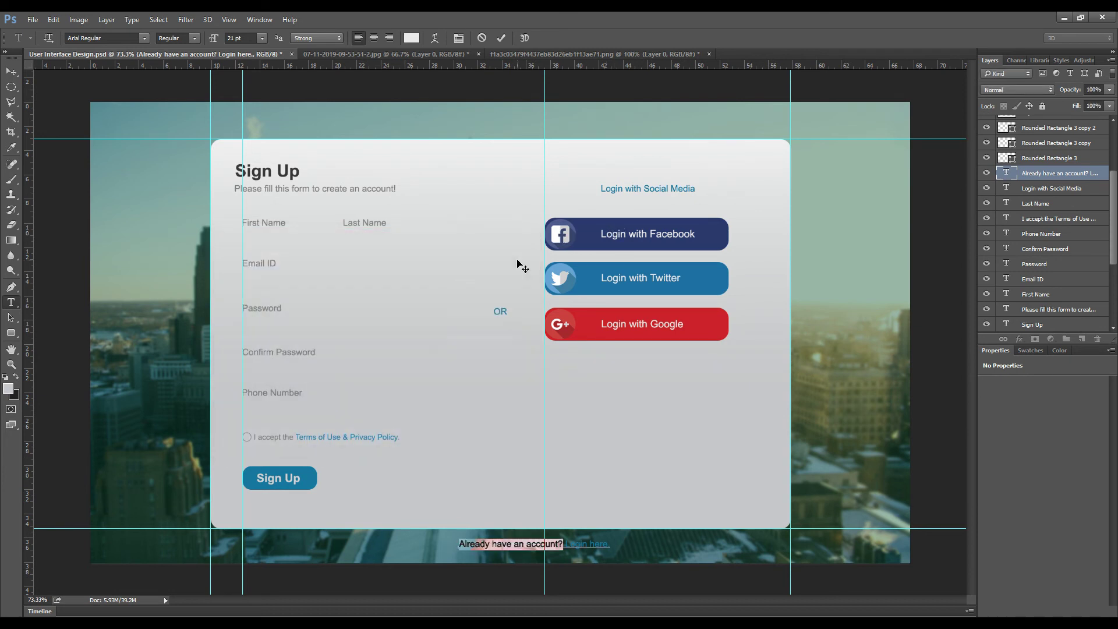
click(10, 71)
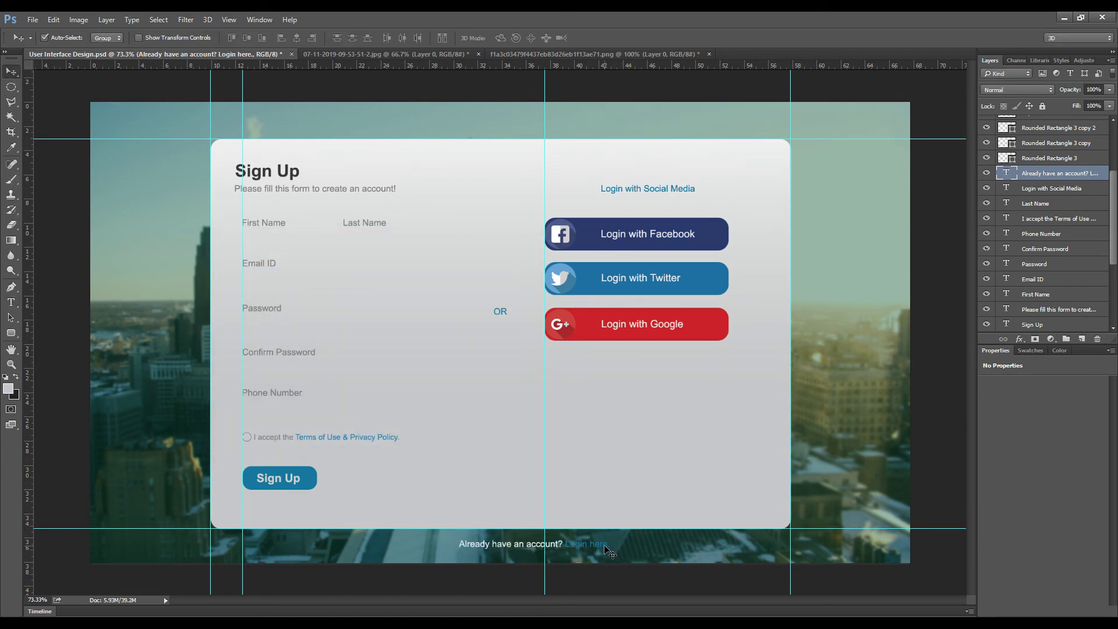
Step: Select 'Login here' and sample the Twitter and Sign Up buttons' blues as a starting colour
key(t)
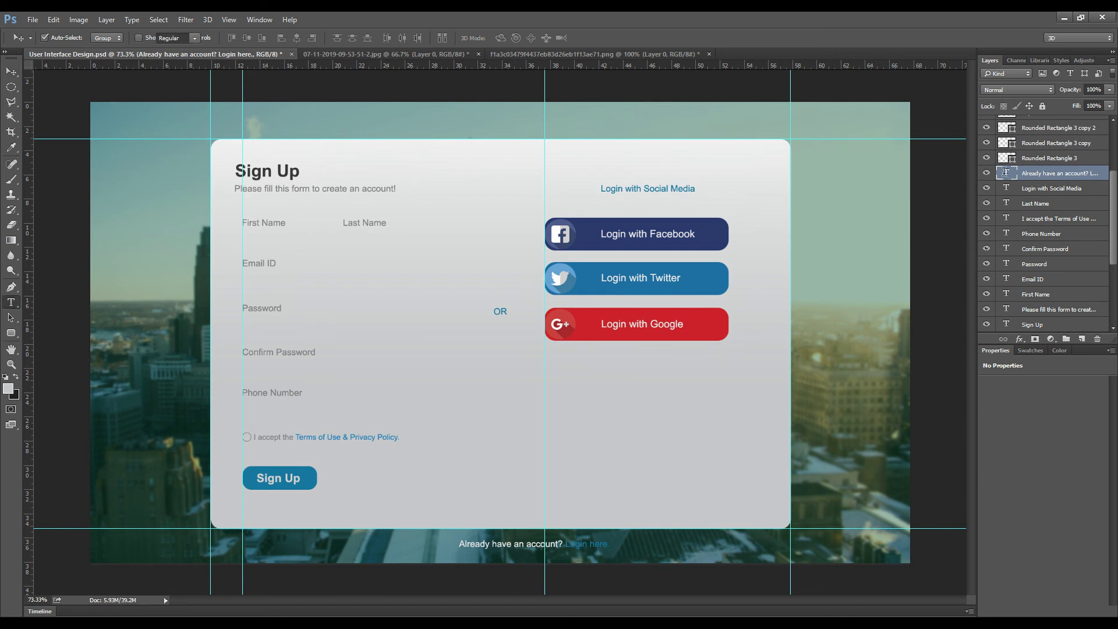
double_click(605, 544)
click(566, 543)
drag(566, 542, 609, 544)
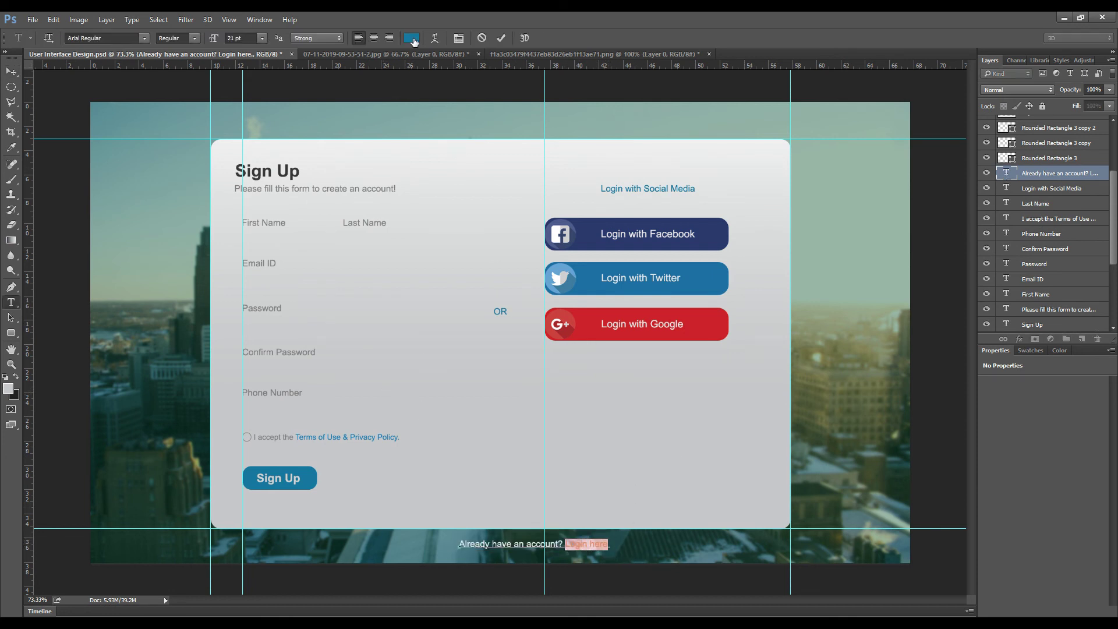
click(412, 38)
click(562, 266)
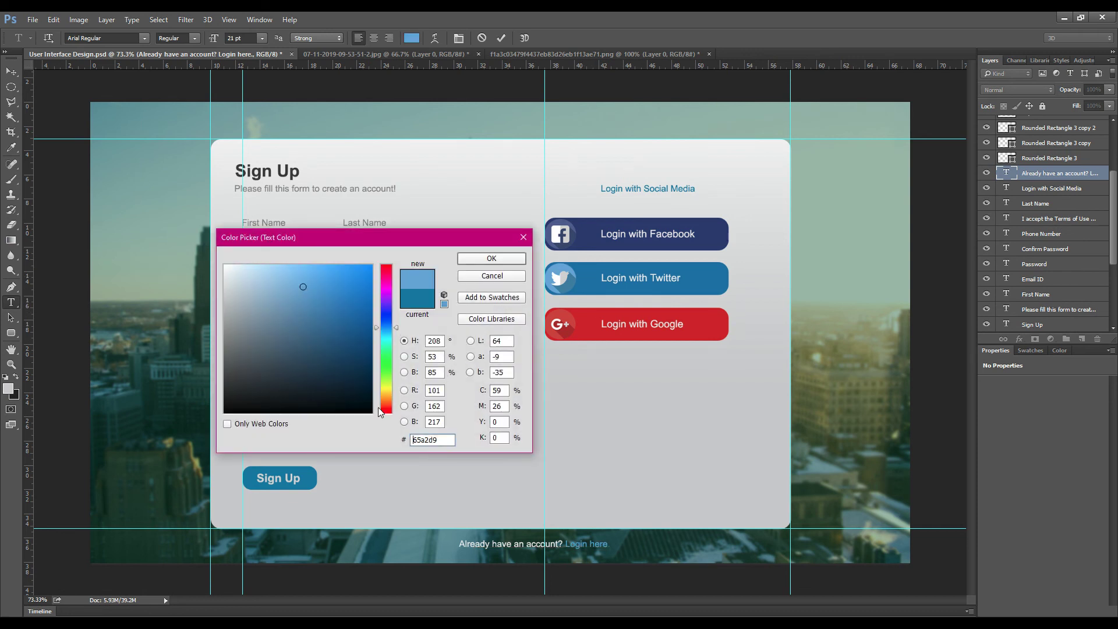
click(307, 472)
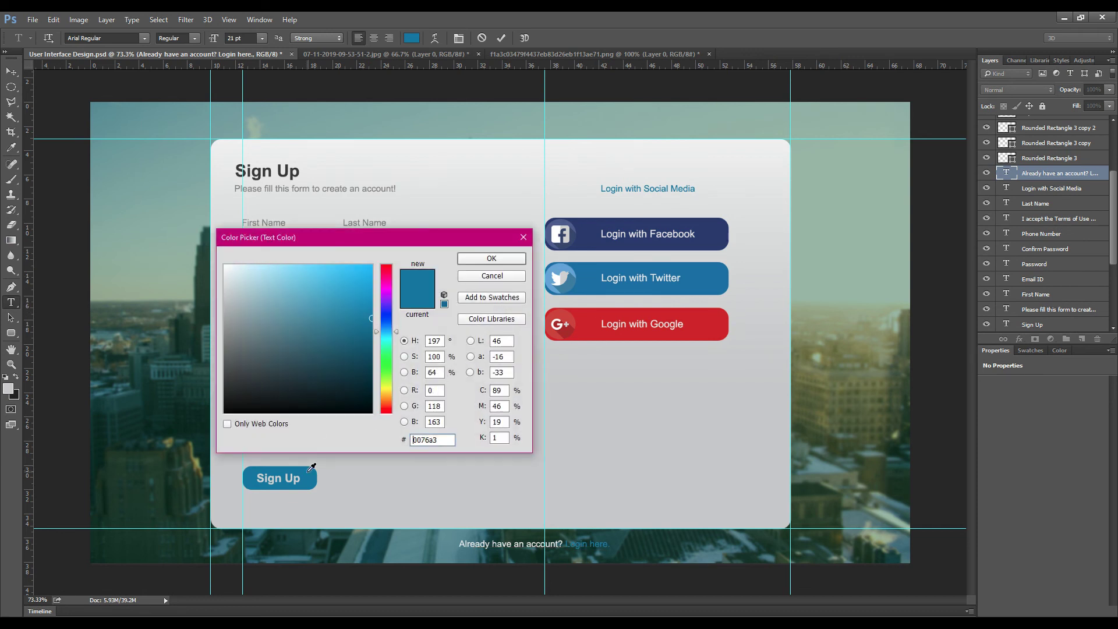
click(556, 286)
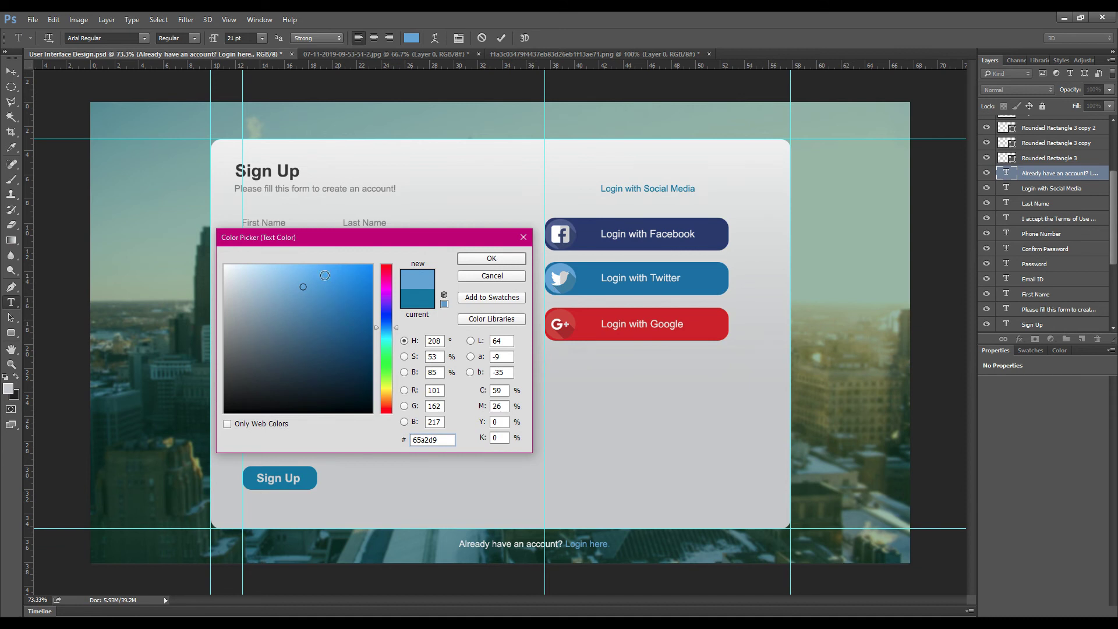
Step: Adjust the 'Login here' colour to light sky blue 5ac6f9 and commit
mouse_move(297, 269)
mouse_down()
mouse_move(285, 268)
mouse_move(369, 267)
mouse_up()
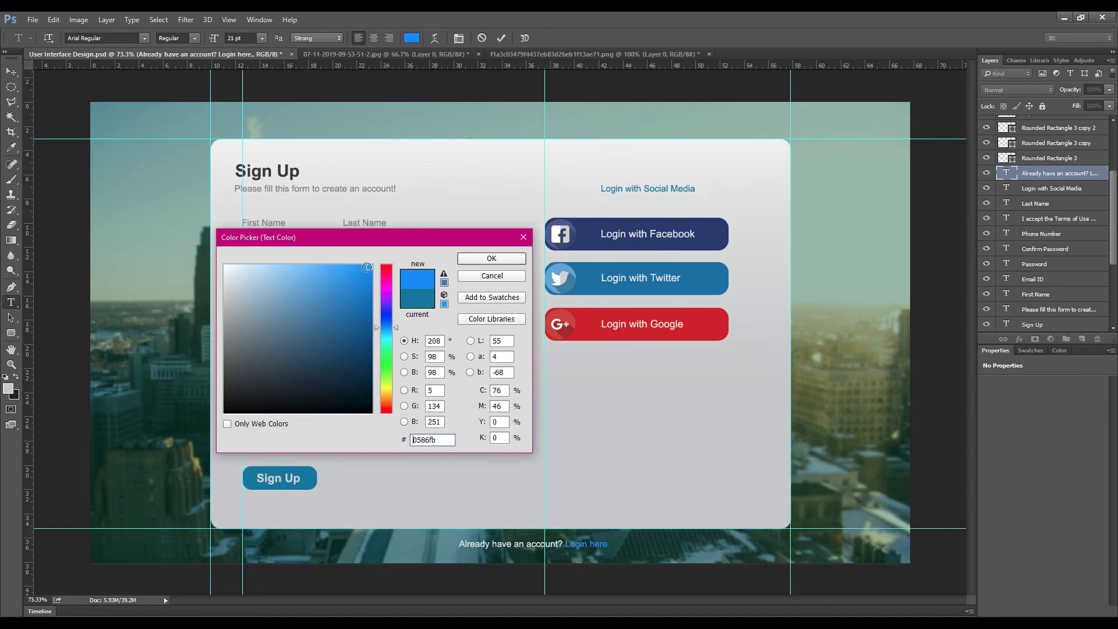
drag(274, 269, 294, 278)
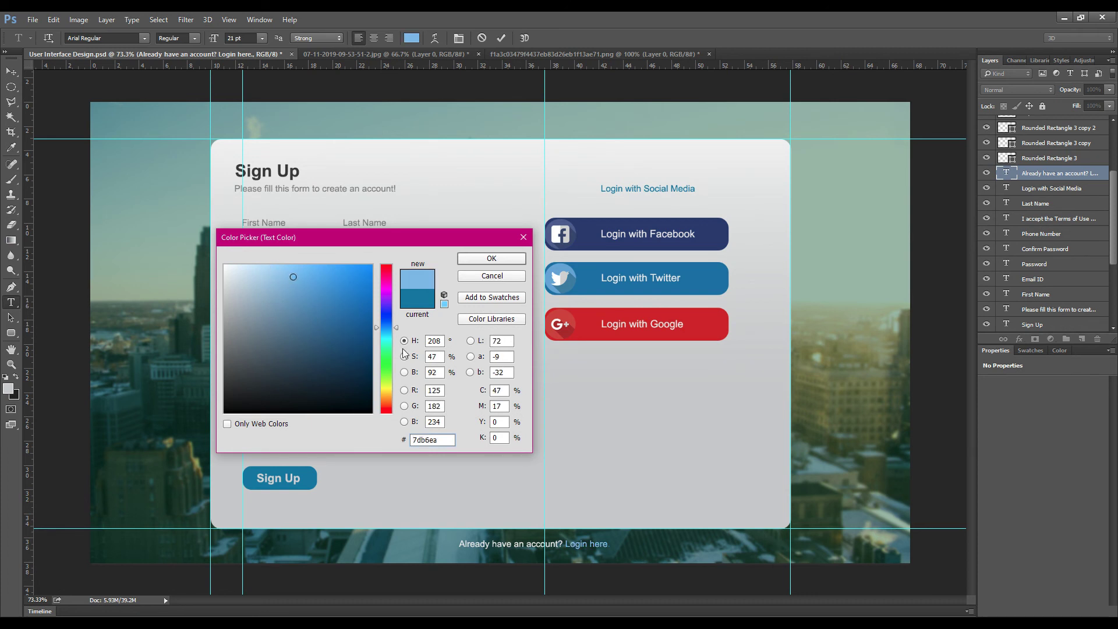
click(386, 330)
click(367, 273)
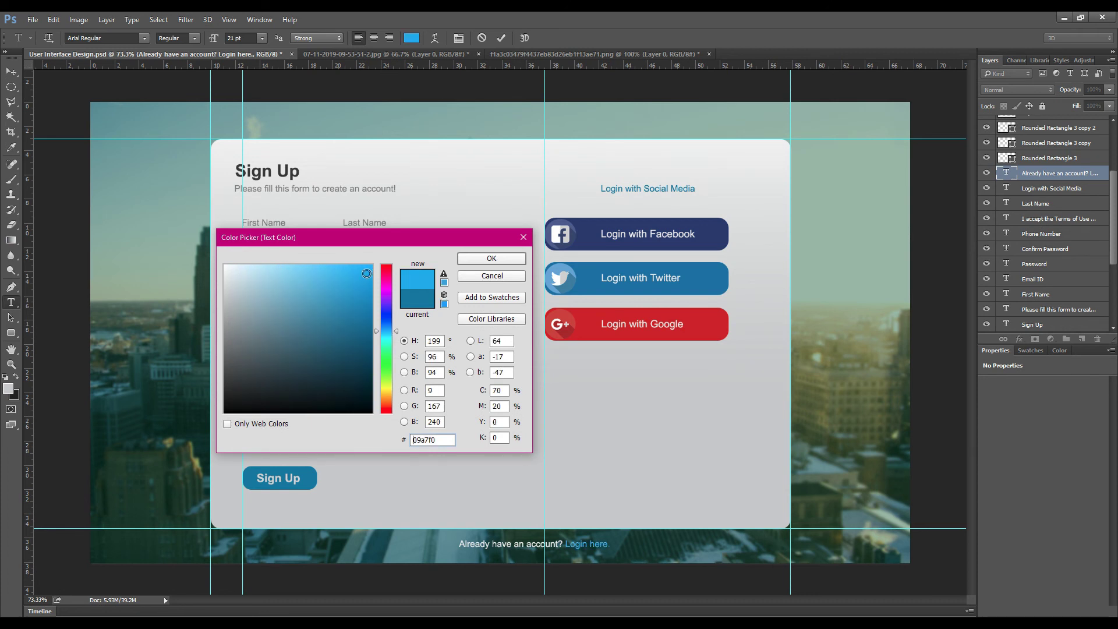
click(371, 266)
click(319, 267)
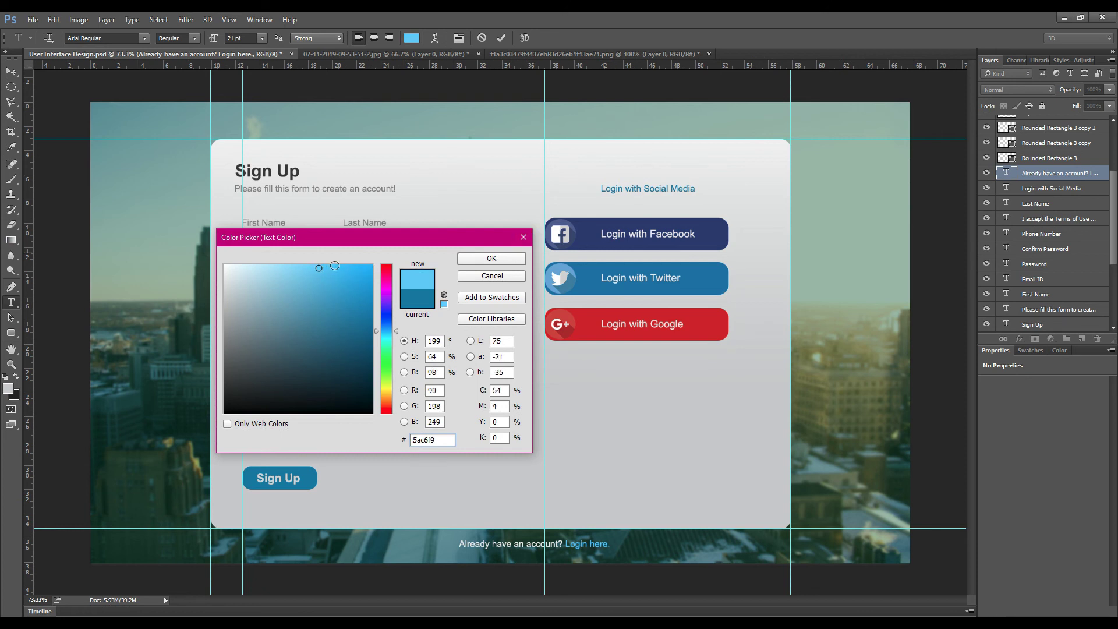
click(511, 259)
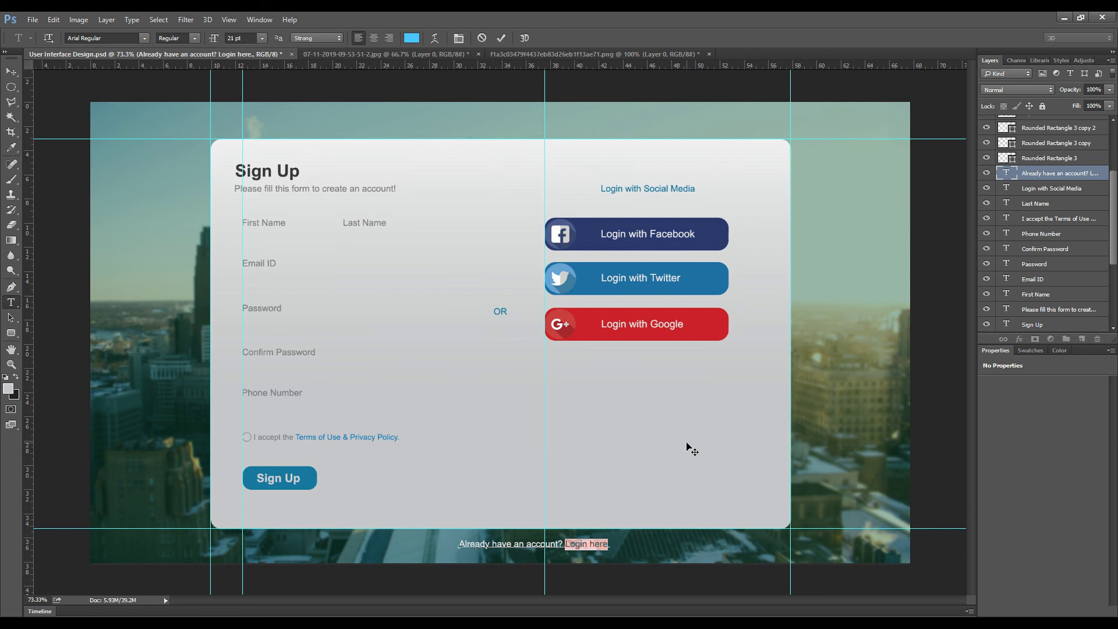
click(10, 72)
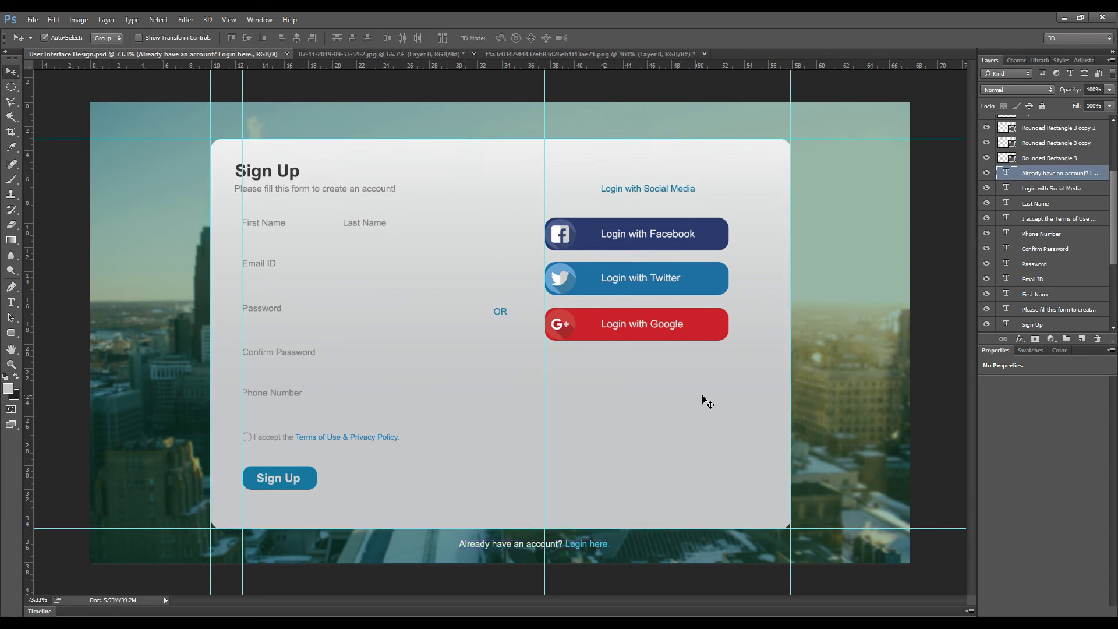
Step: Set the 'Login here' words to the Italic font style
double_click(1010, 175)
click(565, 544)
drag(565, 544, 608, 546)
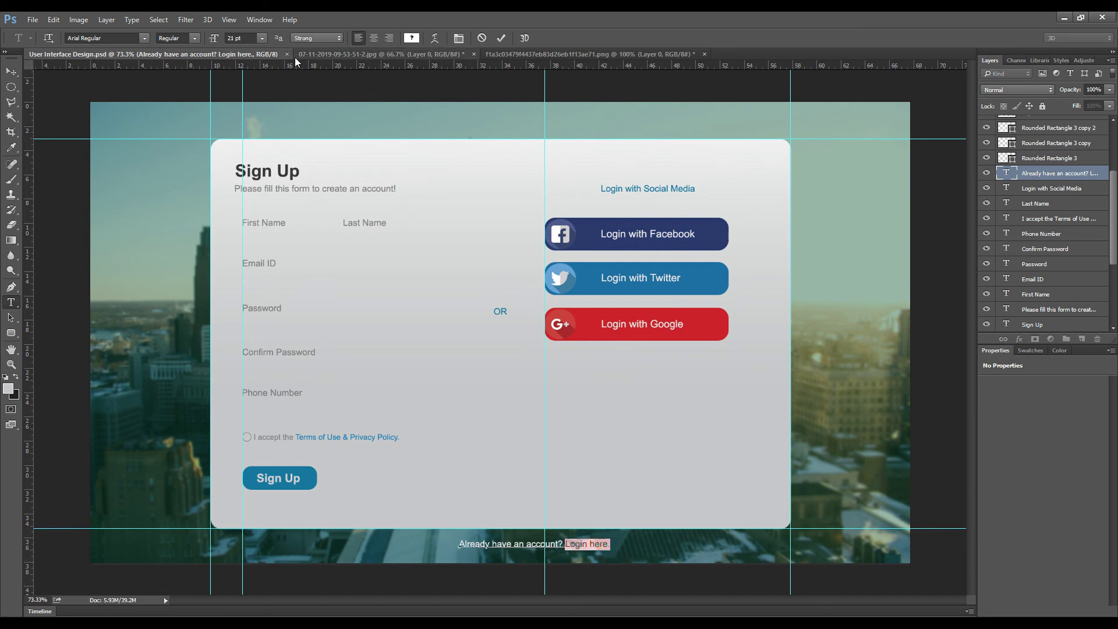
click(194, 38)
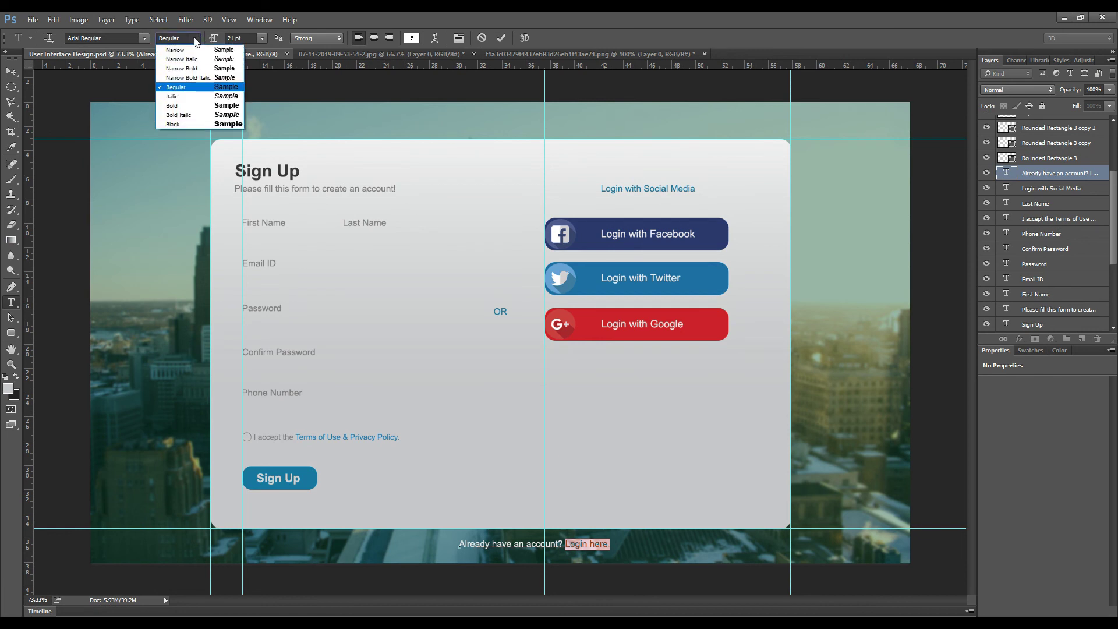
click(177, 96)
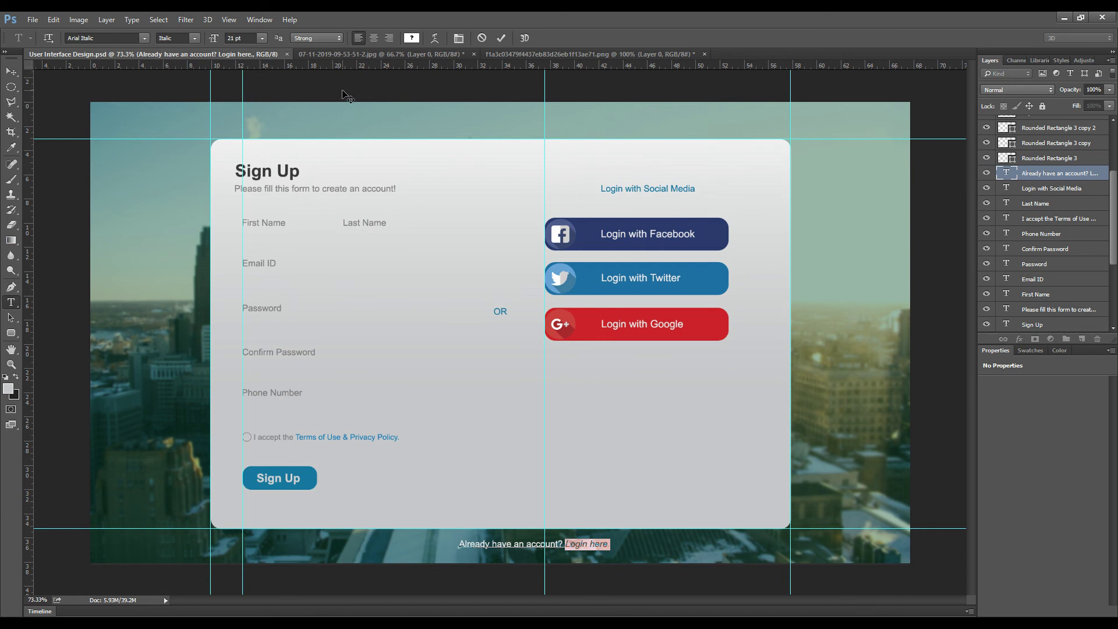
key(Right)
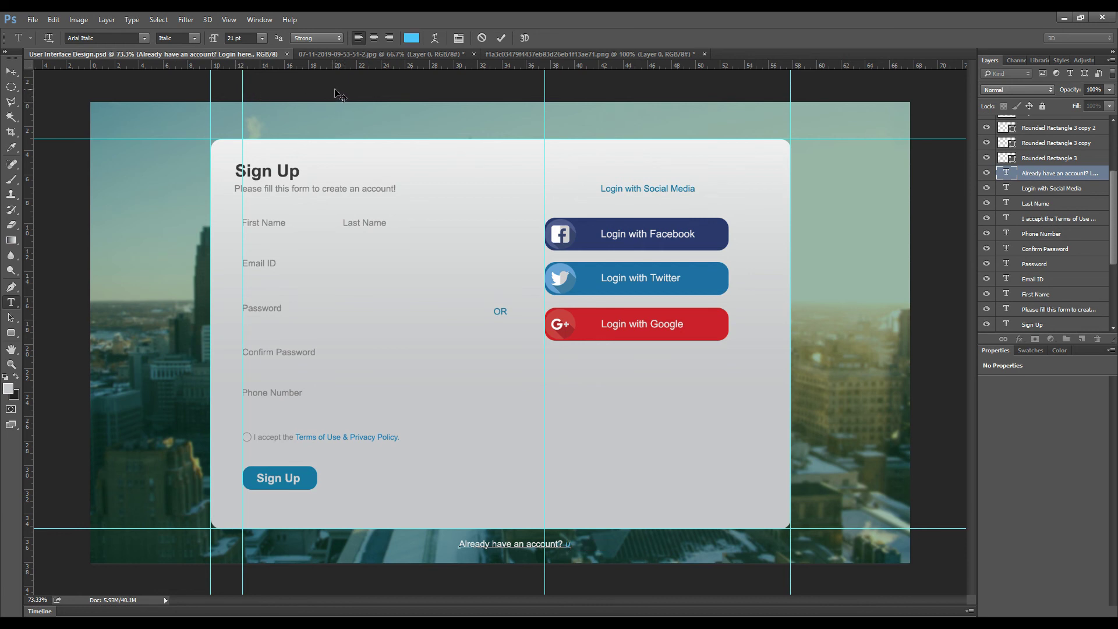
key(ctrl+z)
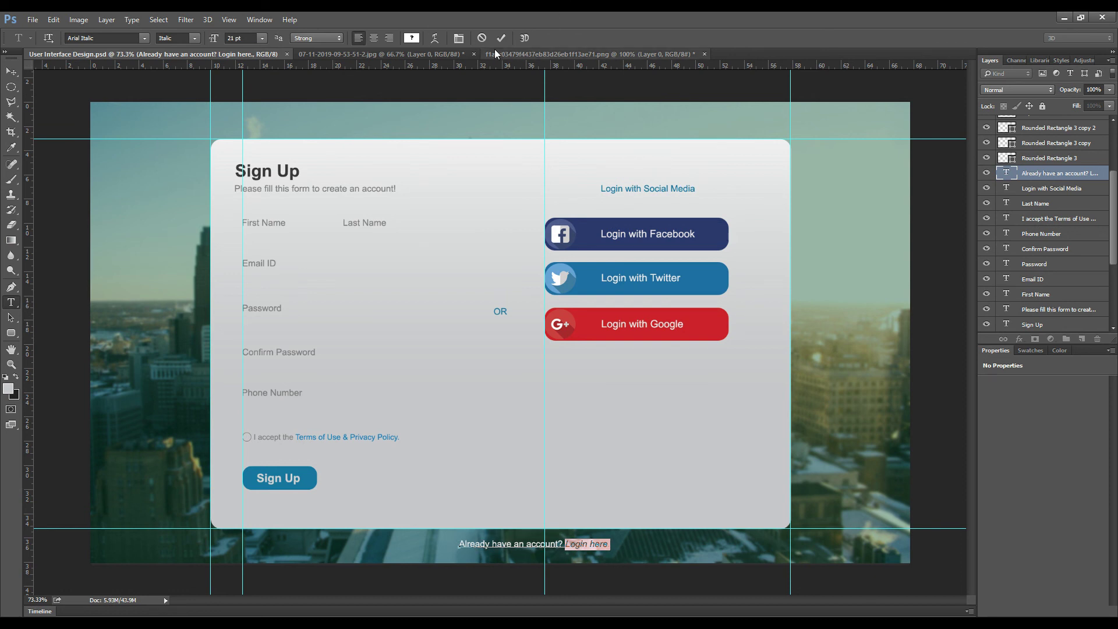
Step: Check anti-aliasing, keep Italic, commit the text and save
click(329, 39)
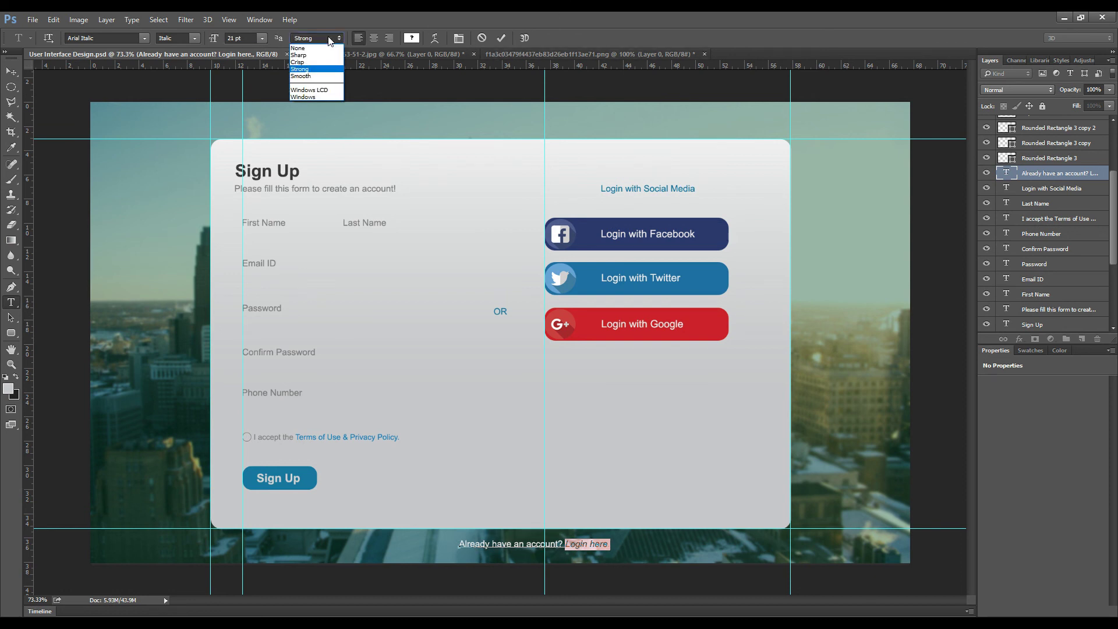
click(329, 39)
click(195, 39)
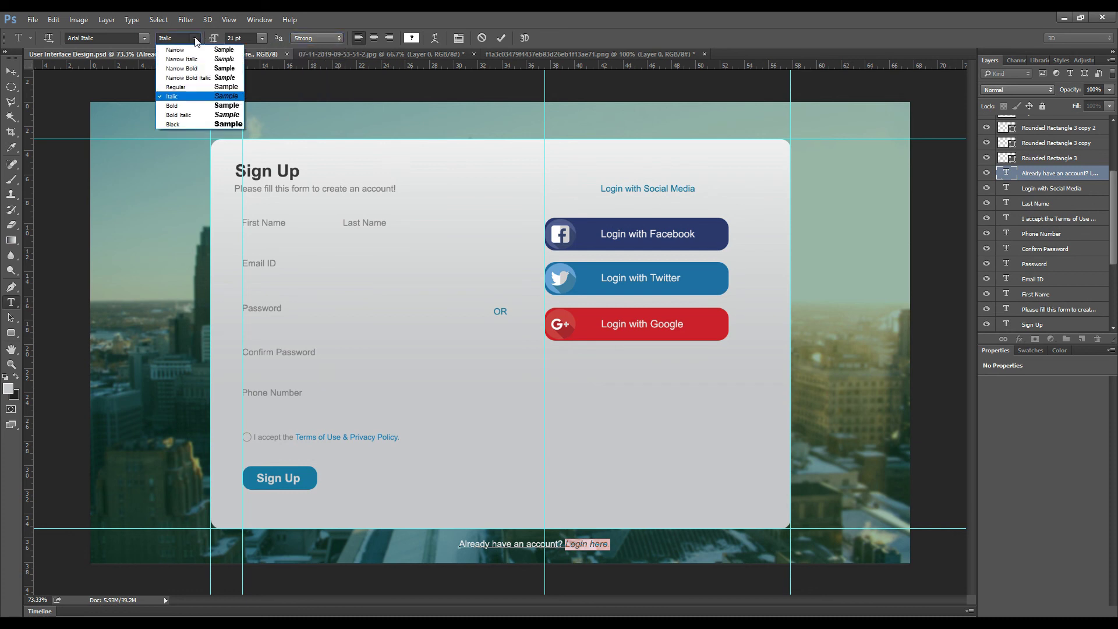
click(195, 39)
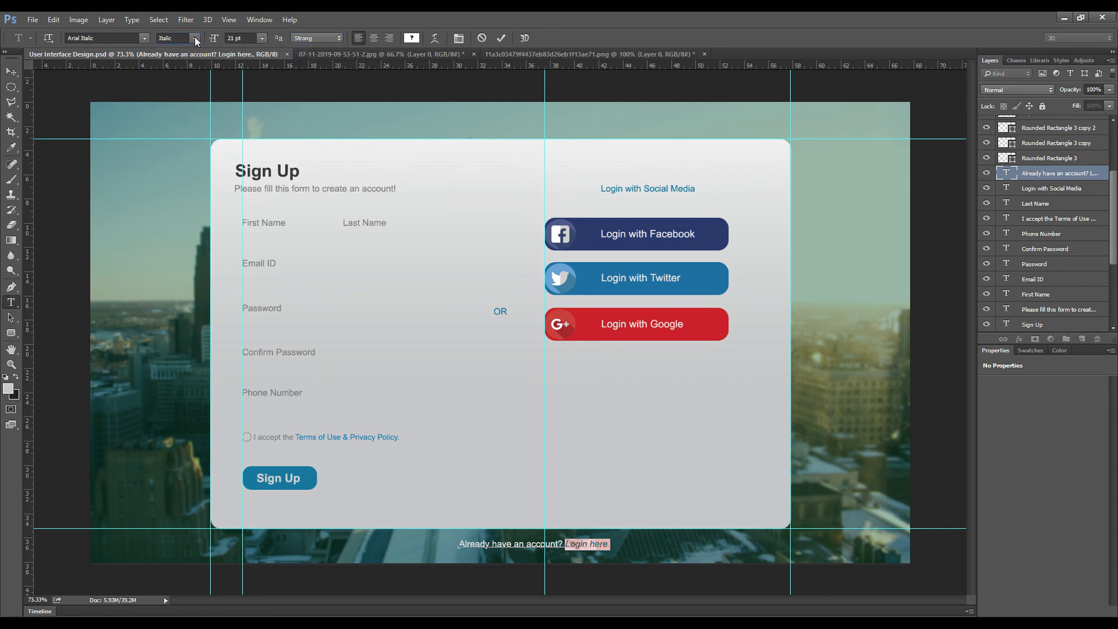
click(502, 37)
key(v)
key(ctrl+s)
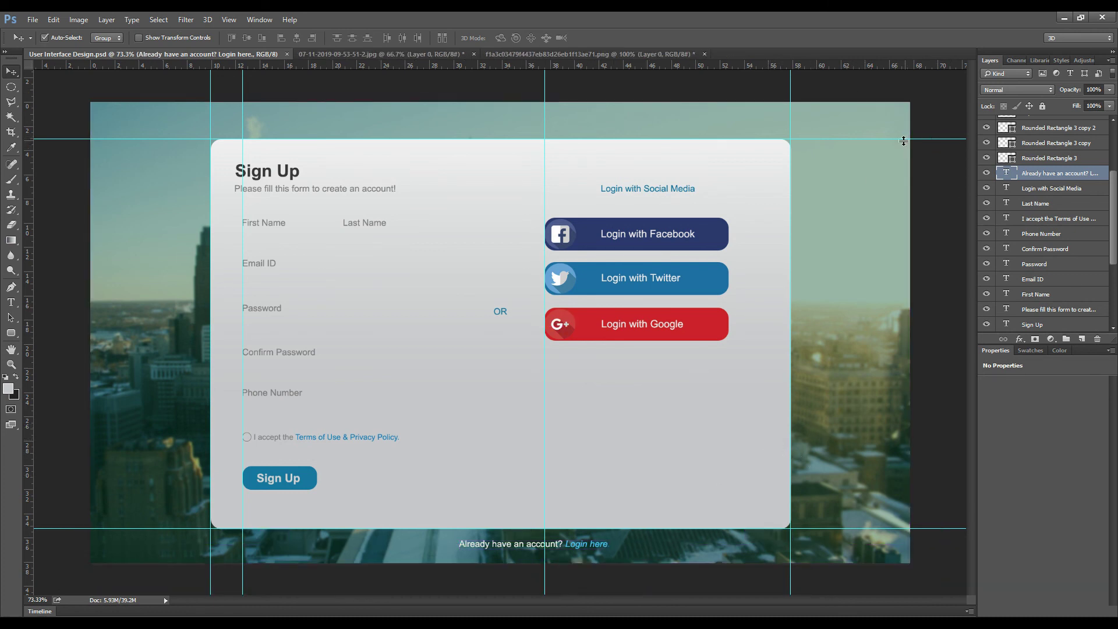
Step: Shift the footer line left and enlarge its text to 24 pt
drag(499, 546, 481, 546)
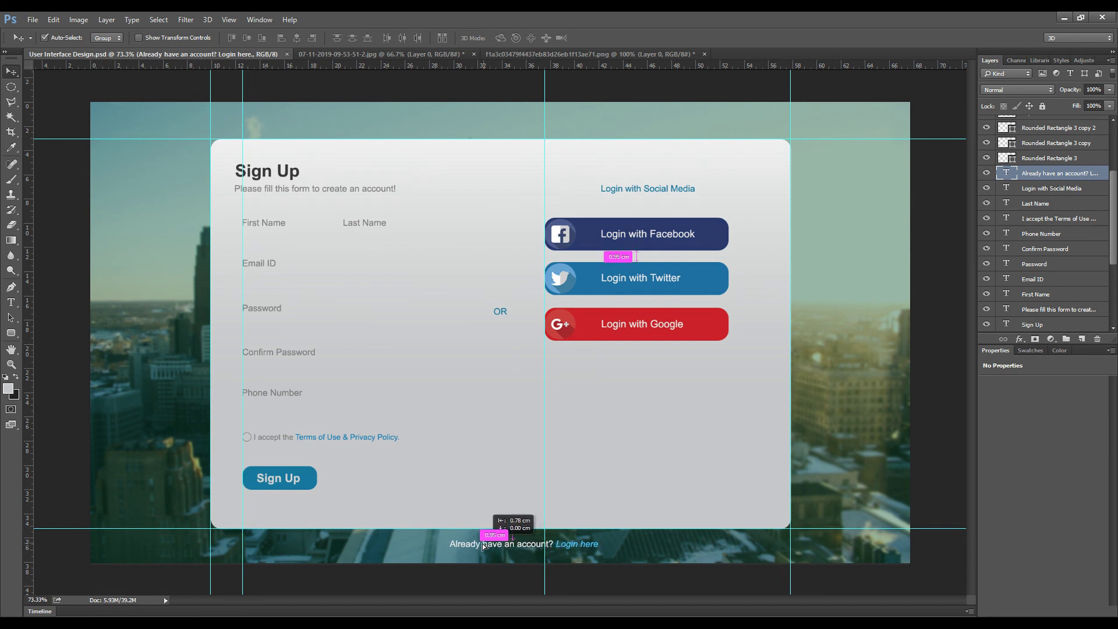
drag(481, 546, 481, 546)
click(643, 556)
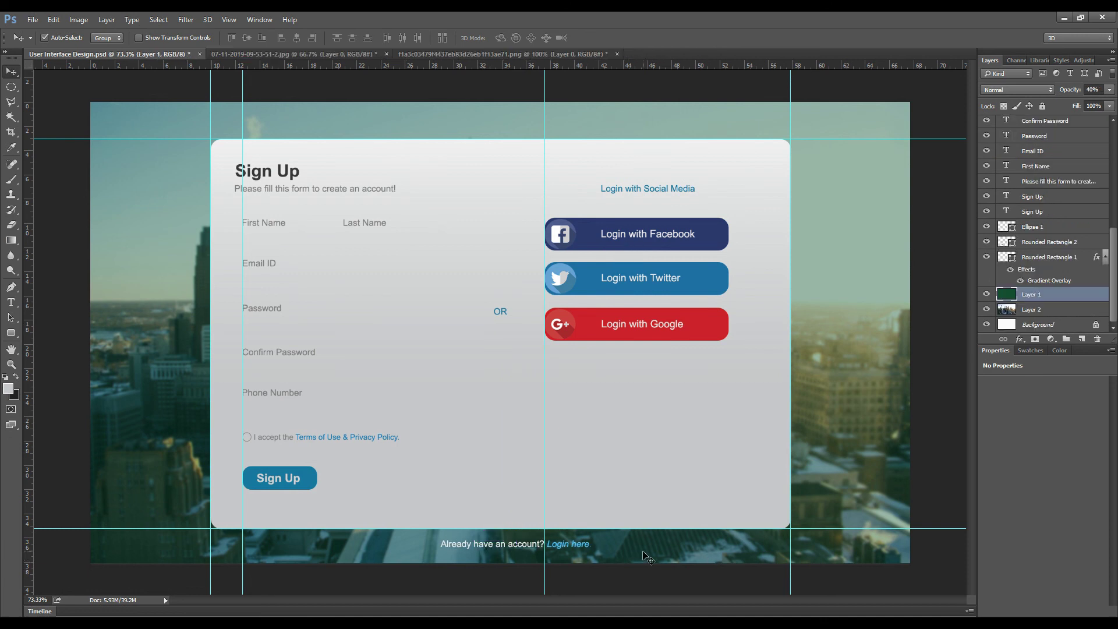
click(485, 545)
double_click(1008, 170)
click(262, 38)
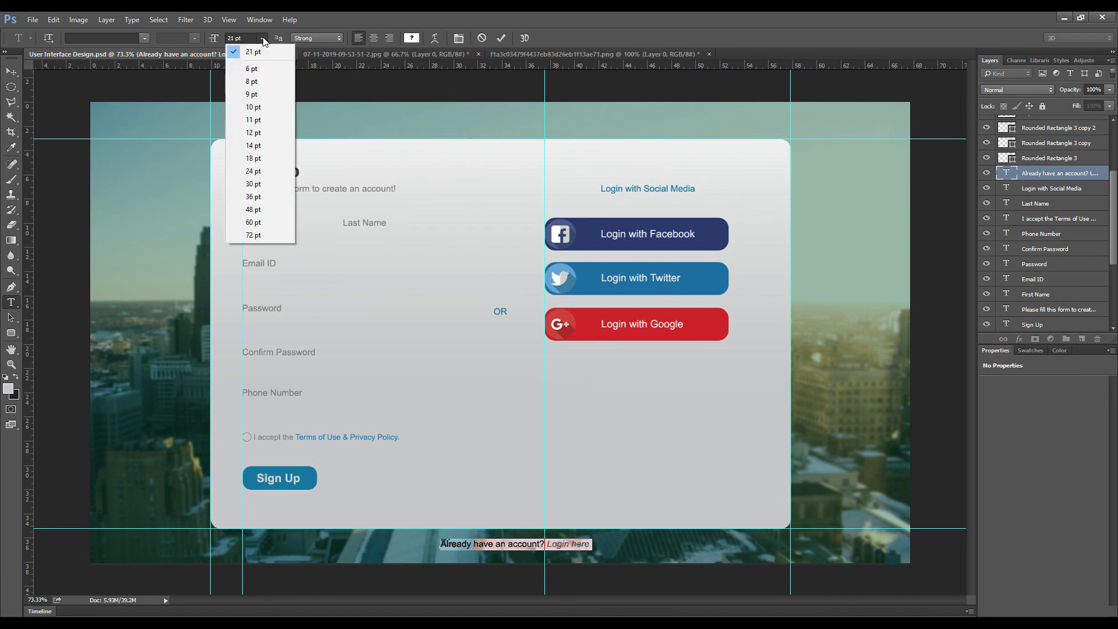
click(256, 173)
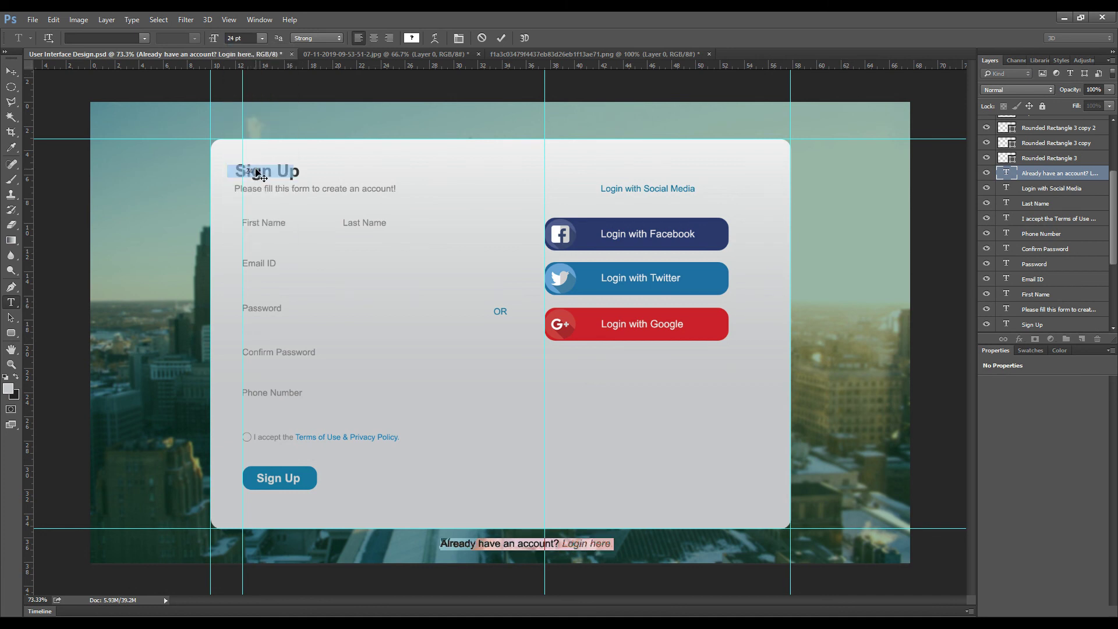
click(500, 38)
key(v)
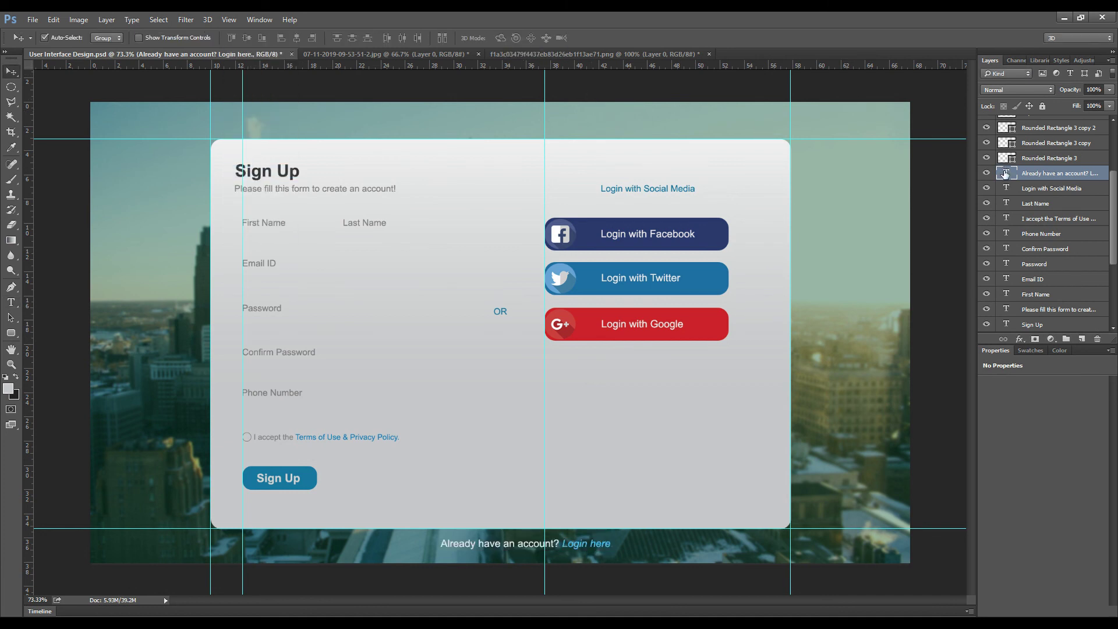
Step: Reduce the footer text to about 22 pt, centre it under the card, and save
double_click(1007, 173)
click(263, 37)
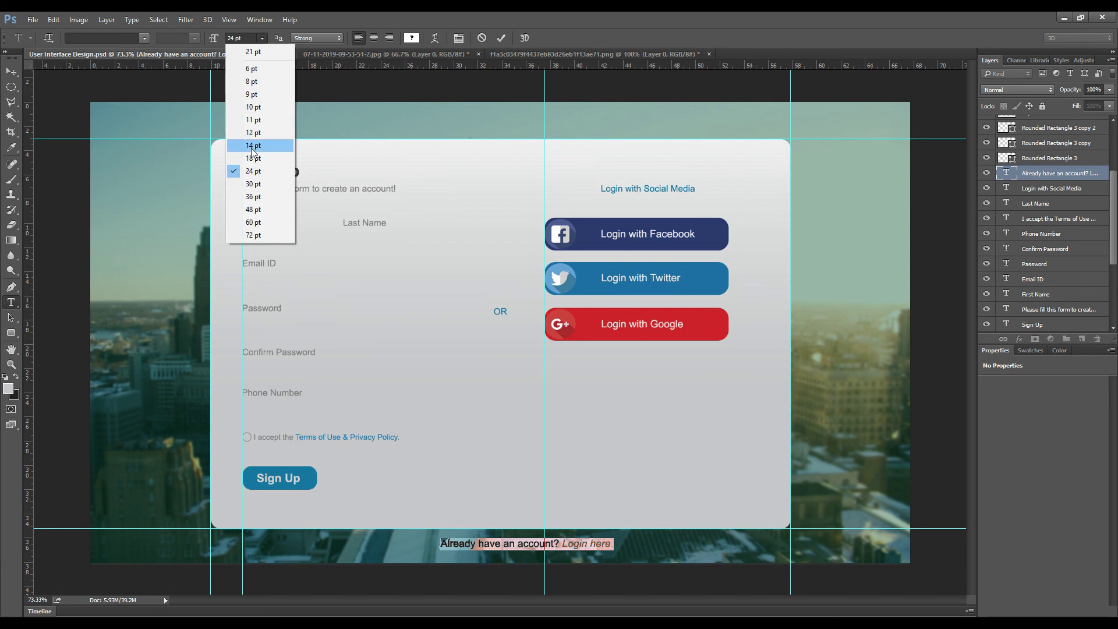
click(235, 36)
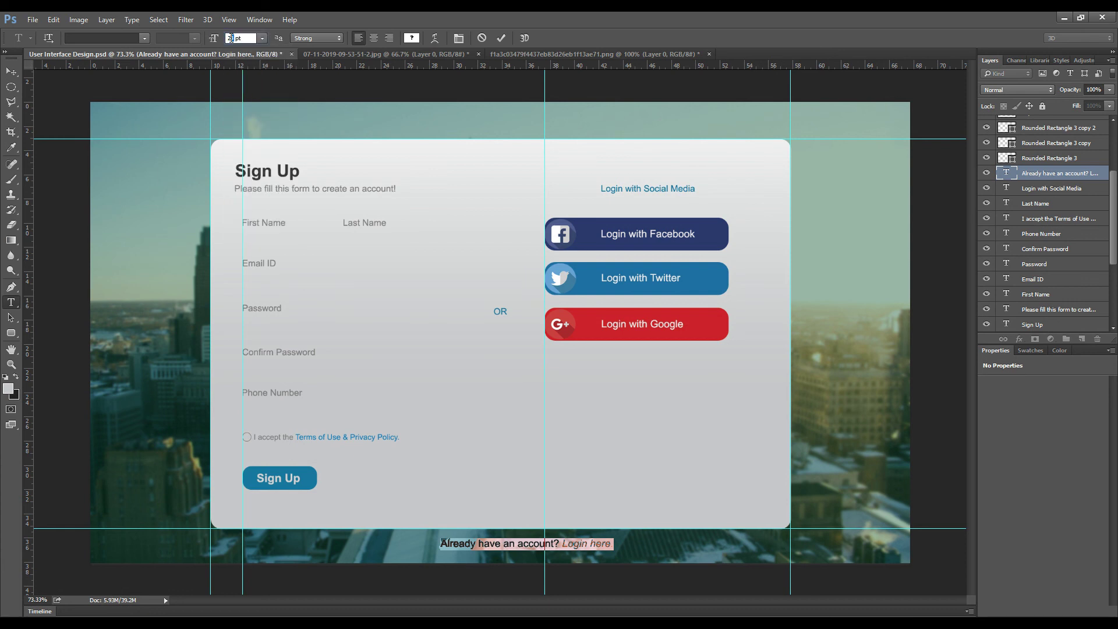
key(Down)
key(Down)
click(500, 38)
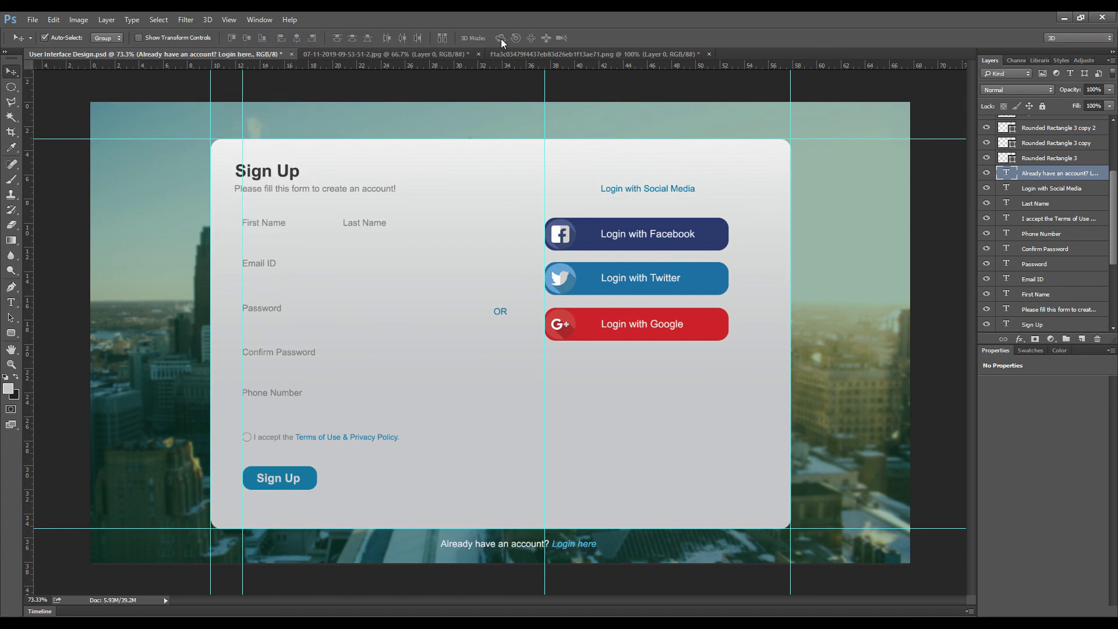
drag(491, 545, 488, 545)
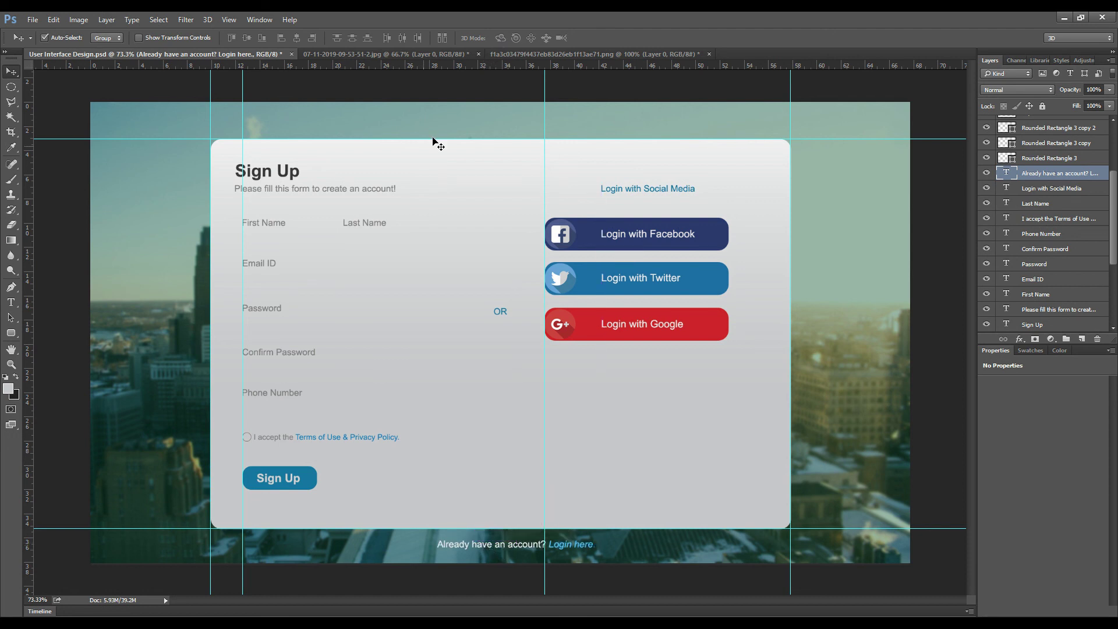
key(ctrl+s)
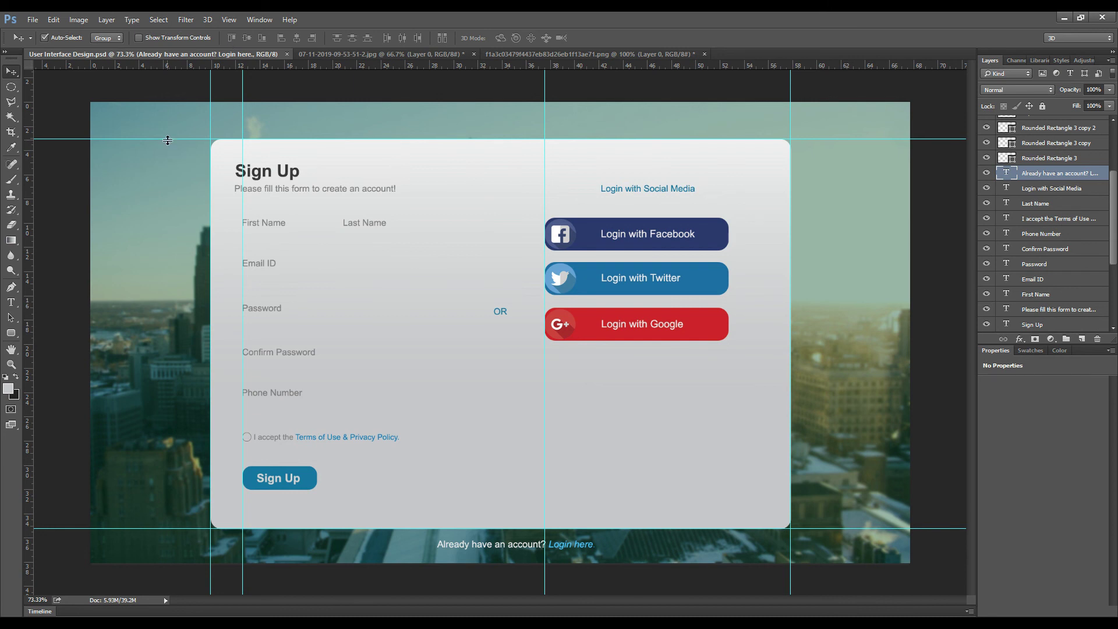
Step: Drag all horizontal and vertical guides back into the rulers and deselect the footer layer
drag(167, 139, 187, 52)
drag(210, 93, 29, 93)
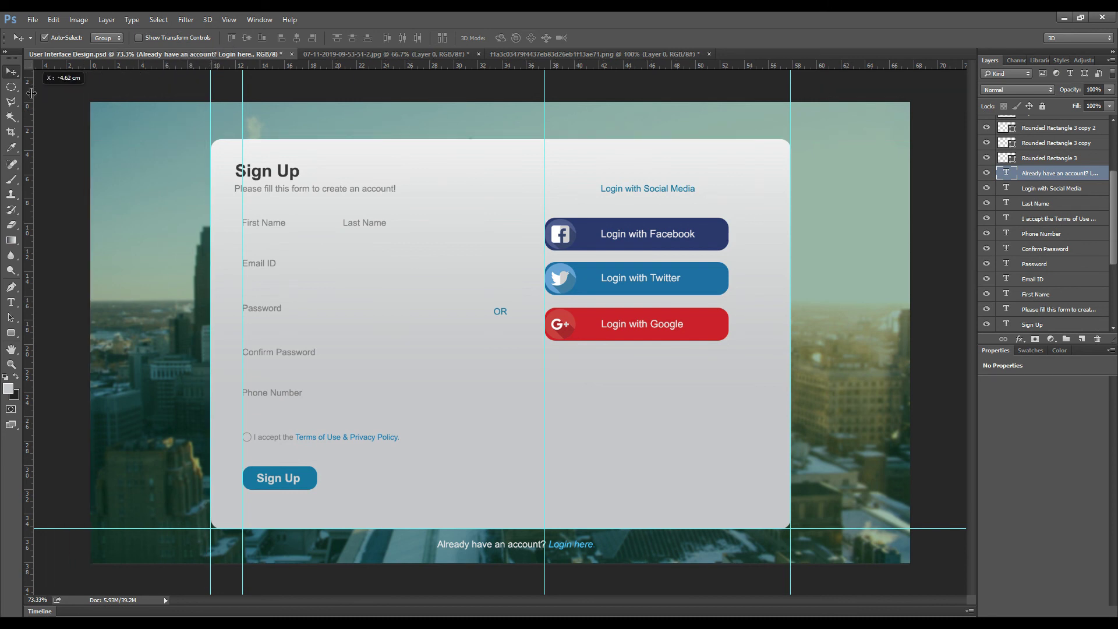
drag(243, 84, 29, 84)
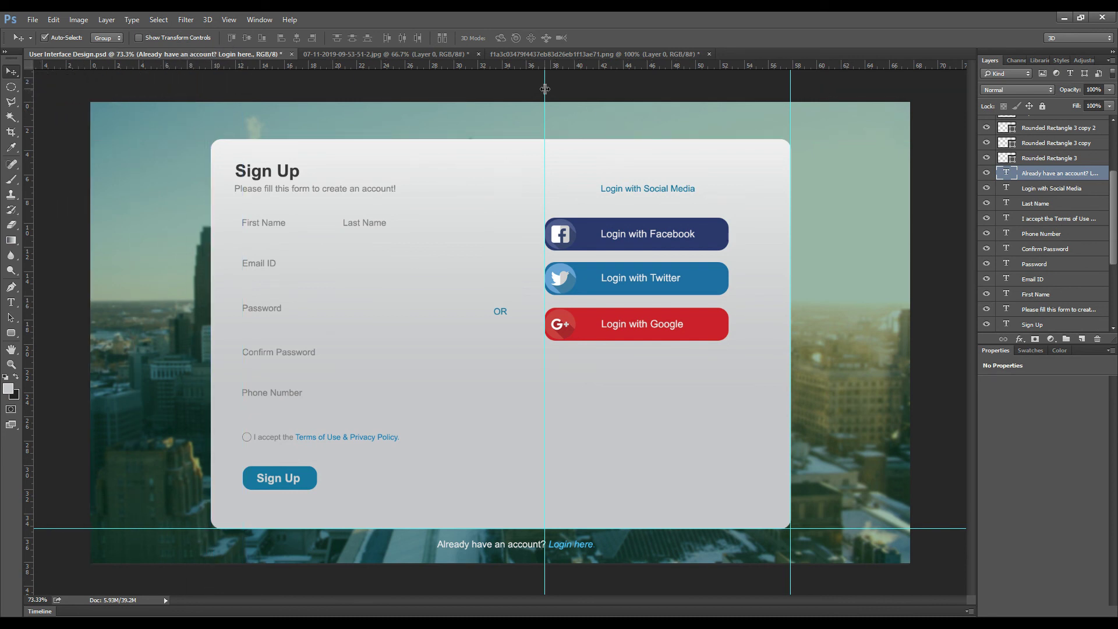
drag(544, 99, 58, 67)
drag(790, 90, 32, 143)
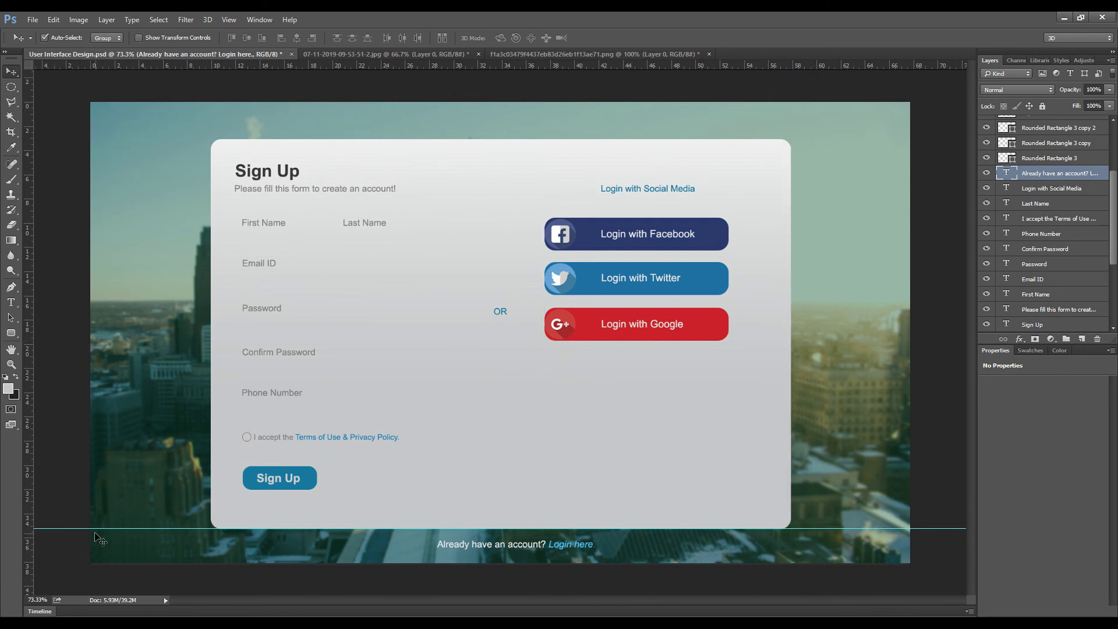
drag(81, 528, 82, 55)
click(934, 255)
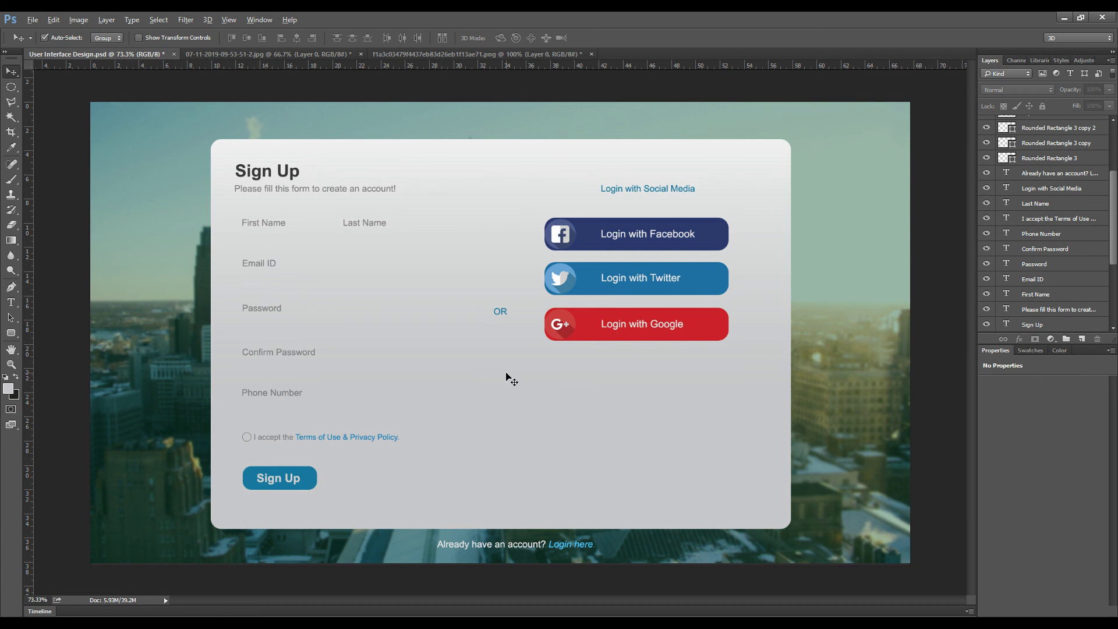
Step: Save, then select the 'Login with Social Media' heading and Facebook button layers together
scroll(506, 373, up, 1)
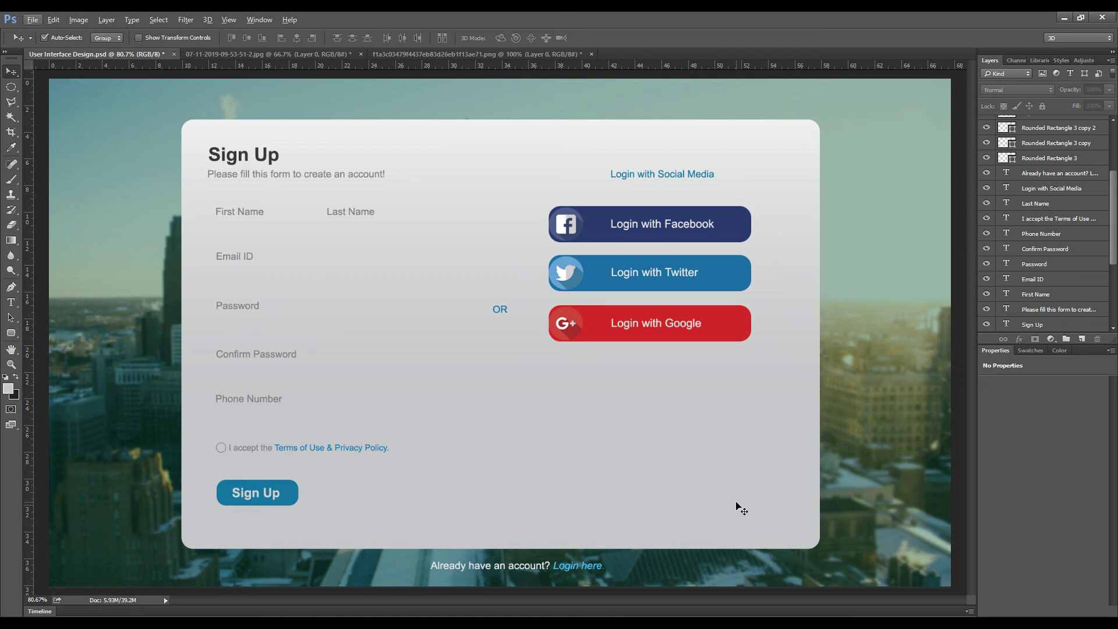
key(ctrl+s)
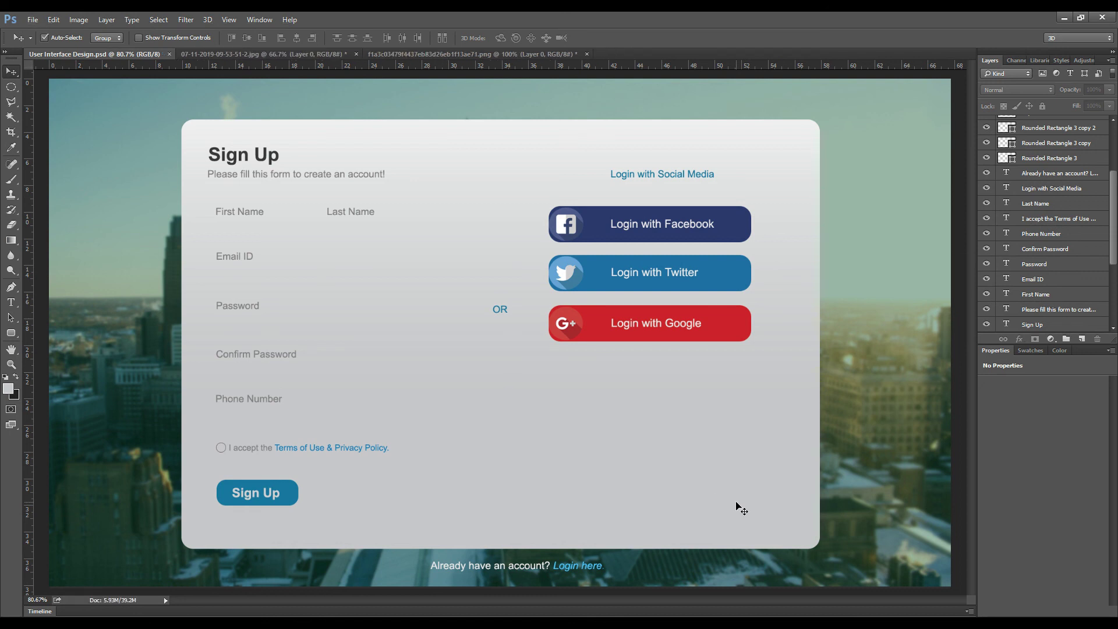
click(740, 507)
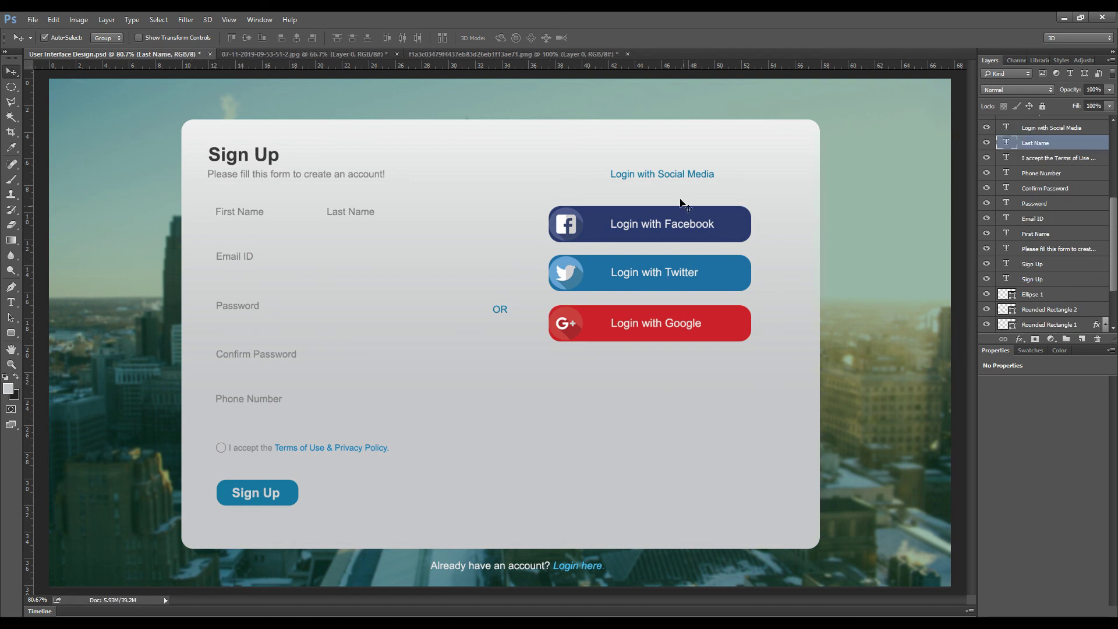
click(664, 176)
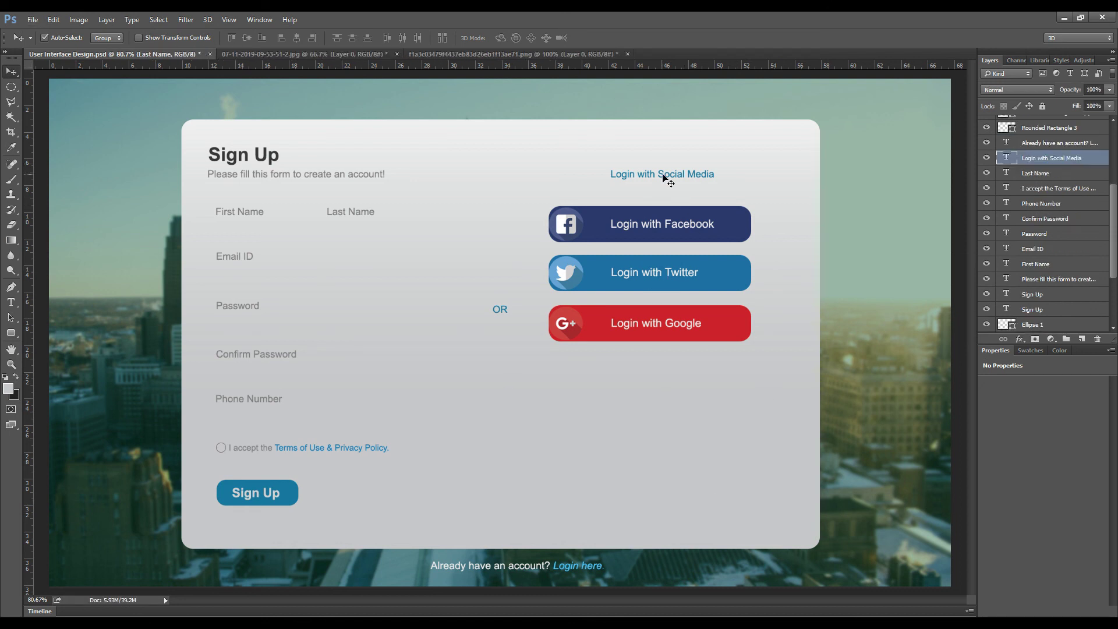
shift+click(737, 230)
Step: Add the Facebook, Twitter and Google button shapes, icons and labels to the selection
shift+click(573, 222)
shift+click(623, 231)
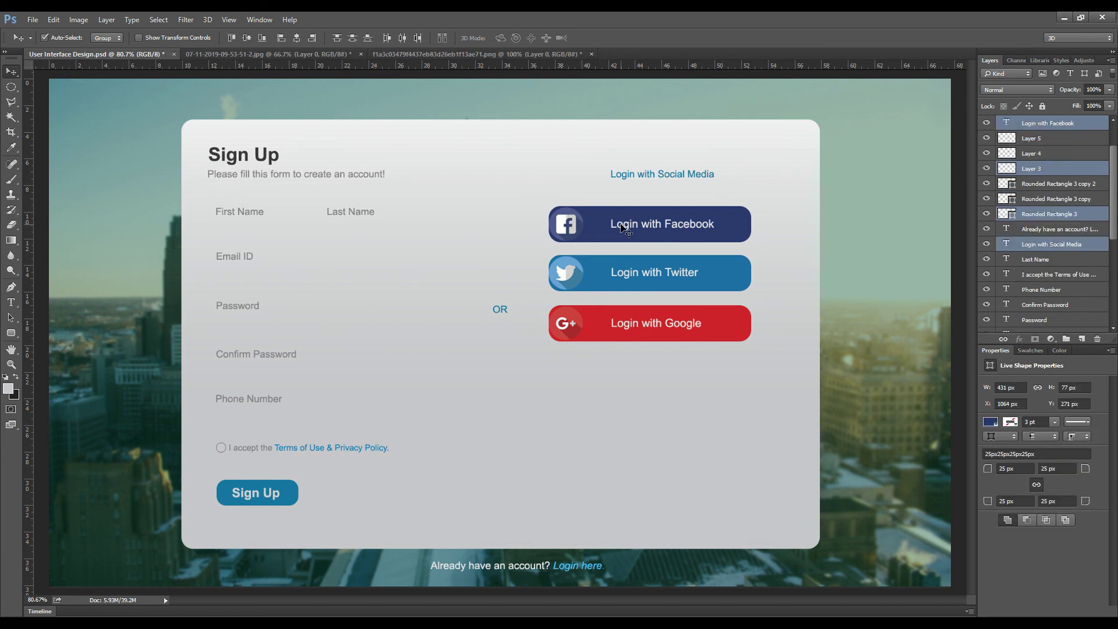
shift+click(608, 275)
shift+click(613, 271)
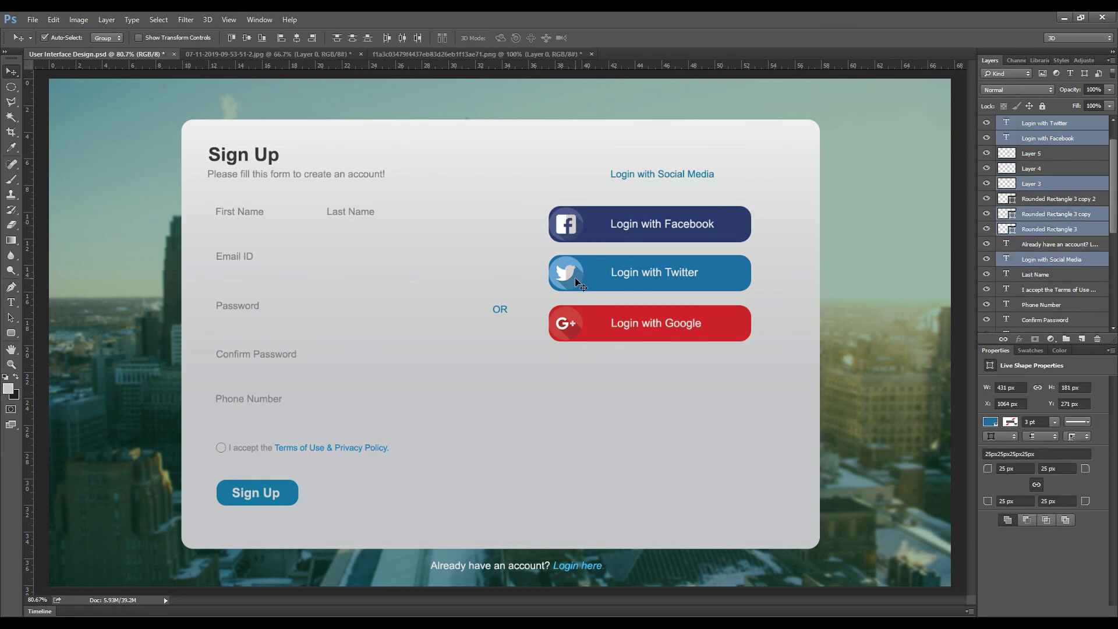
shift+click(577, 284)
shift+click(581, 333)
shift+click(632, 332)
shift+click(623, 330)
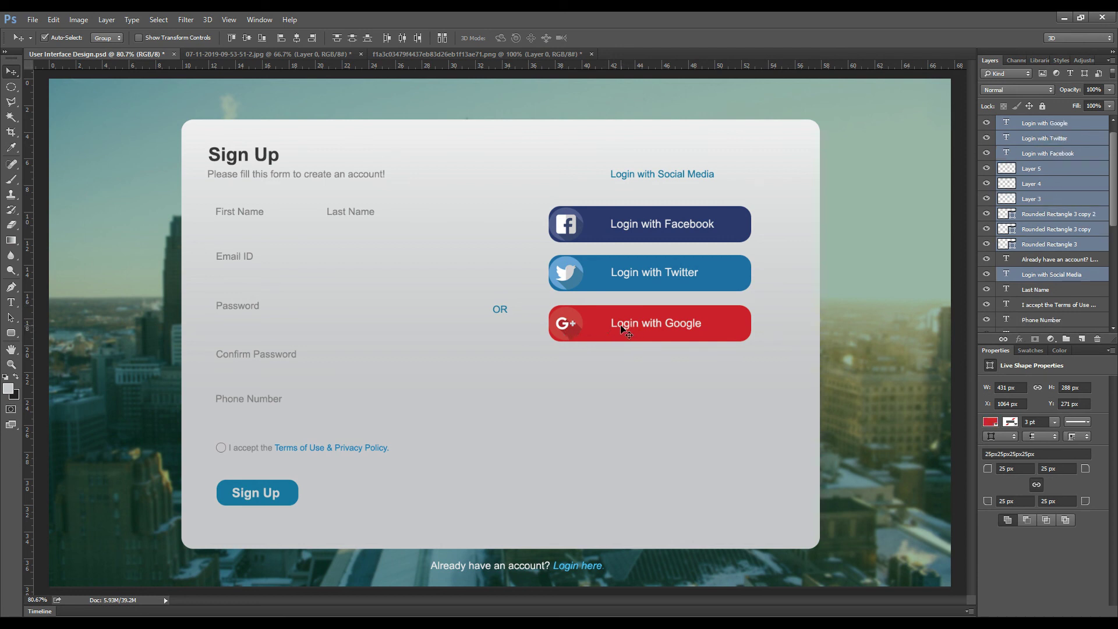
Step: Nudge the social heading and buttons eight pixels to the right
key(Right)
key(Right)
key(Right)
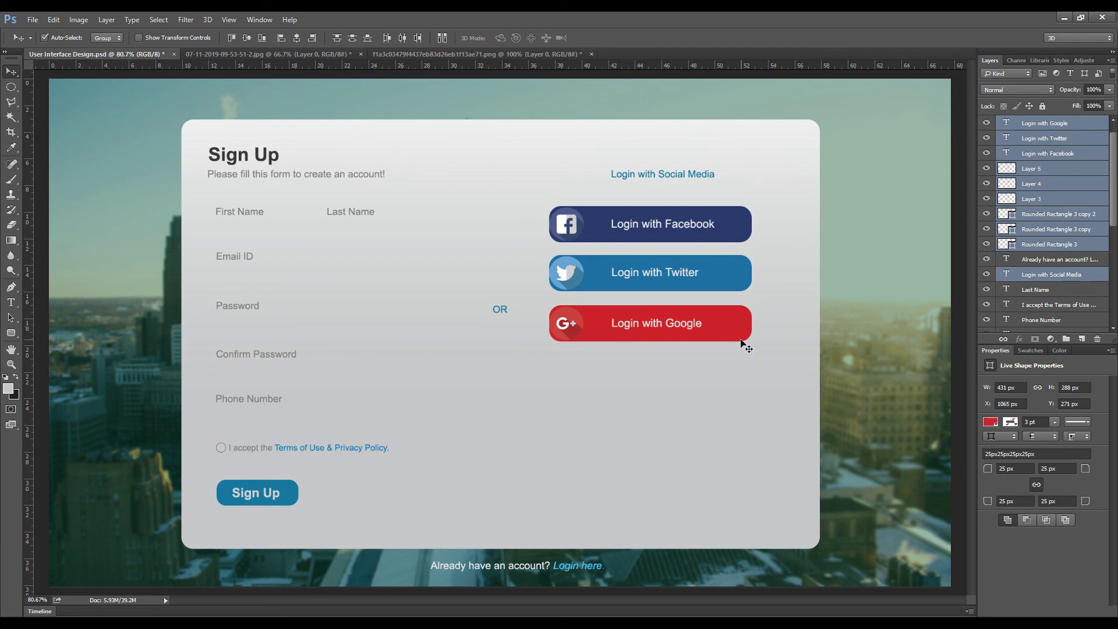
key(Right)
key(Right)
key(Right)
key(Right)
key(Right)
key(Right)
key(Right)
key(Right)
key(Right)
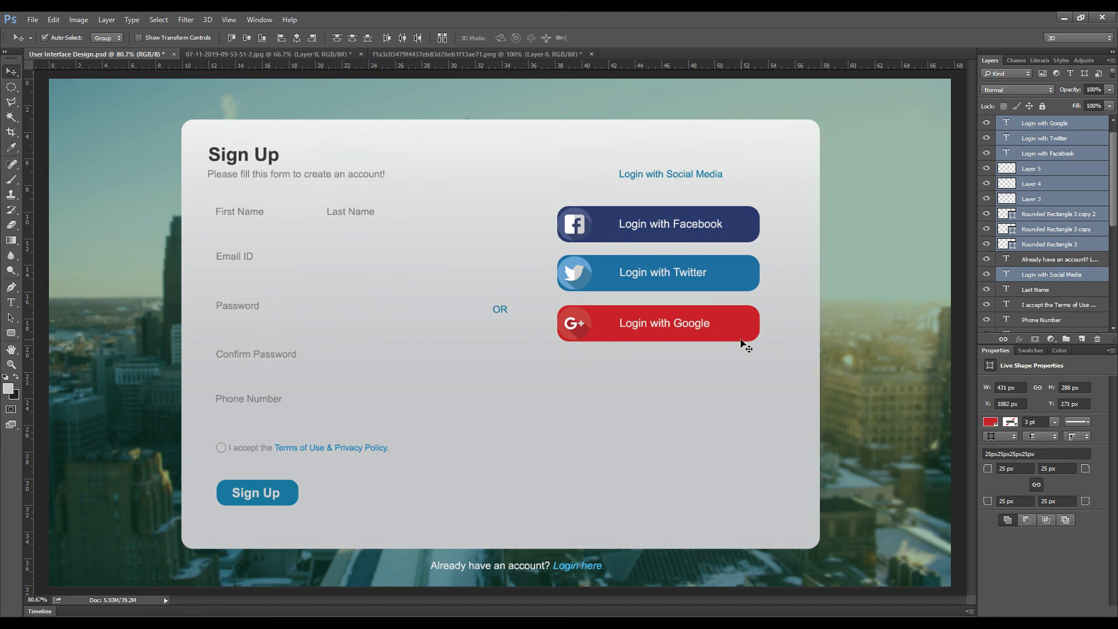
key(Right)
key(Right)
key(Right)
key(Right)
key(Right)
key(Right)
key(Right)
key(Right)
key(Right)
key(Right)
key(Right)
key(Right)
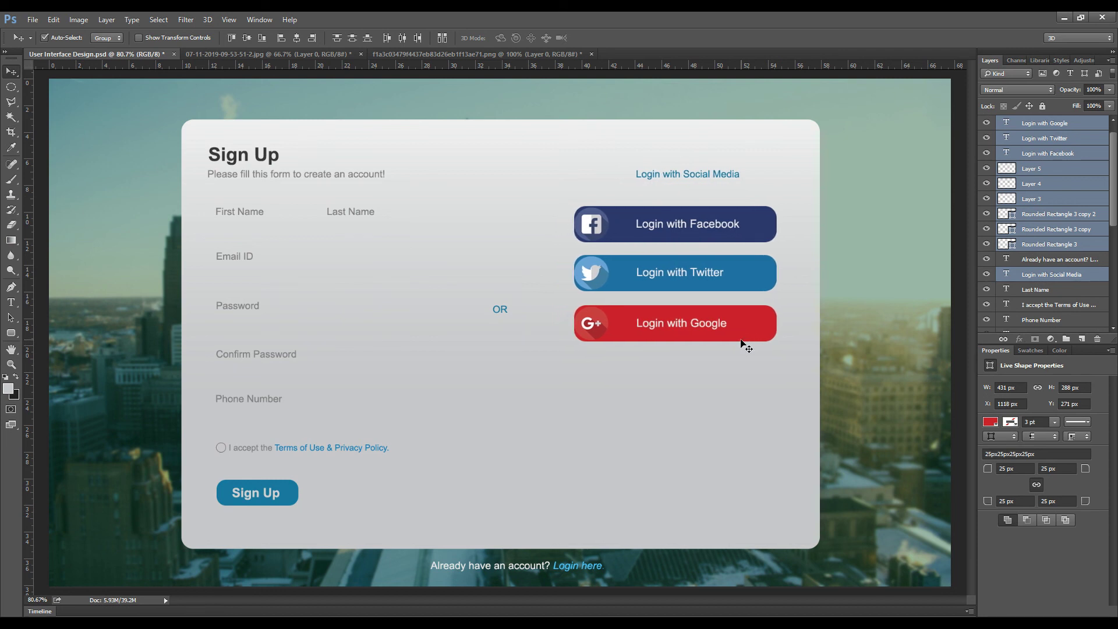
key(Right)
key(Right)
key(Right)
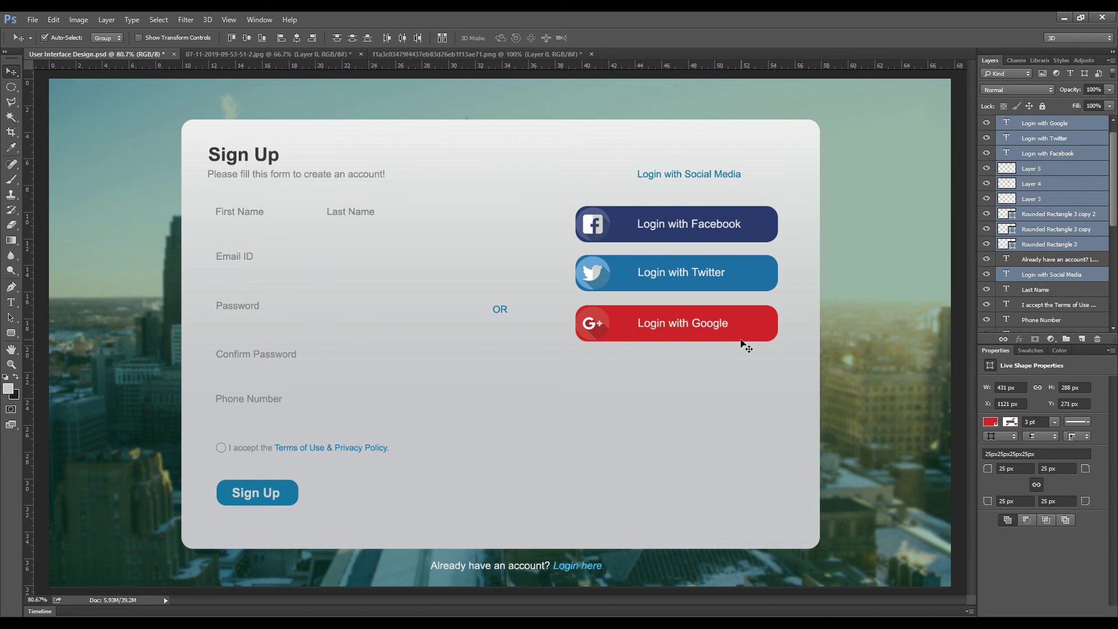
key(Right)
key(Right)
key(Right)
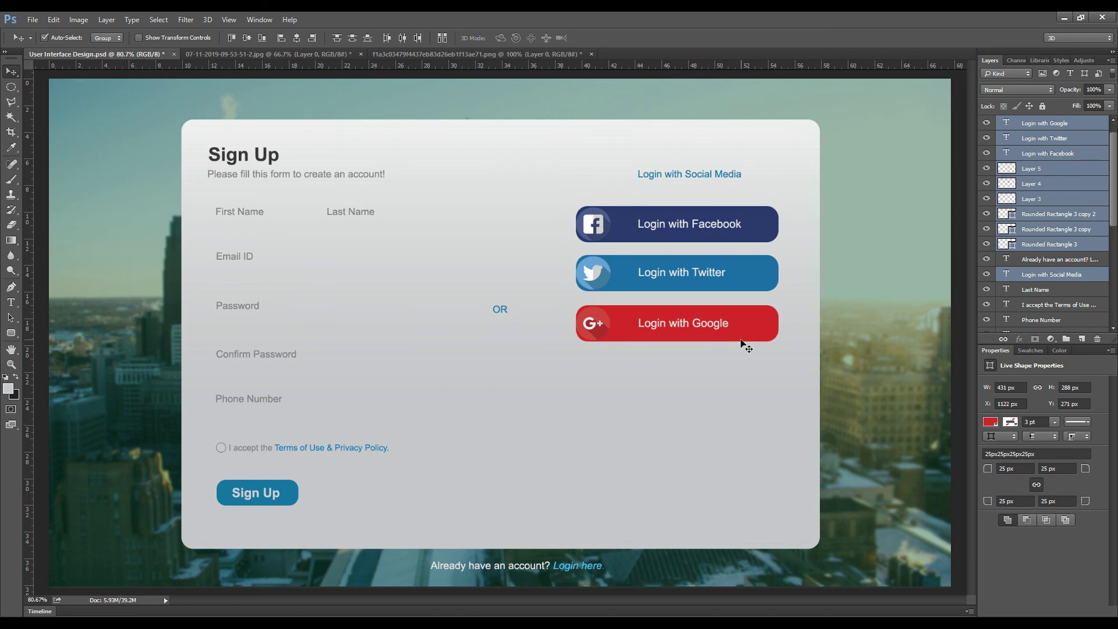
key(Right)
key(Right)
key(Right)
key(Right)
key(Right)
key(Right)
key(Right)
key(Right)
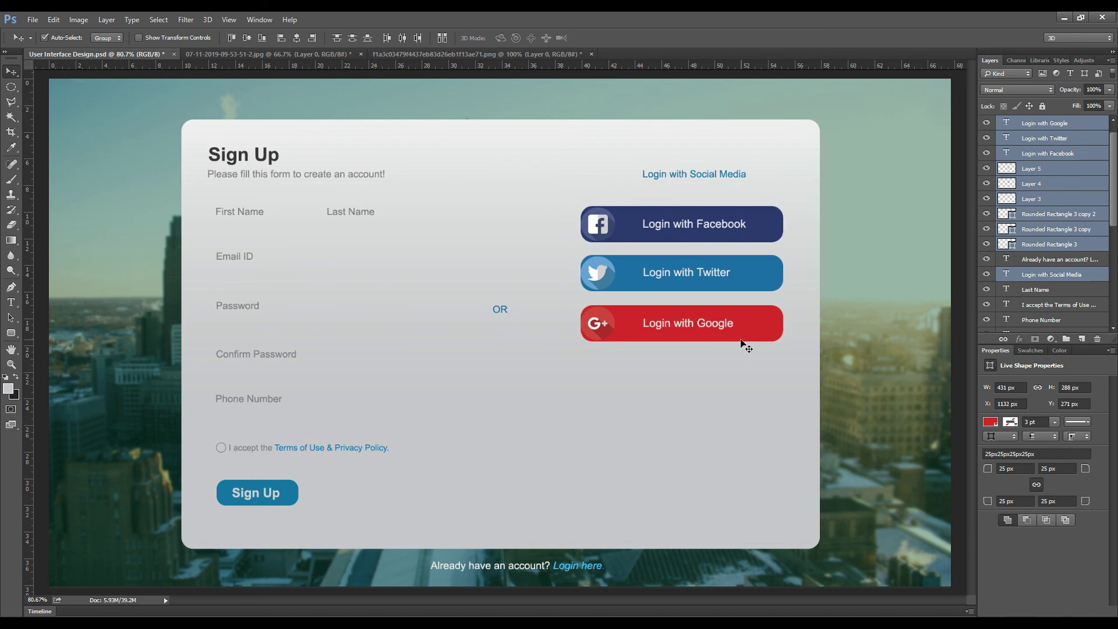
key(Right)
key(Right)
key(Right)
key(Right)
key(Right)
key(Right)
key(Right)
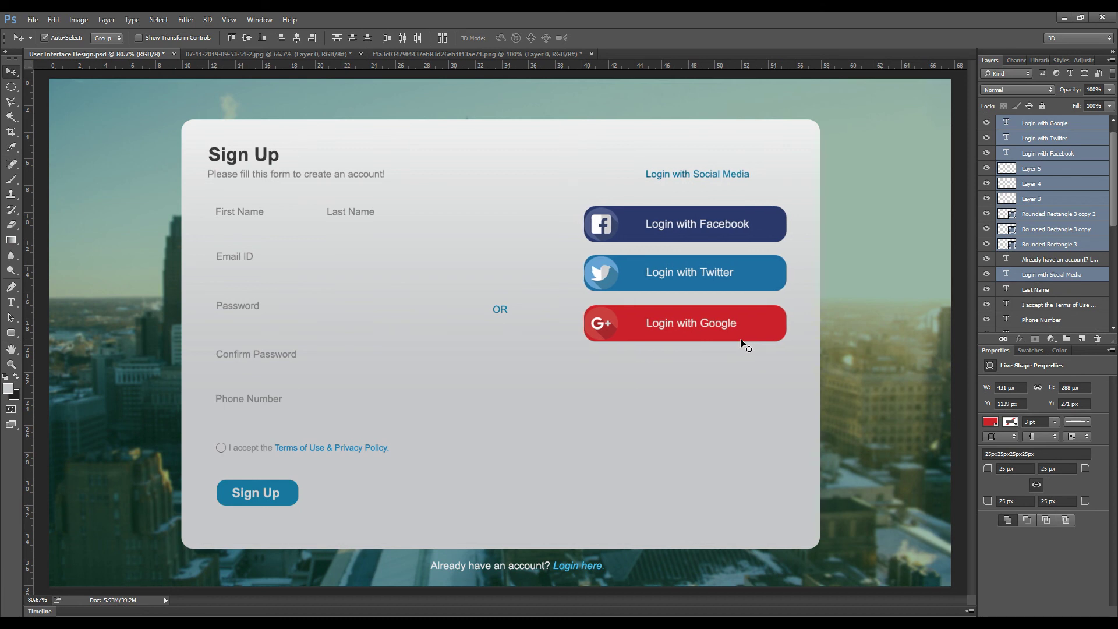
key(Right)
key(Right)
key(Right)
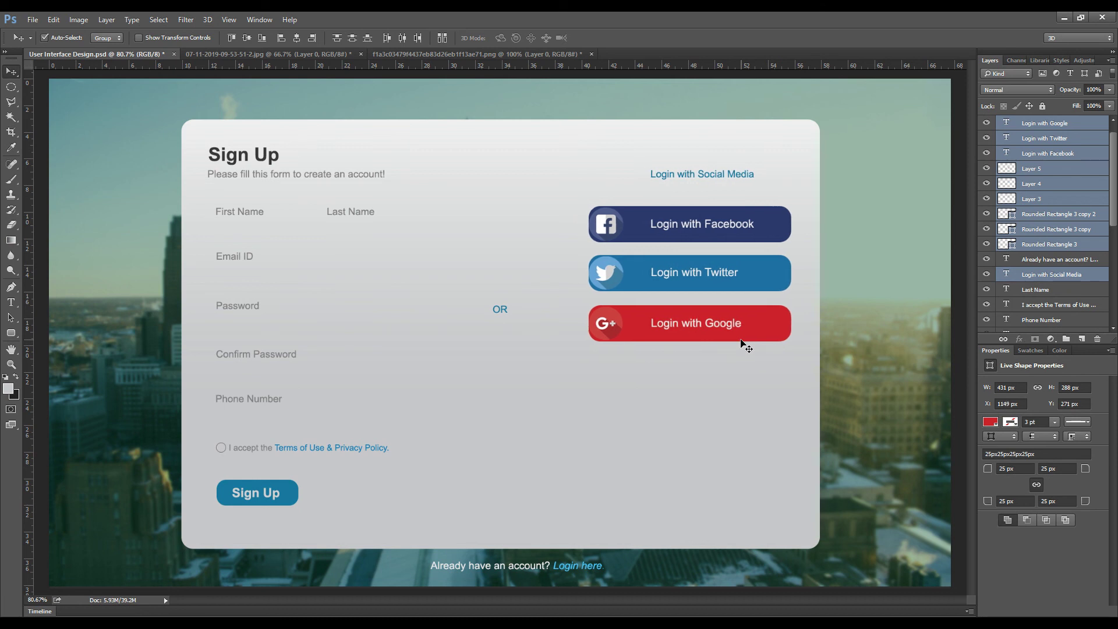
Step: Fine-tune the social login group's position and save the design
key(Down)
key(Up)
key(Up)
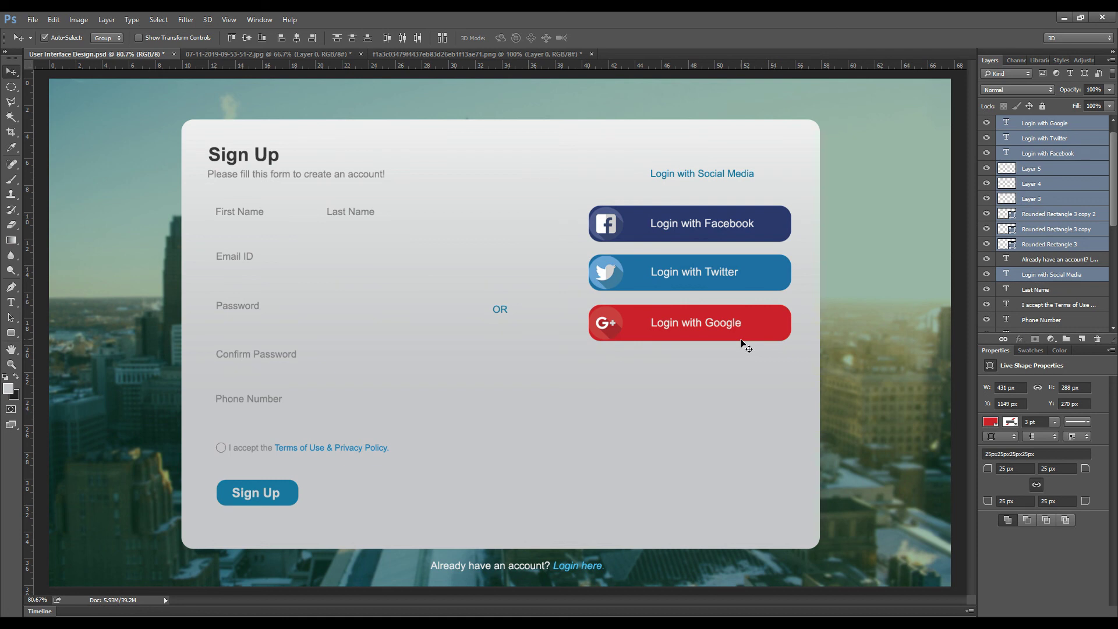
key(Left)
key(Left)
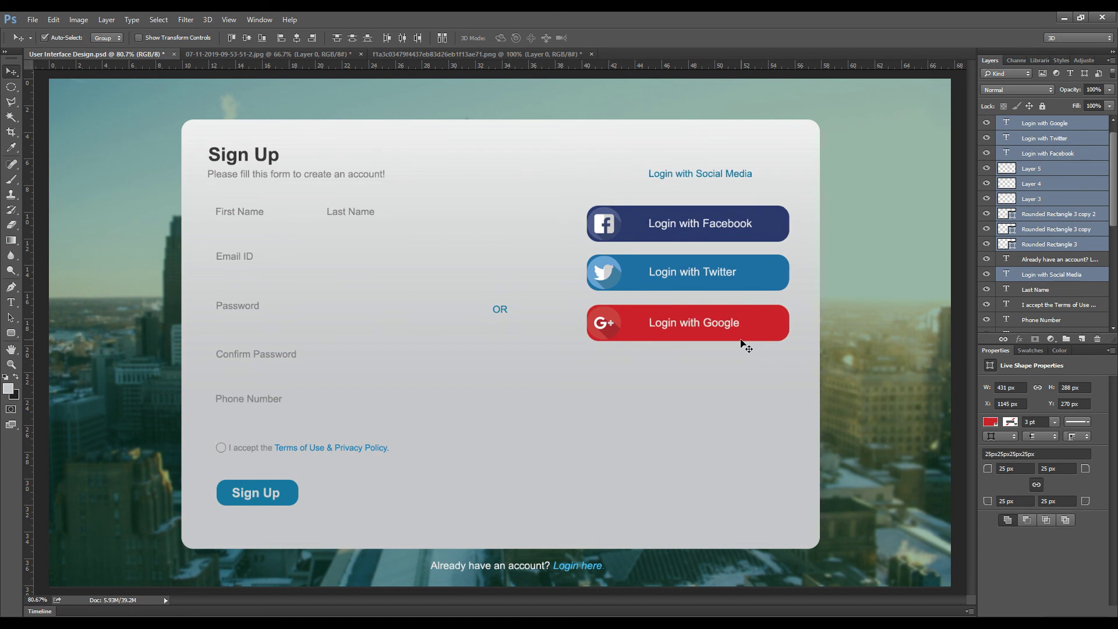
key(Right)
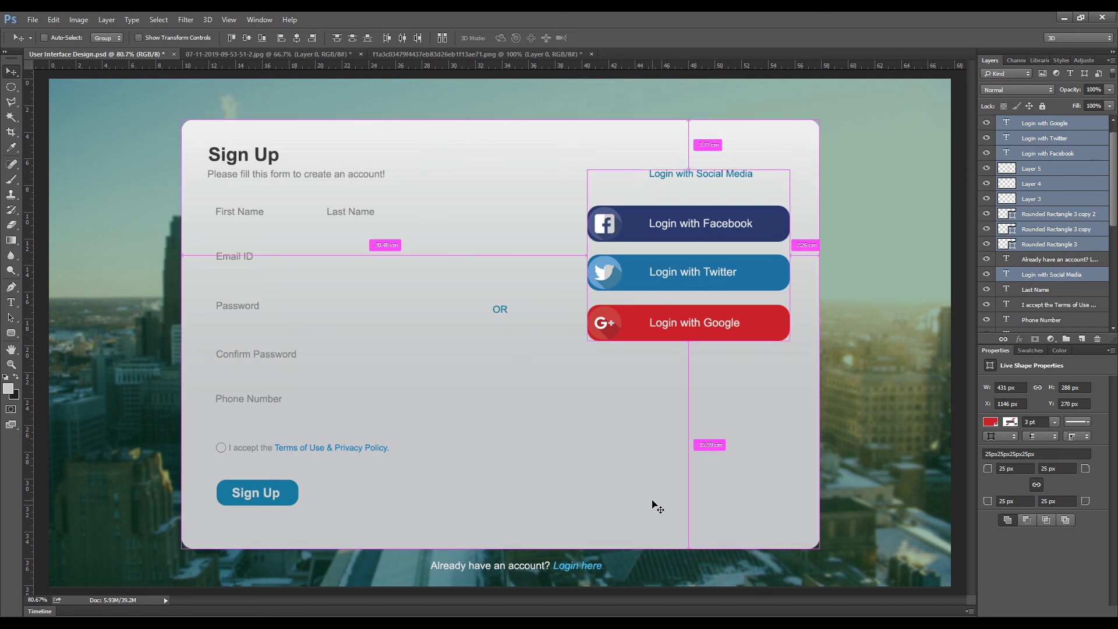
key(ctrl+s)
click(231, 218)
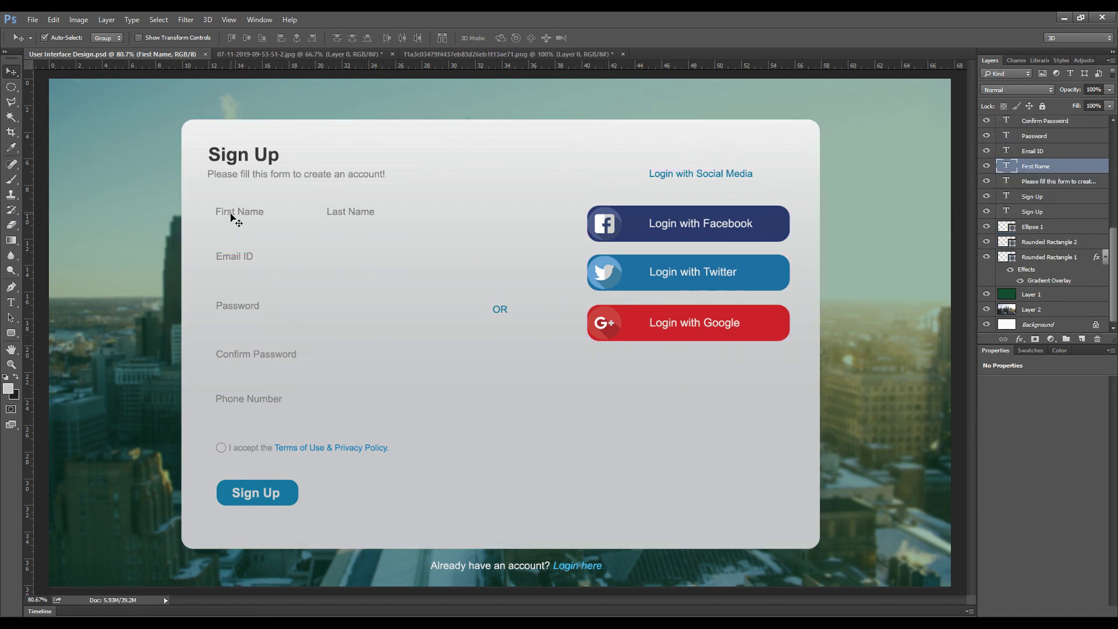
Step: Recolour the First Name label to the lighter grey 9e9e9e
double_click(1006, 167)
click(414, 36)
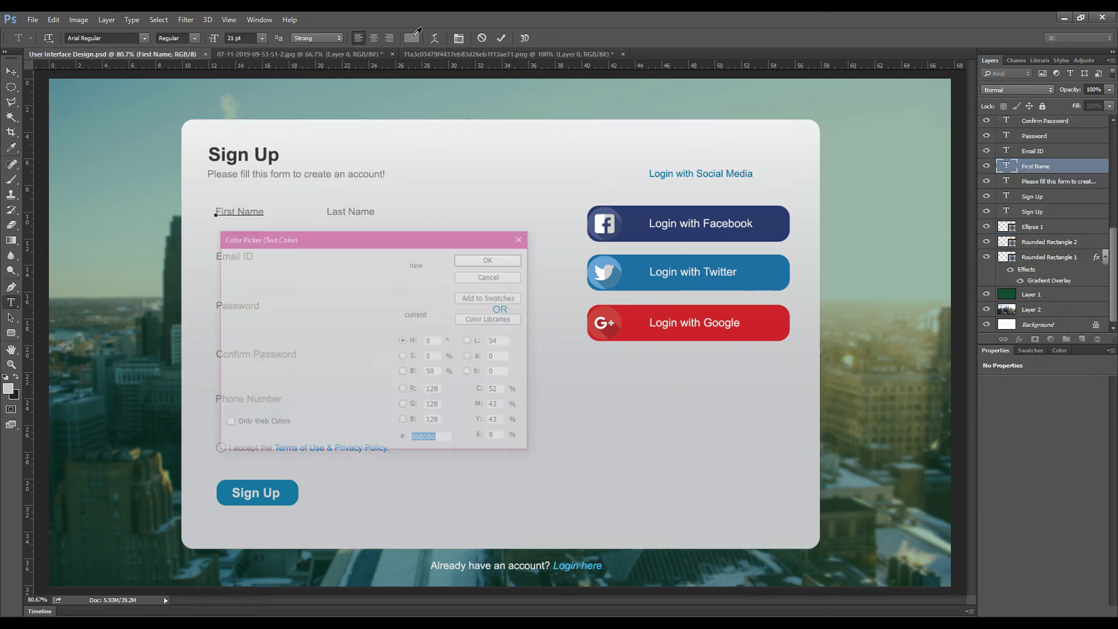
click(225, 321)
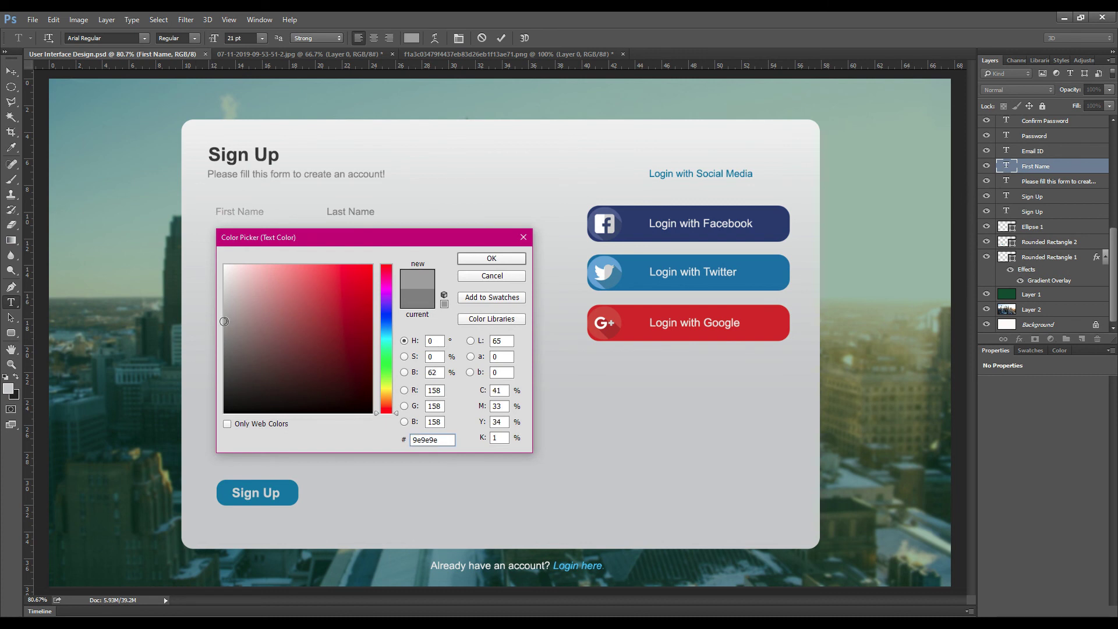
drag(424, 441, 389, 445)
click(492, 258)
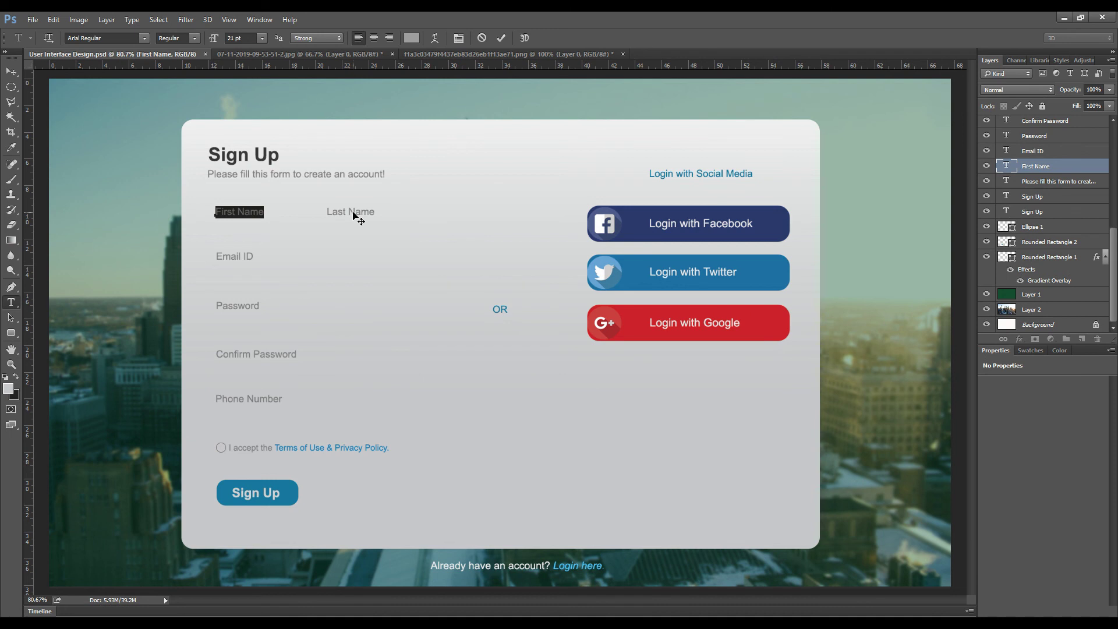
click(500, 37)
key(v)
Step: Apply the same lighter grey to the Last Name label
click(350, 213)
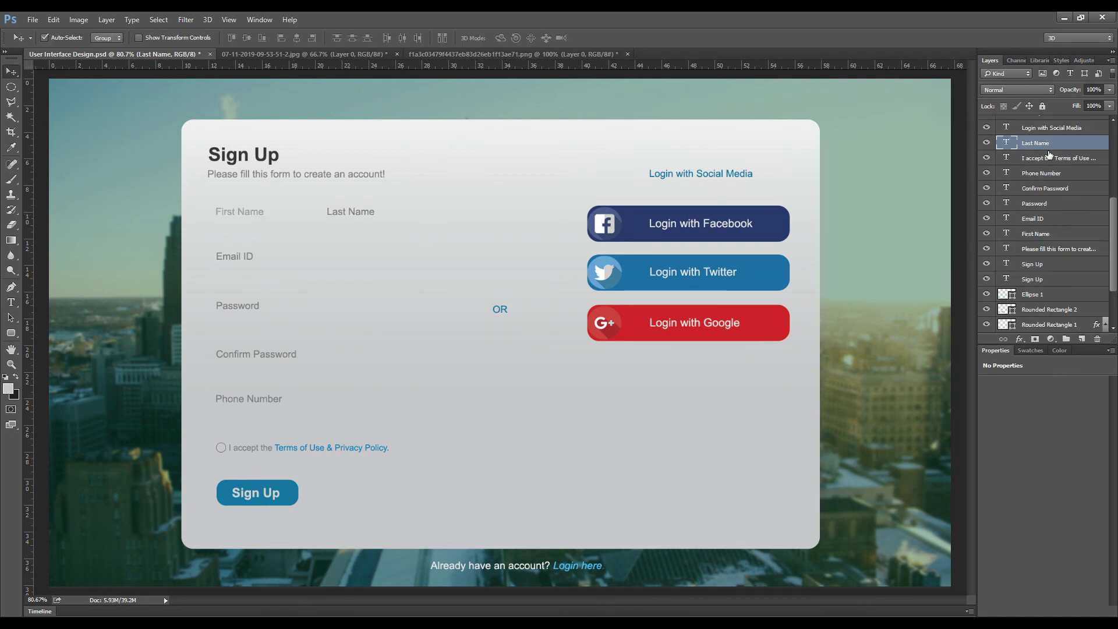
double_click(1006, 143)
click(413, 38)
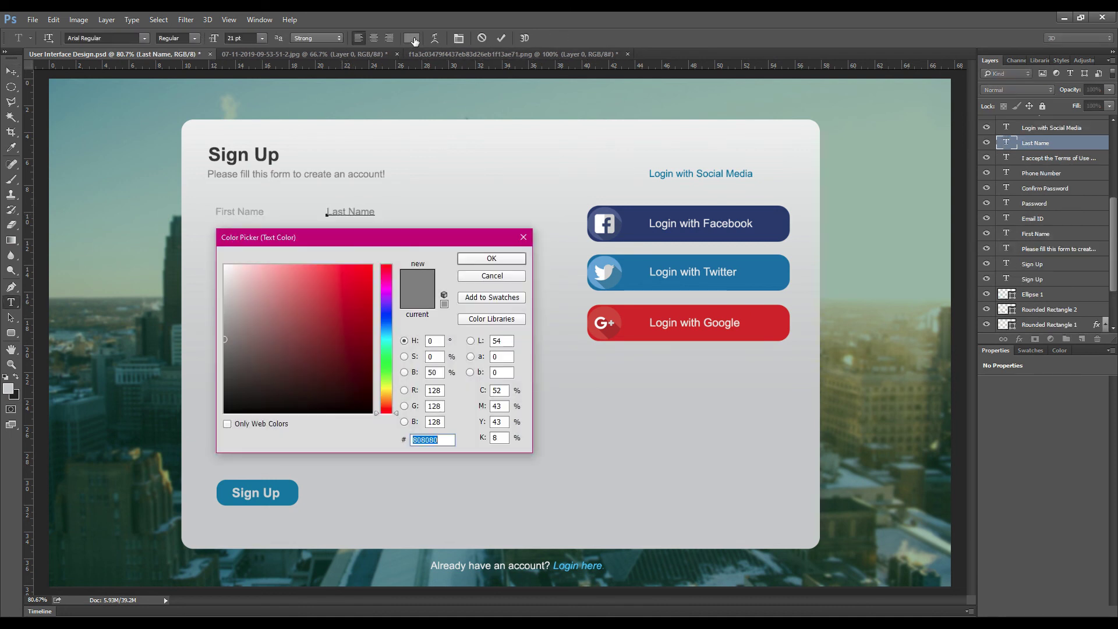
click(239, 211)
click(504, 259)
click(501, 38)
key(v)
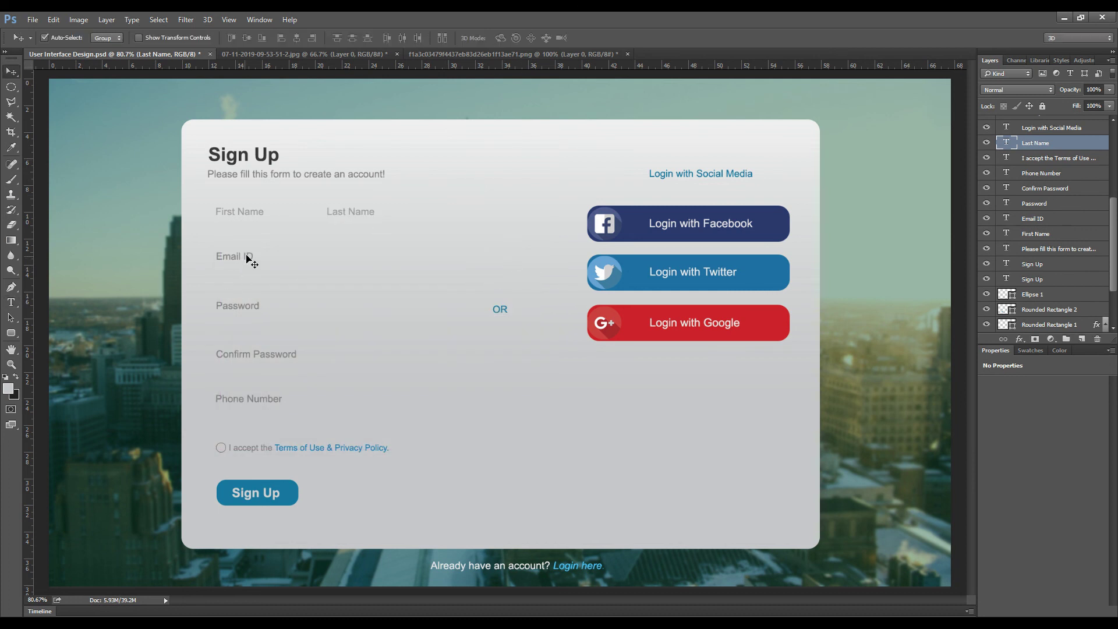
Step: Change the Email ID label to the lighter grey
click(246, 258)
double_click(1005, 150)
click(411, 38)
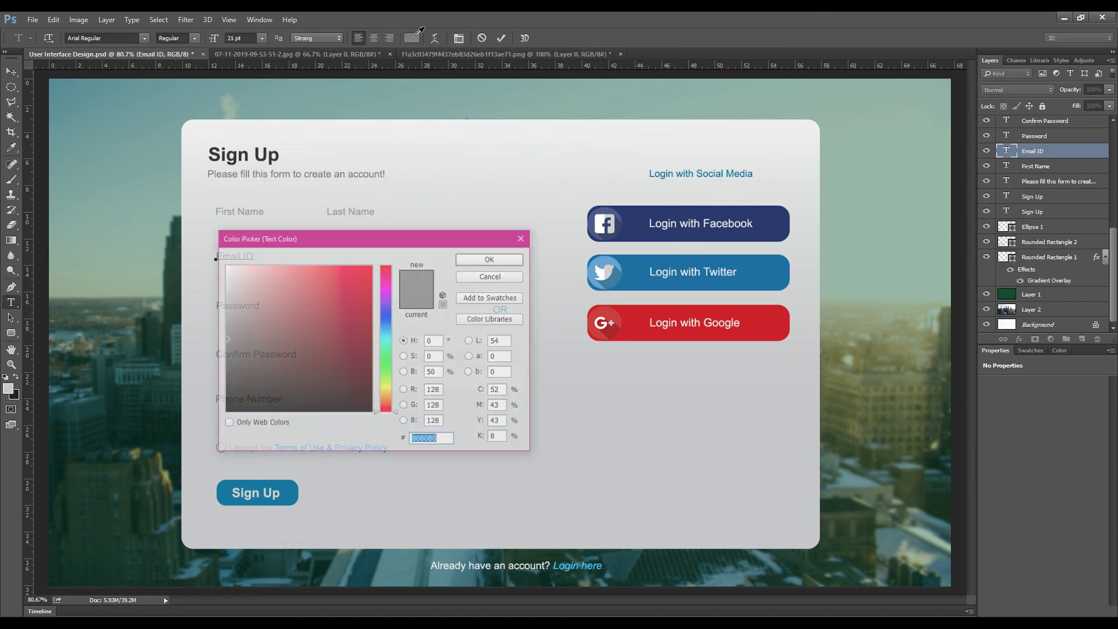
click(477, 188)
click(482, 262)
click(501, 38)
key(v)
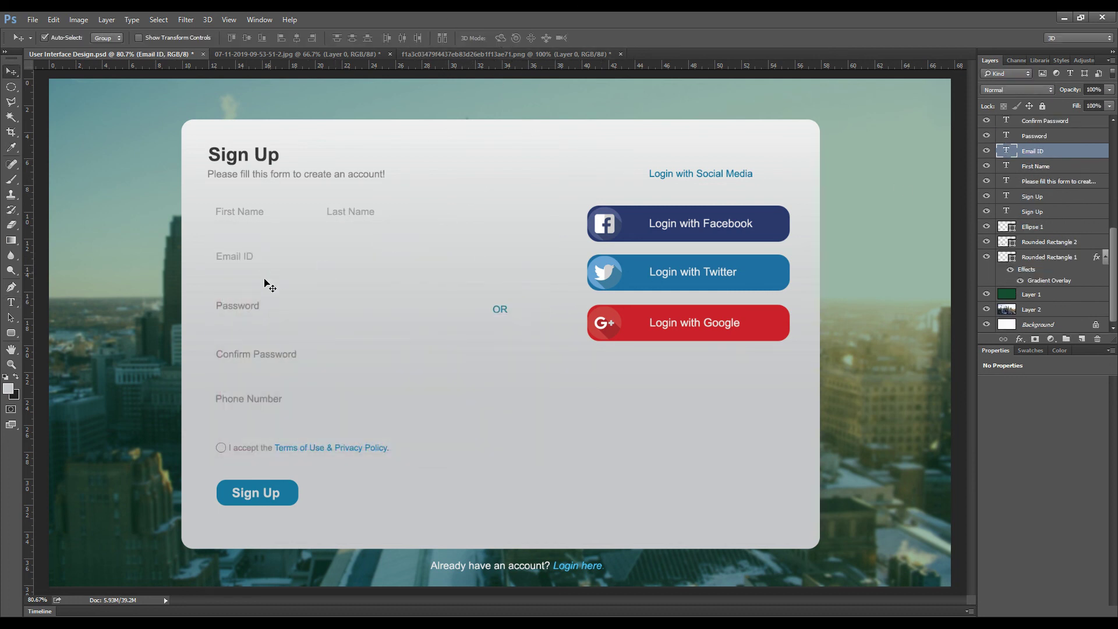
Step: Recolour the Password label by sampling the grey from an already recoloured label
click(254, 307)
double_click(1006, 135)
click(411, 38)
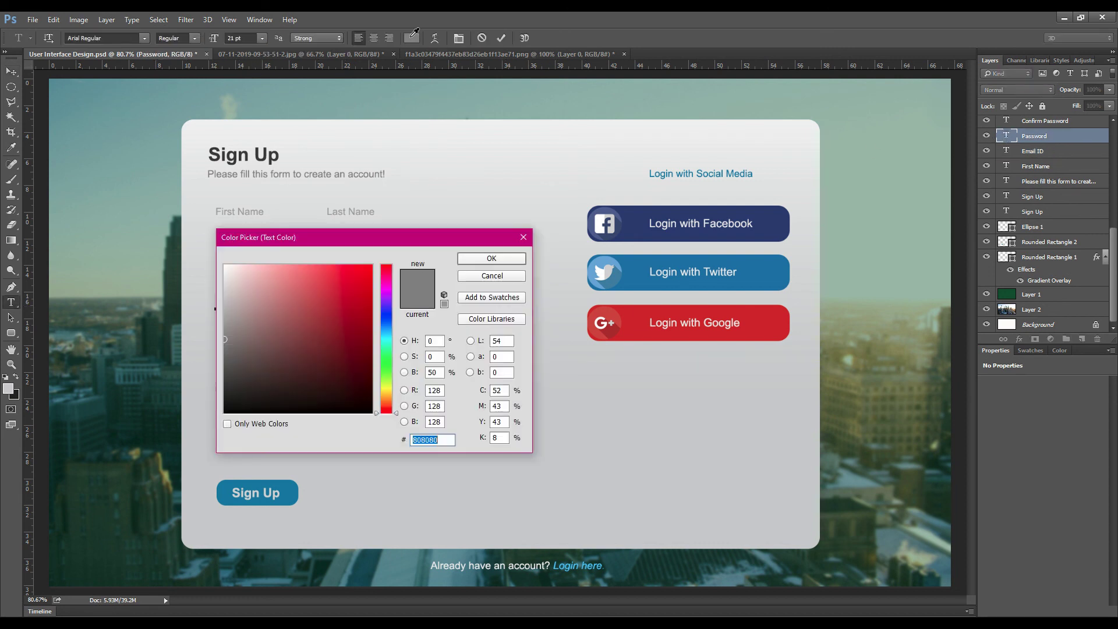
click(554, 221)
click(492, 258)
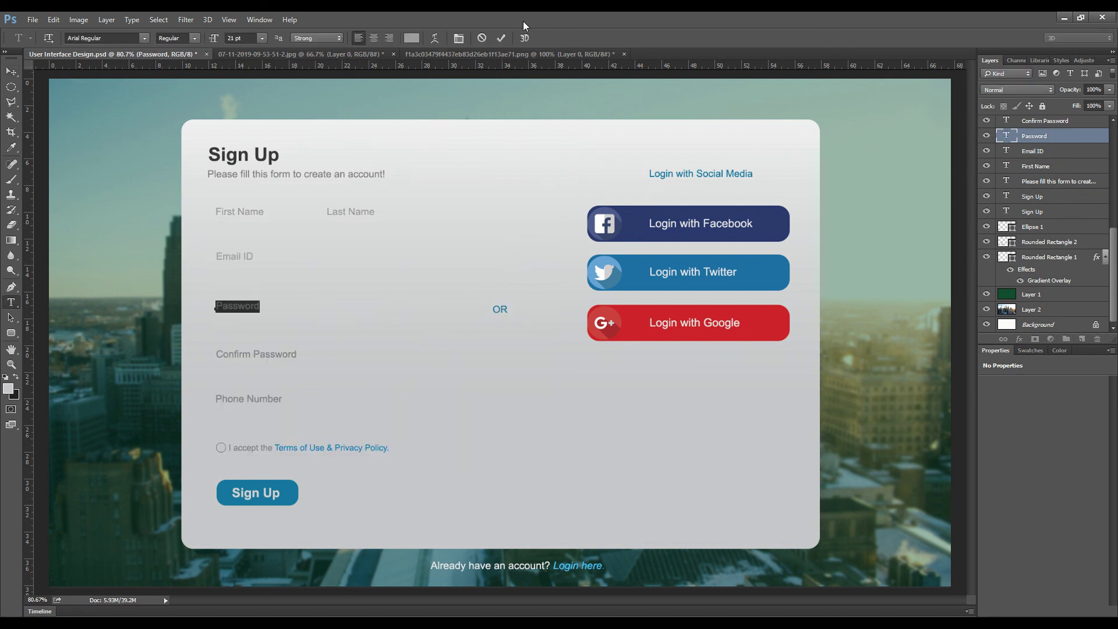
click(501, 37)
key(v)
Step: Give the Confirm Password label the lighter grey
click(274, 349)
double_click(1007, 122)
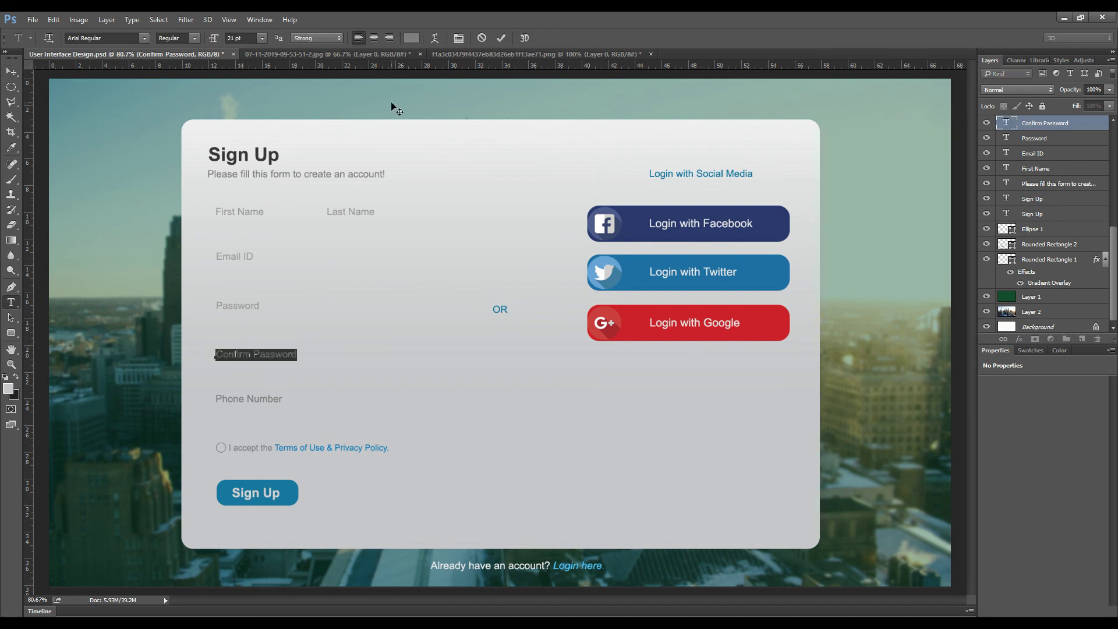
click(411, 38)
click(498, 249)
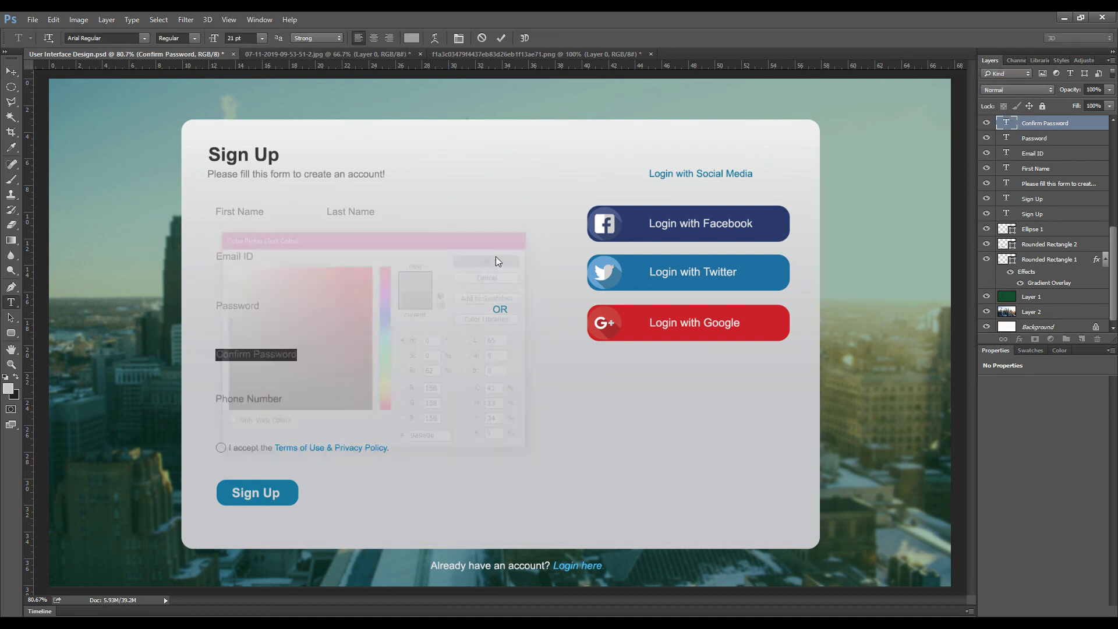
click(501, 38)
key(v)
Step: Set the Phone Number label to hex 9e9e9e and commit the edit
click(249, 401)
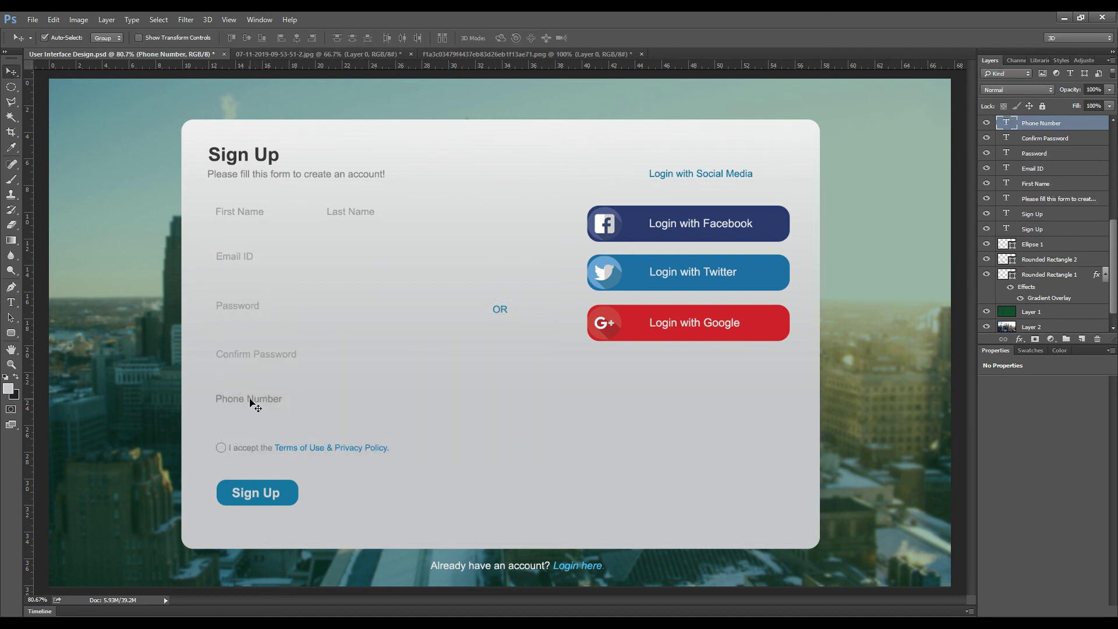
double_click(1006, 123)
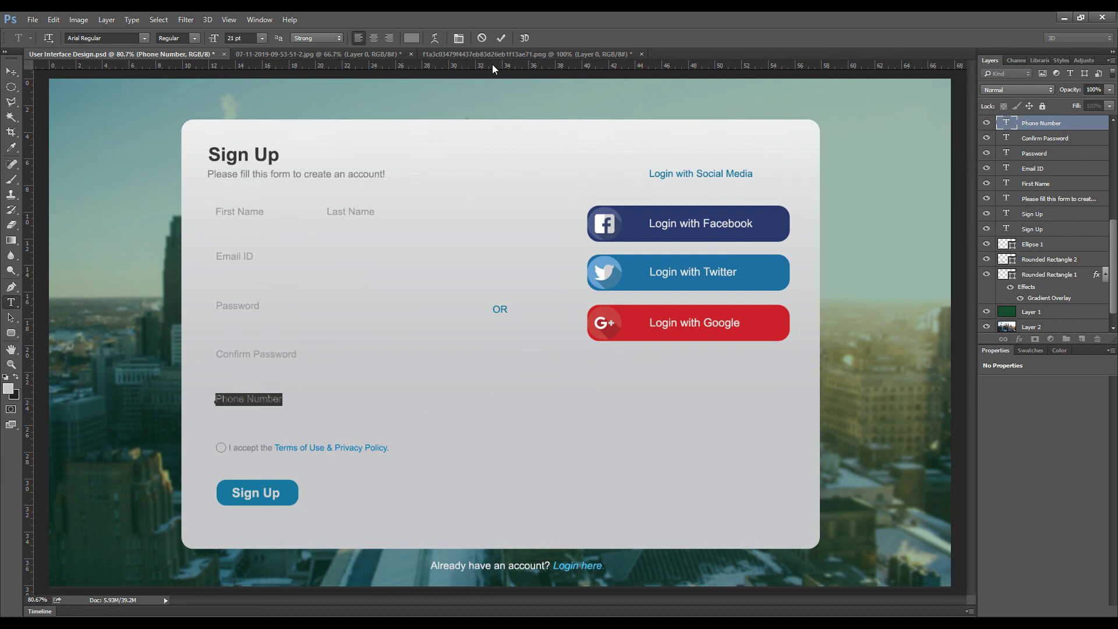
click(411, 38)
text(9e9e9e)
click(480, 257)
key(ctrl+Return)
key(v)
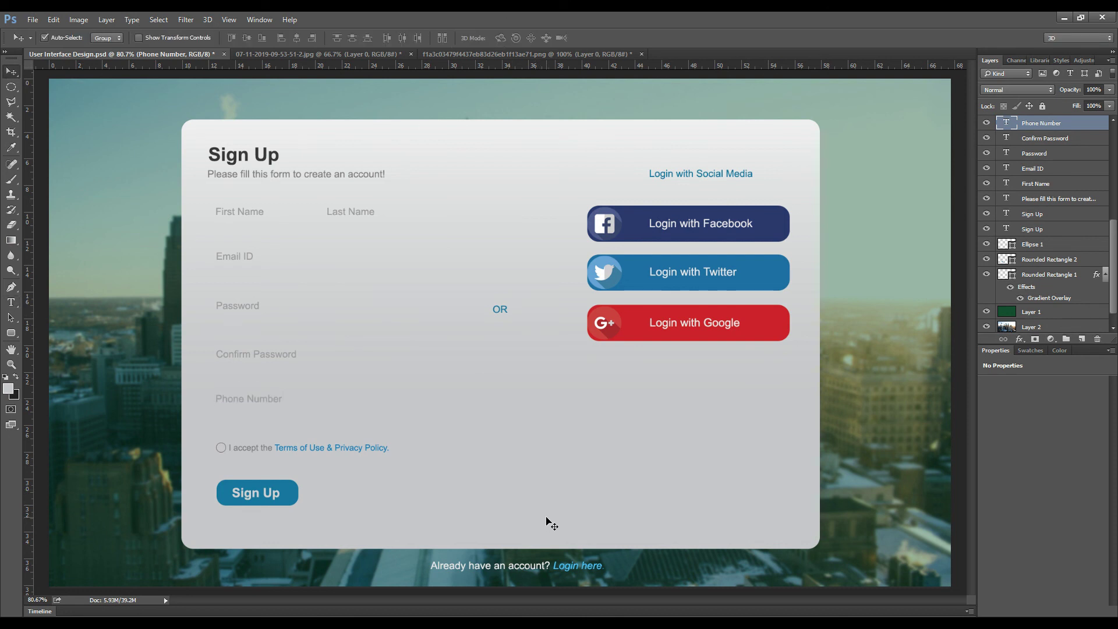
click(245, 451)
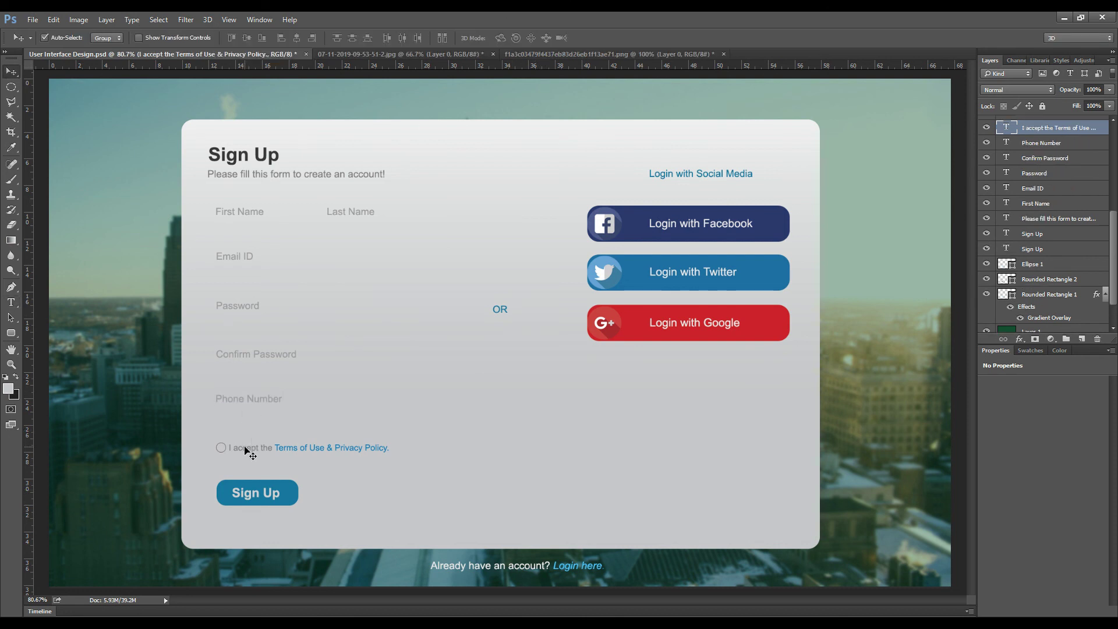
click(521, 479)
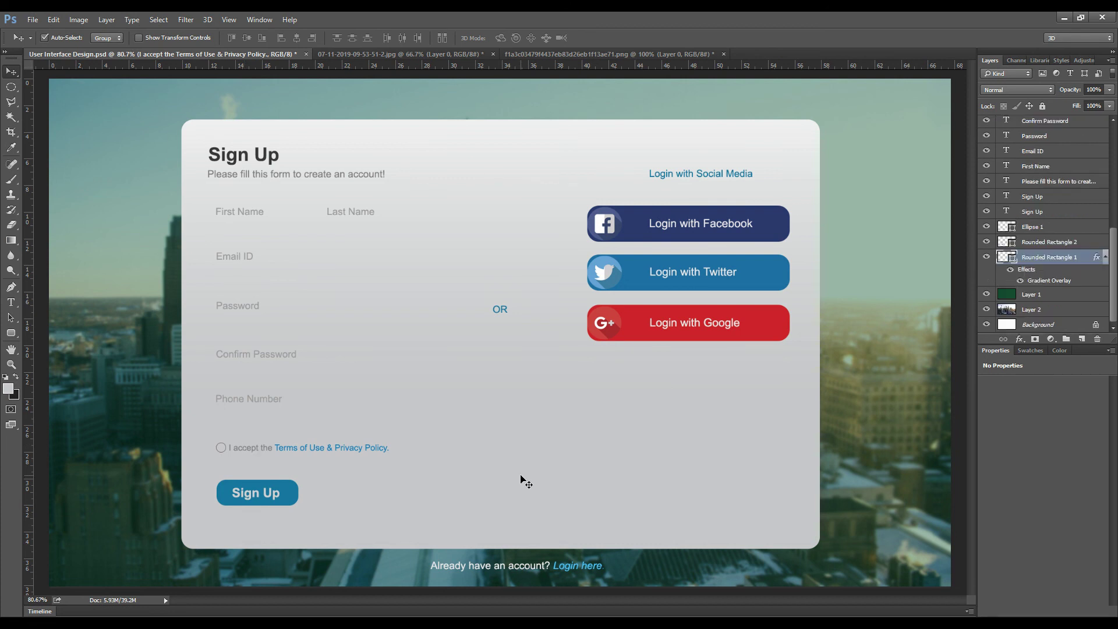